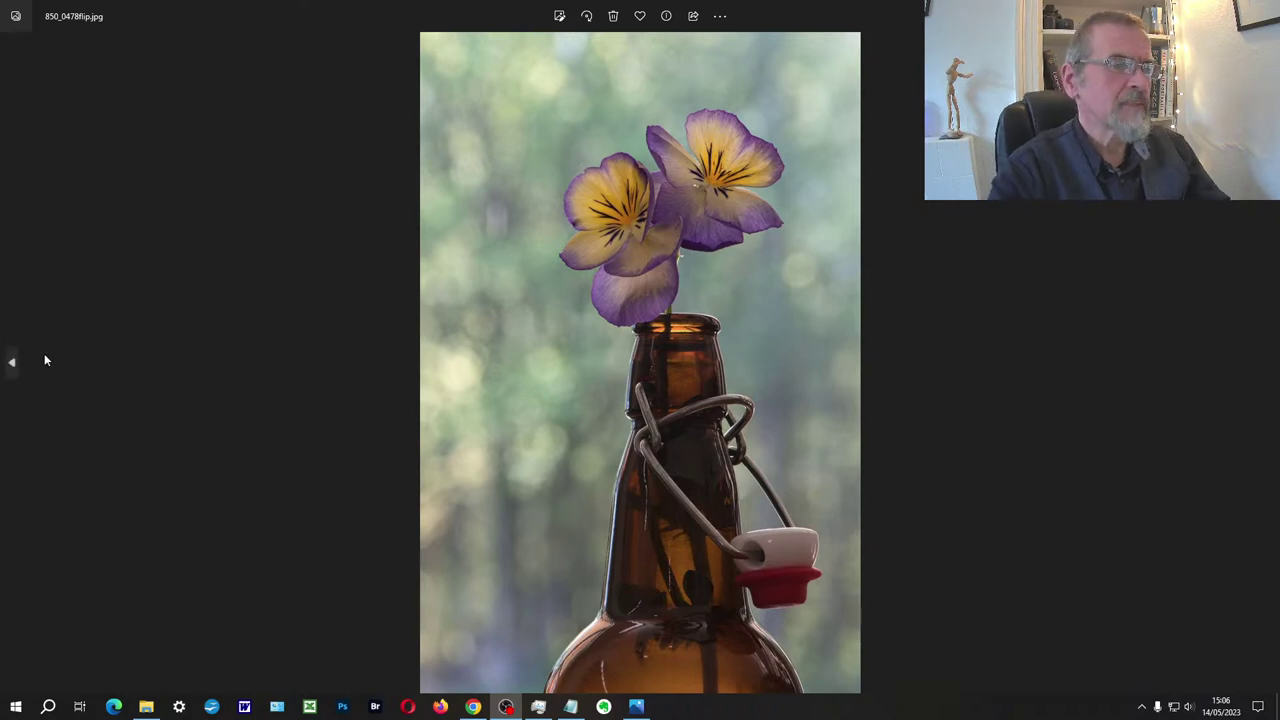
# Step: Compare the flipped photo 850_0478flip.jpg with the unflipped version 850_0478 (2).jpg
pyautogui.press('Left')
pyautogui.press('Right')
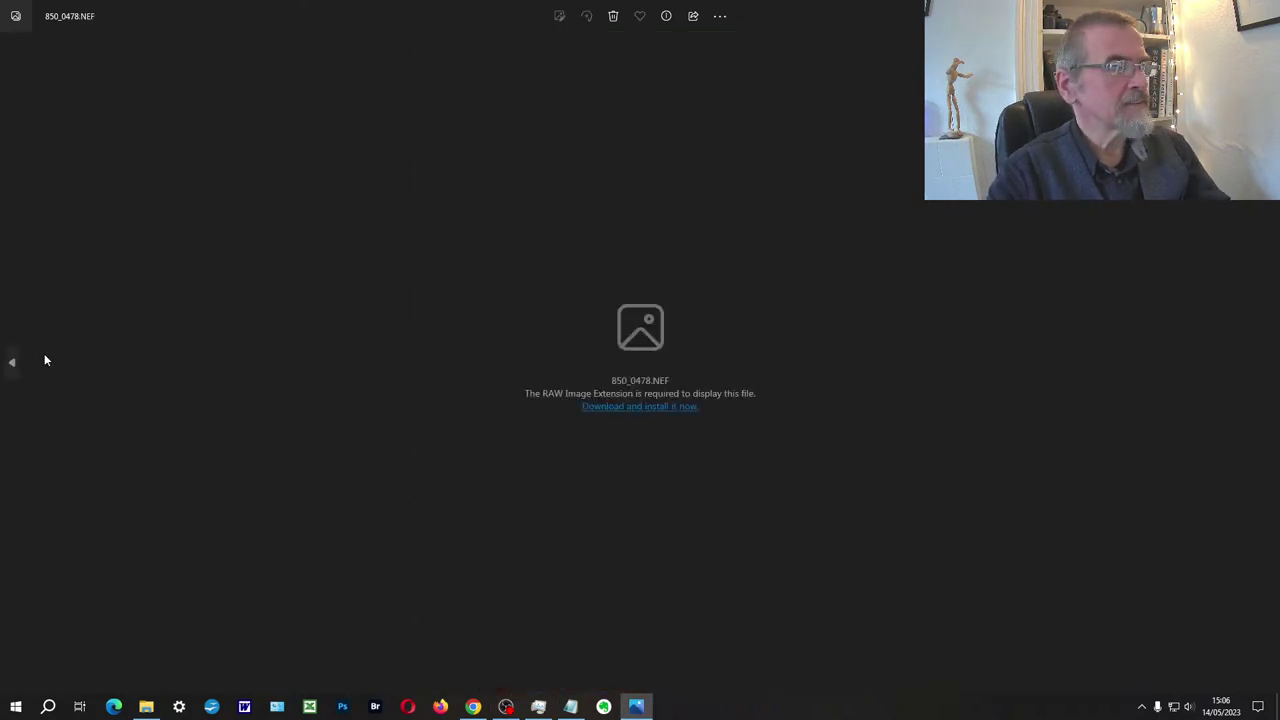
pyautogui.press('Left')
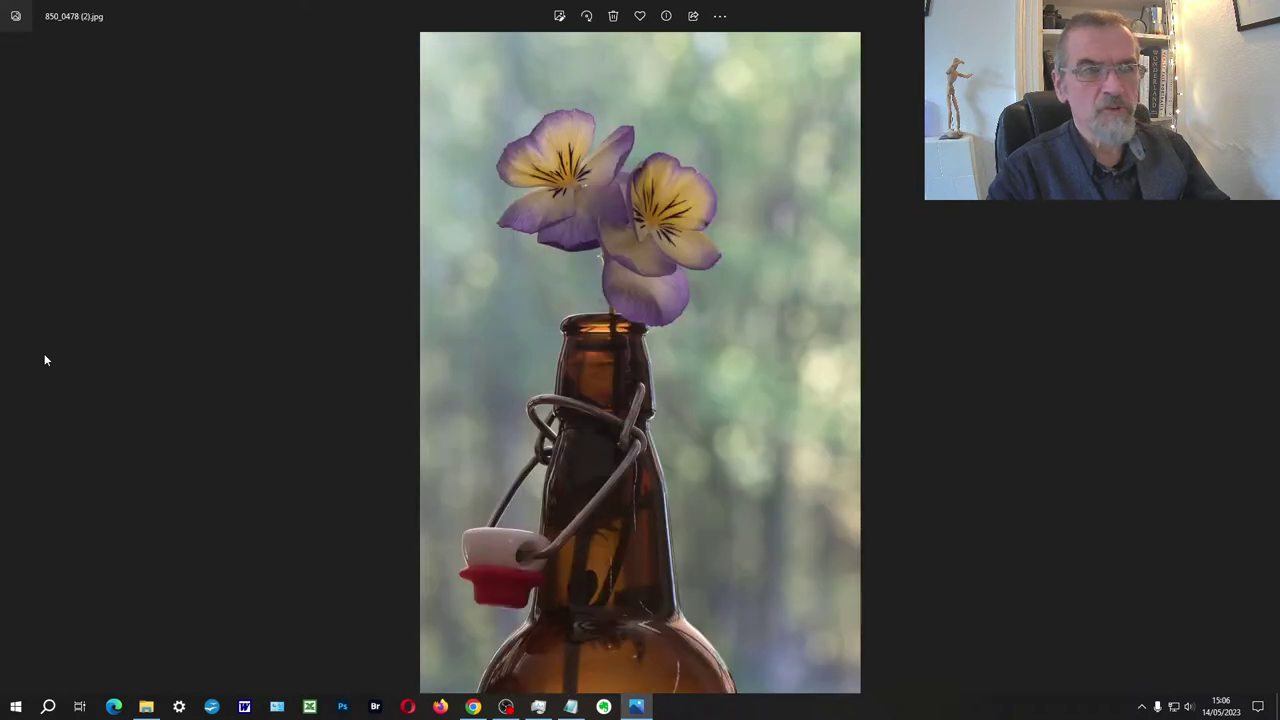
pyautogui.press('Right')
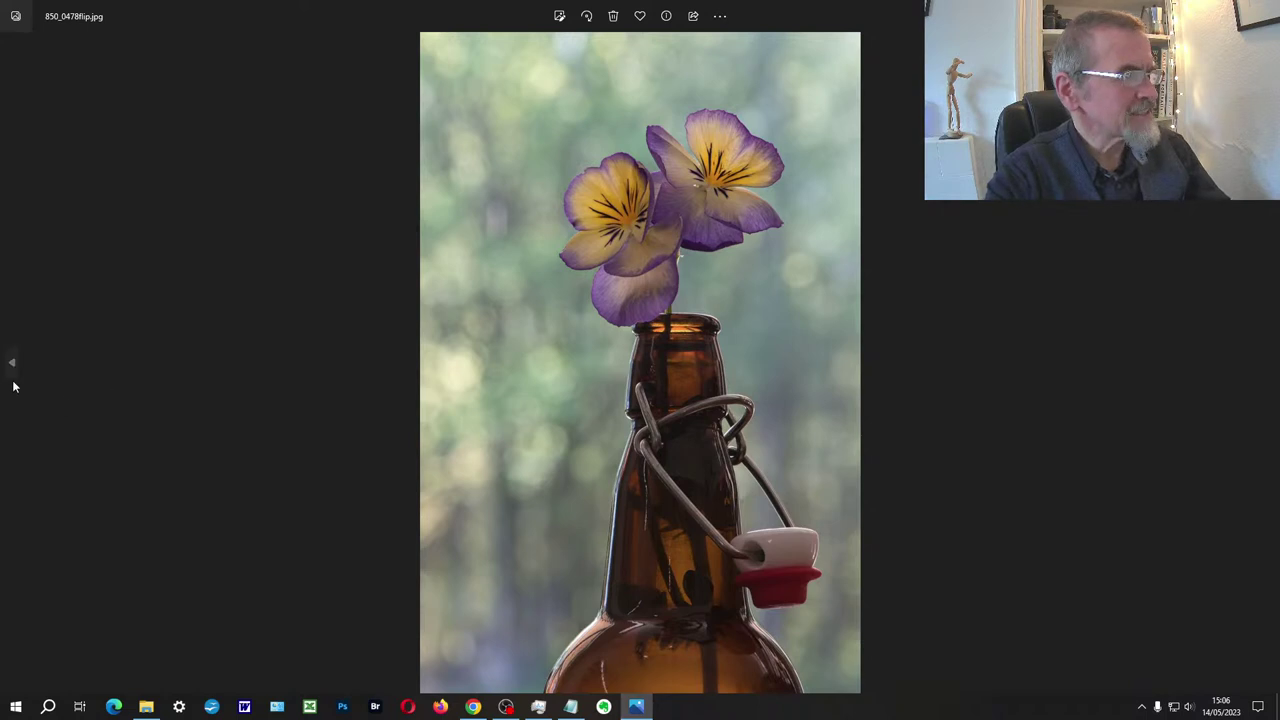
# Step: Display the original uncropped photo of the flowers in the bottle and open it in Adobe Photoshop 2023
pyautogui.click(146, 706)
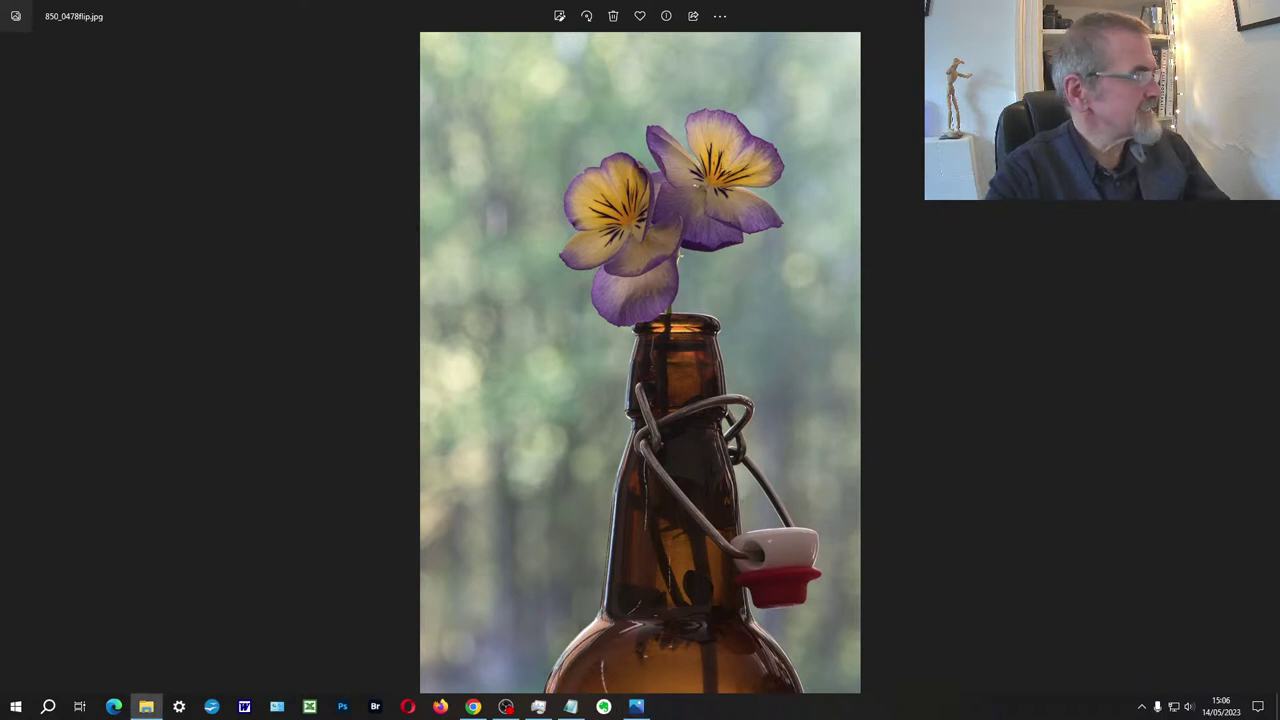
pyautogui.hotkey('alt', 'Tab')
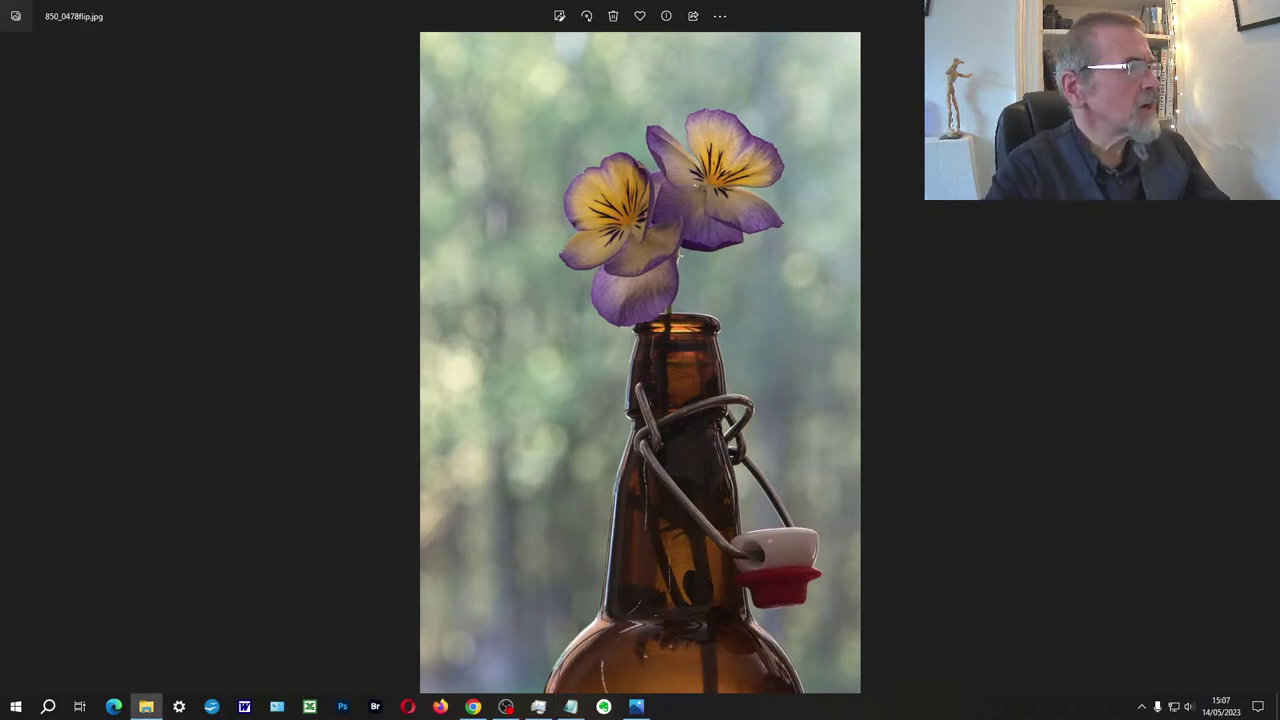
pyautogui.press('Right')
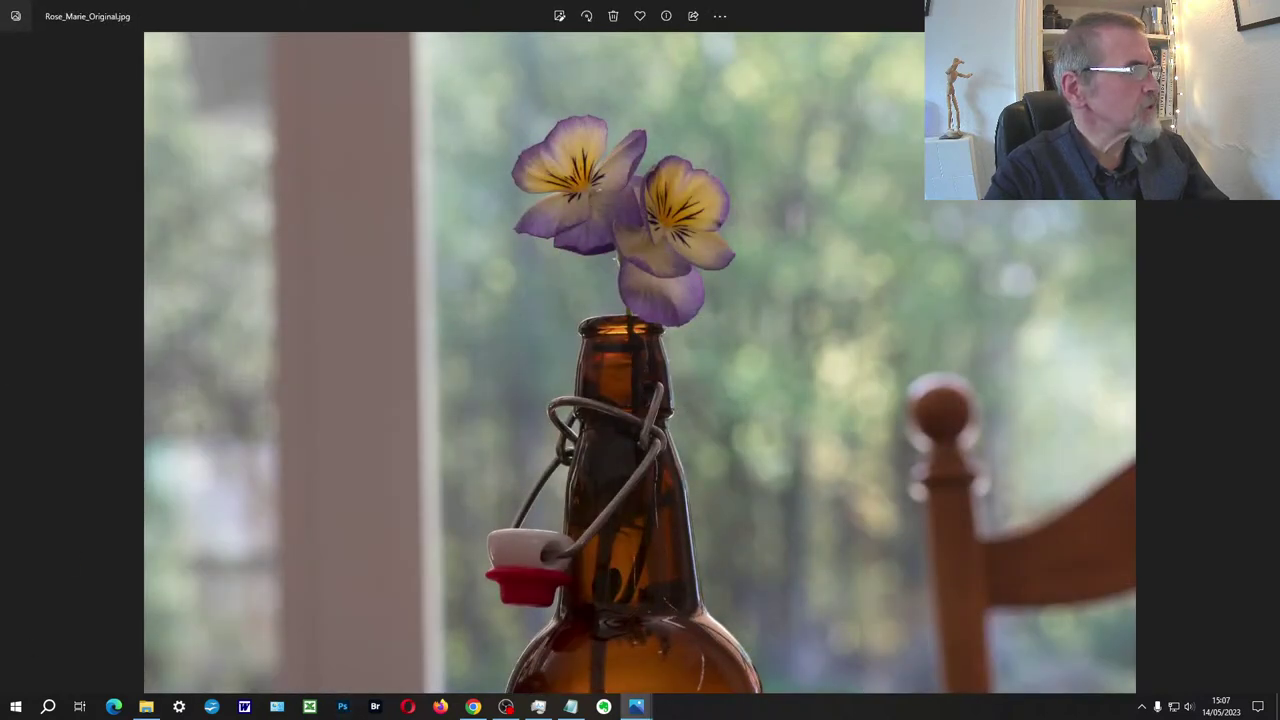
pyautogui.click(202, 282)
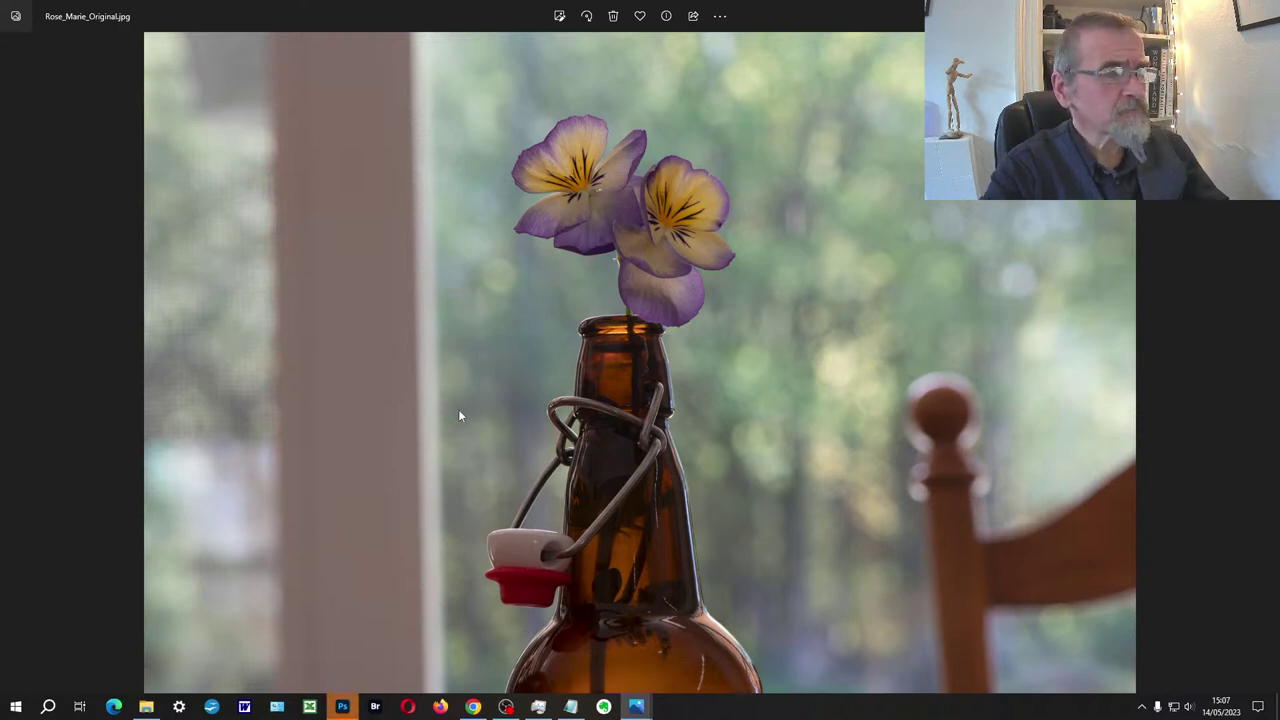
pyautogui.rightClick(511, 309)
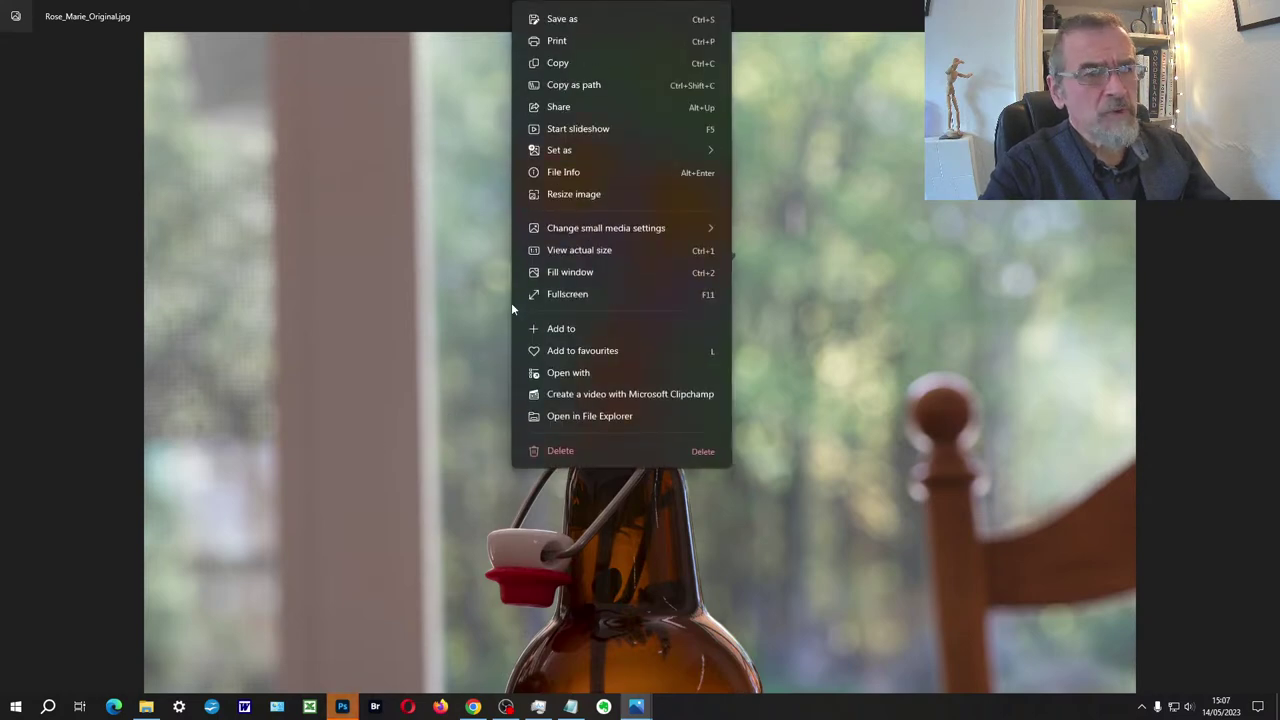
pyautogui.click(568, 374)
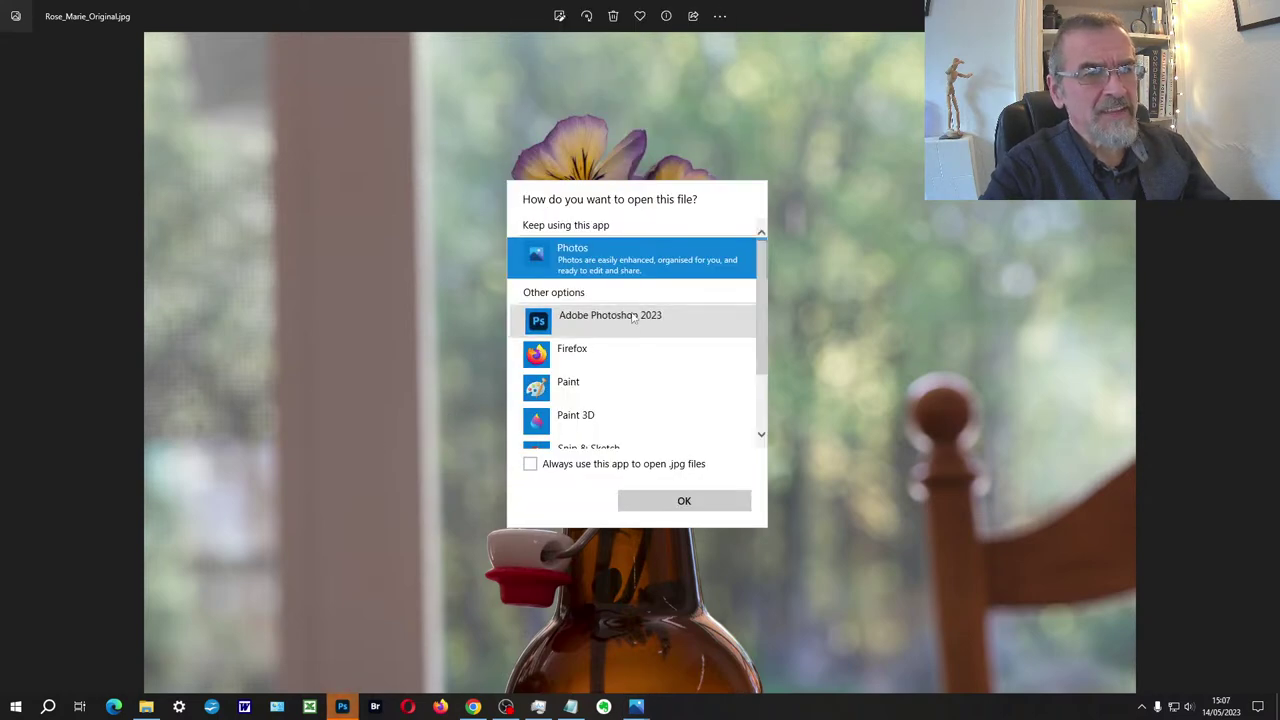
pyautogui.click(632, 318)
pyautogui.click(670, 500)
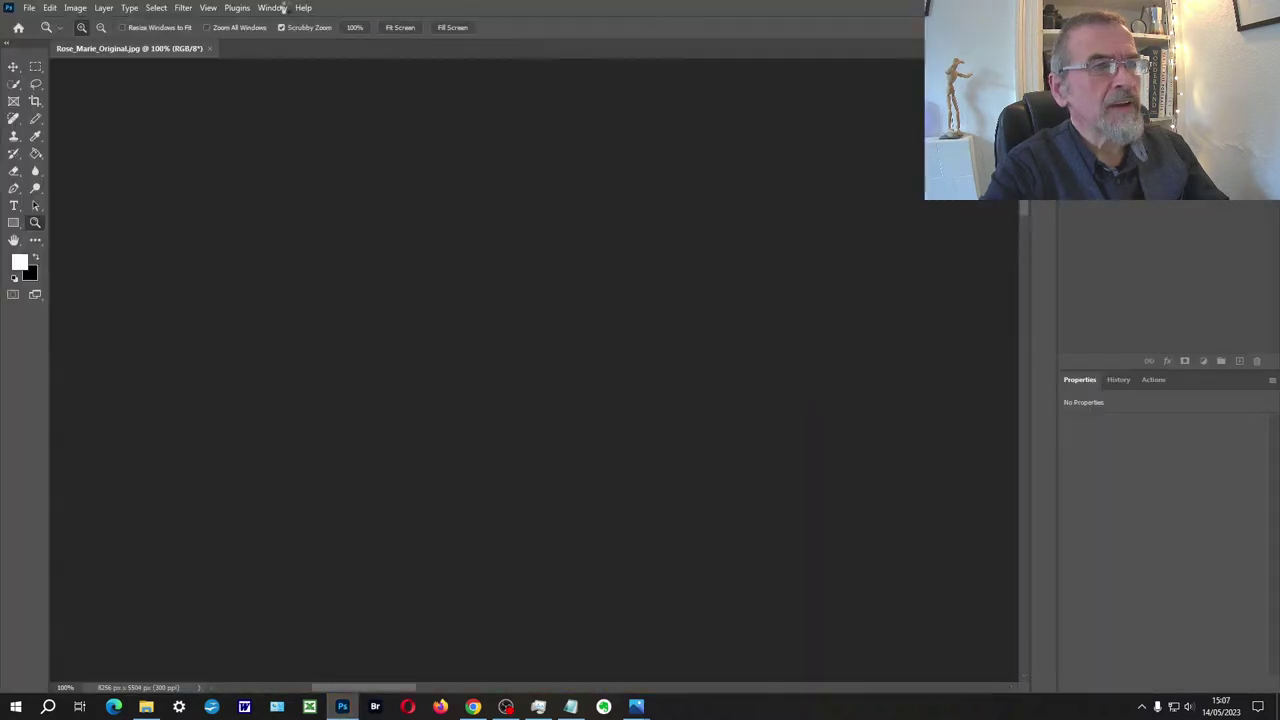
# Step: Switch to the saved workspace layout that shows Channels, Layers and History
pyautogui.click(290, 8)
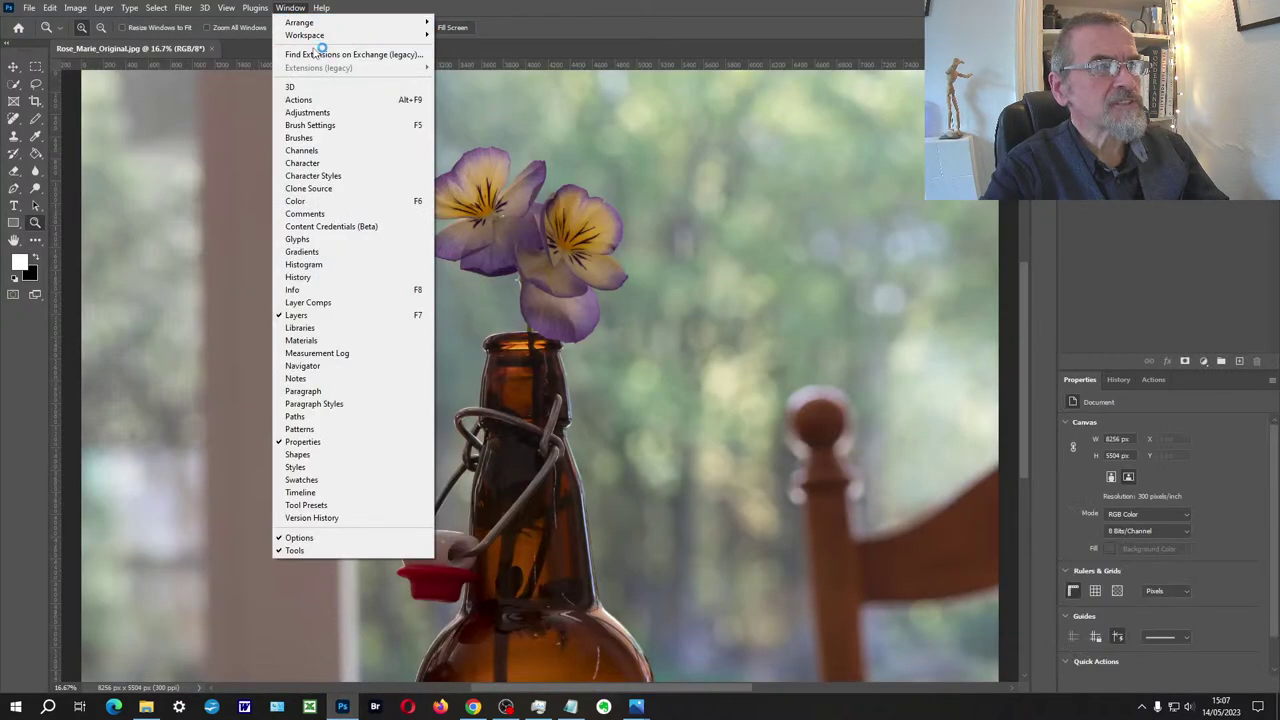
pyautogui.moveTo(318, 36)
pyautogui.click(472, 58)
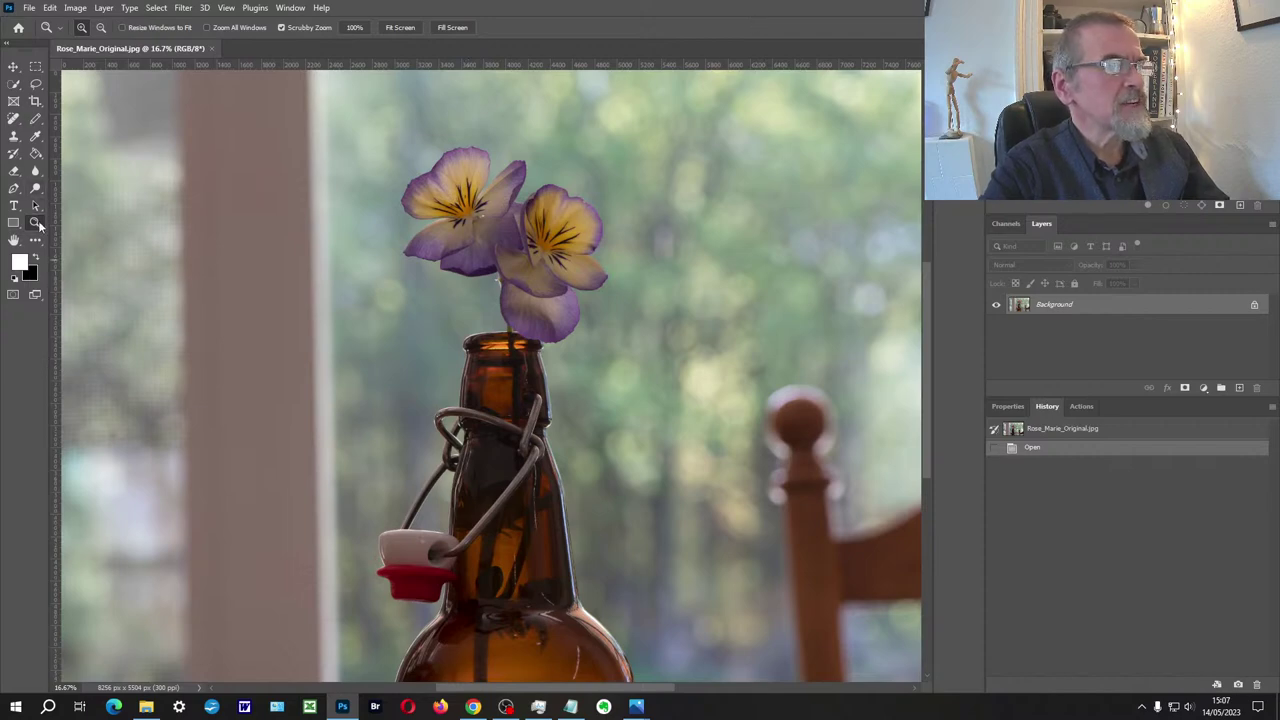
# Step: Crop the photo to a portrait about 3491 × 5504 px around the bottle and flowers, cutting off the window frame and chair
pyautogui.press('alt')
pyautogui.keyDown('alt'); pyautogui.click(422, 236); pyautogui.keyUp('alt')
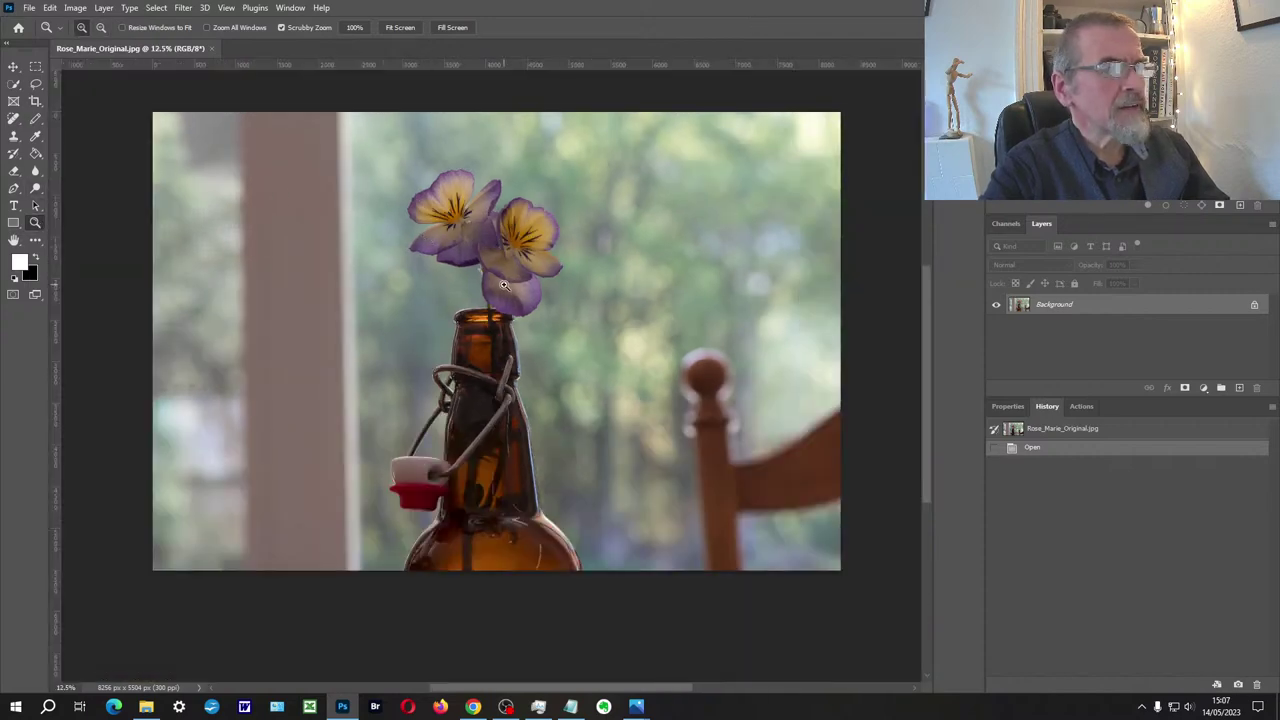
pyautogui.click(35, 101)
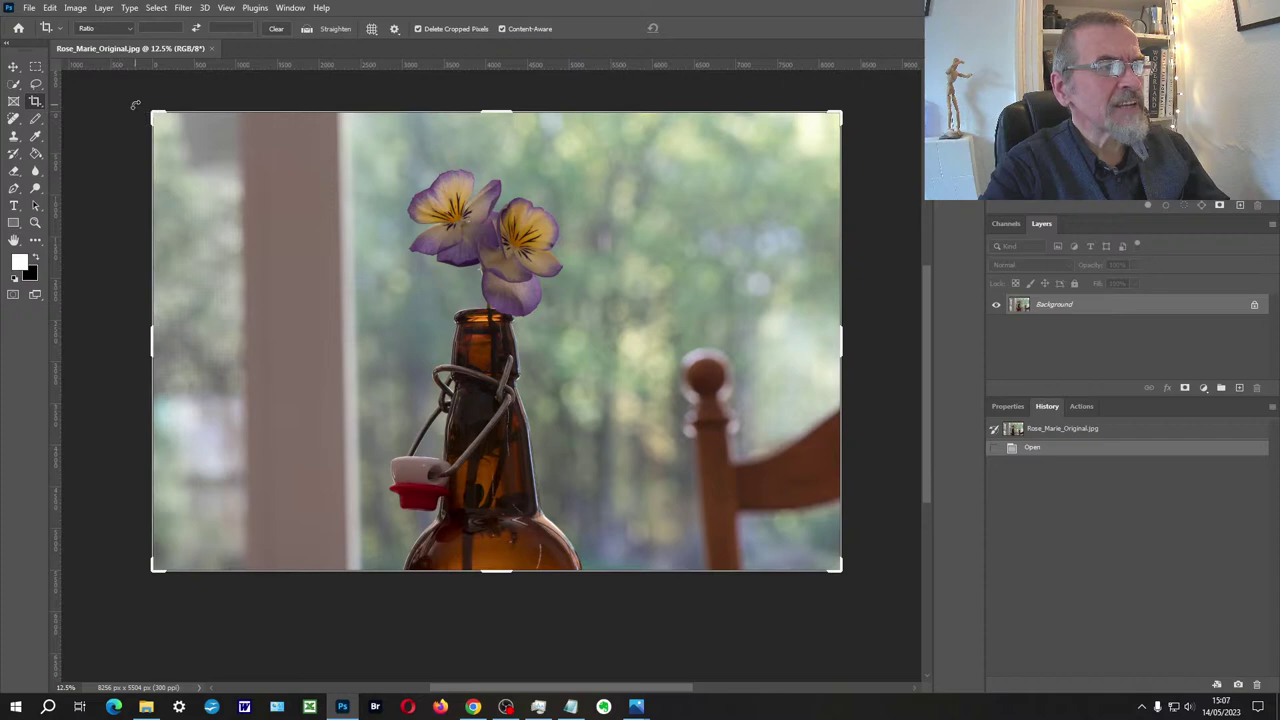
pyautogui.moveTo(143, 107); pyautogui.dragTo(145, 100)
pyautogui.moveTo(153, 329); pyautogui.dragTo(259, 341)
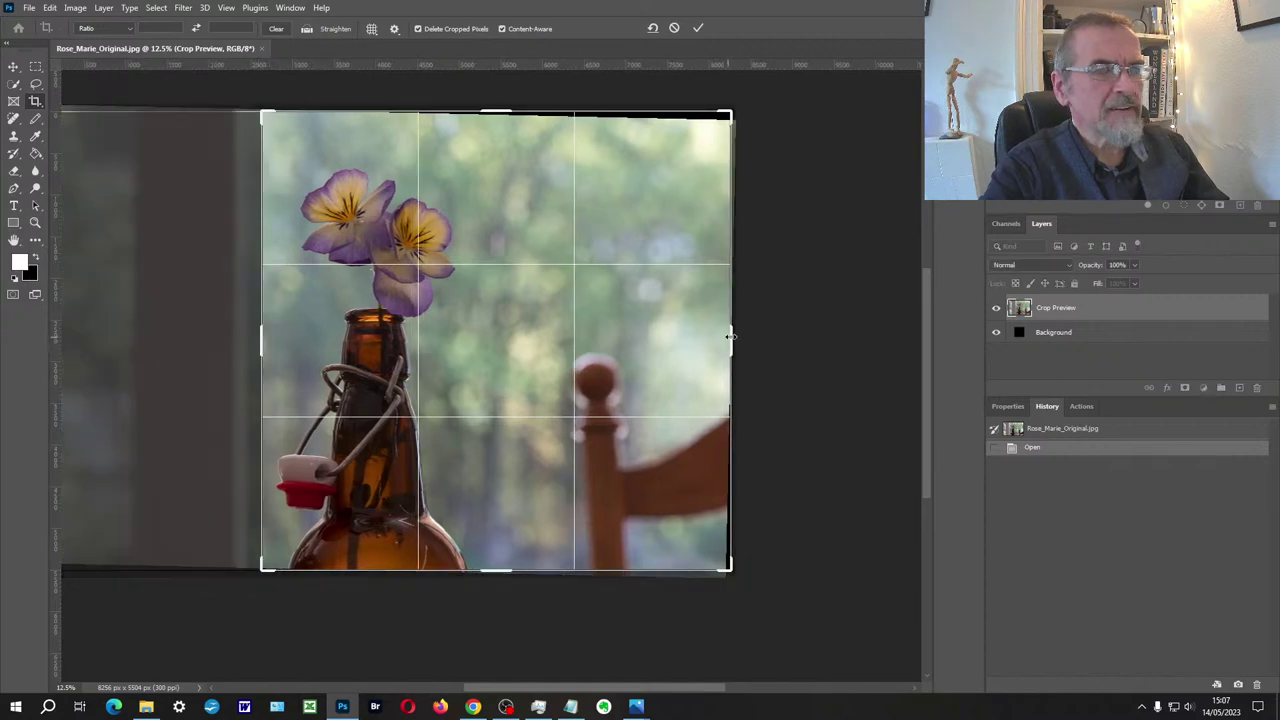
pyautogui.moveTo(736, 337); pyautogui.dragTo(647, 351)
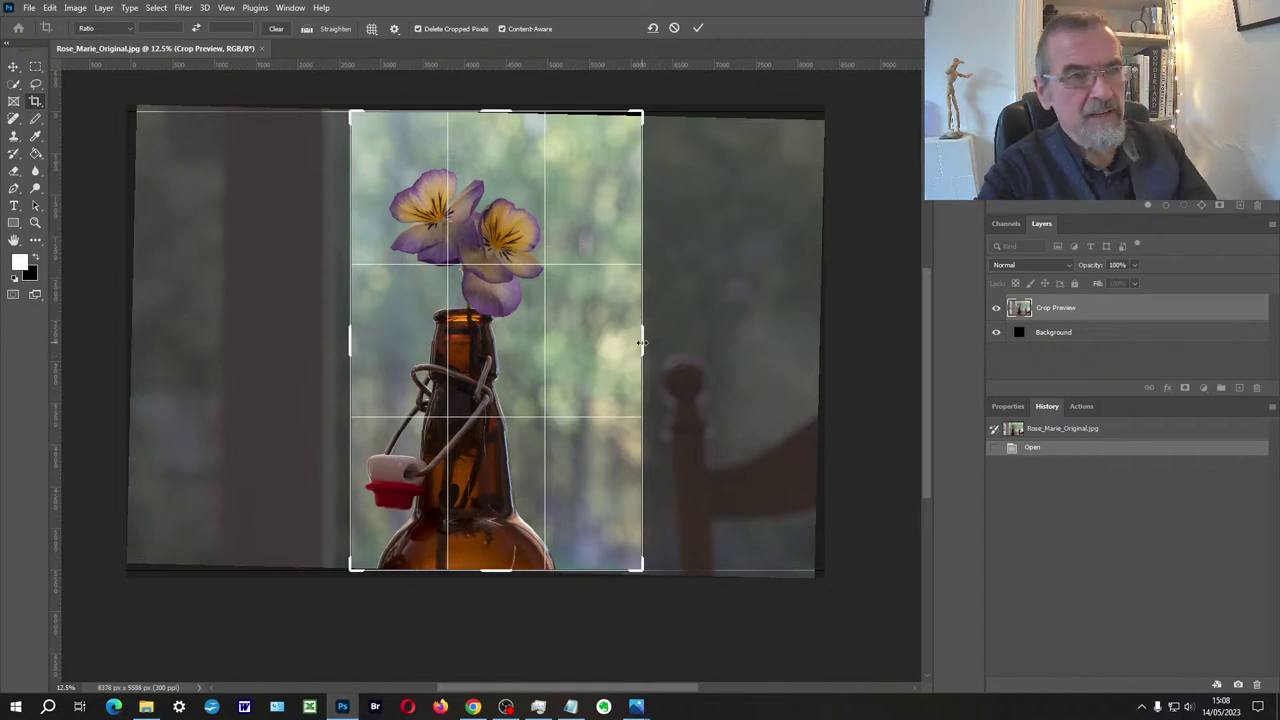
pyautogui.click(642, 342)
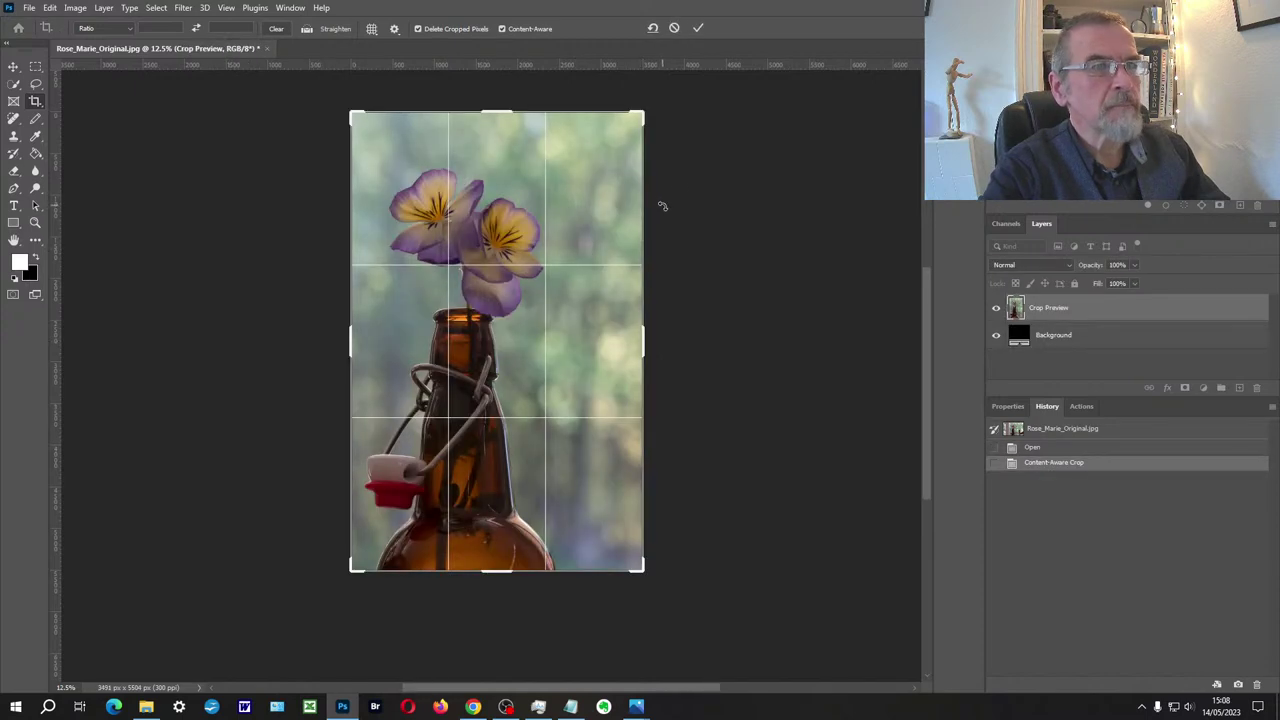
pyautogui.press('Return')
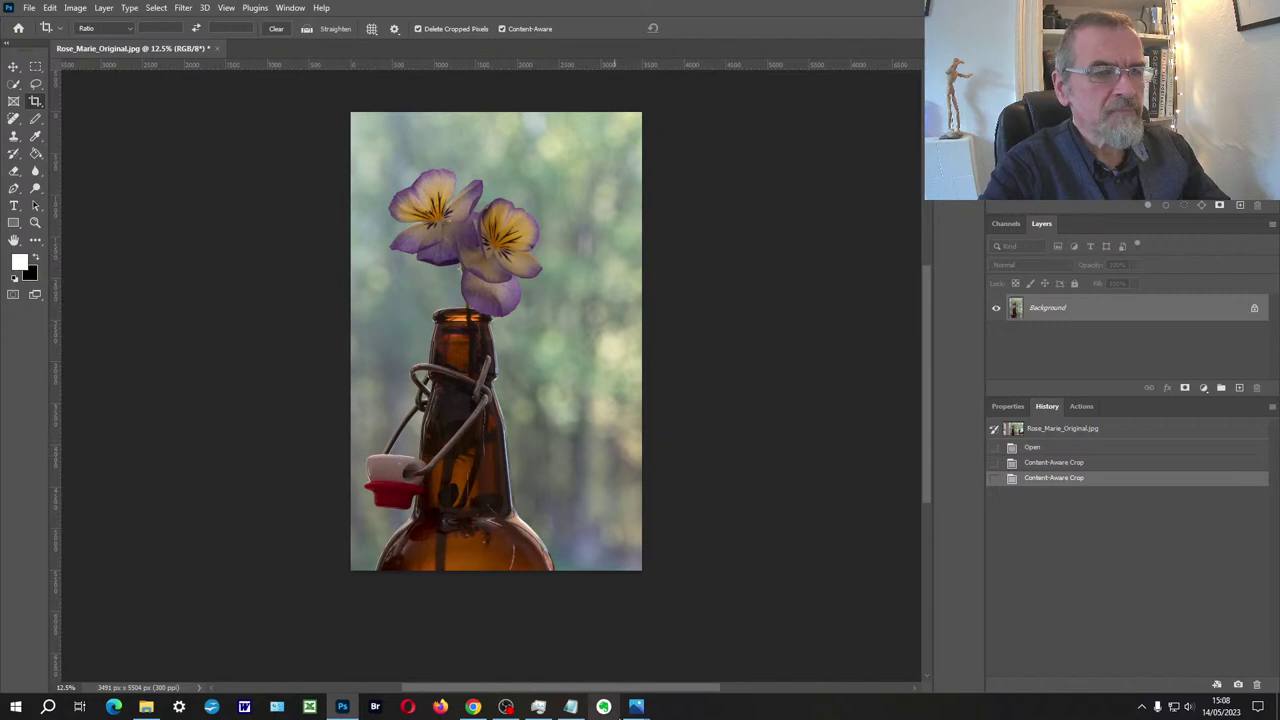
# Step: Switch to Photos to review the flipped and unflipped versions of the photo, and return to Photoshop
pyautogui.moveTo(636, 706)
pyautogui.click(589, 644)
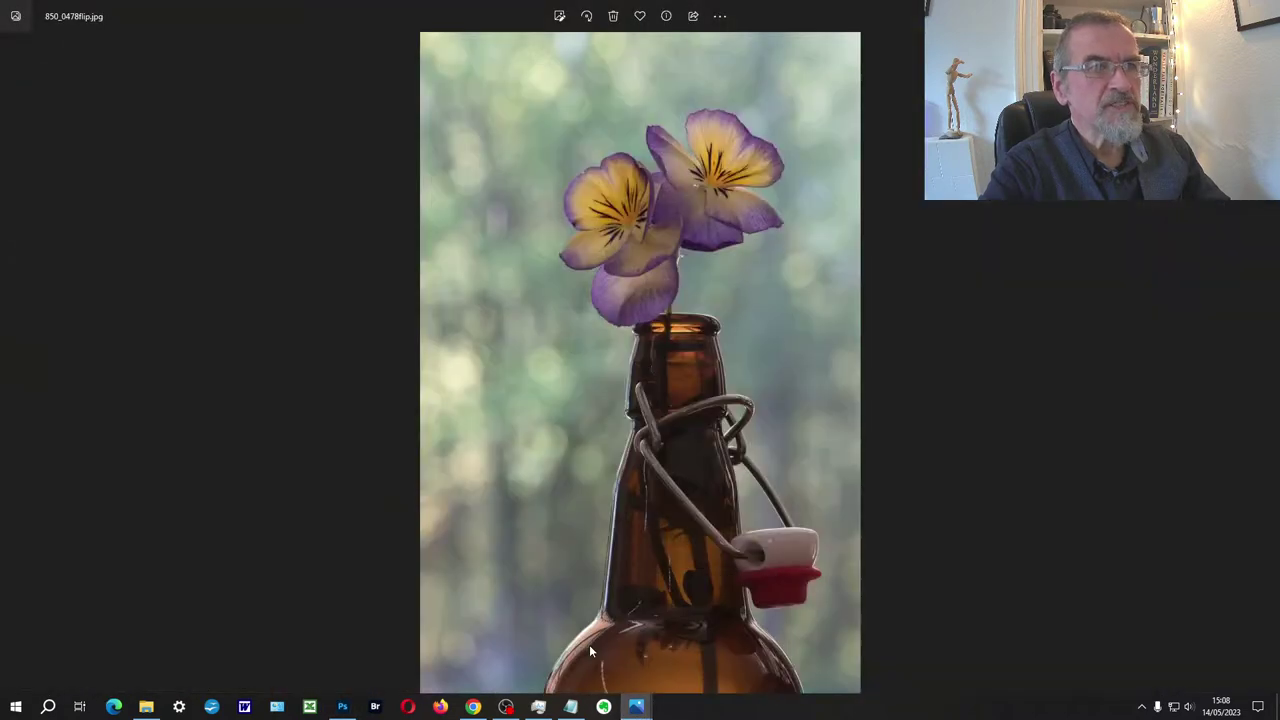
pyautogui.press('Left')
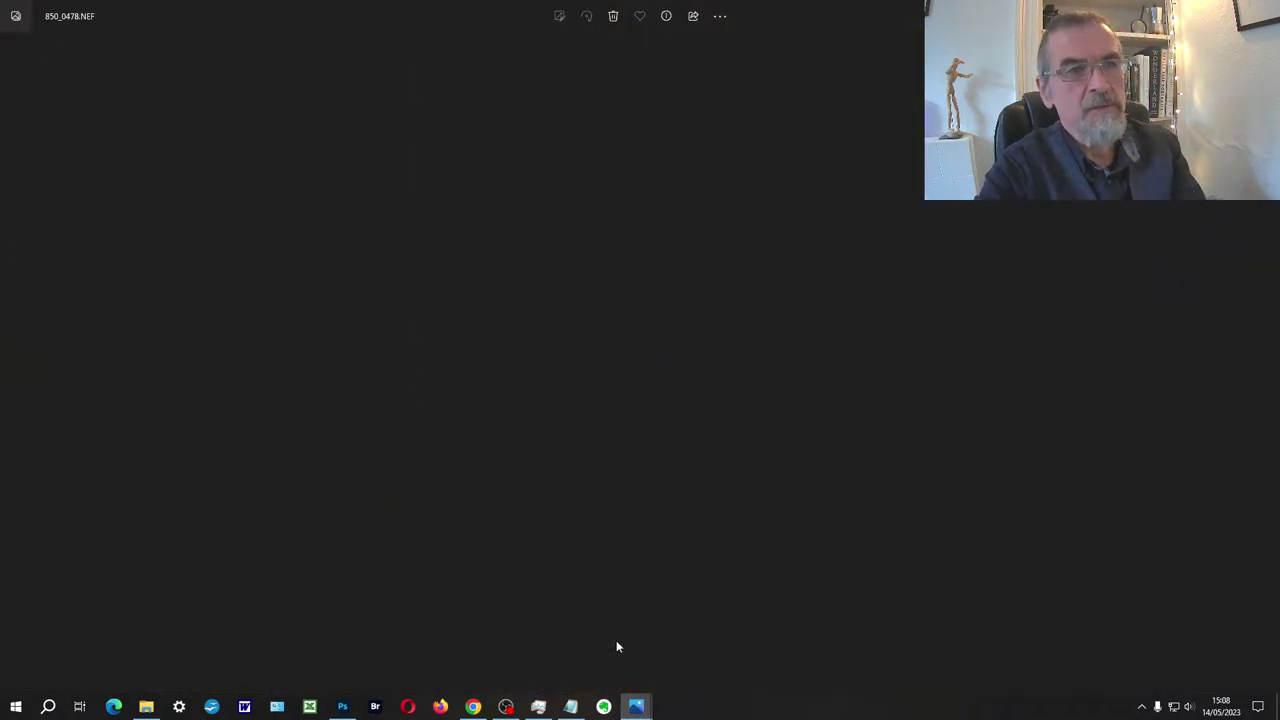
pyautogui.press('Left')
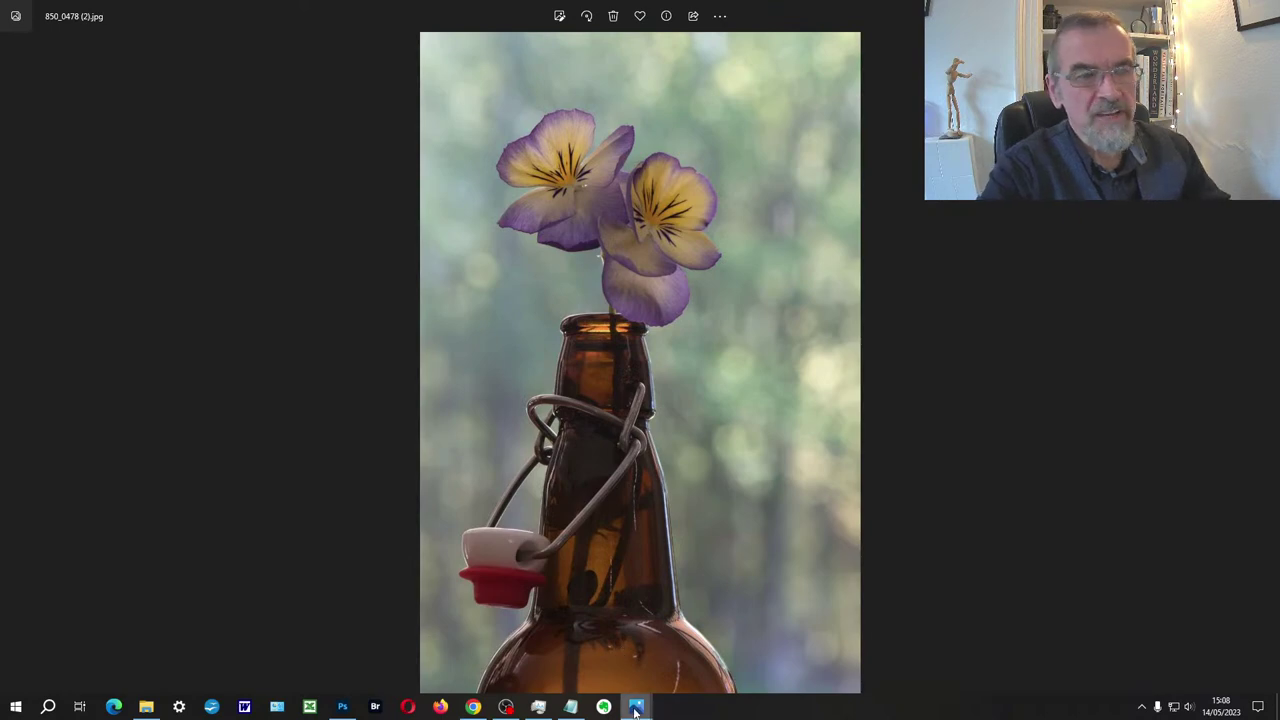
pyautogui.moveTo(636, 708)
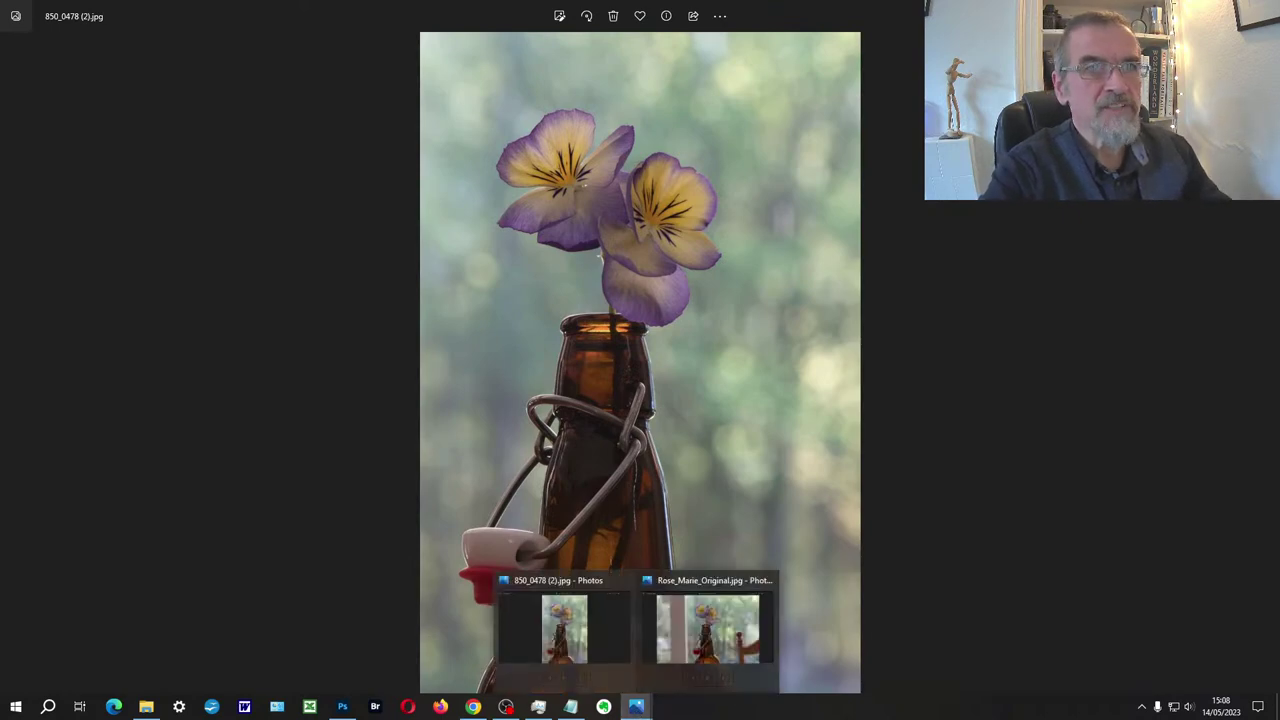
pyautogui.click(342, 706)
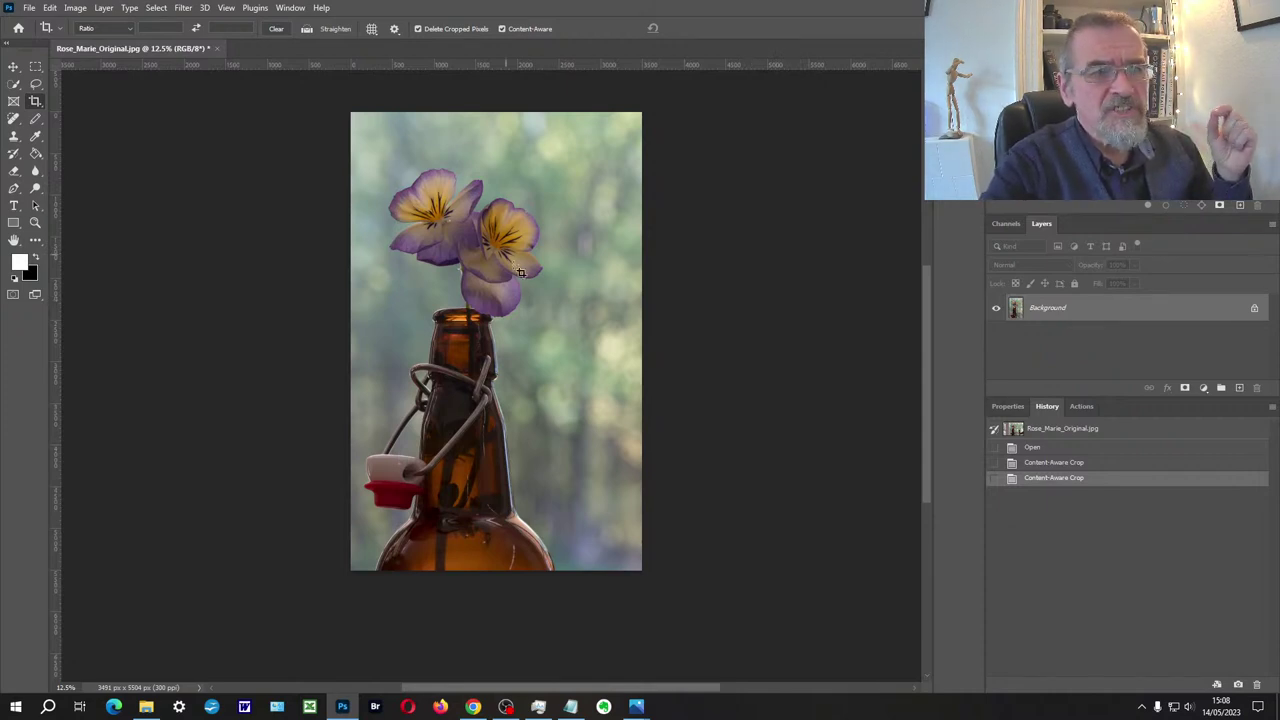
# Step: Flip the whole canvas horizontally
pyautogui.click(56, 10)
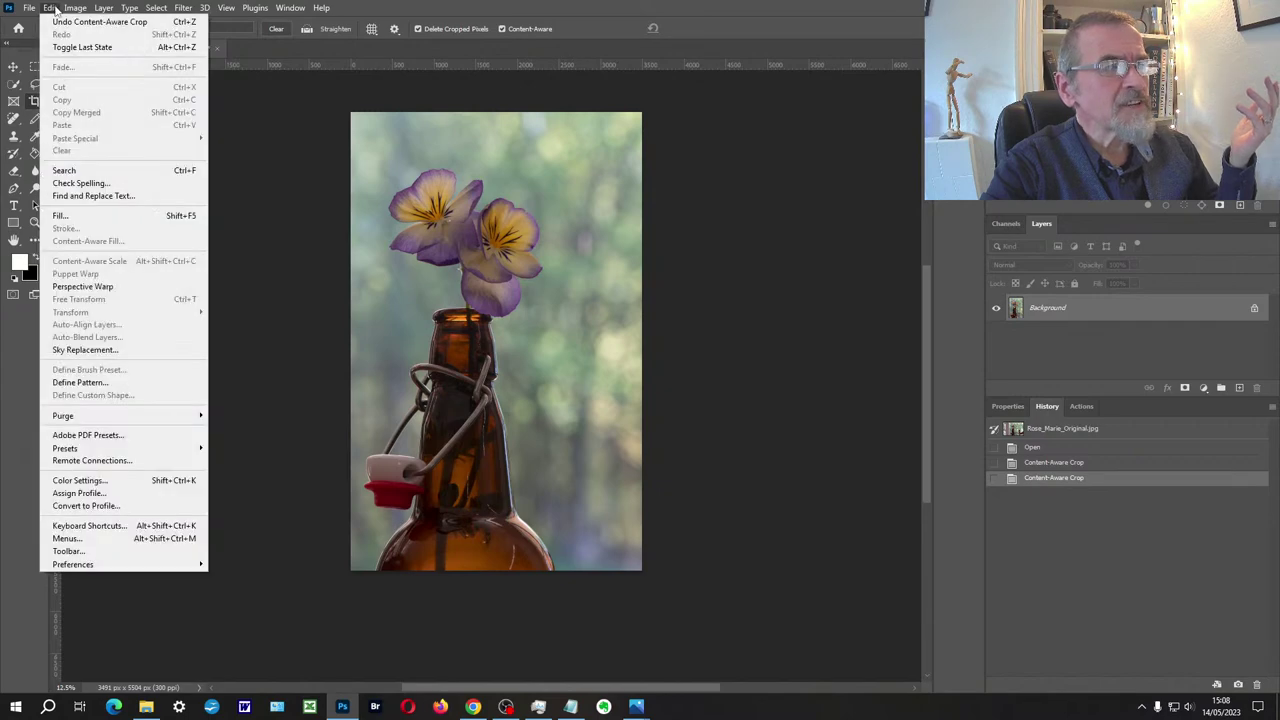
pyautogui.moveTo(76, 10)
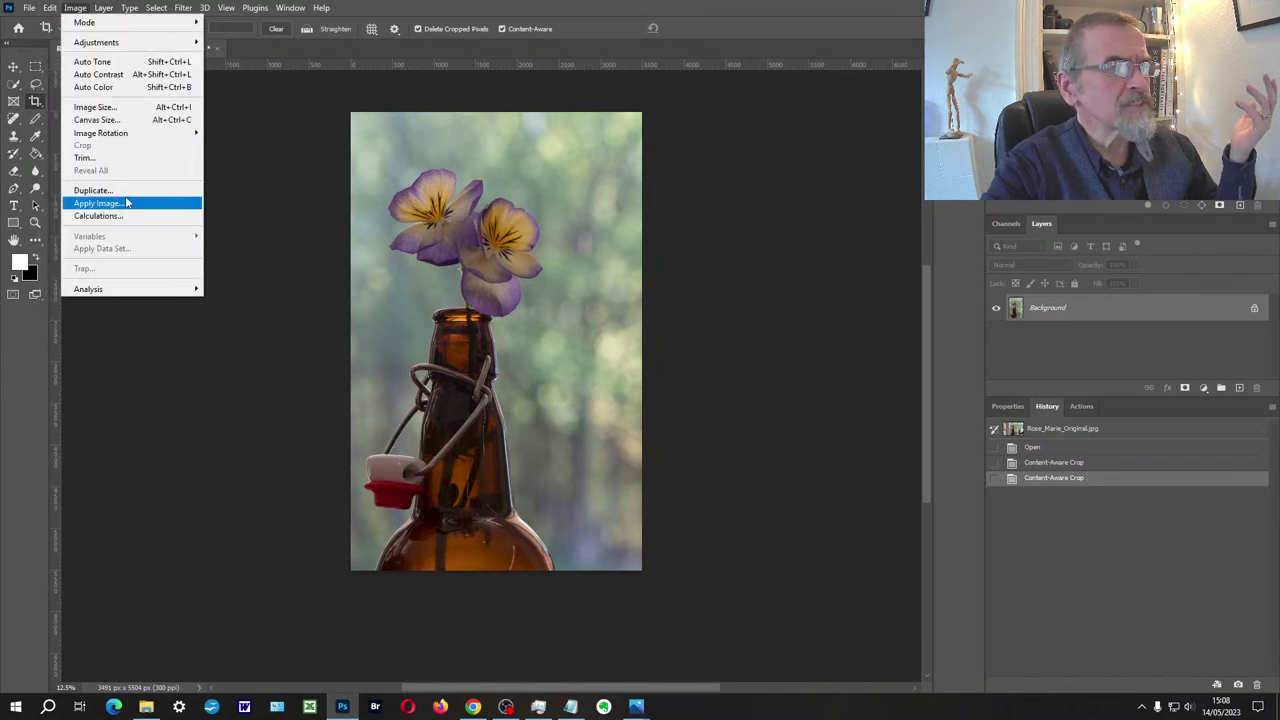
pyautogui.moveTo(145, 134)
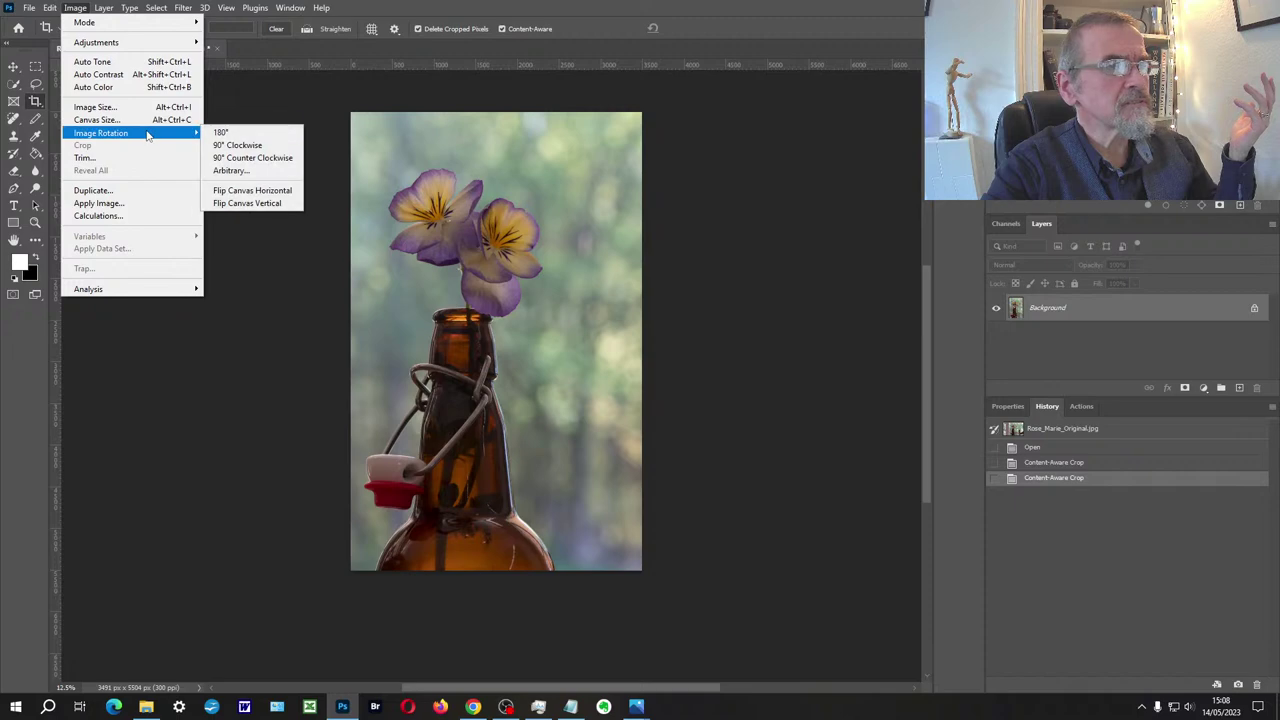
pyautogui.click(248, 194)
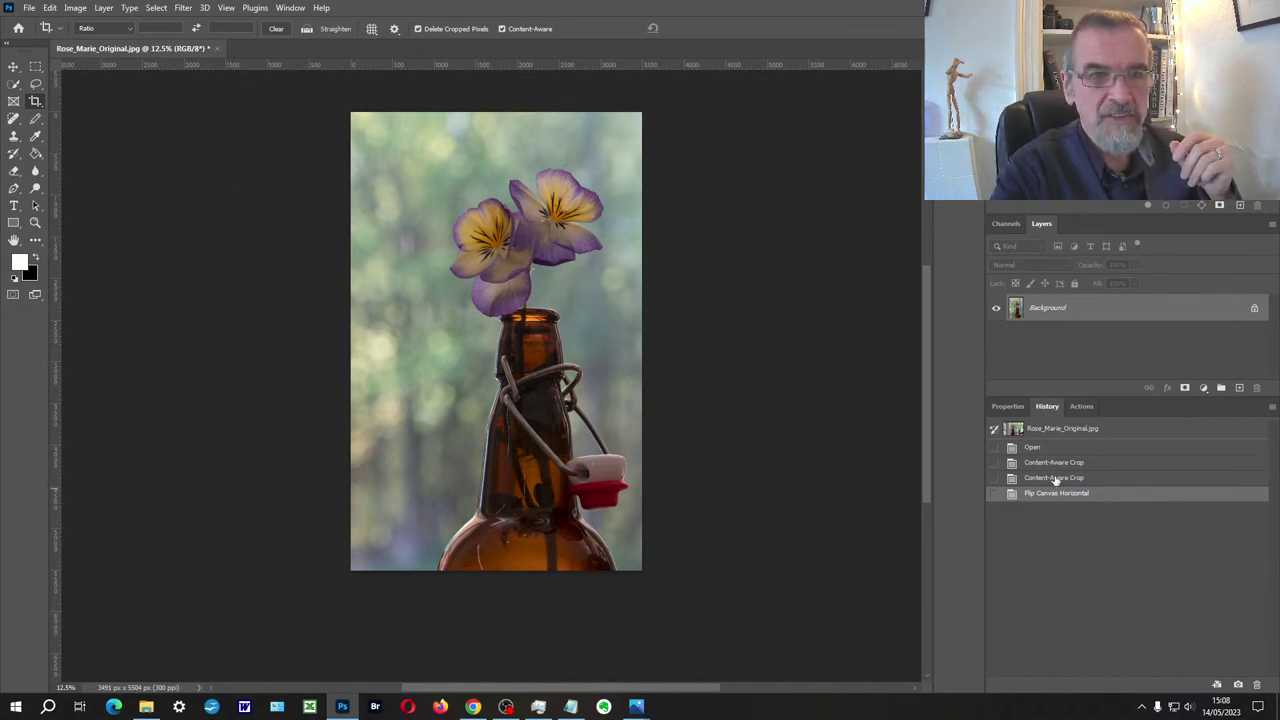
# Step: Compare the image before and after the canvas flip in the history, and revert to the state before the flip
pyautogui.click(1053, 478)
pyautogui.click(1055, 493)
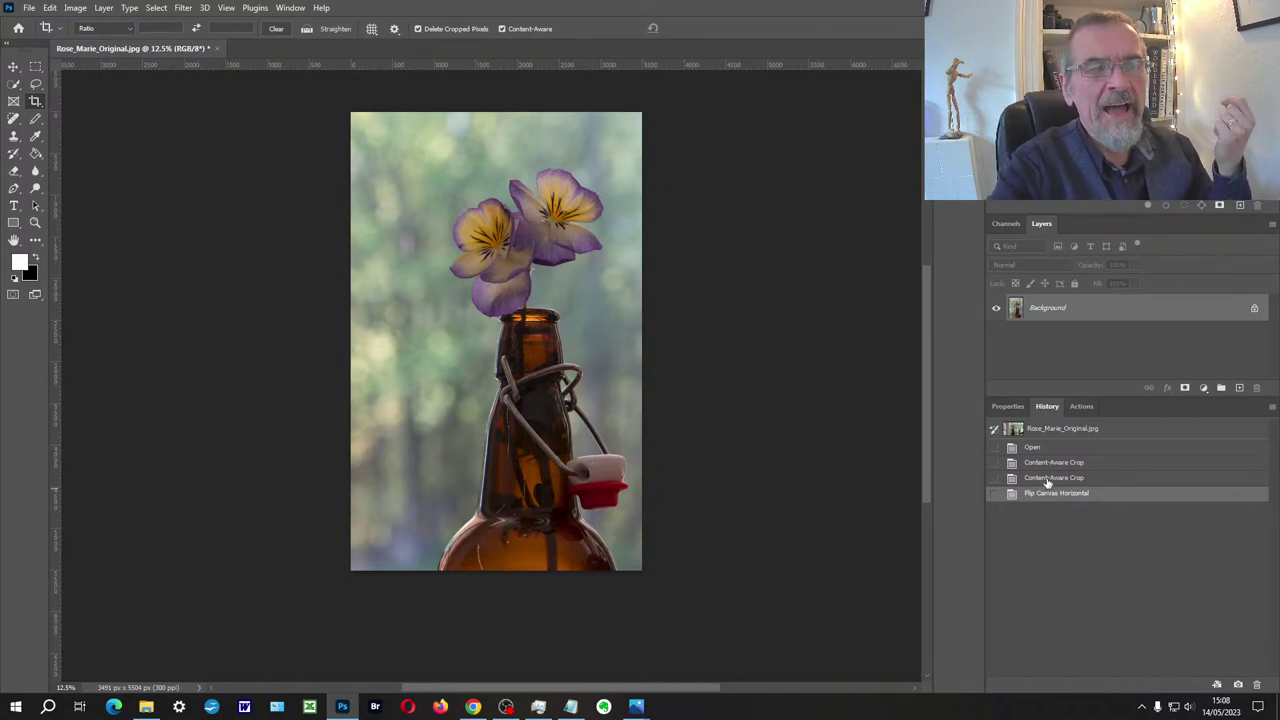
pyautogui.click(1050, 479)
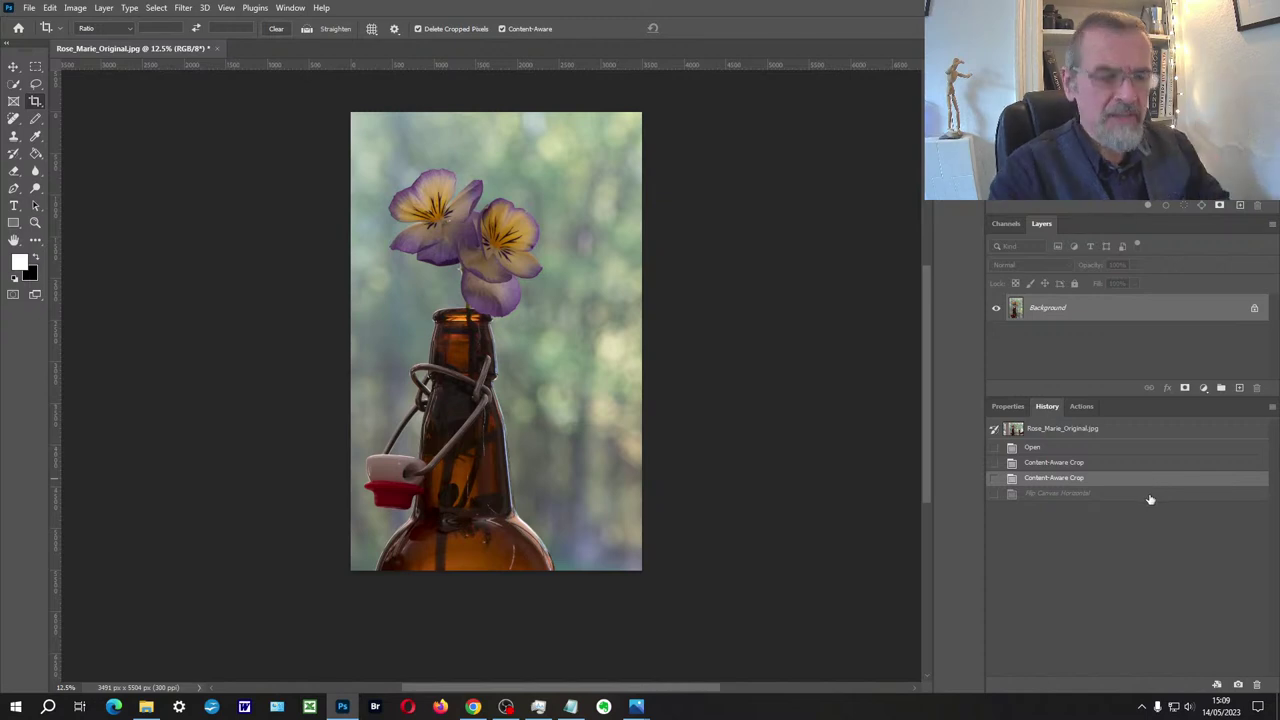
# Step: Duplicate the background onto a new layer and flip only that copy horizontally
pyautogui.hotkey('ctrl', 'j')
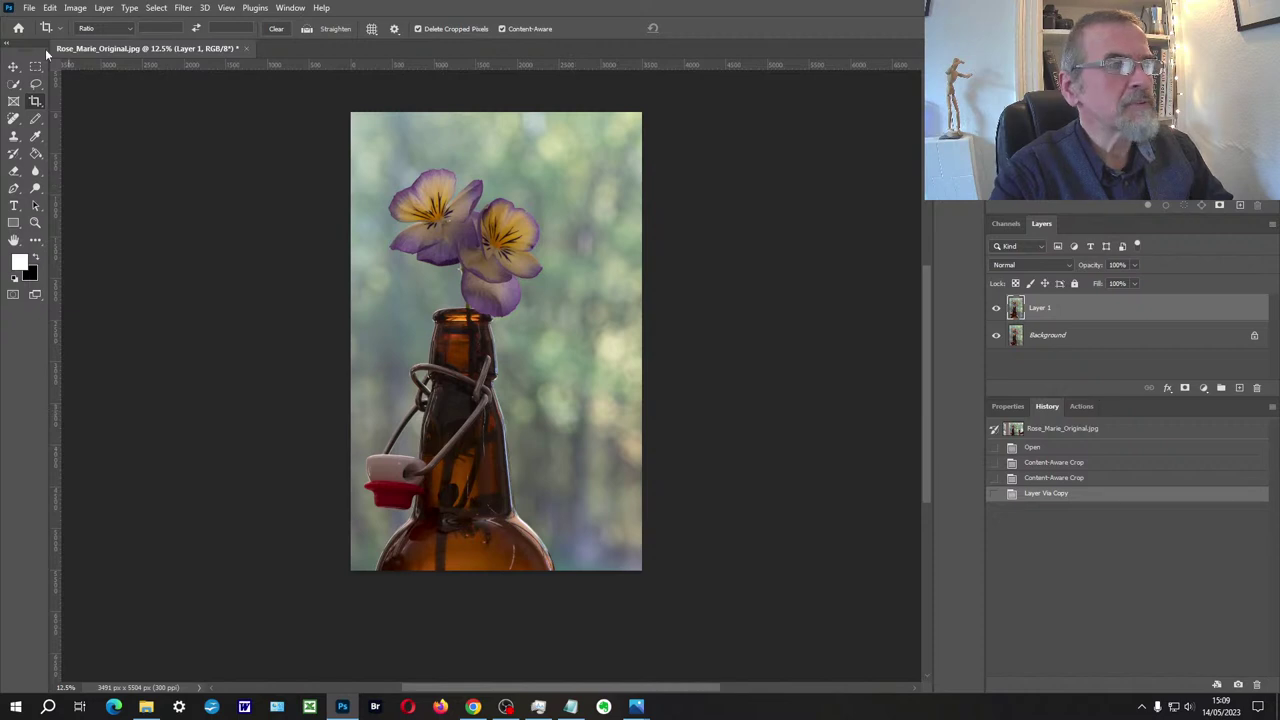
pyautogui.click(49, 7)
pyautogui.moveTo(112, 312)
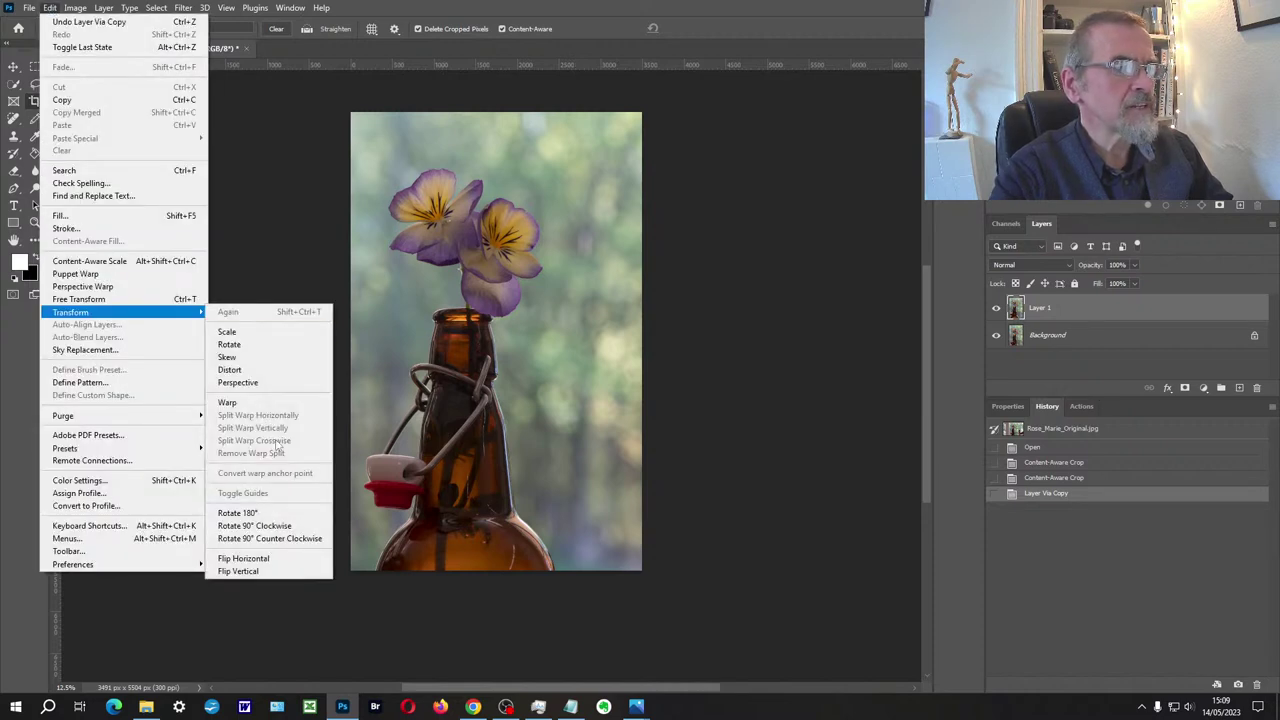
pyautogui.click(260, 560)
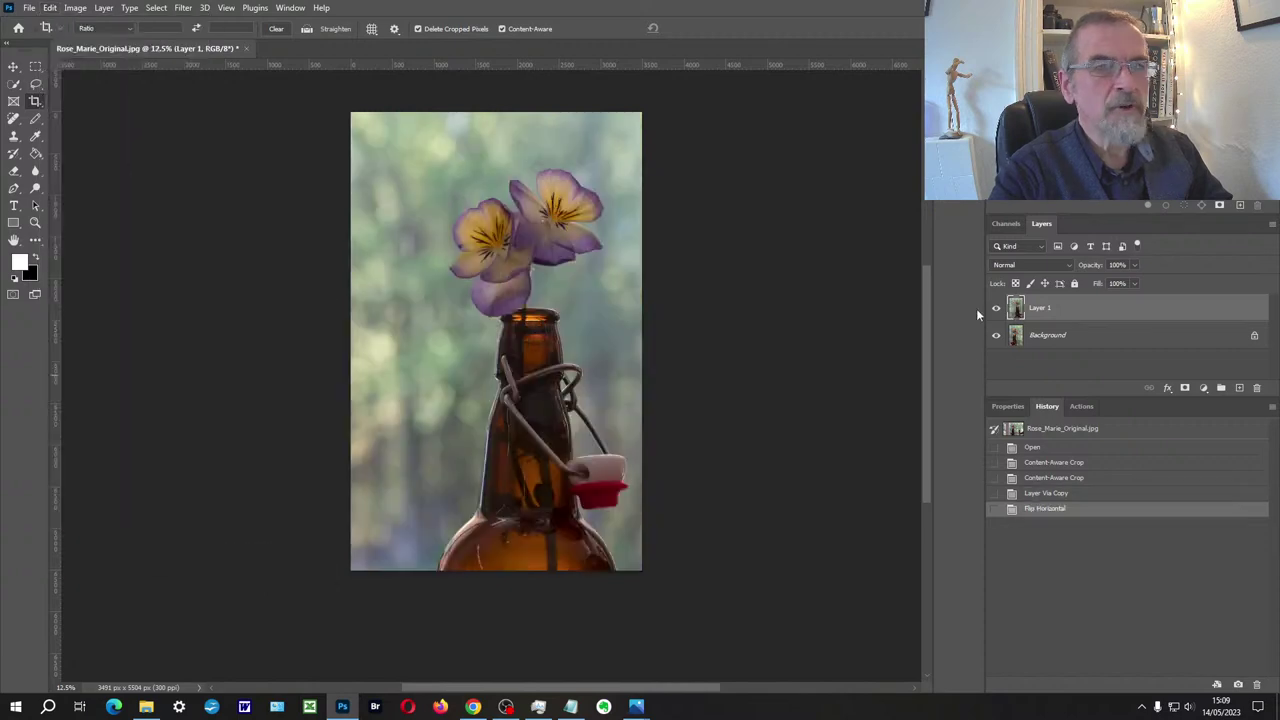
# Step: Toggle the flipped layer's visibility to compare it with the background, leave it hidden and add a new empty layer above it
pyautogui.click(995, 311)
pyautogui.click(995, 311)
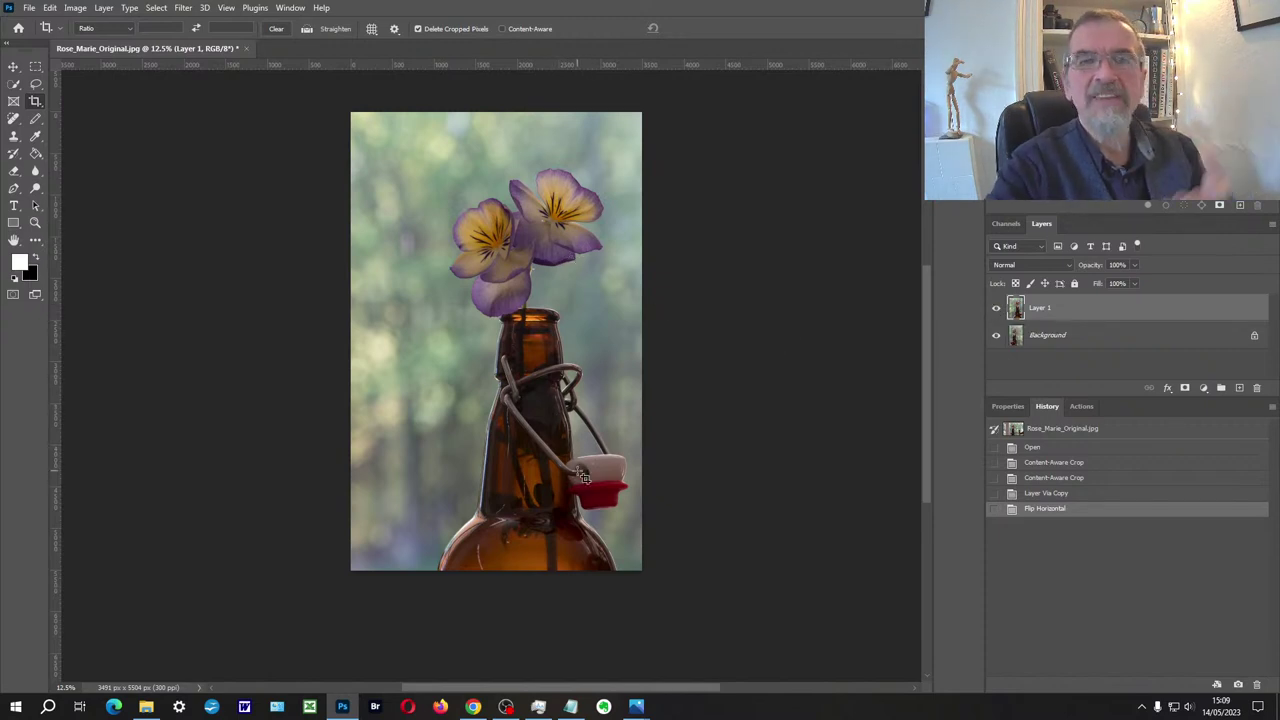
pyautogui.click(996, 308)
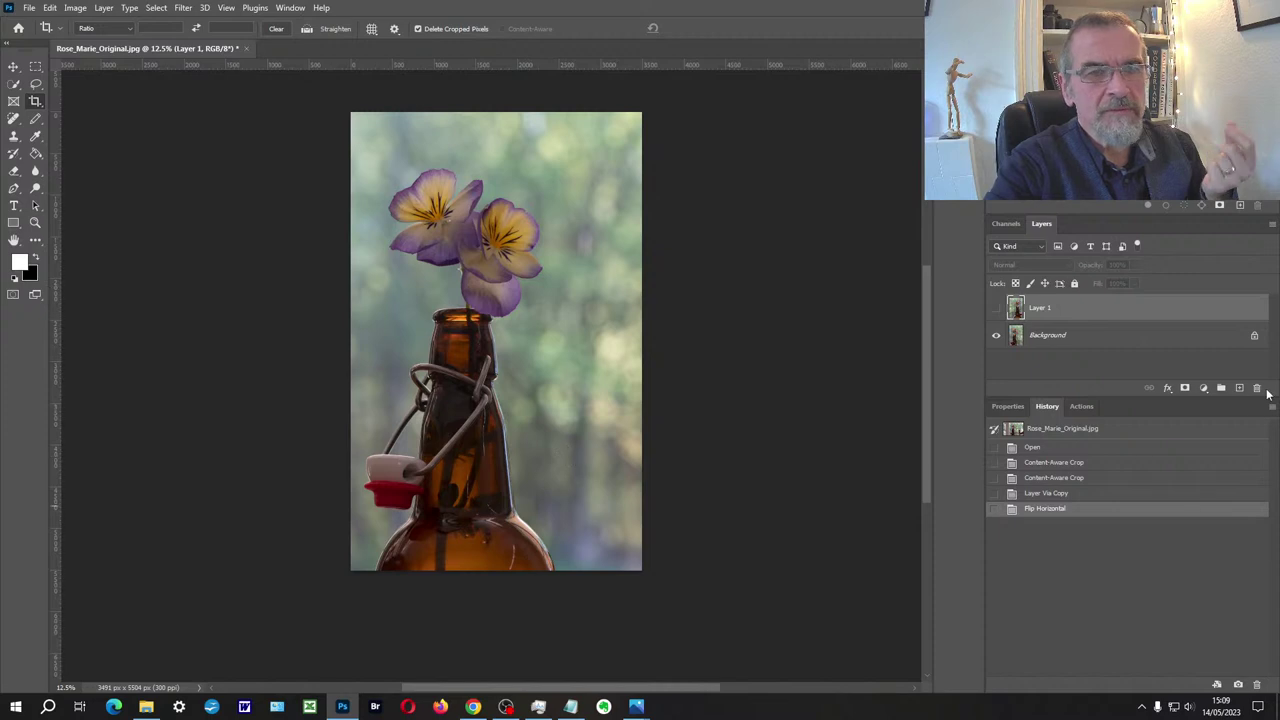
pyautogui.click(1240, 389)
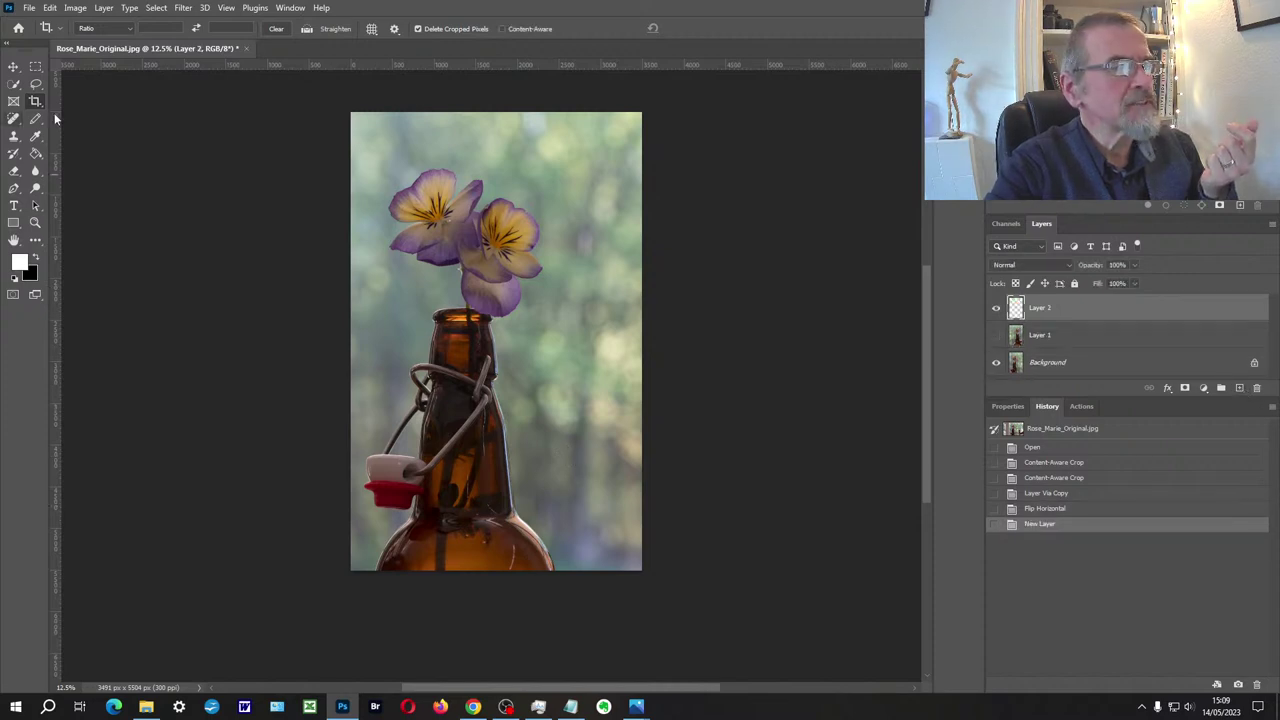
# Step: Try a curved white pencil stroke on the empty layer, running from the flowers to the bottle stopper, and undo it
pyautogui.press('b')
pyautogui.moveTo(380, 188)
pyautogui.mouseDown()
pyautogui.moveTo(466, 234)
pyautogui.moveTo(502, 298)
pyautogui.moveTo(504, 344)
pyautogui.moveTo(477, 420)
pyautogui.moveTo(428, 472)
pyautogui.moveTo(377, 490)
pyautogui.mouseUp()
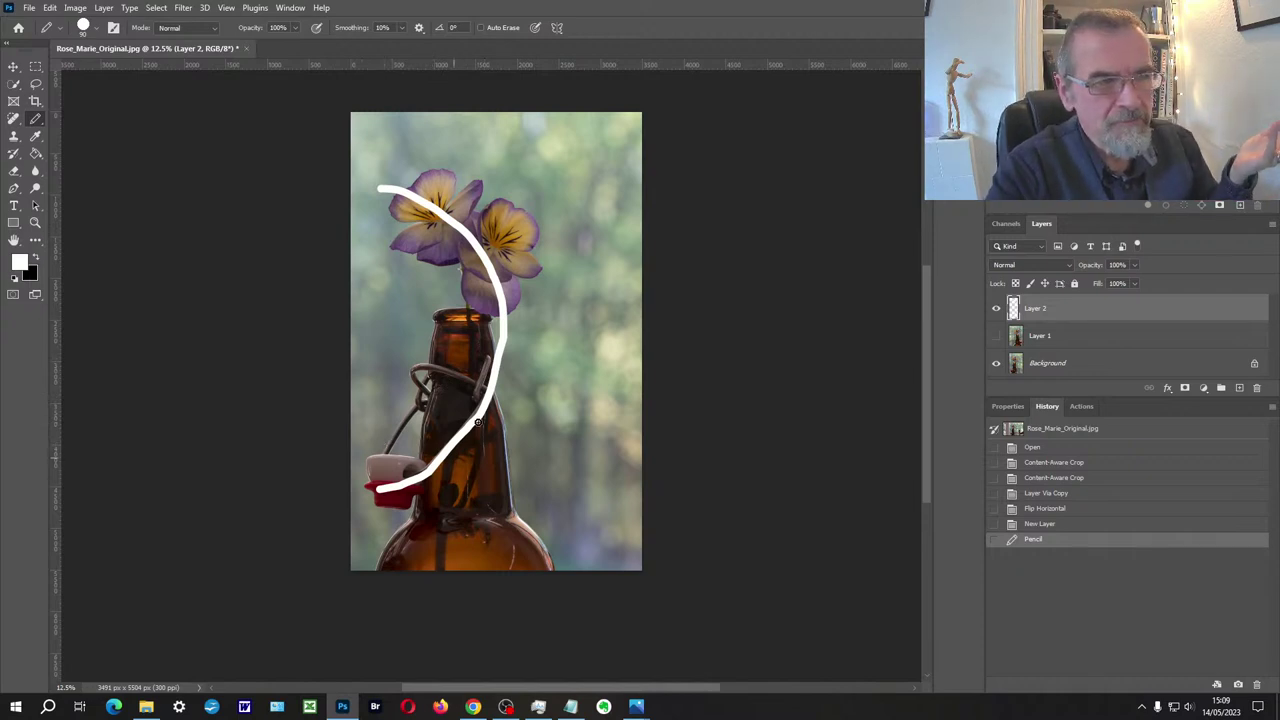
pyautogui.hotkey('ctrl', 'z')
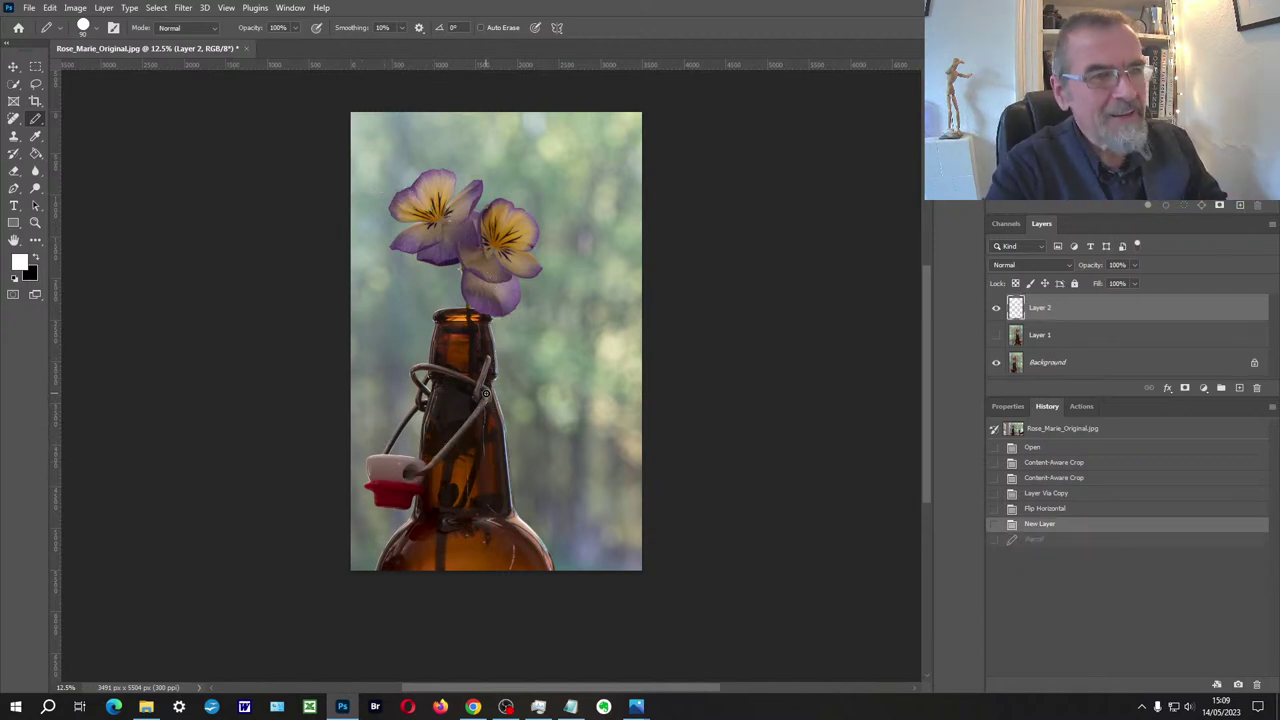
# Step: Draw a simple white pencil face on the bottle neck, a large arc from flowers to bottle base, and three short lines at the photo's left edge
pyautogui.click(436, 330)
pyautogui.moveTo(467, 327)
pyautogui.mouseDown()
pyautogui.moveTo(437, 354)
pyautogui.moveTo(470, 355)
pyautogui.mouseUp()
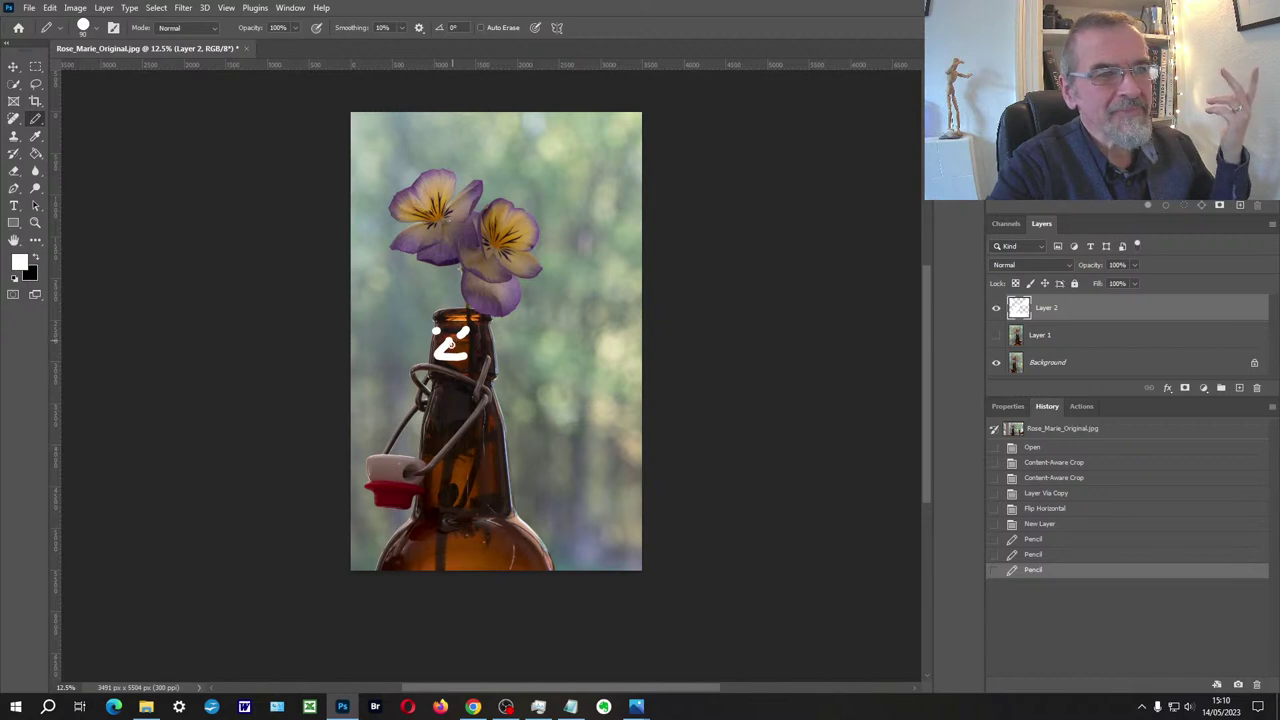
pyautogui.moveTo(401, 163); pyautogui.dragTo(470, 181)
pyautogui.moveTo(523, 430)
pyautogui.mouseDown()
pyautogui.moveTo(454, 512)
pyautogui.moveTo(410, 535)
pyautogui.mouseUp()
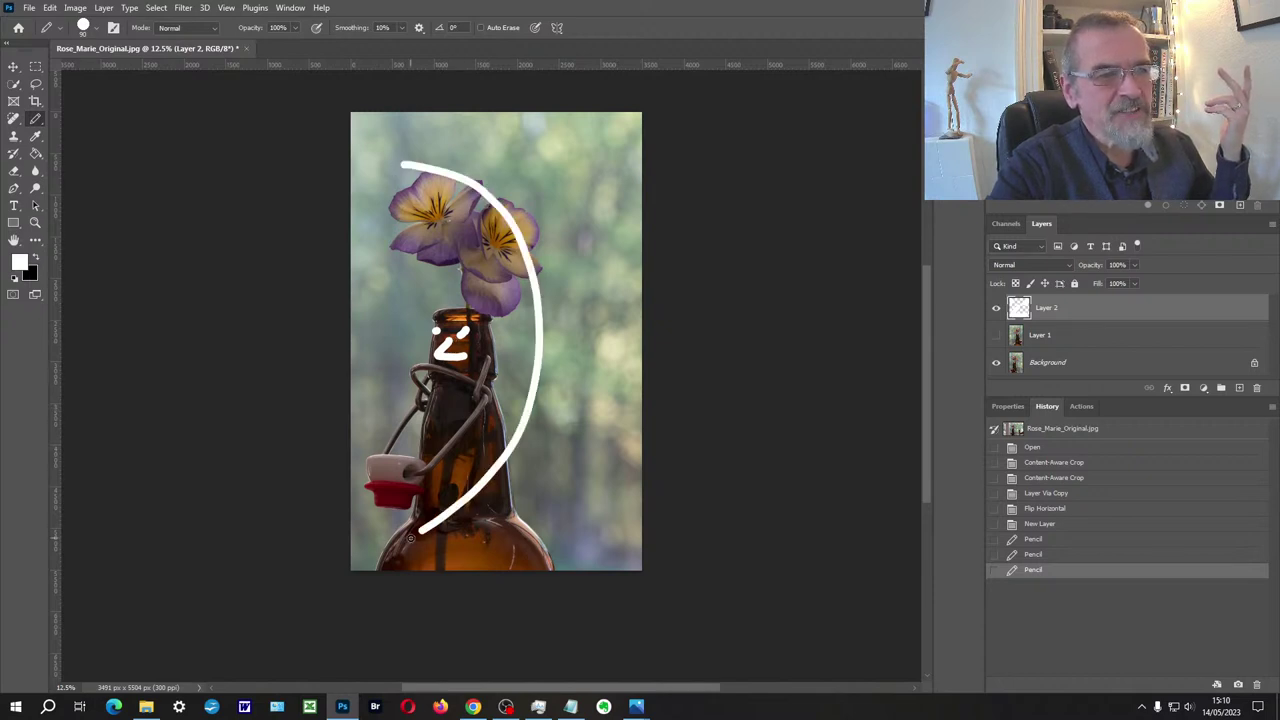
pyautogui.moveTo(407, 323); pyautogui.dragTo(304, 318)
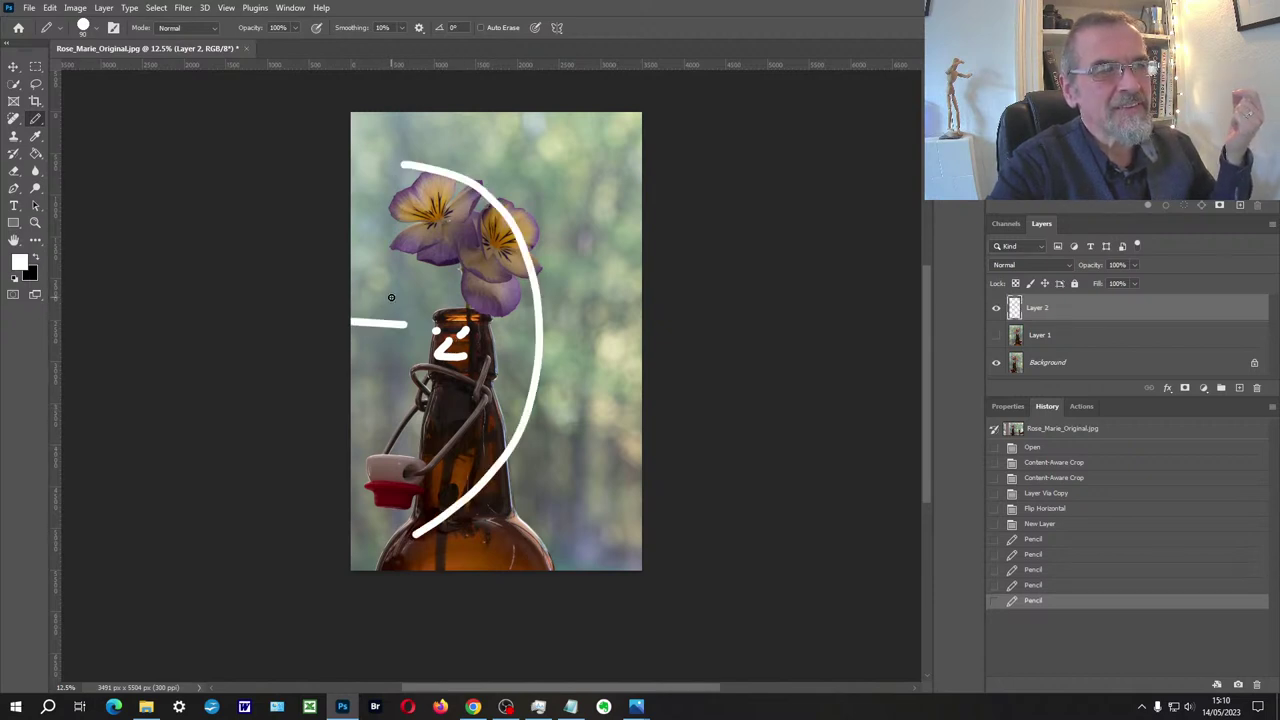
pyautogui.moveTo(392, 296)
pyautogui.mouseDown()
pyautogui.moveTo(329, 325)
pyautogui.moveTo(388, 346)
pyautogui.mouseUp()
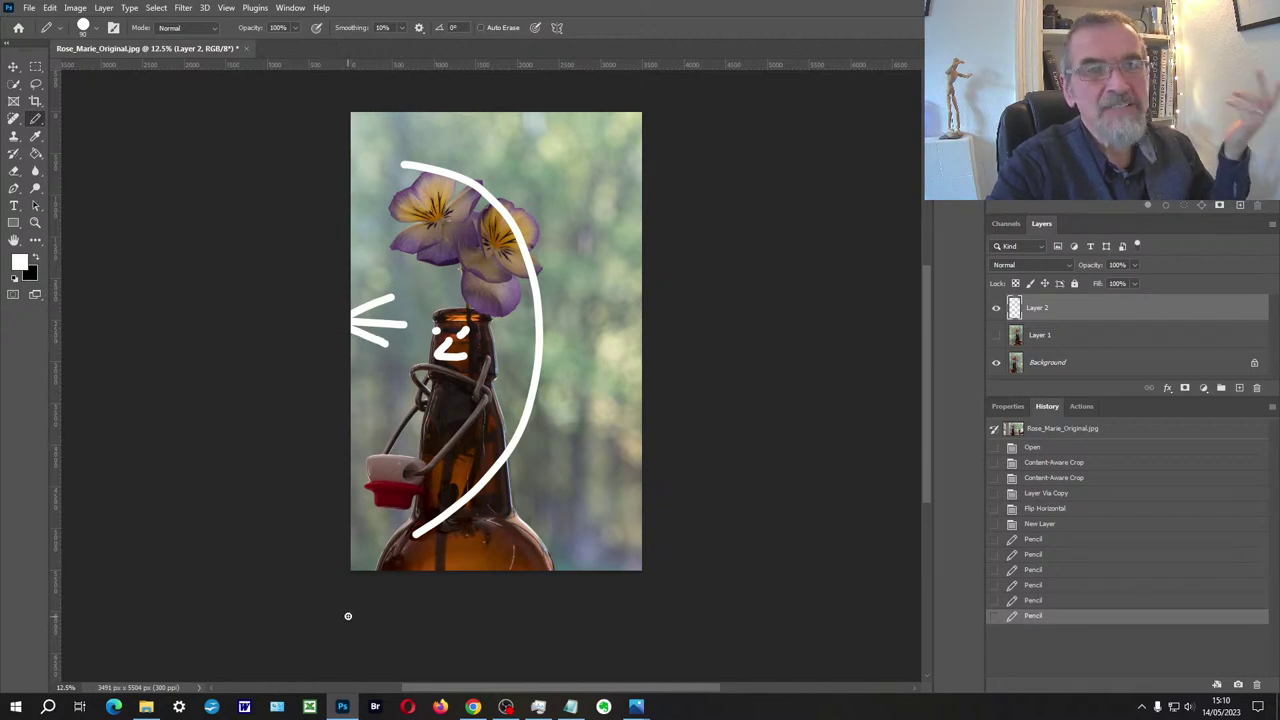
# Step: Try cropping from the background layer with extra space on the photo's left and a trimmed right side, about 3635 px wide, and undo it
pyautogui.click(1061, 366)
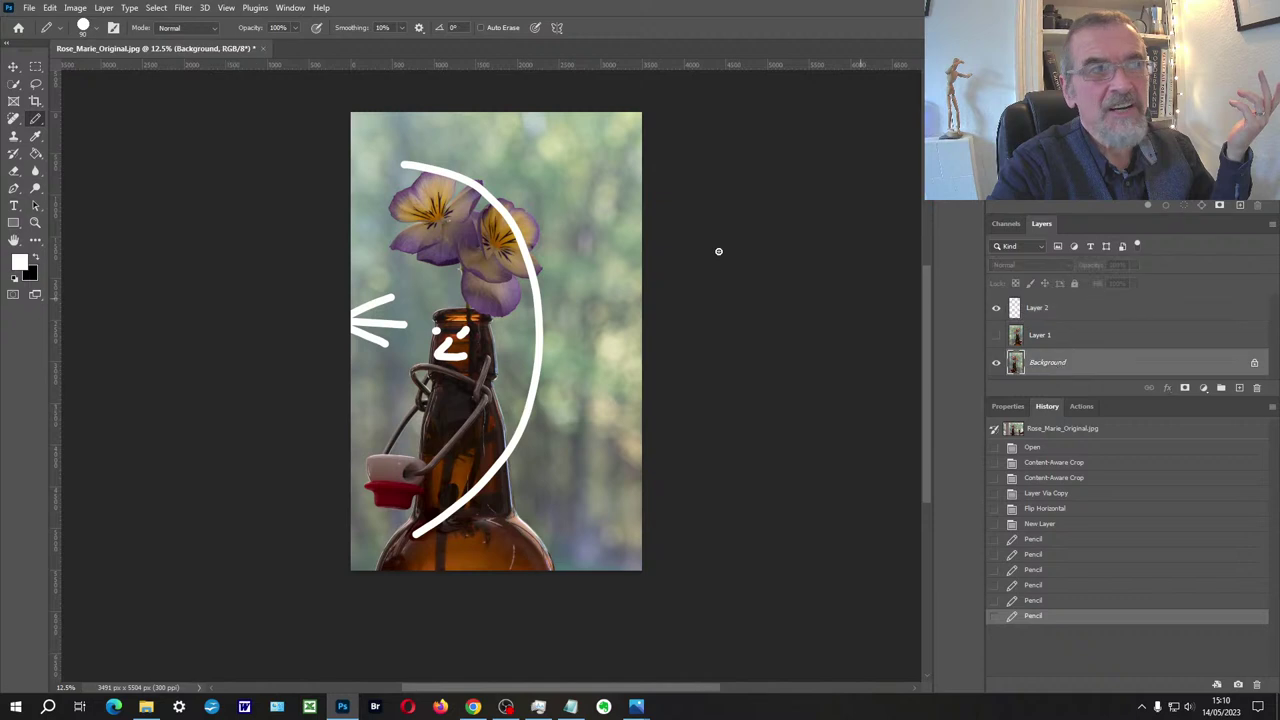
pyautogui.click(183, 9)
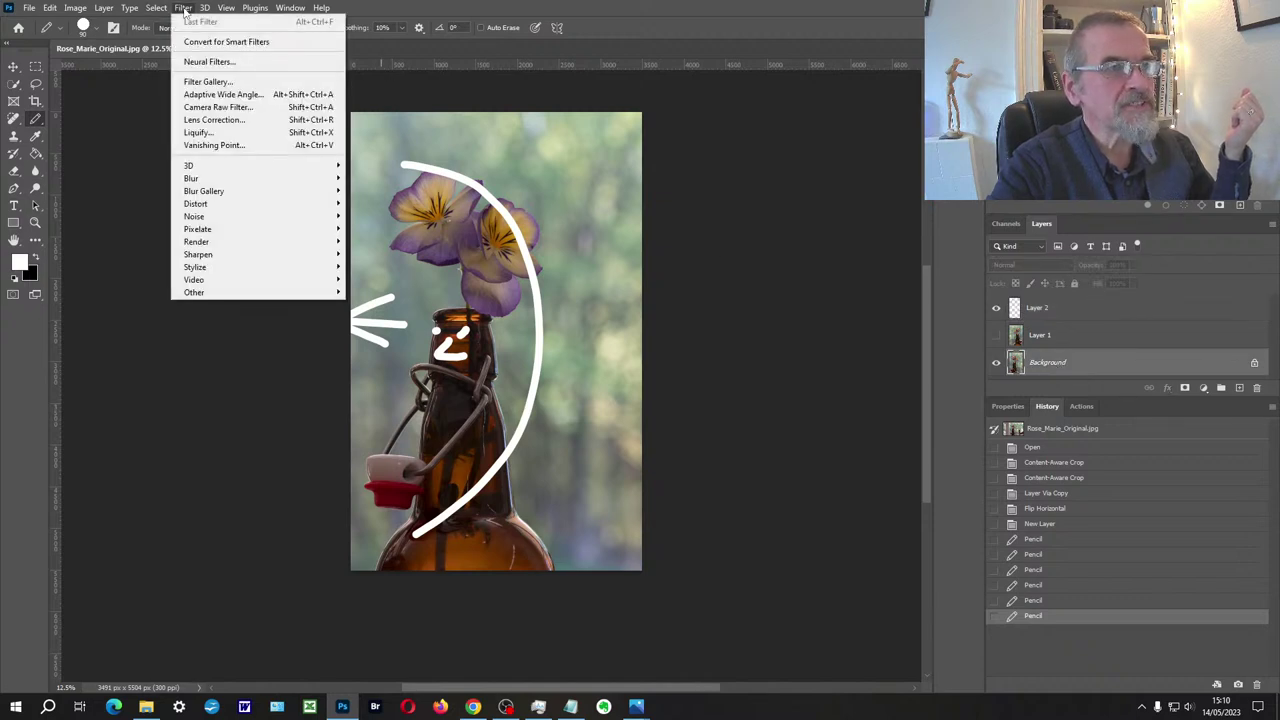
pyautogui.click(183, 9)
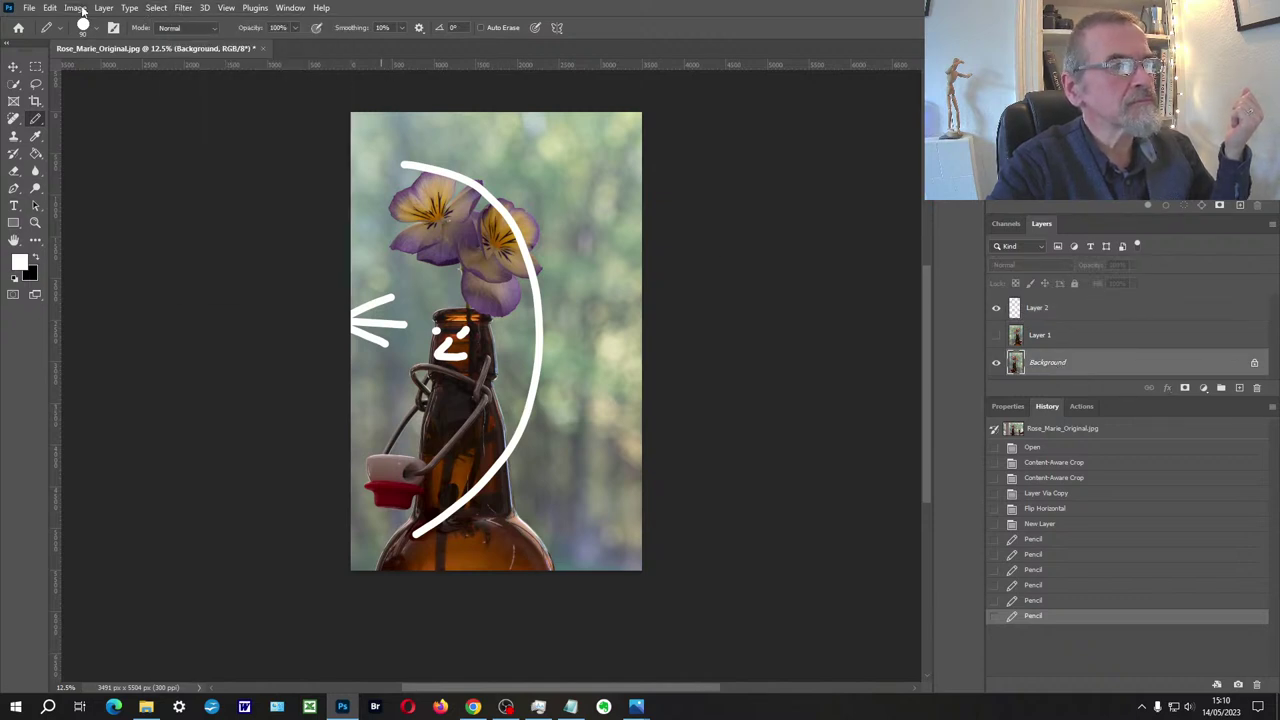
pyautogui.click(35, 101)
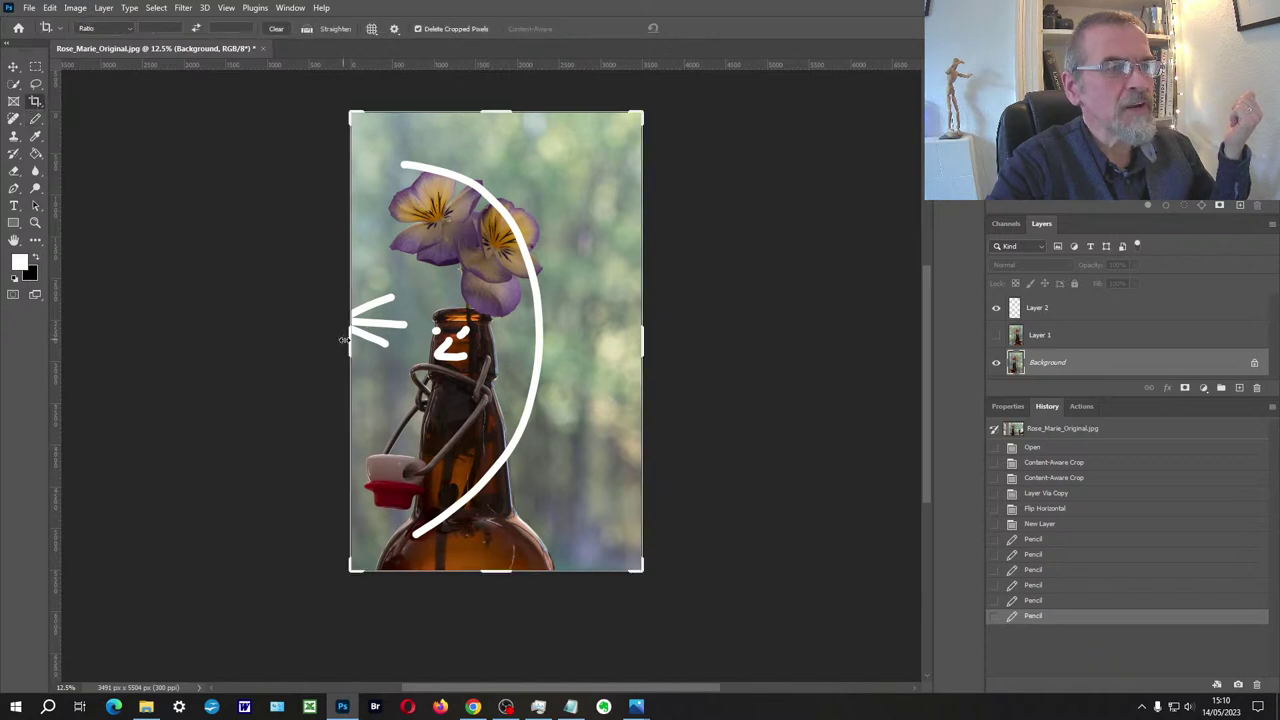
pyautogui.moveTo(349, 335); pyautogui.dragTo(316, 352)
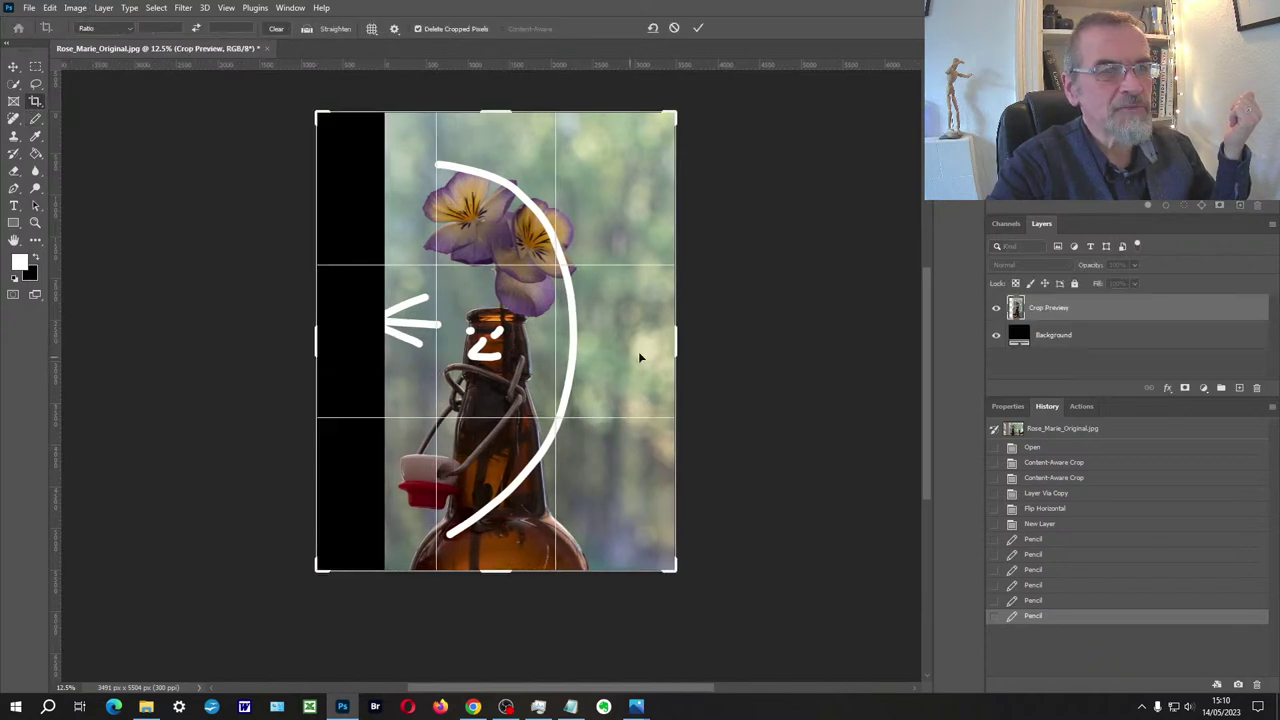
pyautogui.moveTo(673, 345); pyautogui.dragTo(646, 352)
pyautogui.press('Return')
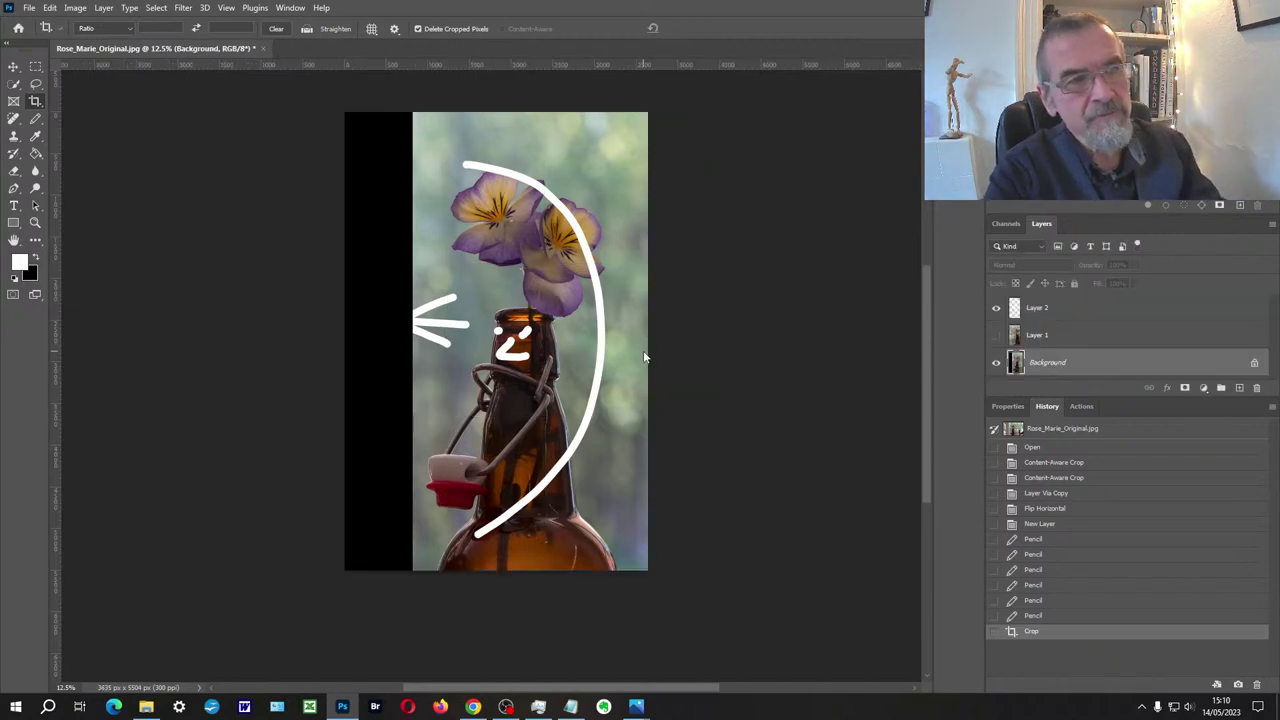
pyautogui.hotkey('ctrl', 'z')
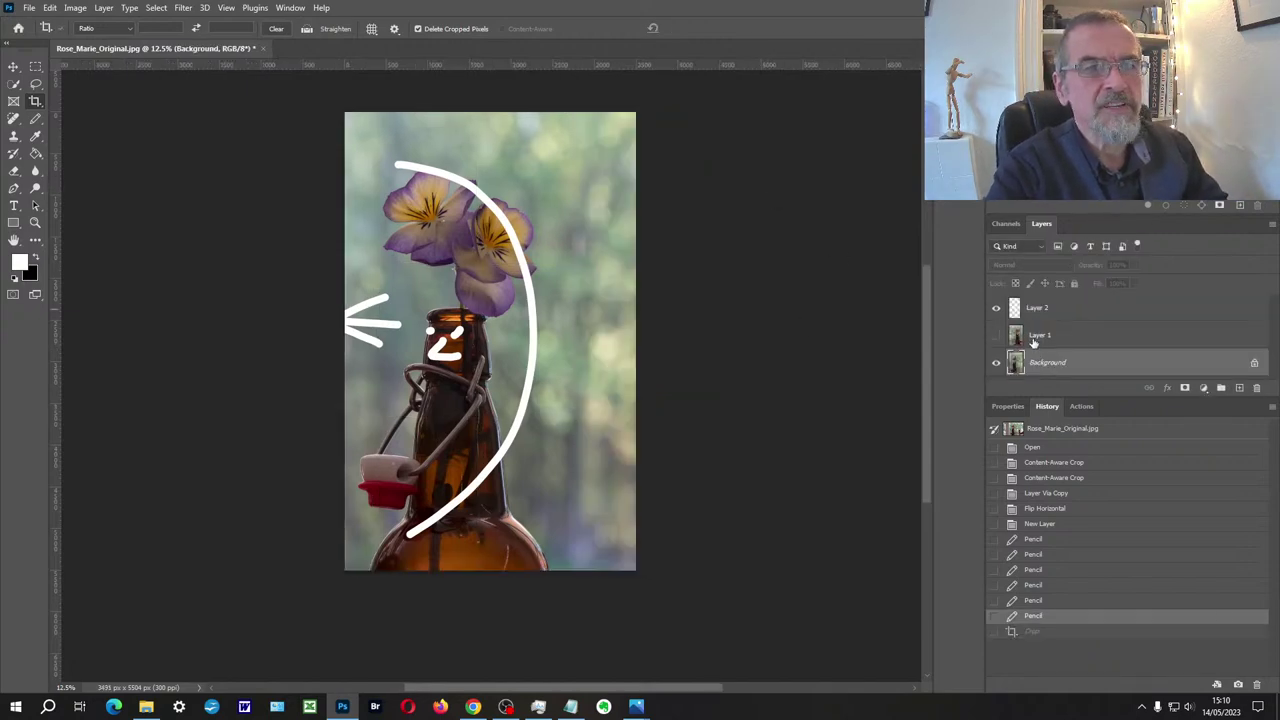
# Step: Try the crop again with extra space on the photo's left, about 3747 px wide, and hide the pencil sketch layer
pyautogui.click(43, 100)
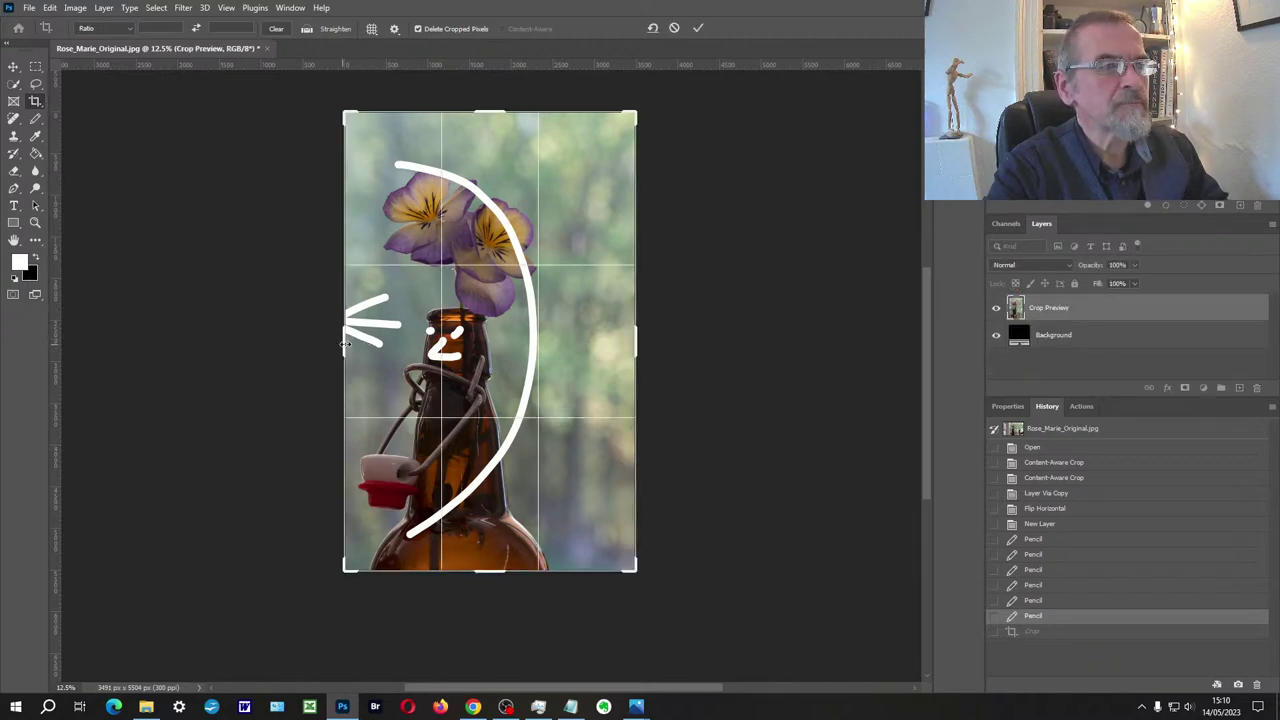
pyautogui.moveTo(345, 344); pyautogui.dragTo(311, 340)
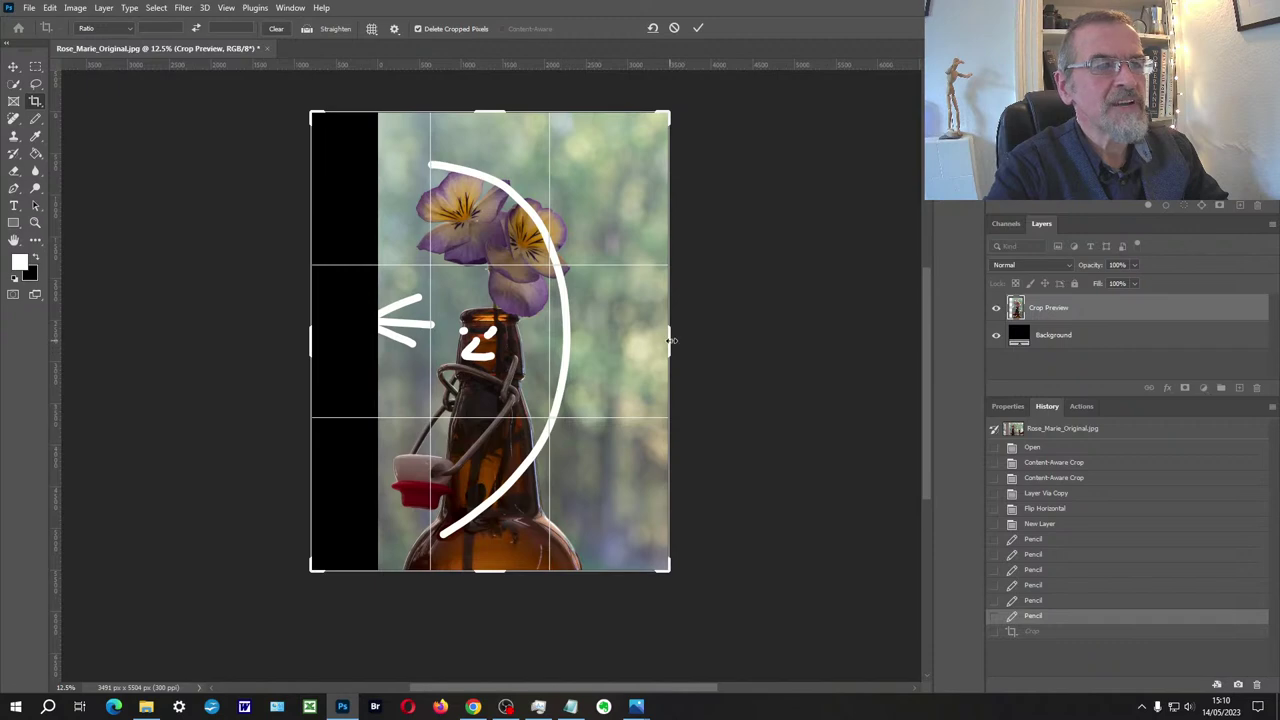
pyautogui.moveTo(672, 341); pyautogui.dragTo(647, 340)
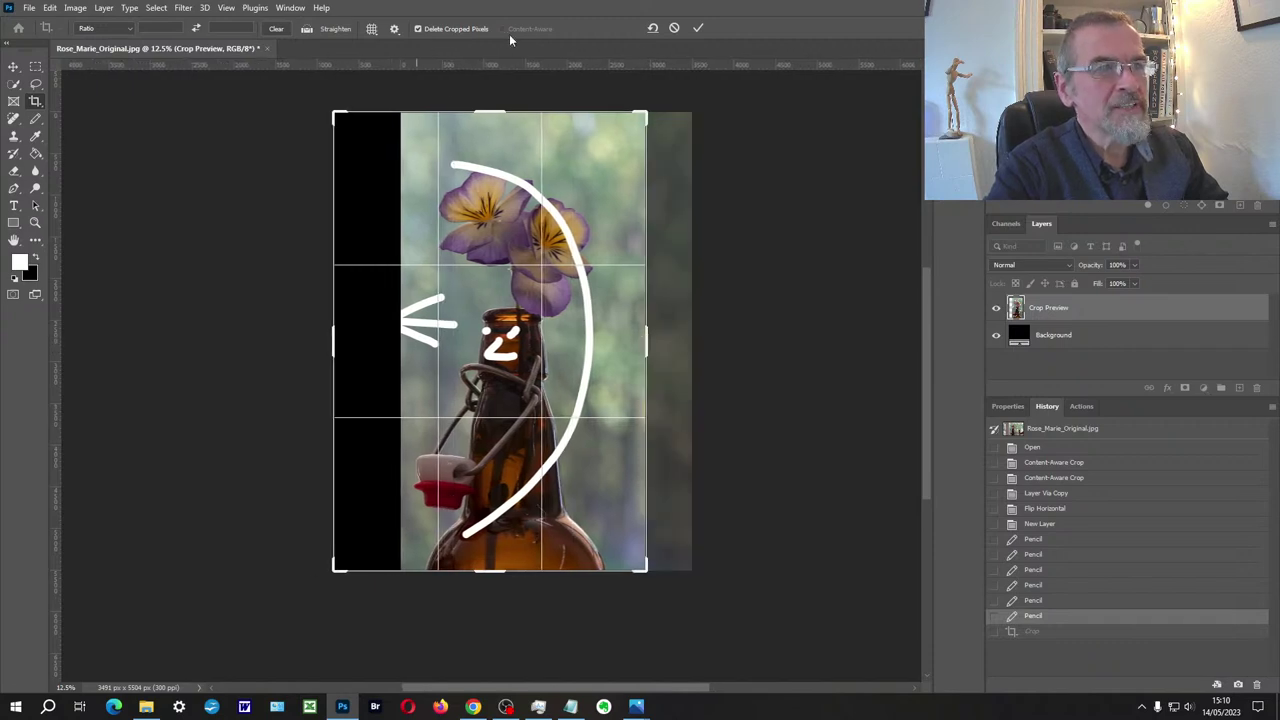
pyautogui.click(1072, 313)
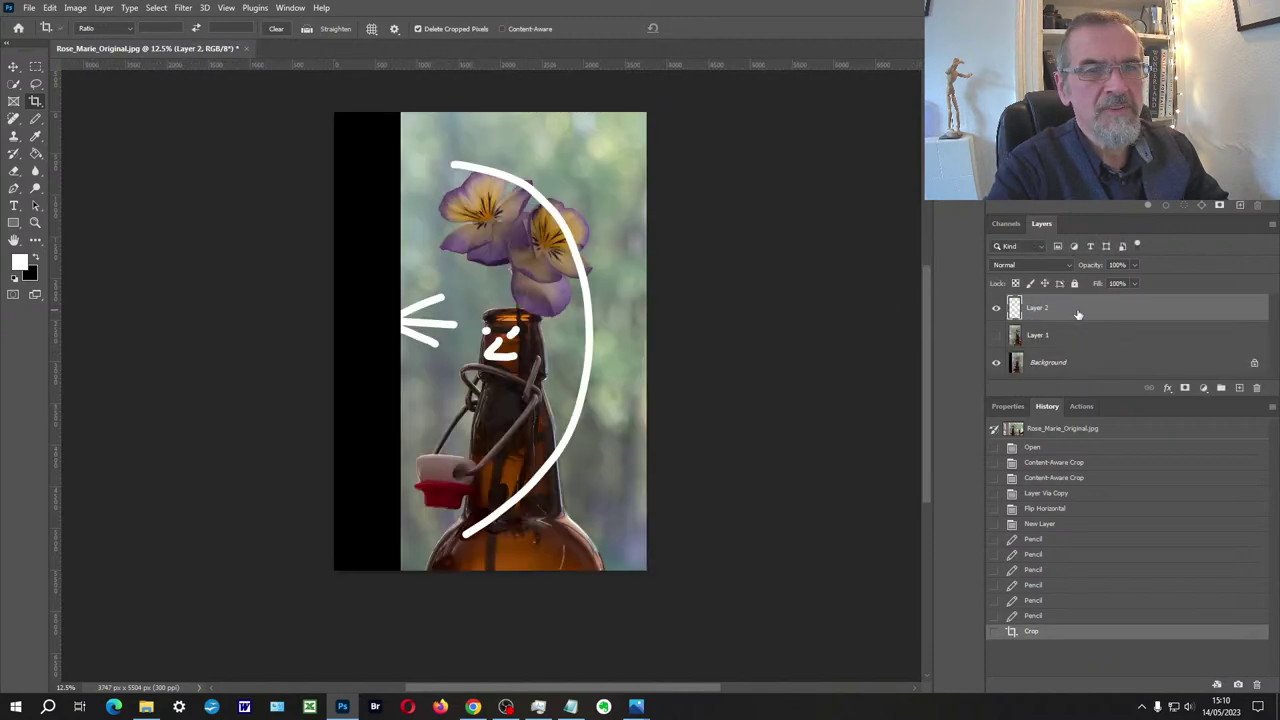
pyautogui.click(998, 311)
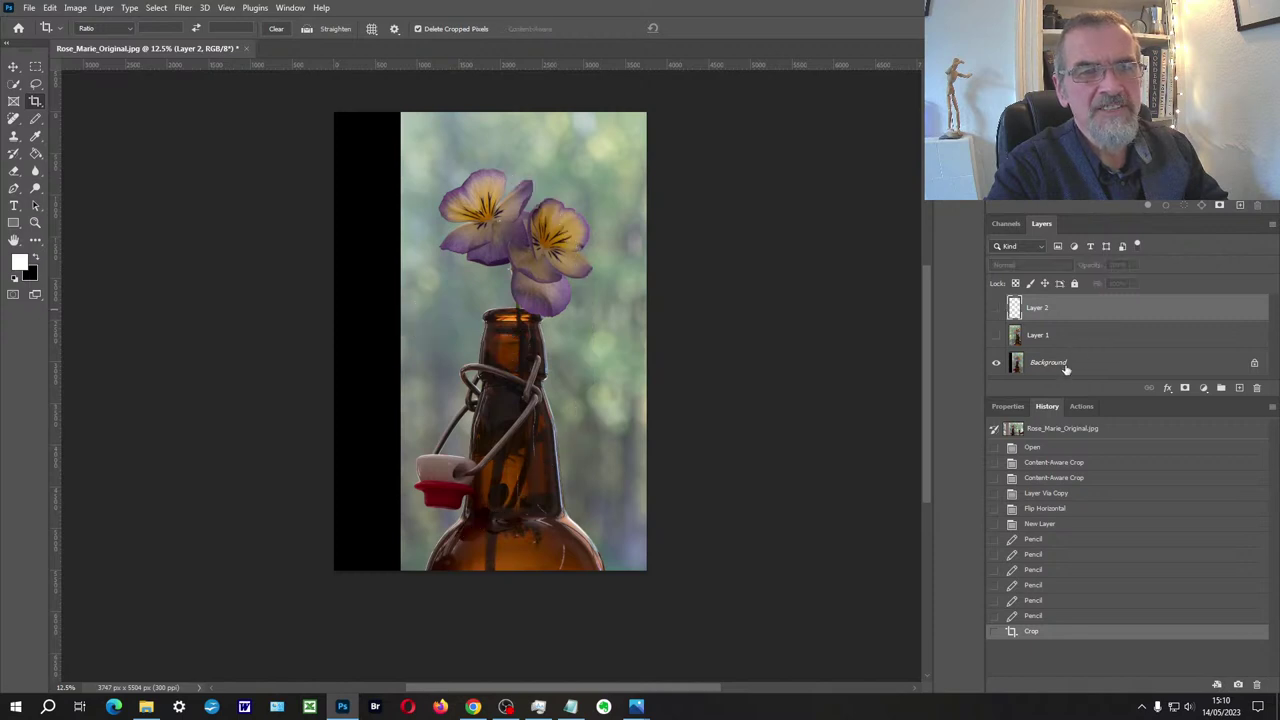
pyautogui.click(1066, 368)
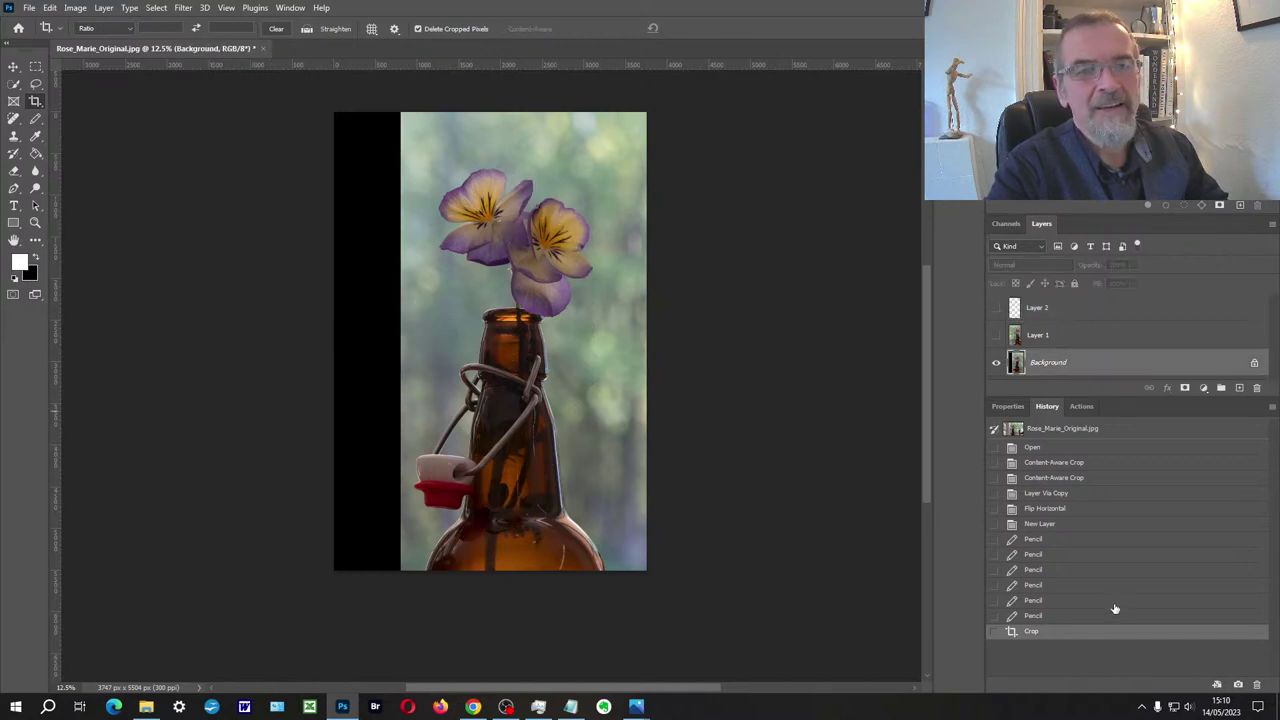
# Step: Revert the history to the new-layer state before the pencil strokes and crop, with the background selected and Layer 2 hidden
pyautogui.click(1068, 528)
pyautogui.click(1046, 365)
pyautogui.click(996, 308)
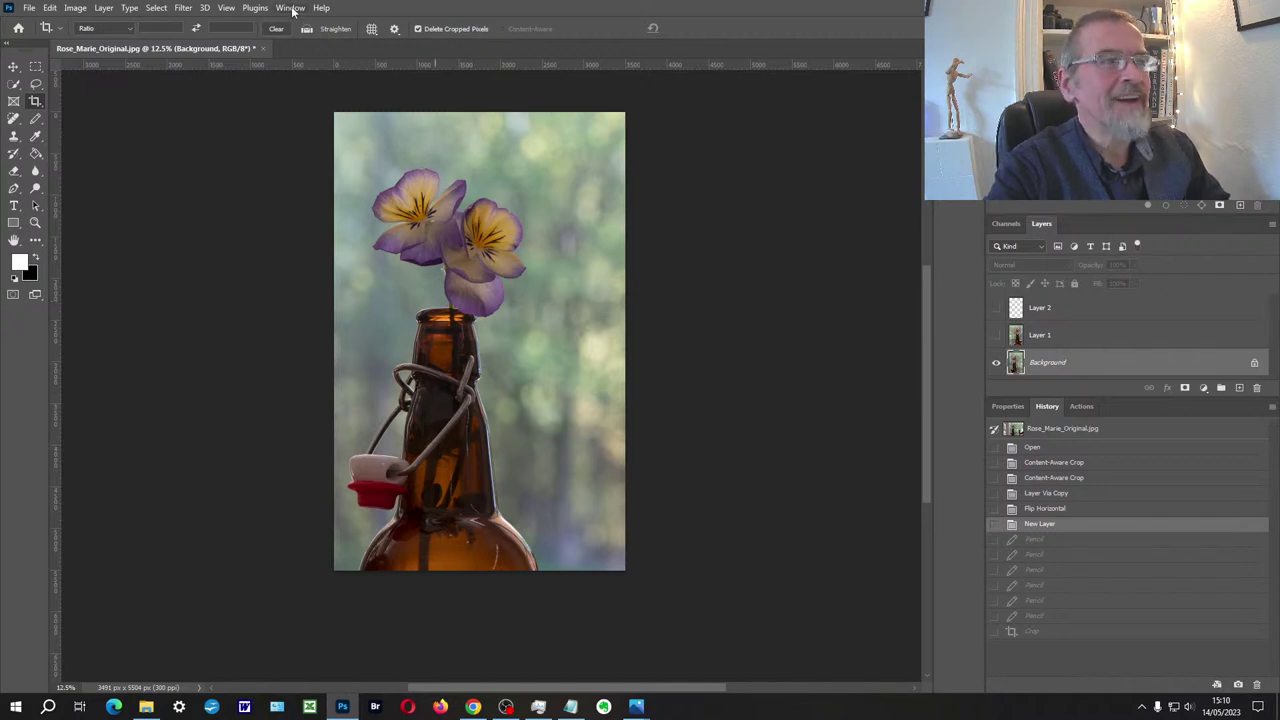
# Step: Try extending the crop frame past the photo's left edge to about 4323 px wide, and revert the history to the new-layer state
pyautogui.click(35, 102)
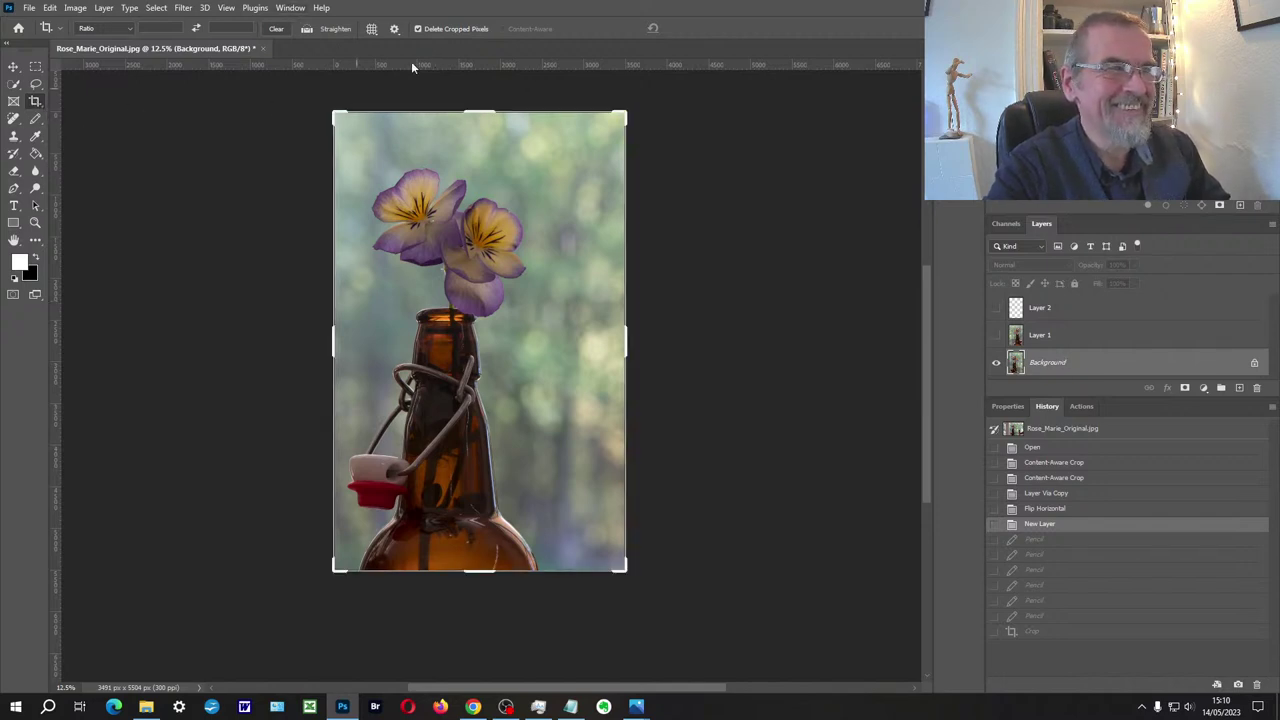
pyautogui.click(567, 259)
pyautogui.press('Return')
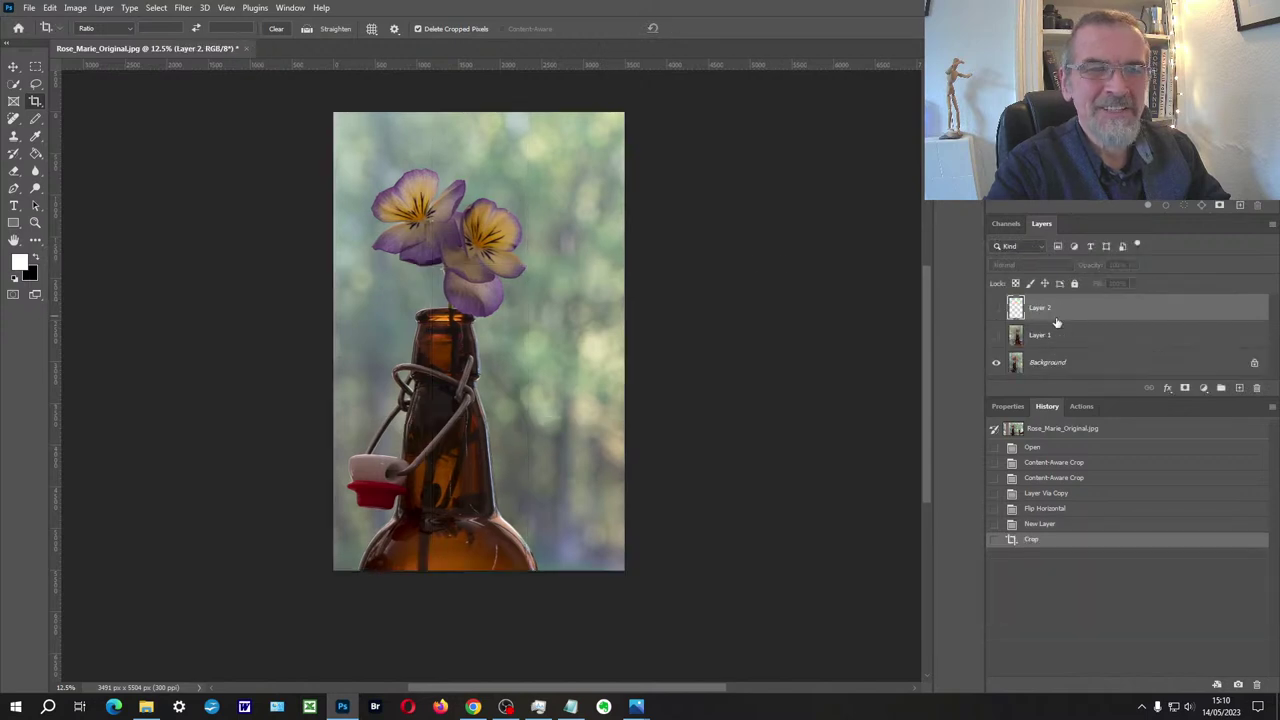
pyautogui.click(1092, 362)
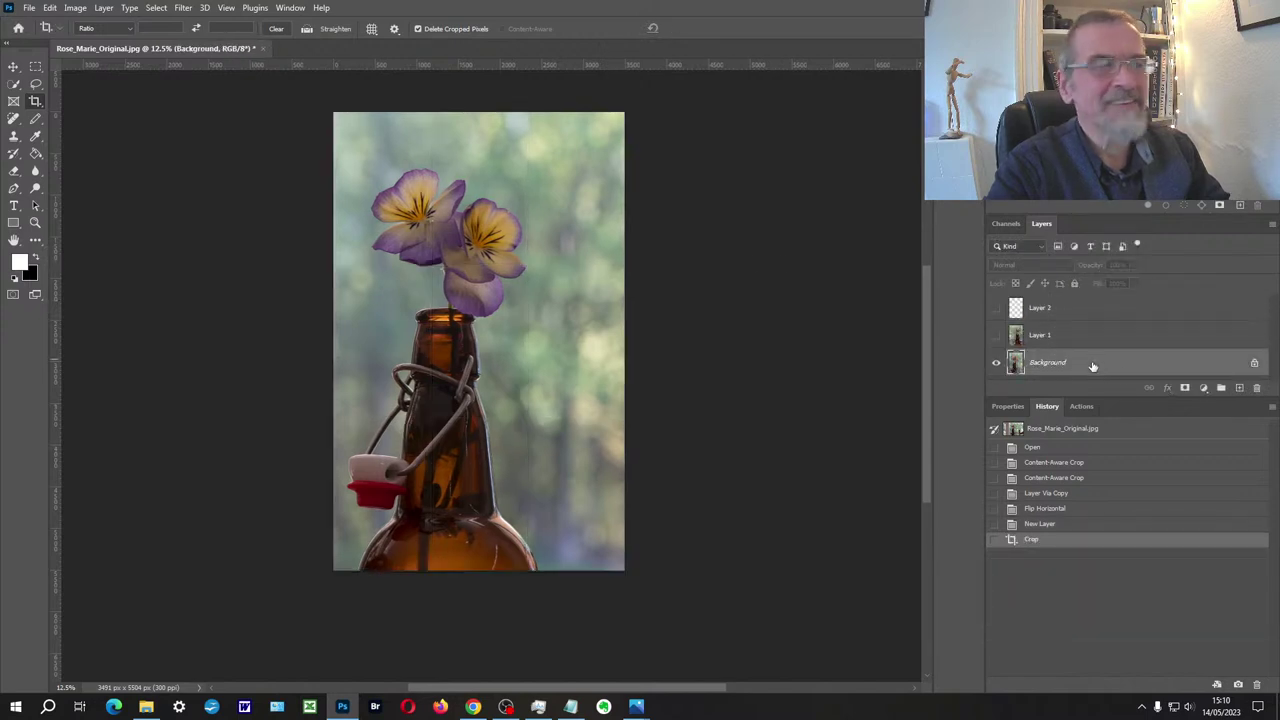
pyautogui.click(37, 104)
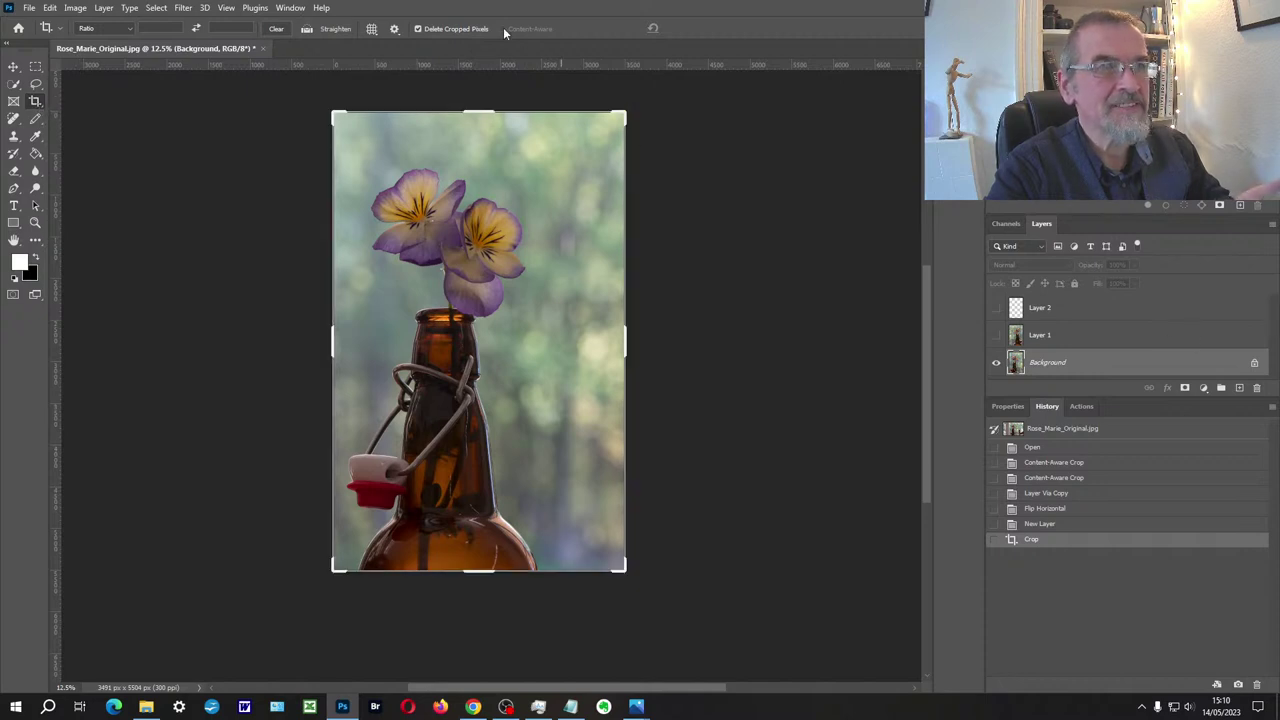
pyautogui.moveTo(332, 341); pyautogui.dragTo(300, 340)
pyautogui.press('Return')
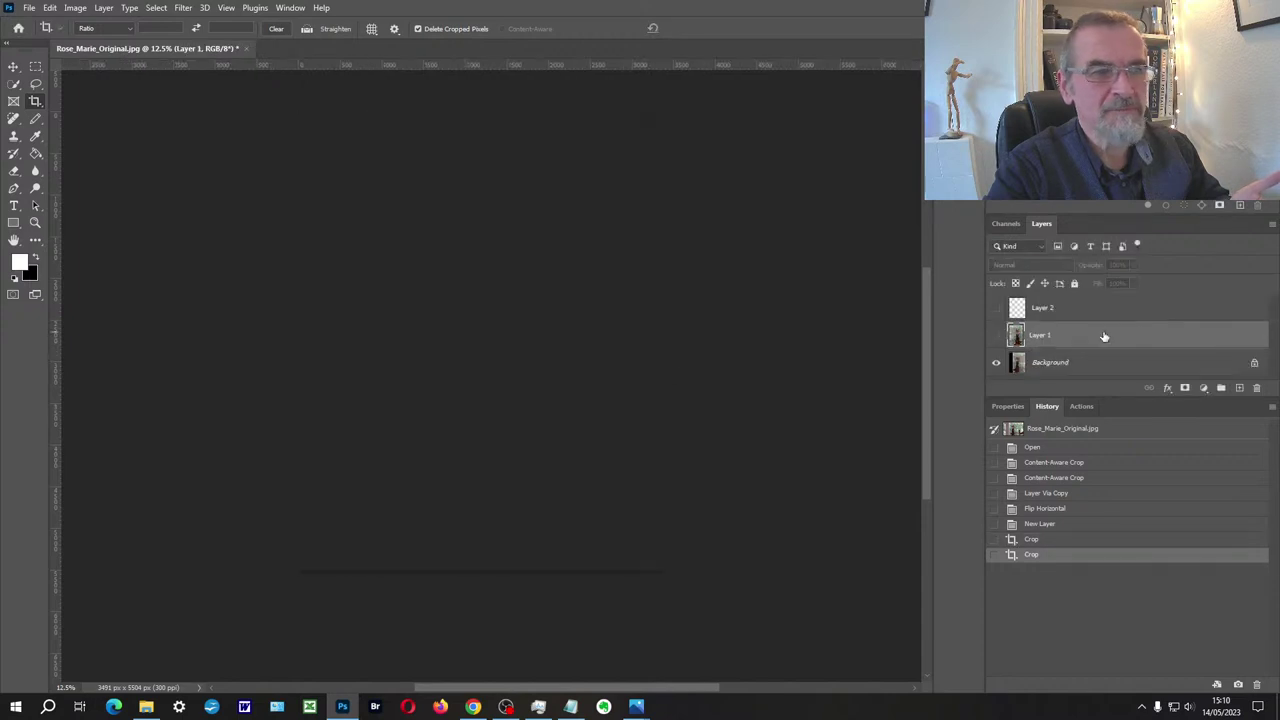
pyautogui.click(1108, 370)
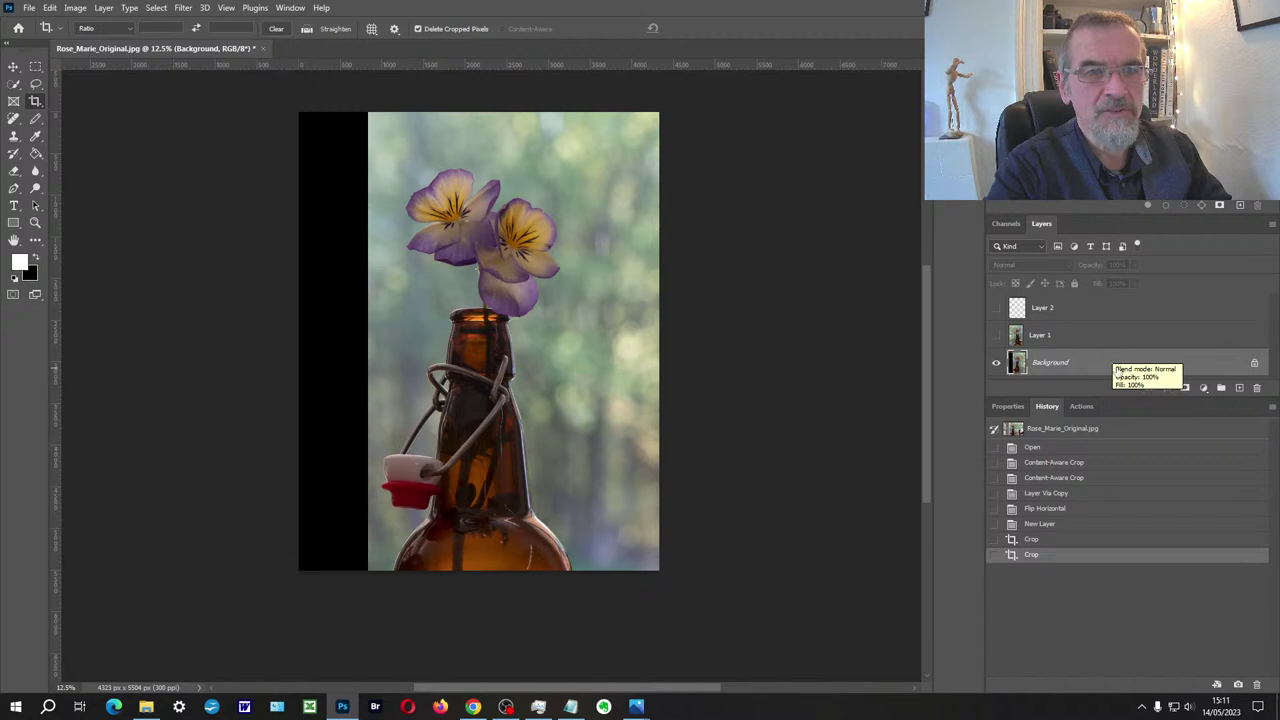
pyautogui.click(1091, 524)
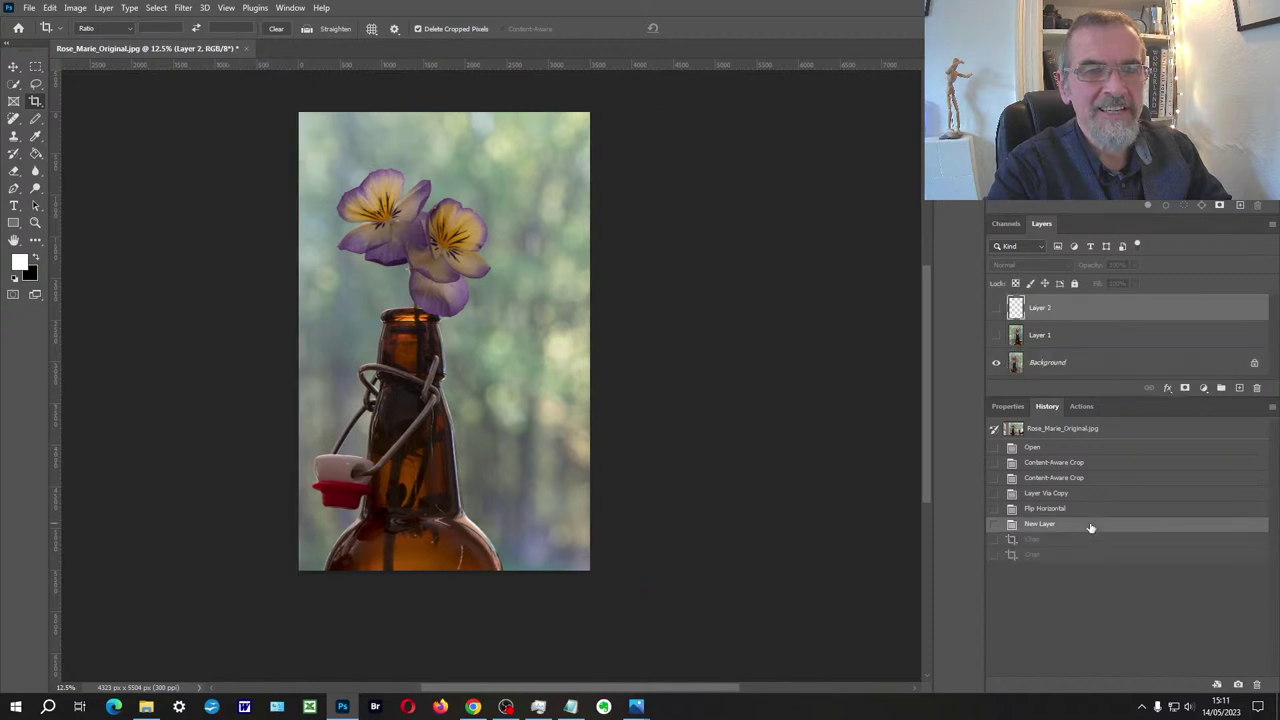
# Step: Duplicate the background and apply a Content-Aware crop to about 3763 x 5504 px, adding space on the photo's left and trimming its right
pyautogui.click(1098, 371)
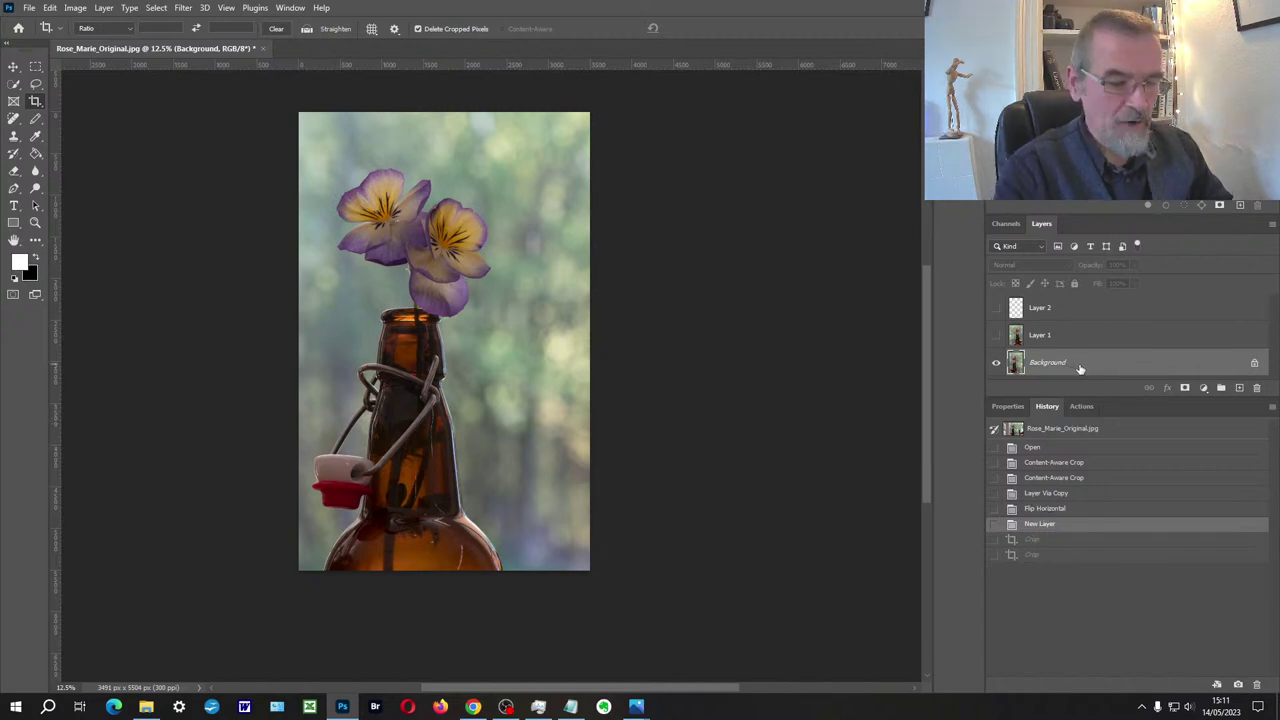
pyautogui.hotkey('ctrl', 'j')
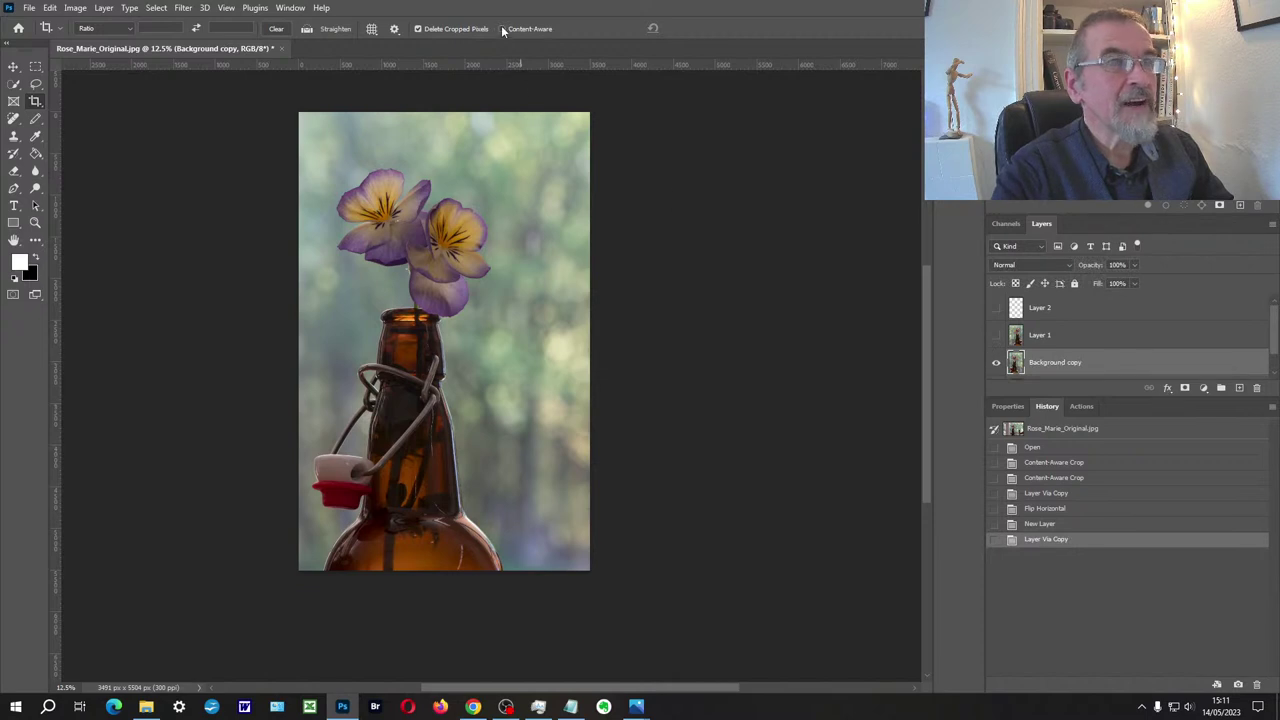
pyautogui.click(36, 101)
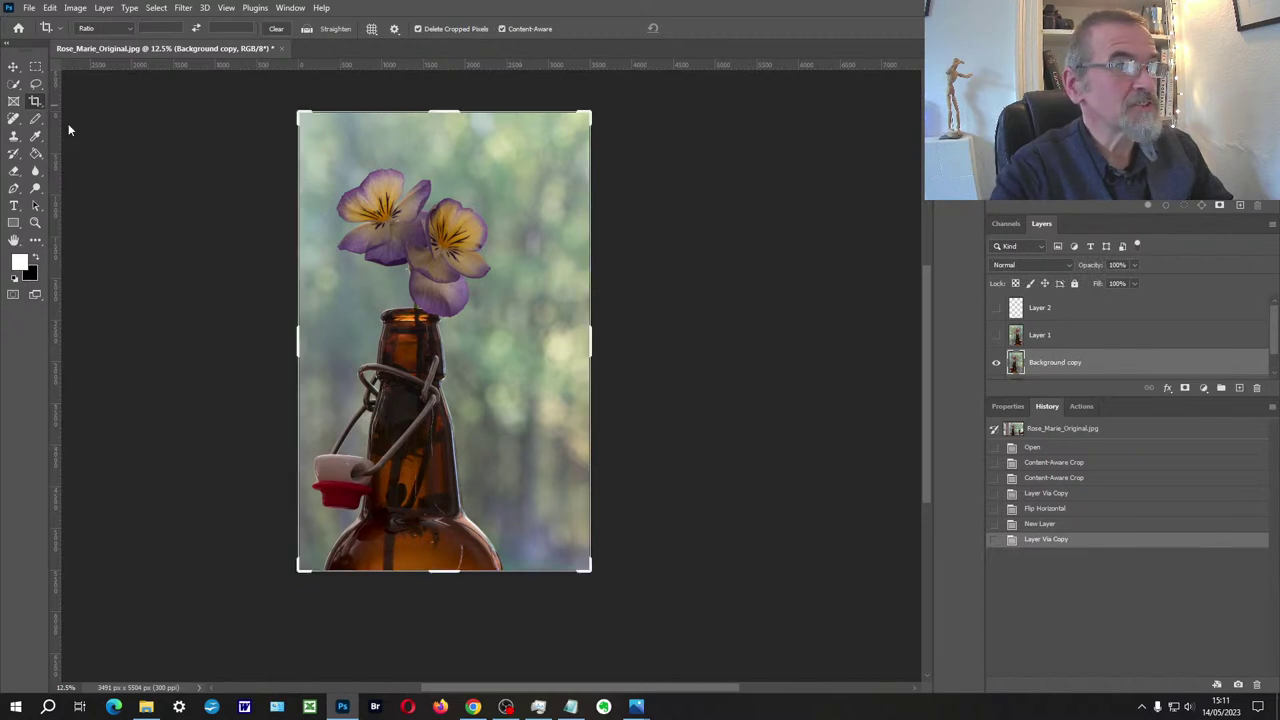
pyautogui.moveTo(298, 342); pyautogui.dragTo(255, 342)
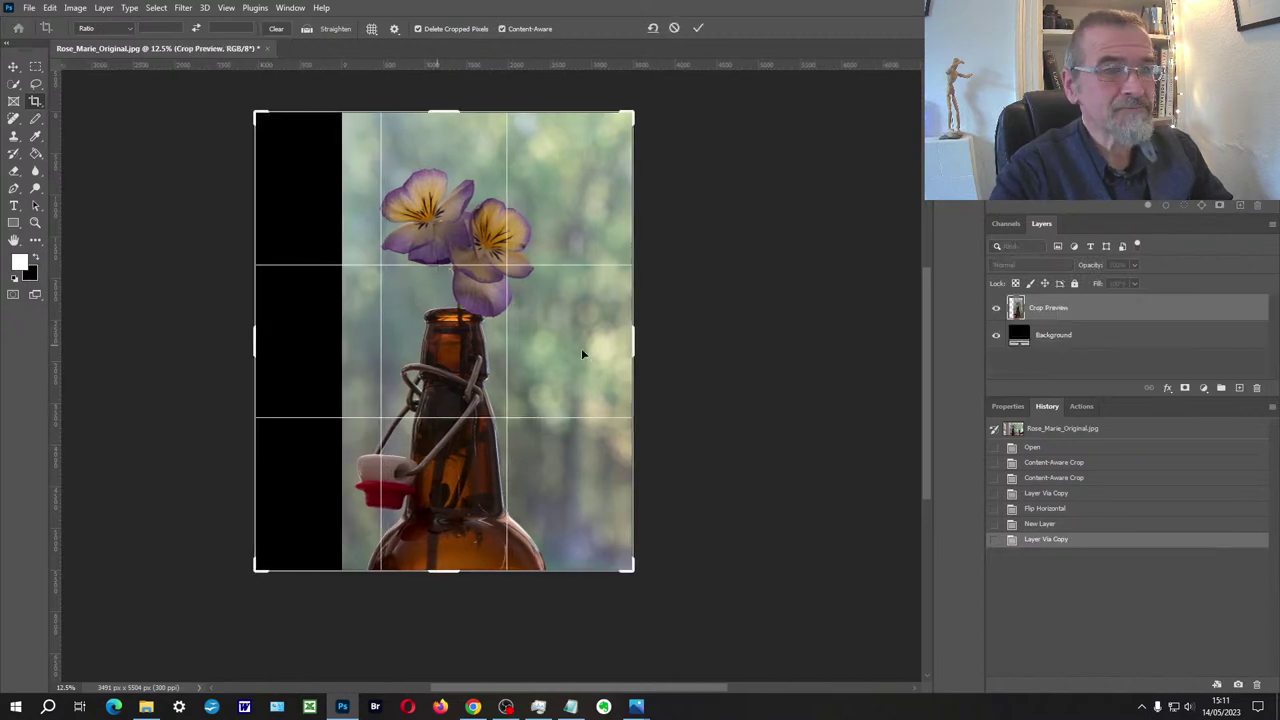
pyautogui.moveTo(632, 345); pyautogui.dragTo(599, 345)
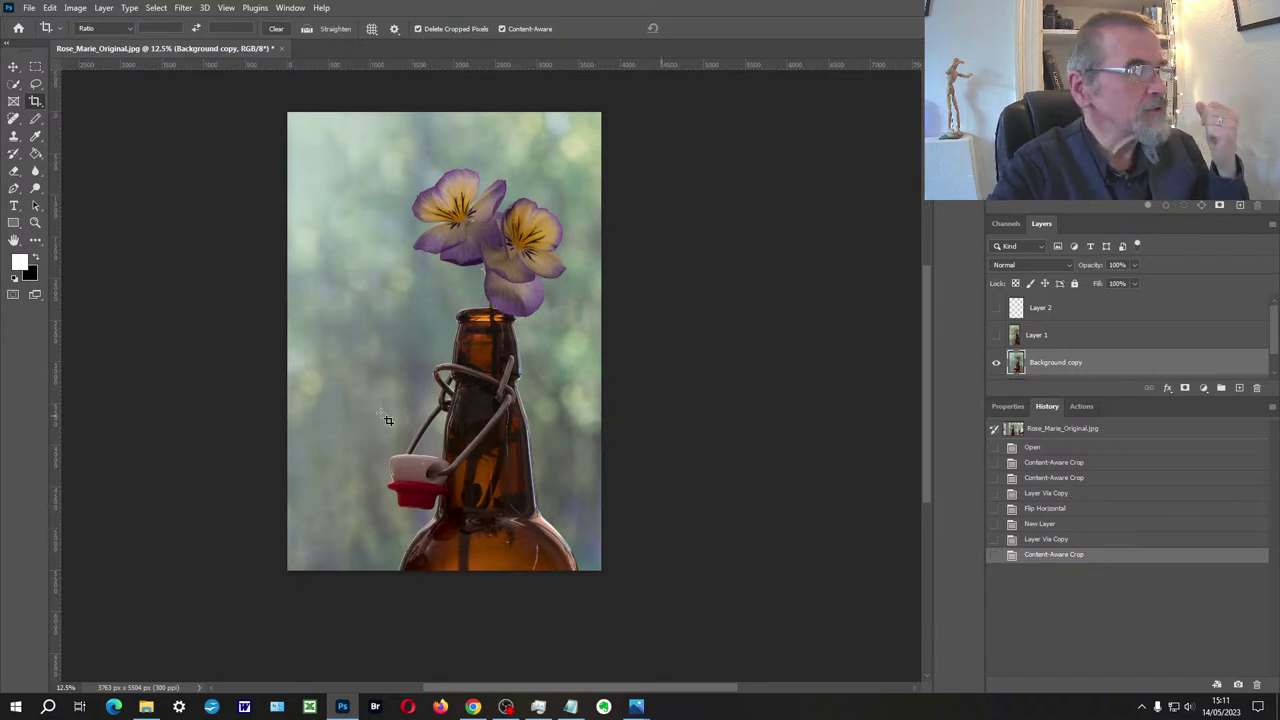
# Step: Switch to the photo viewer to look at the uncropped original, and close it
pyautogui.hotkey('alt', 'Tab')
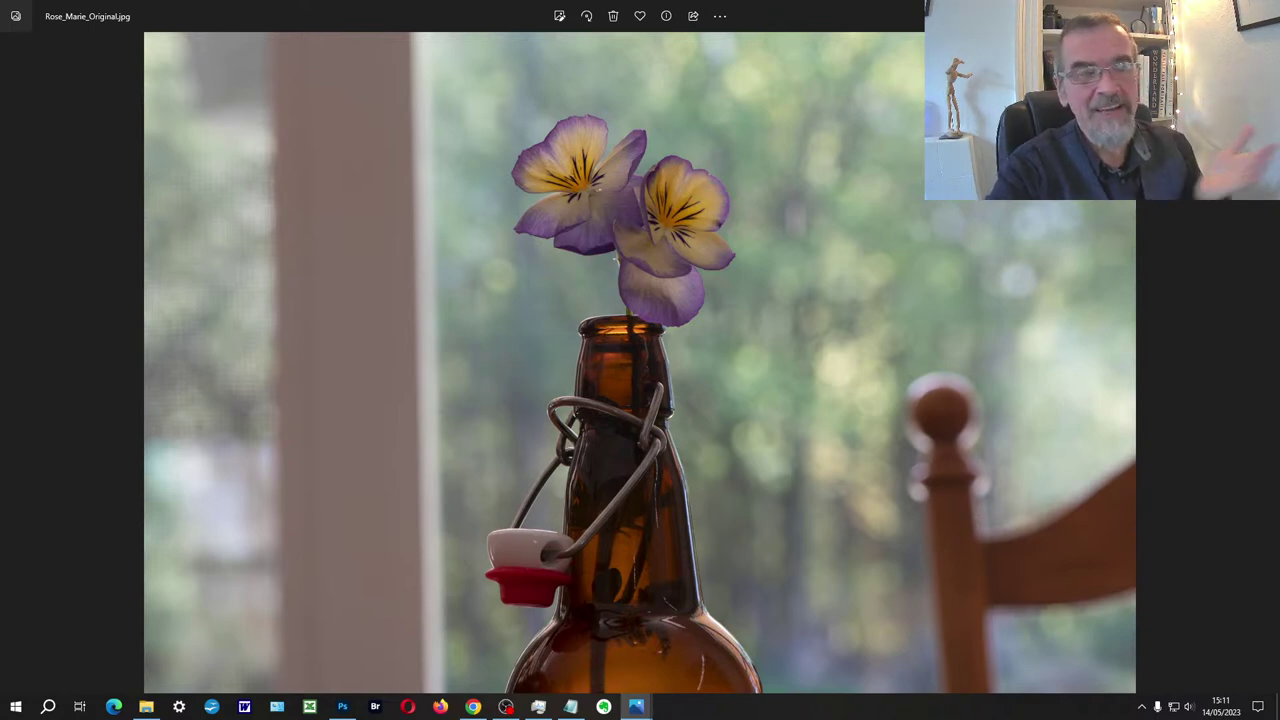
pyautogui.hotkey('alt', 'F4')
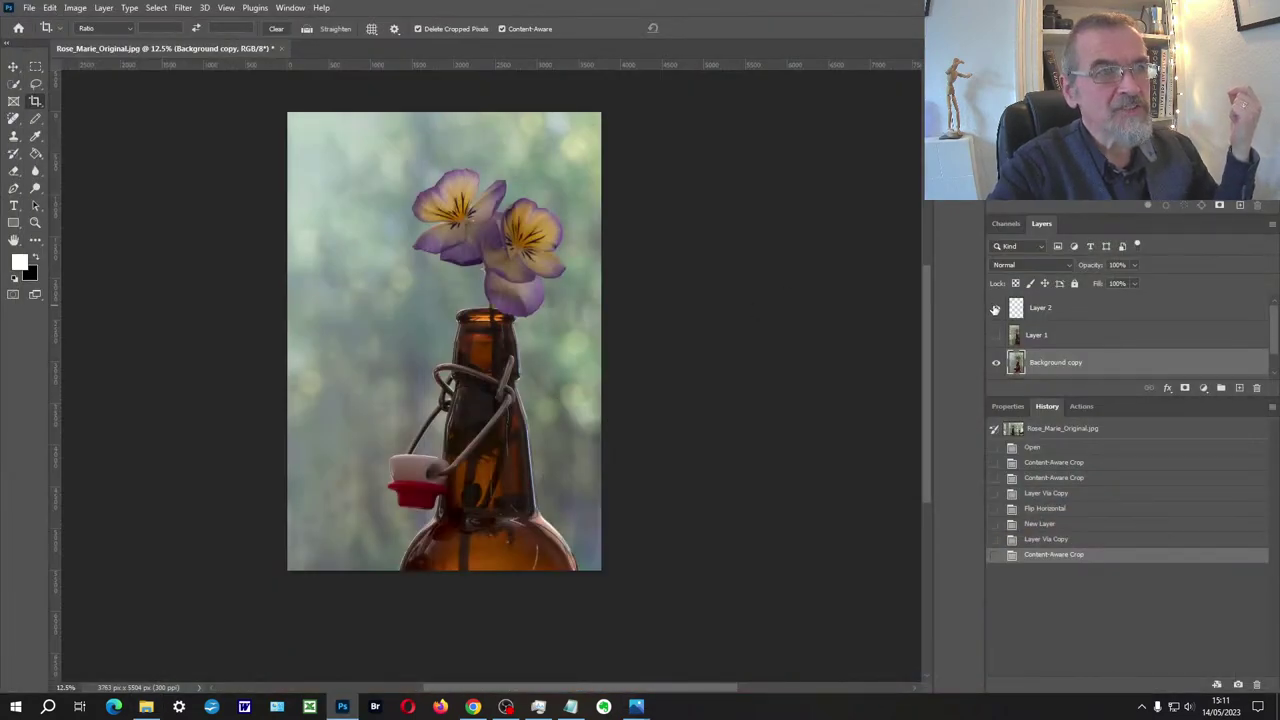
# Step: Sketch on Layer 2 with the white Pencil a curve through the flowers and bottle, a face on the neck, and an arrow pointing left
pyautogui.click(1095, 309)
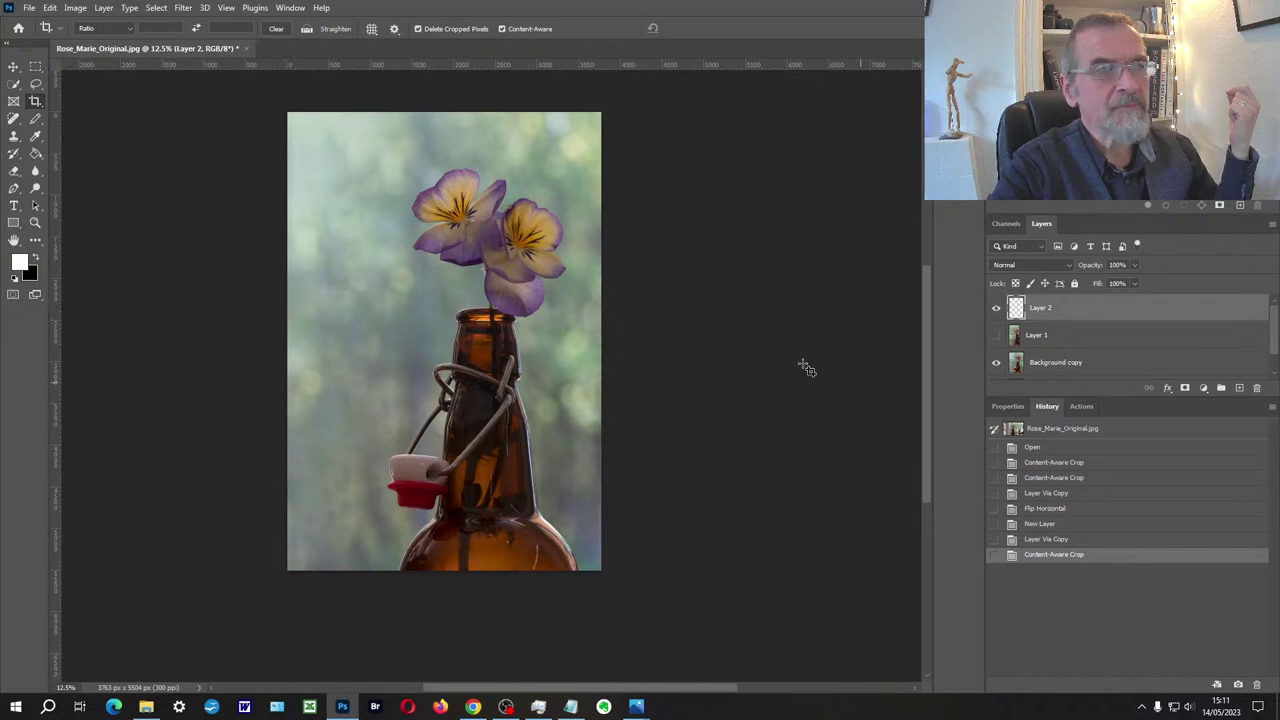
pyautogui.click(35, 118)
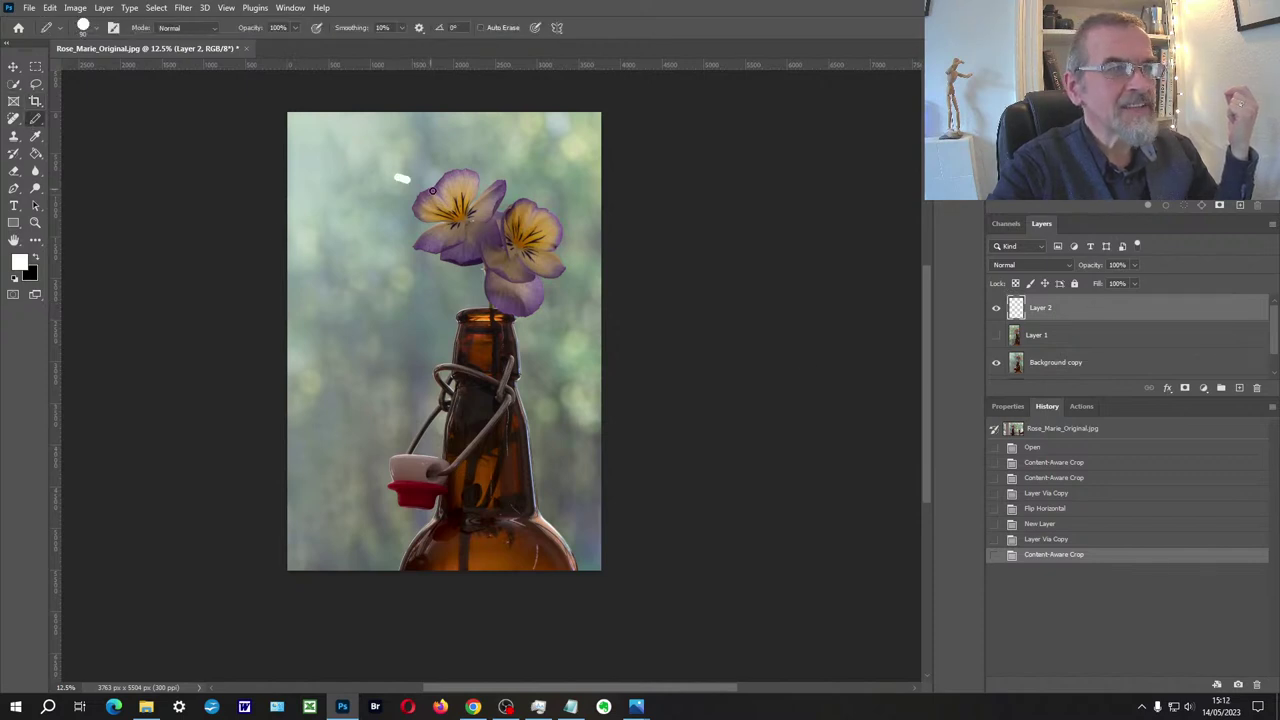
pyautogui.moveTo(397, 177)
pyautogui.mouseDown()
pyautogui.moveTo(513, 291)
pyautogui.moveTo(491, 419)
pyautogui.moveTo(375, 522)
pyautogui.mouseUp()
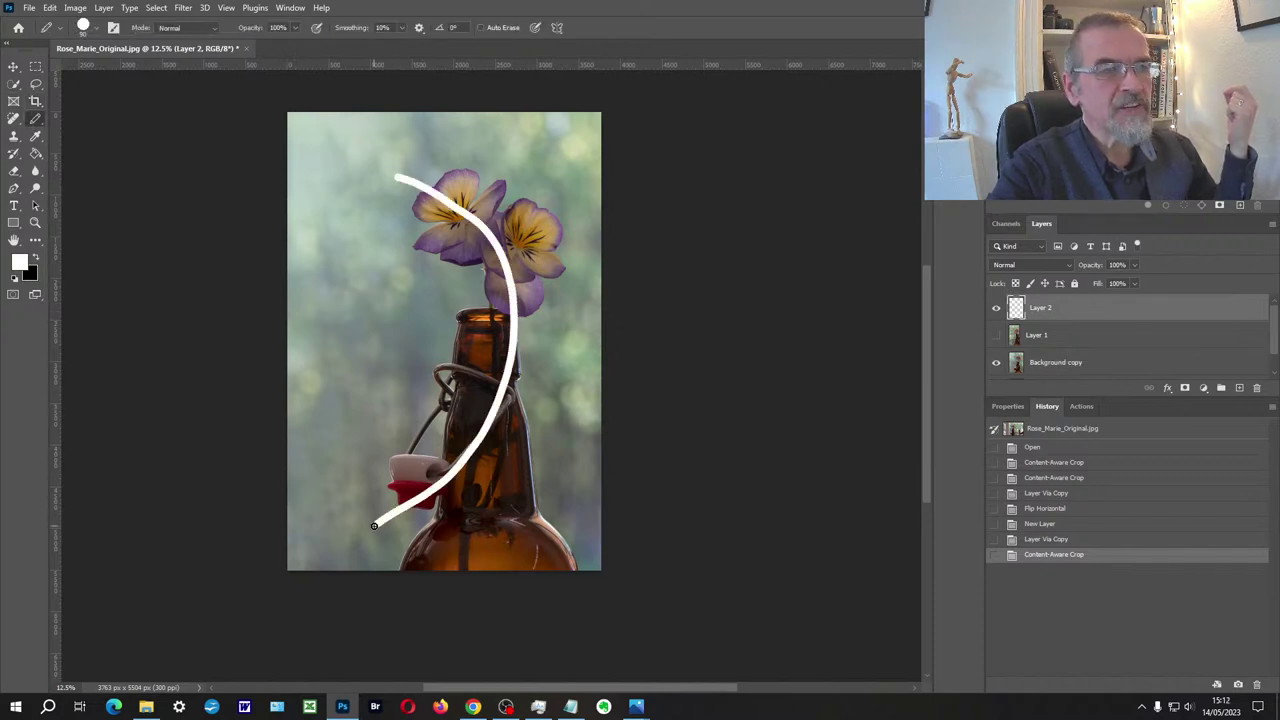
pyautogui.click(466, 327)
pyautogui.click(485, 330)
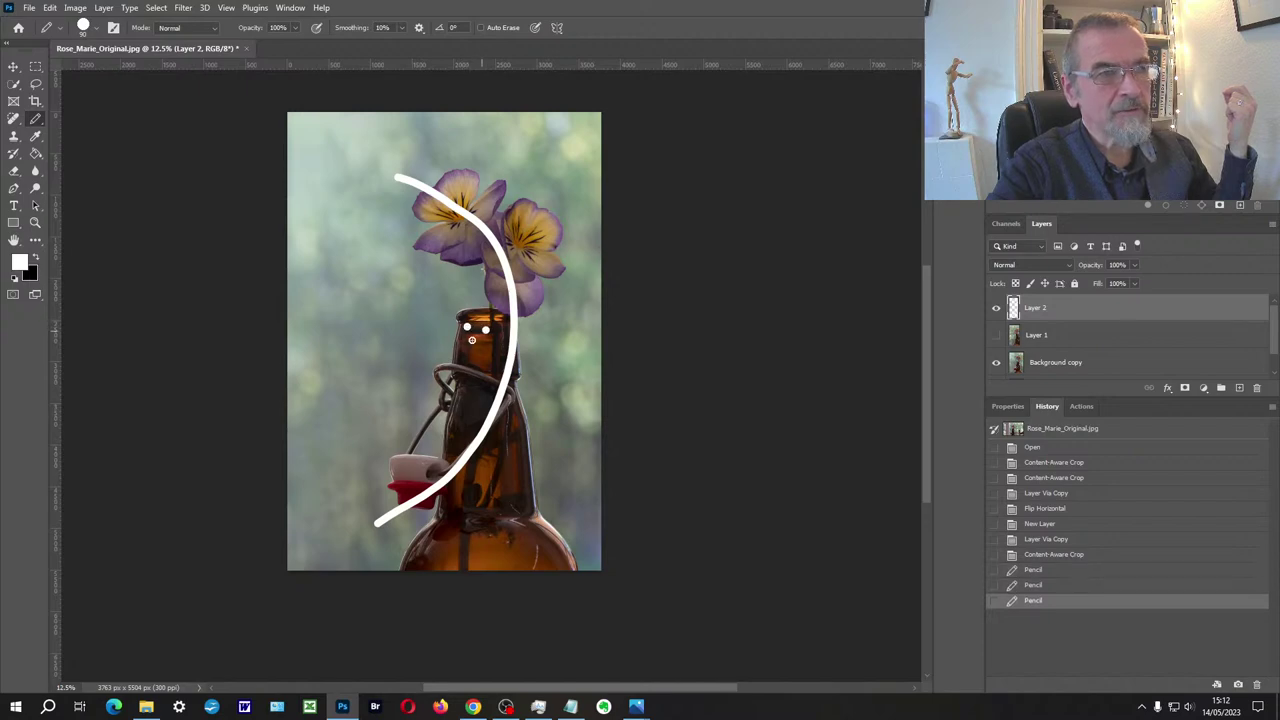
pyautogui.moveTo(462, 352); pyautogui.dragTo(481, 355)
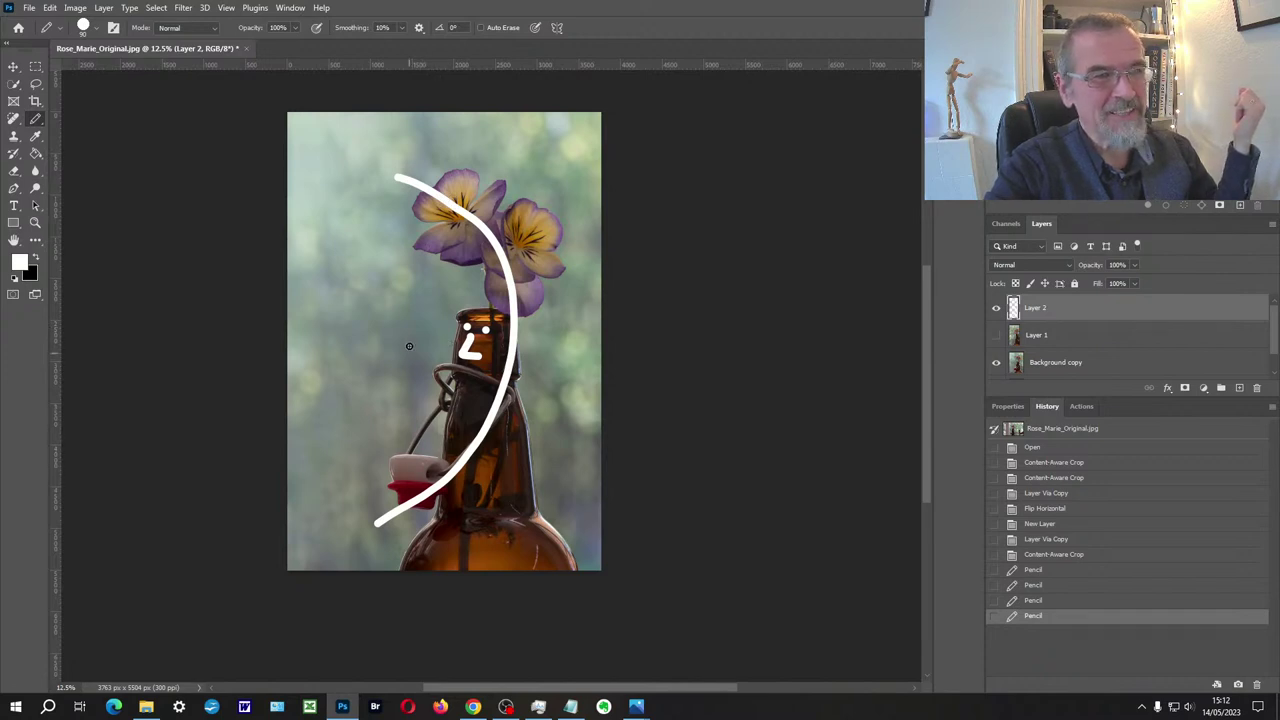
pyautogui.moveTo(437, 327)
pyautogui.mouseDown()
pyautogui.moveTo(329, 333)
pyautogui.moveTo(347, 321)
pyautogui.moveTo(346, 362)
pyautogui.mouseUp()
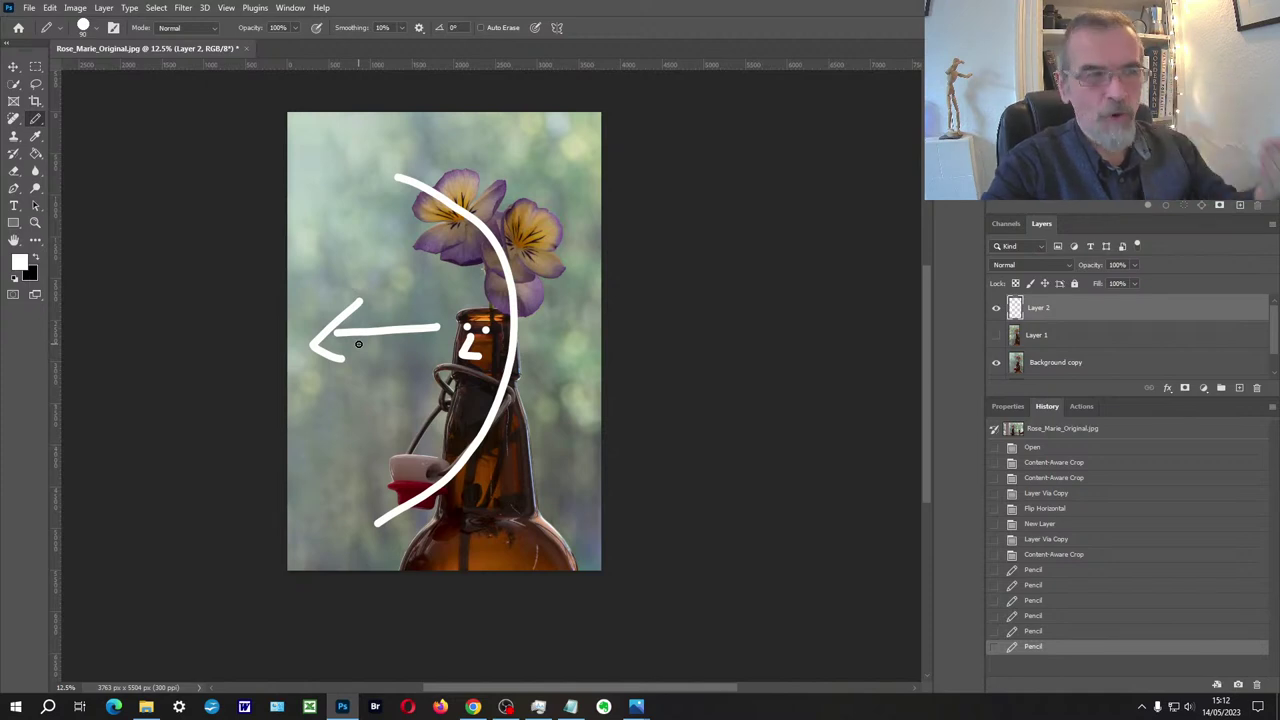
# Step: Hide Layer 2, show Layer 1 and try moving it left over the background copy, and undo the move and the last pencil stroke
pyautogui.click(996, 308)
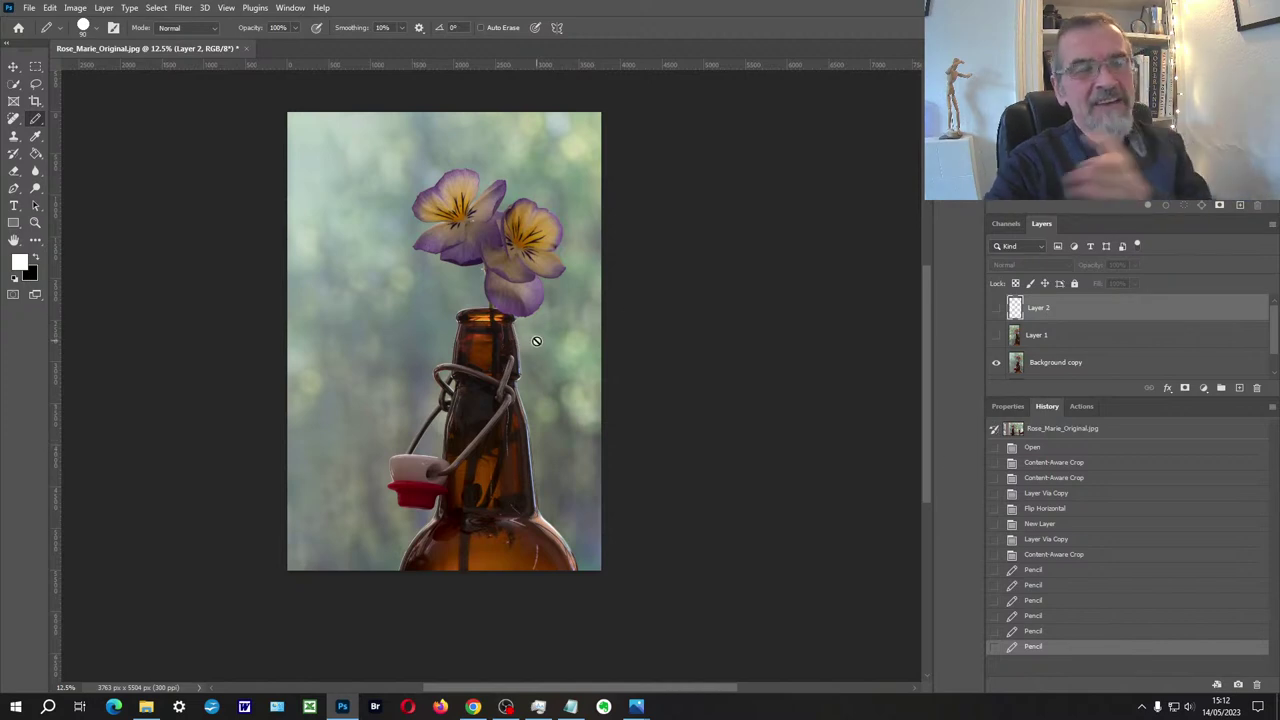
pyautogui.click(996, 335)
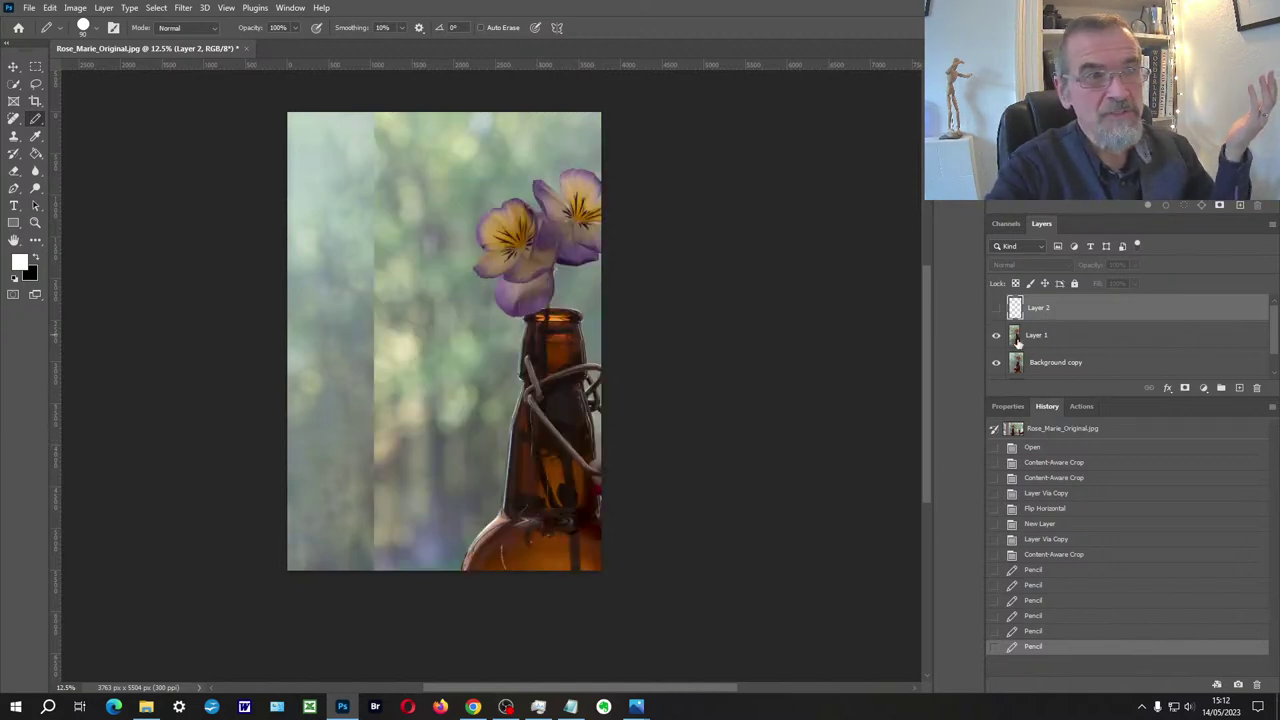
pyautogui.click(996, 308)
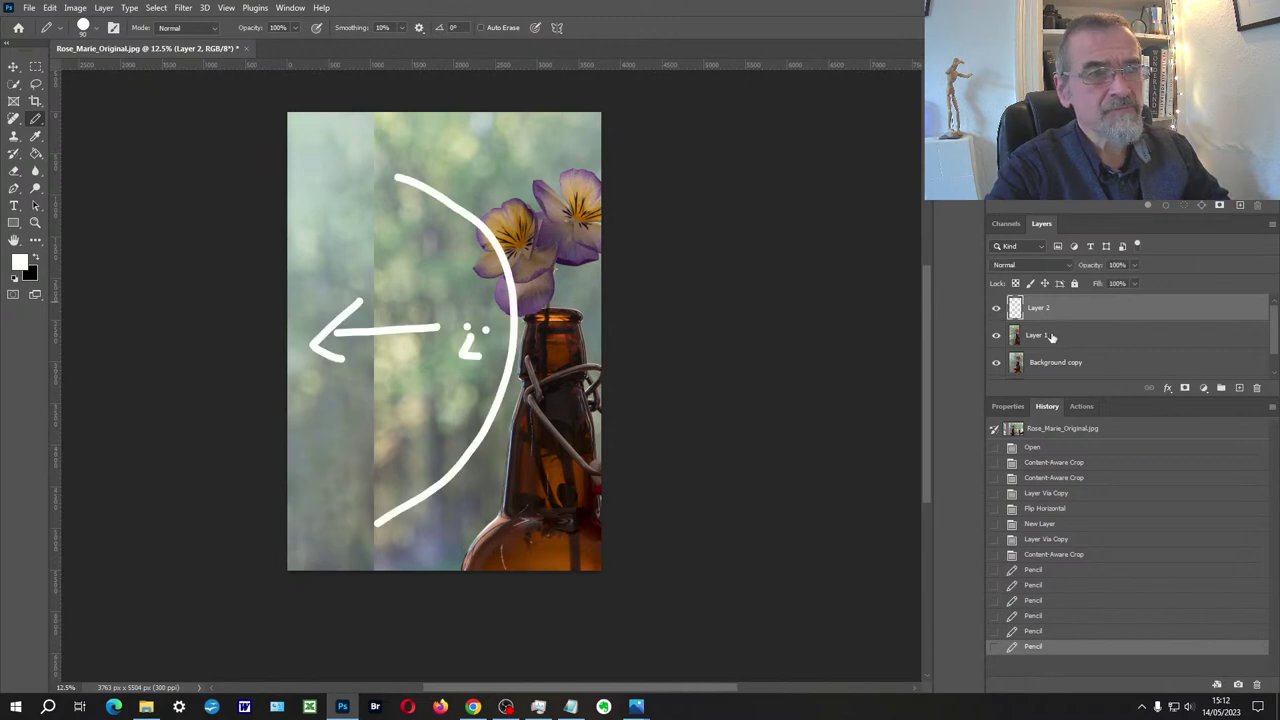
pyautogui.click(996, 308)
pyautogui.click(1039, 337)
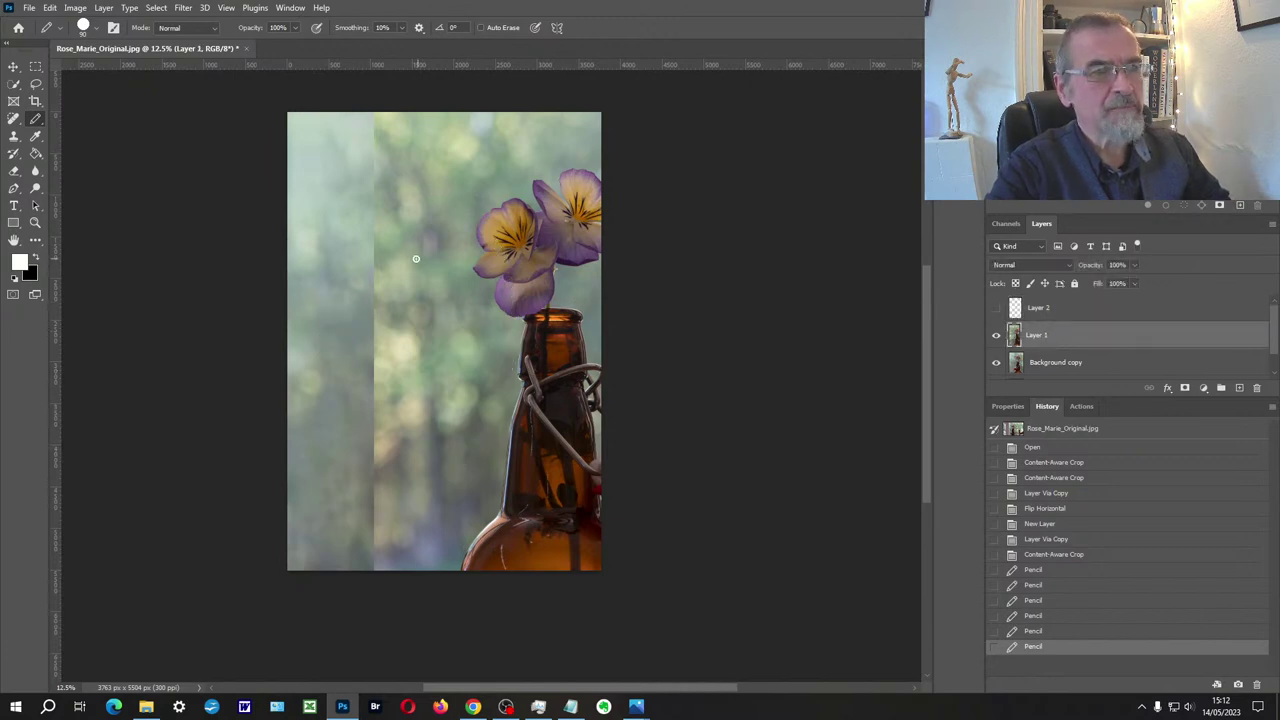
pyautogui.click(13, 67)
pyautogui.moveTo(454, 297); pyautogui.dragTo(400, 297)
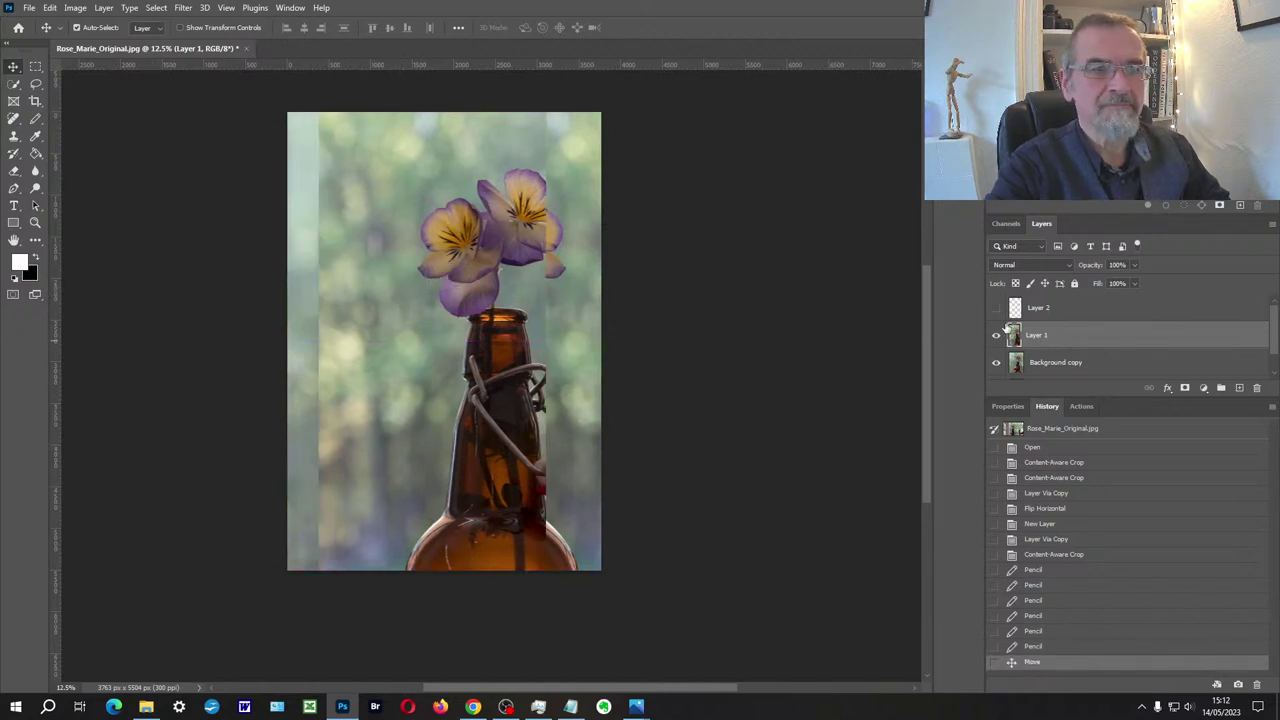
pyautogui.hotkey('ctrl', 'z')
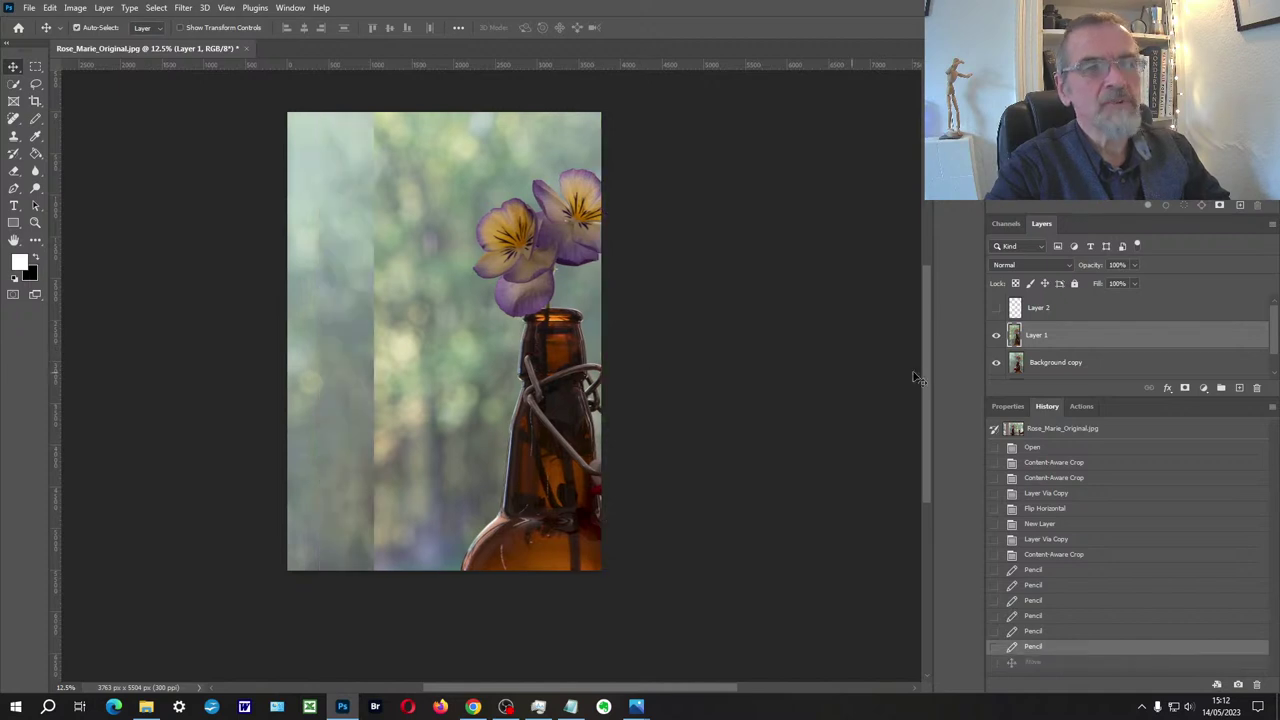
pyautogui.hotkey('ctrl', 'z')
# Step: Hide Layer 1 and Layer 2, and flip the Background copy layer horizontally
pyautogui.click(997, 336)
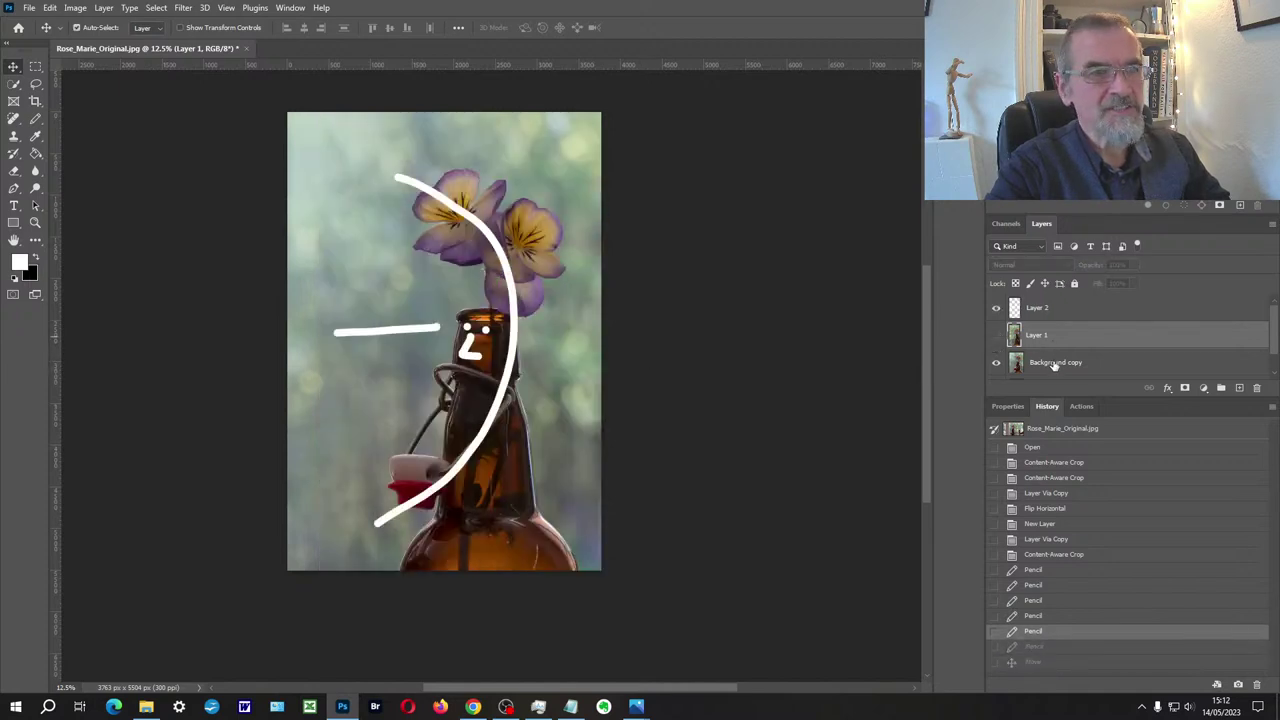
pyautogui.click(996, 308)
pyautogui.click(1046, 364)
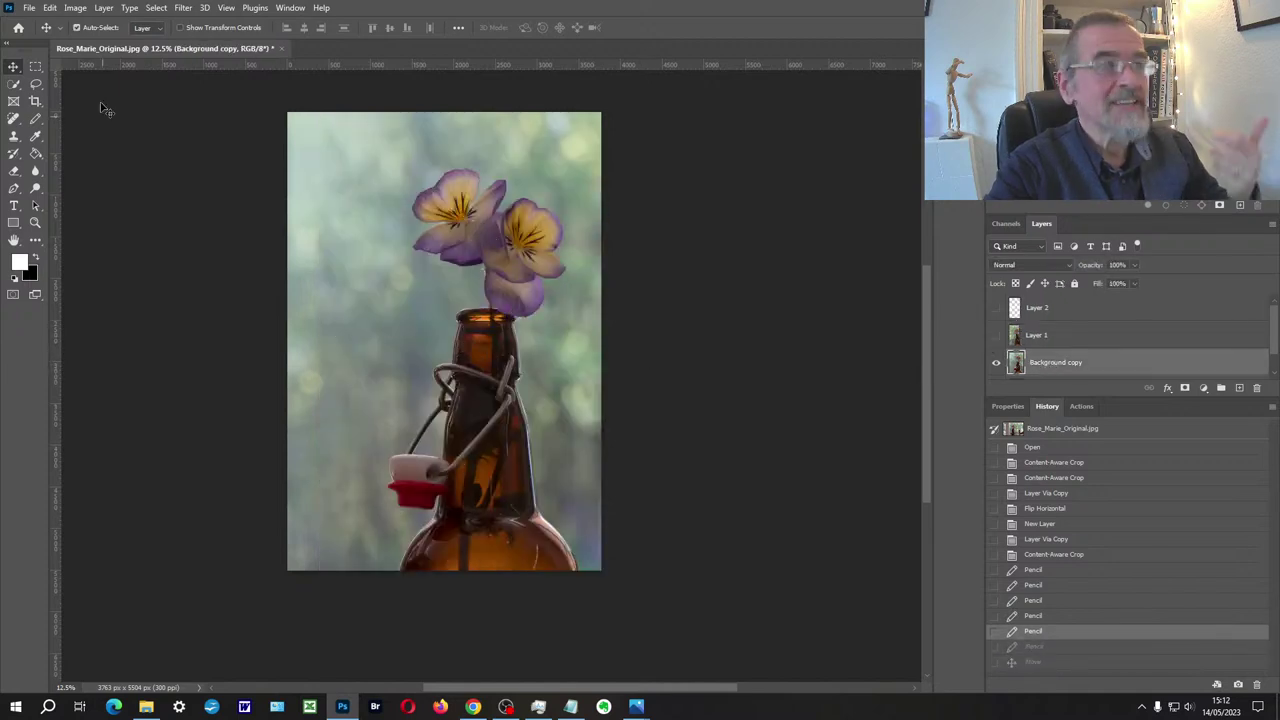
pyautogui.click(75, 8)
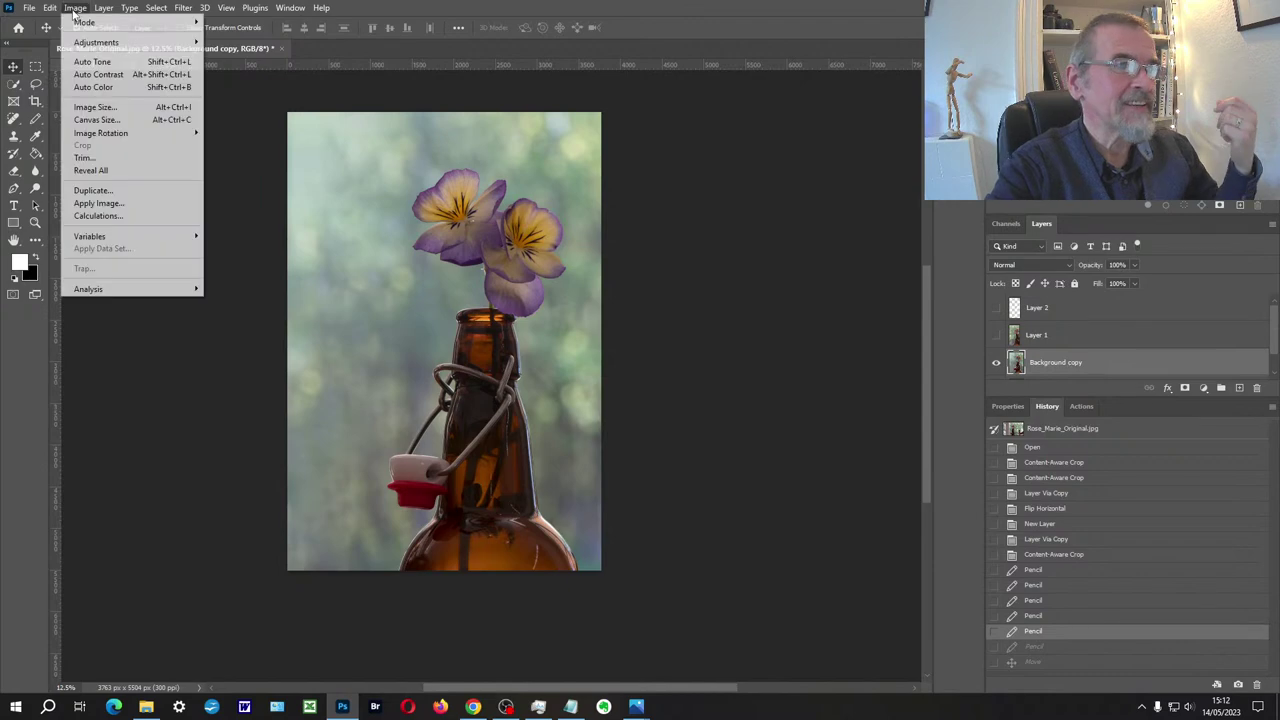
pyautogui.click(137, 171)
pyautogui.click(75, 8)
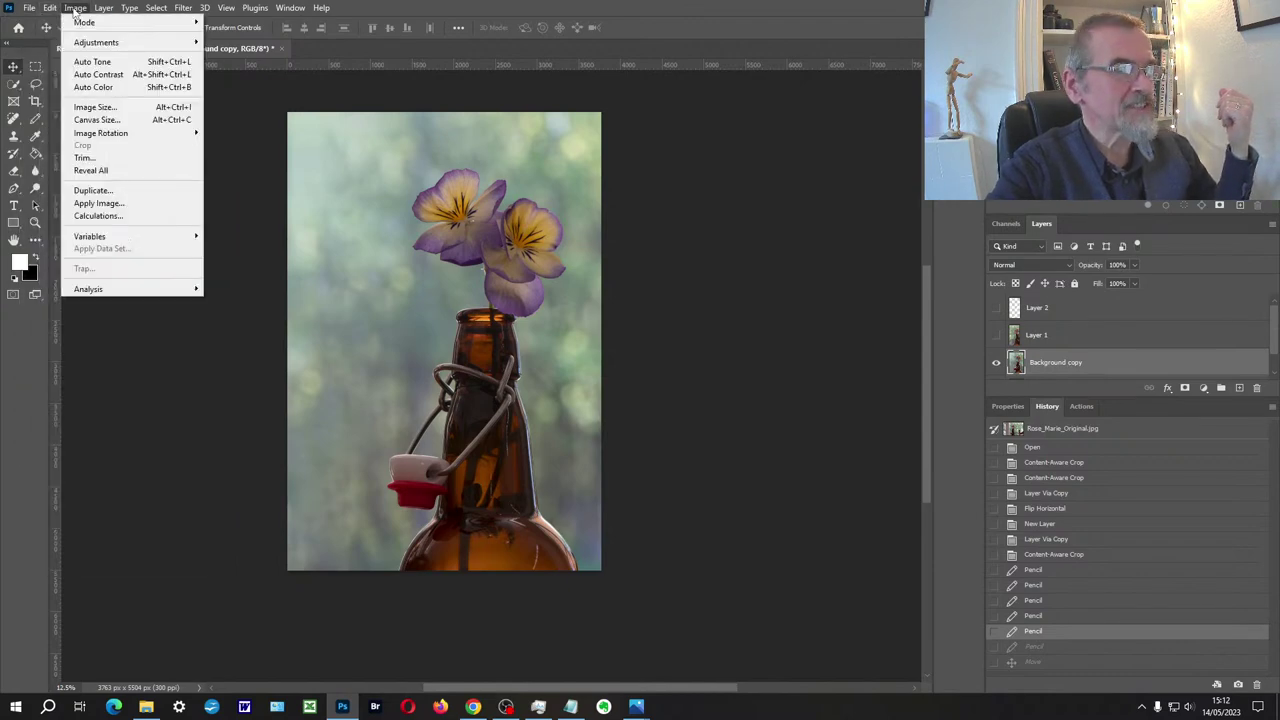
pyautogui.moveTo(49, 8)
pyautogui.moveTo(126, 315)
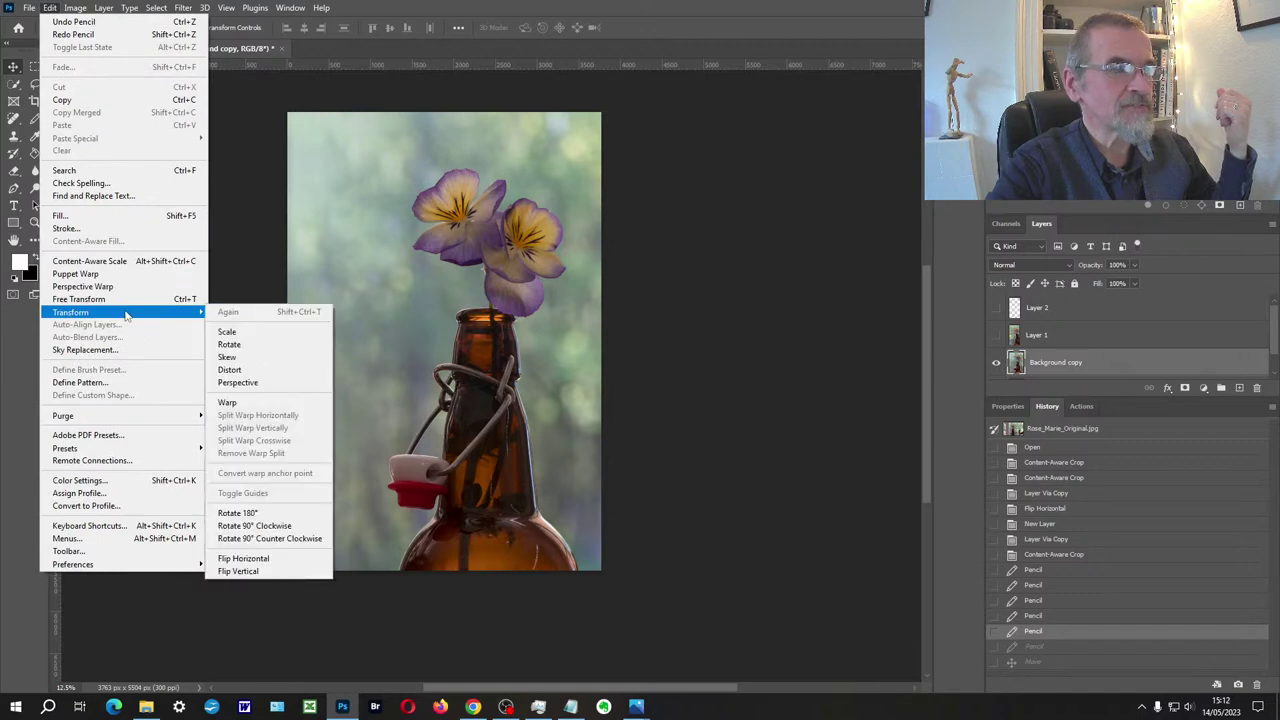
pyautogui.click(312, 558)
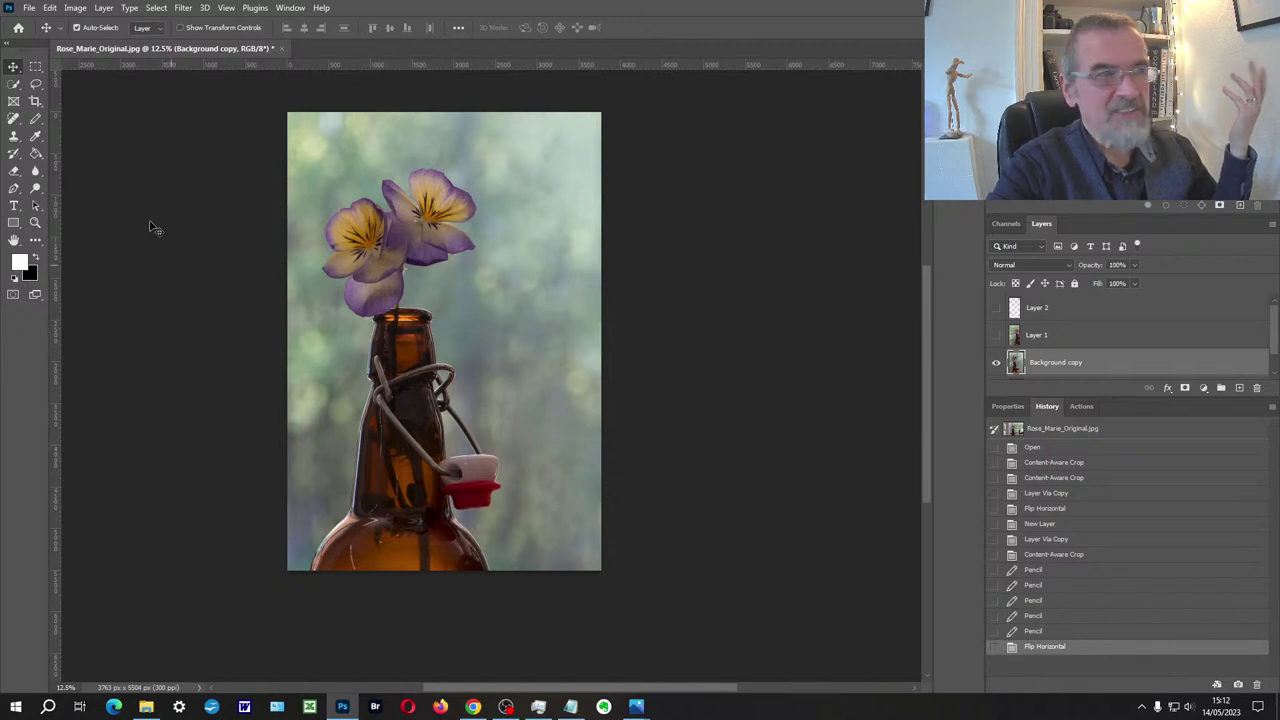
# Step: Pencil a face on the flipped bottle's neck, a curve through the flowers and bottle, and an arrow pointing right
pyautogui.click(36, 119)
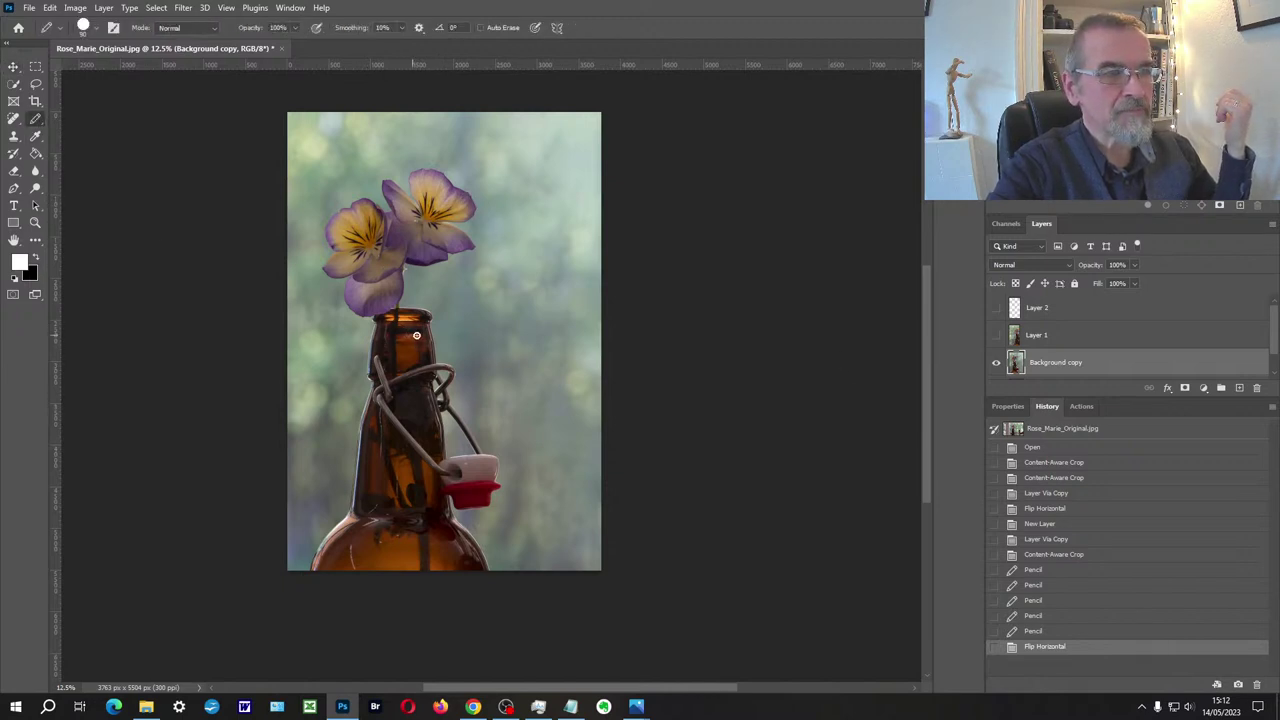
pyautogui.moveTo(424, 336)
pyautogui.mouseDown()
pyautogui.moveTo(446, 350)
pyautogui.moveTo(421, 358)
pyautogui.mouseUp()
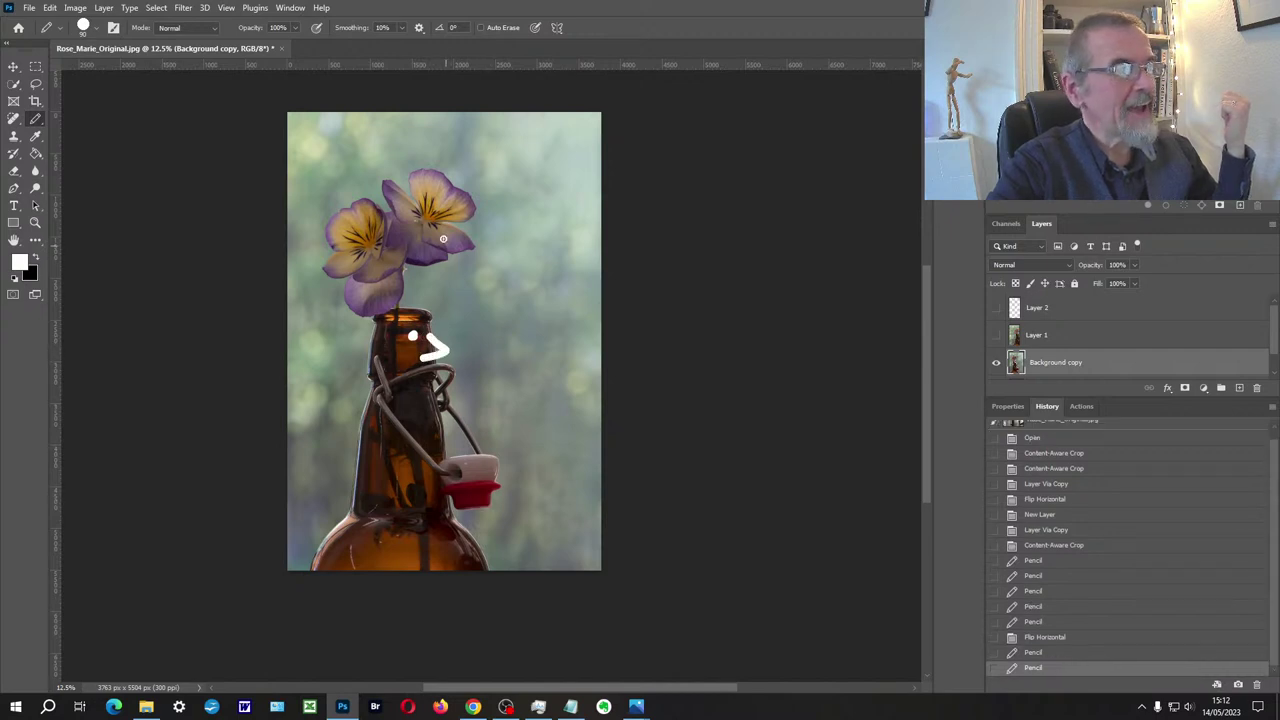
pyautogui.moveTo(477, 182)
pyautogui.mouseDown()
pyautogui.moveTo(383, 259)
pyautogui.moveTo(363, 336)
pyautogui.moveTo(381, 446)
pyautogui.moveTo(425, 511)
pyautogui.moveTo(555, 549)
pyautogui.mouseUp()
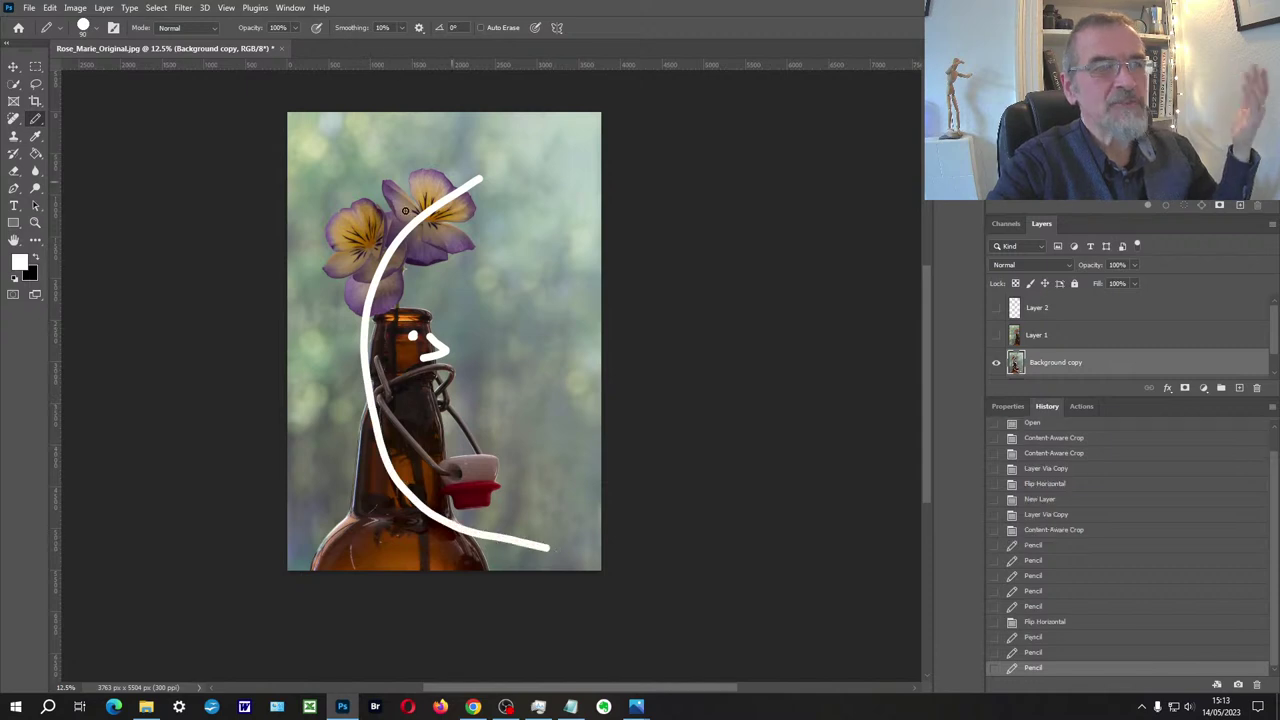
pyautogui.moveTo(487, 369)
pyautogui.mouseDown()
pyautogui.moveTo(579, 386)
pyautogui.moveTo(584, 375)
pyautogui.moveTo(554, 410)
pyautogui.mouseUp()
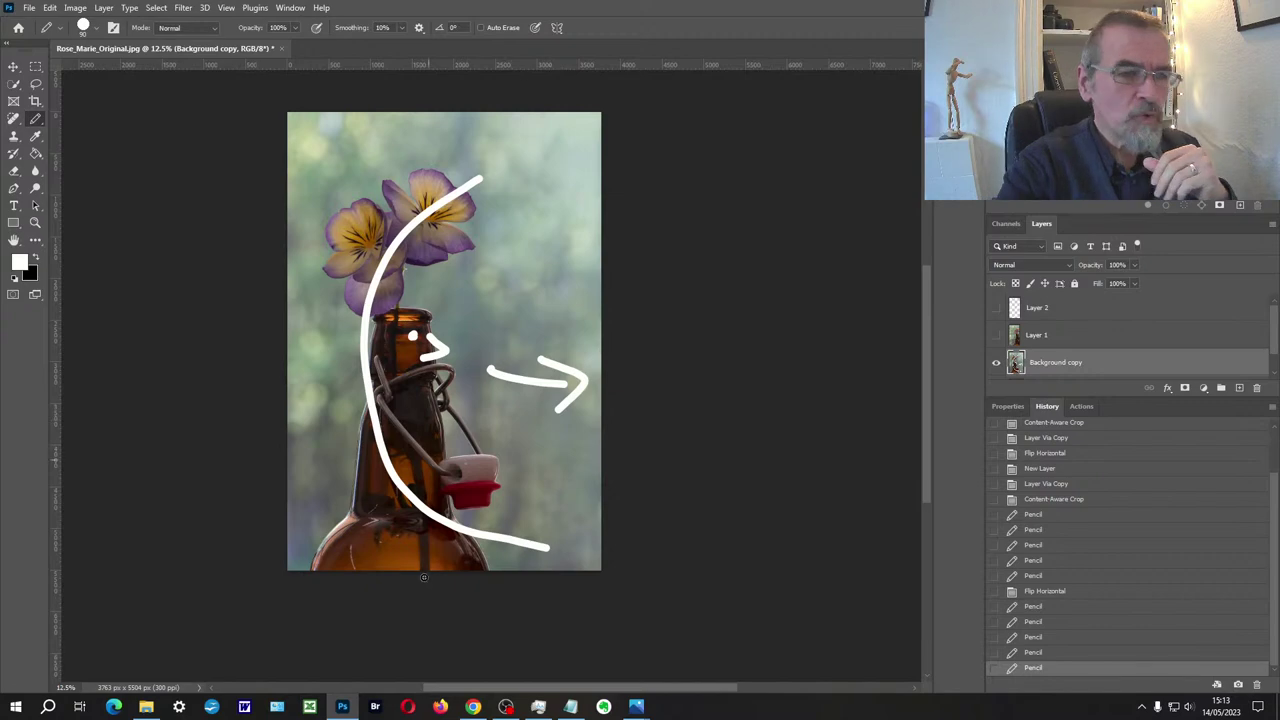
# Step: Switch to the photo viewer and compare the finished bottle photo 850_0478 (2).jpg with its flipped version 850_0478flip.jpg
pyautogui.moveTo(640, 710)
pyautogui.click(605, 631)
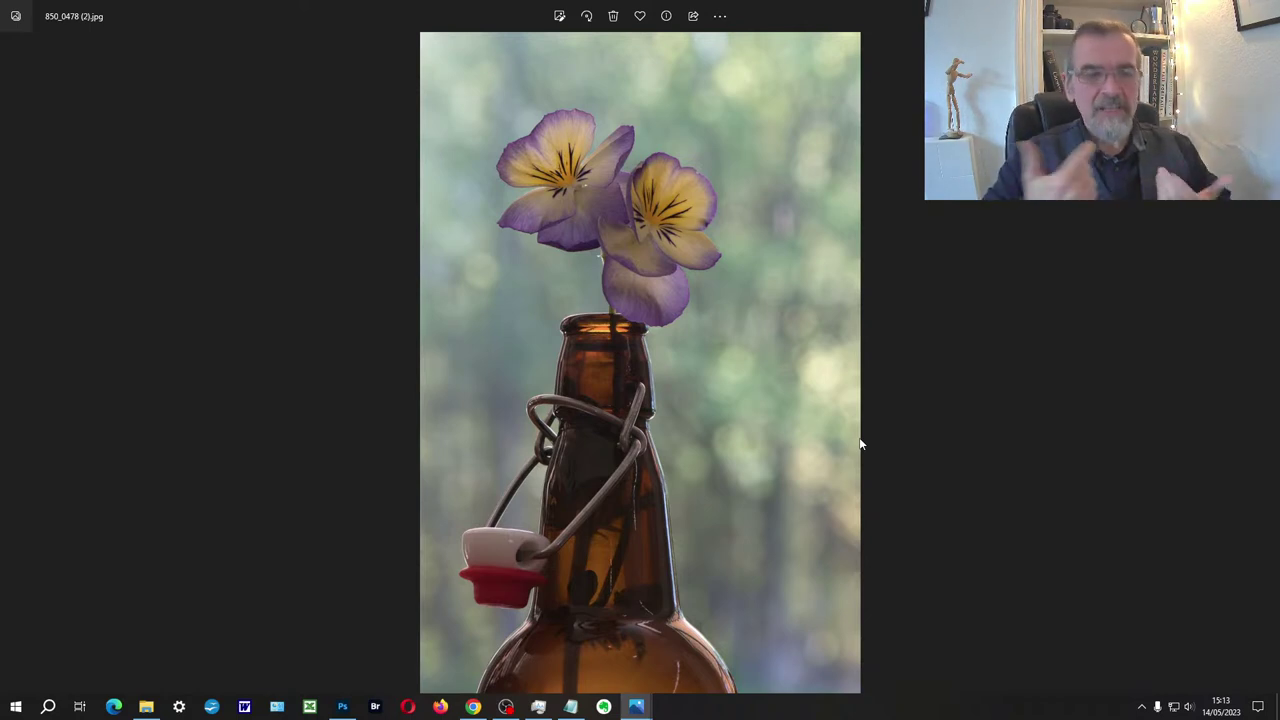
pyautogui.press('Right')
pyautogui.press('Right')
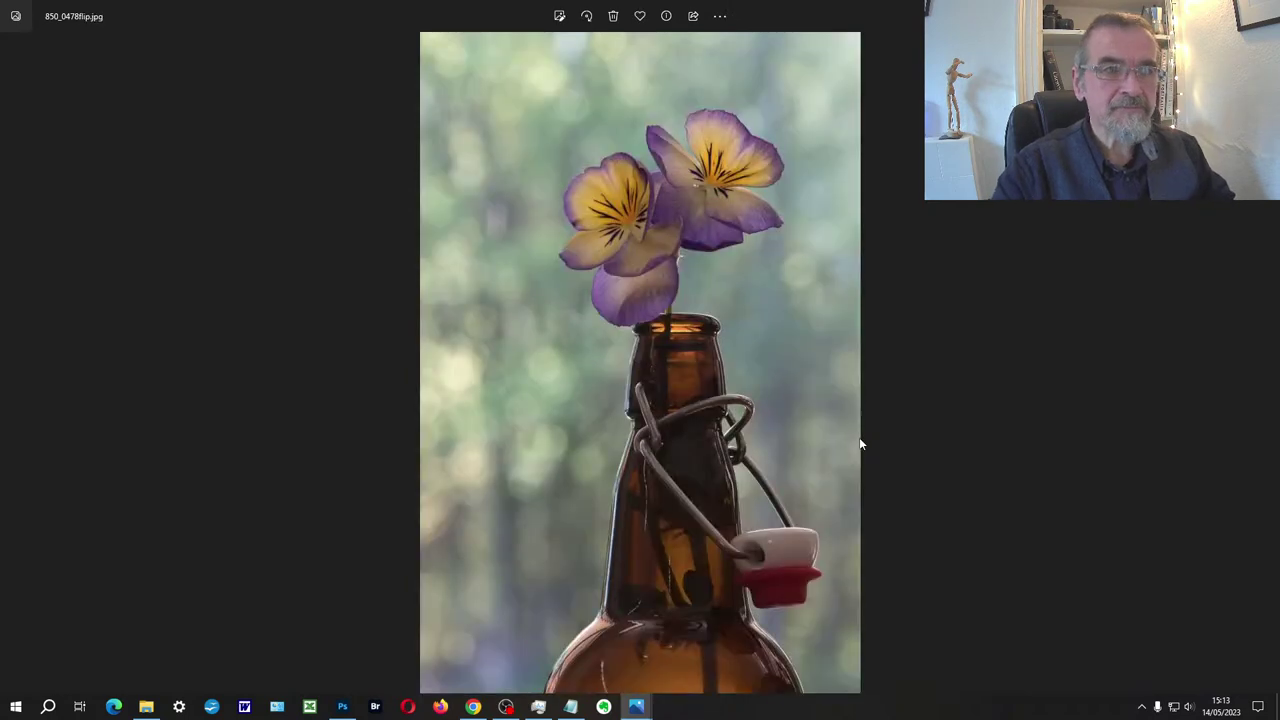
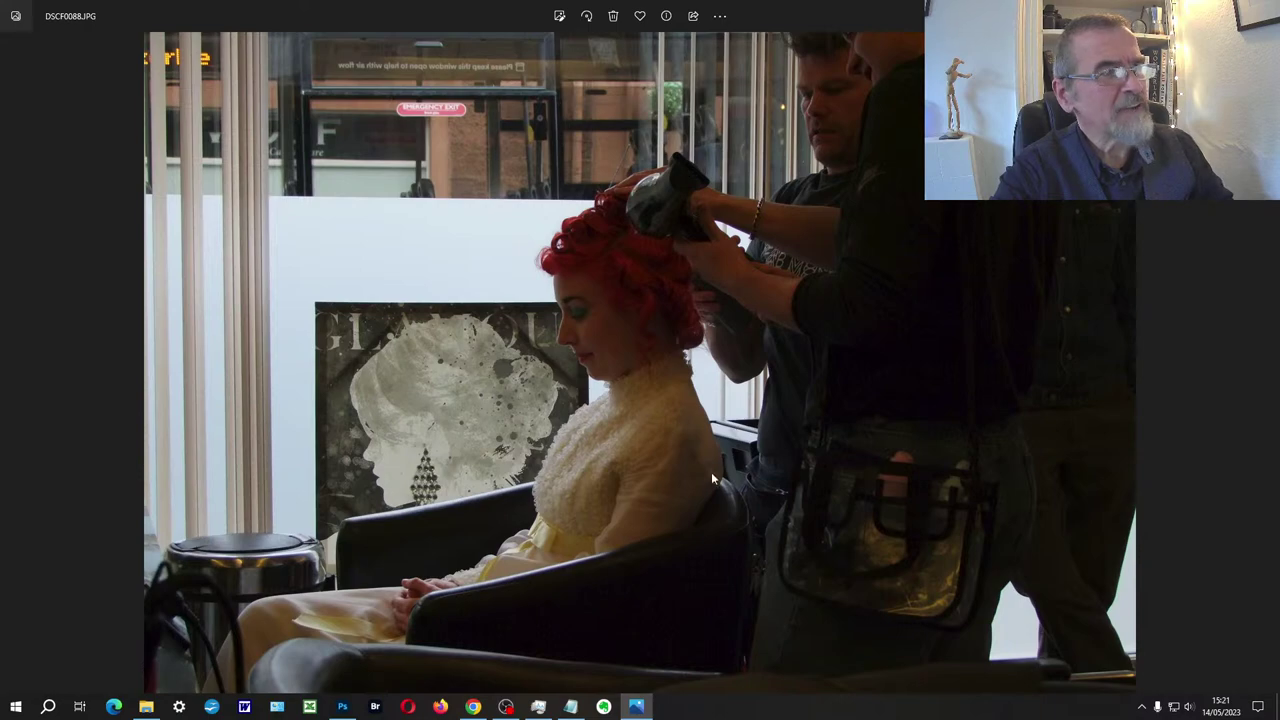
# Step: Examine the red-haired woman's face in DSCF0088.JPG up close, and return to the view of the whole photo
pyautogui.scroll(8, 642, 316)
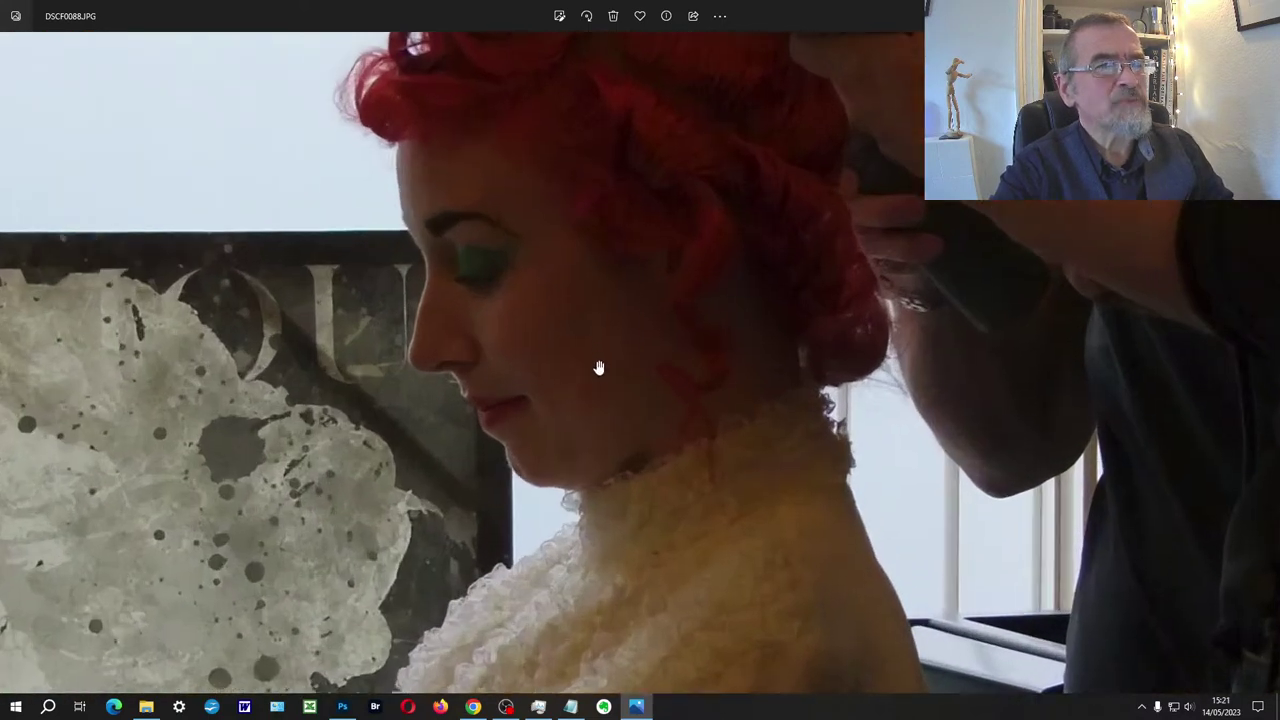
pyautogui.scroll(6, 594, 369)
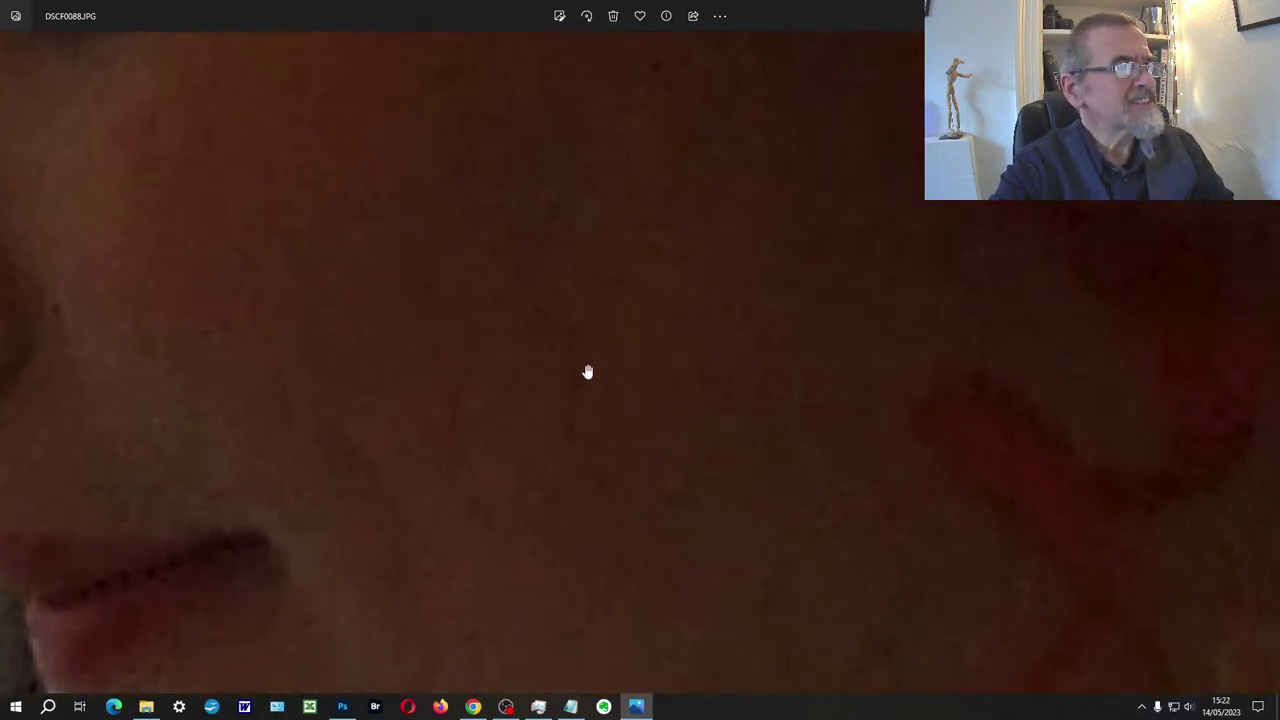
pyautogui.scroll(-4, 831, 420)
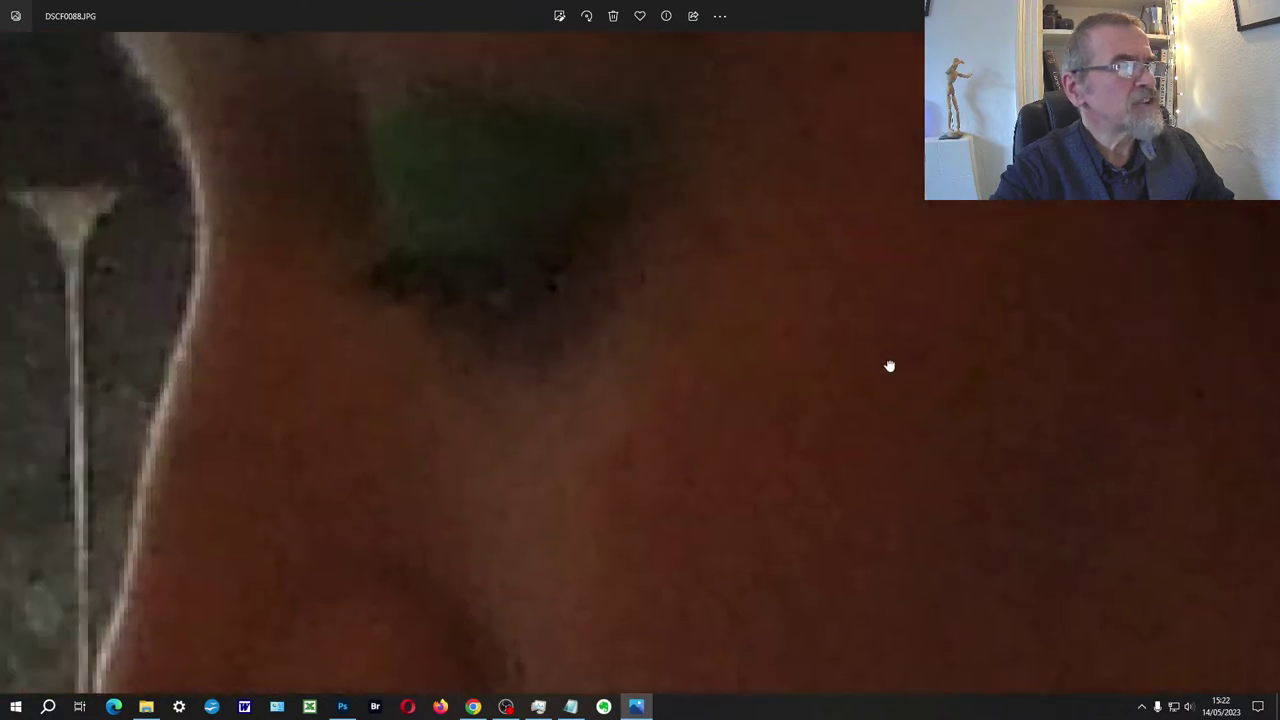
pyautogui.scroll(-4, 413, 360)
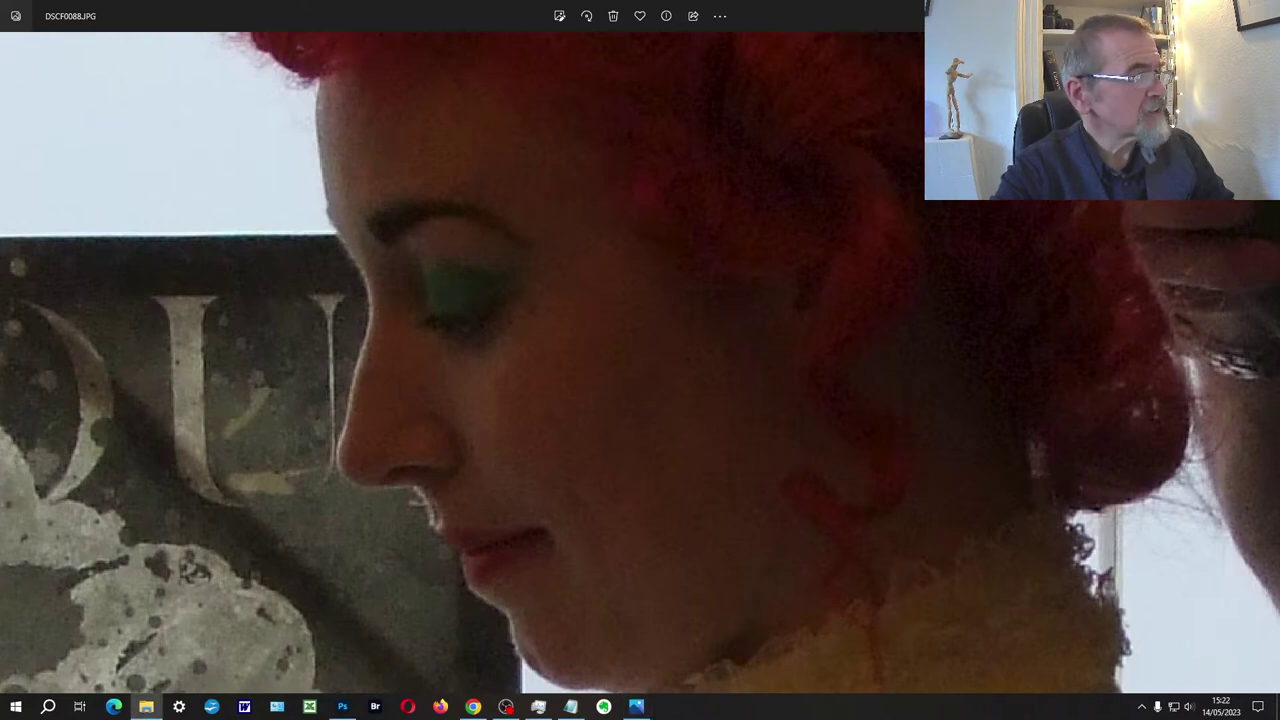
pyautogui.scroll(-5, 610, 425)
pyautogui.scroll(-3, 613, 428)
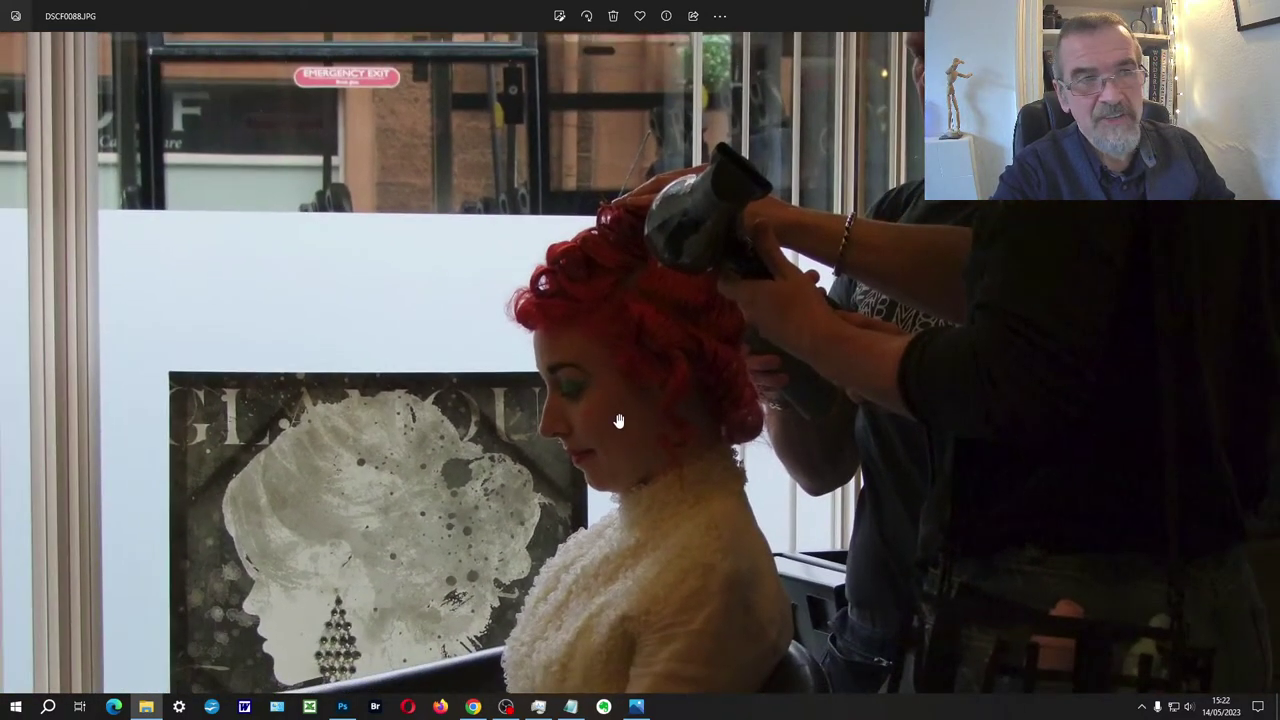
pyautogui.scroll(-4, 618, 421)
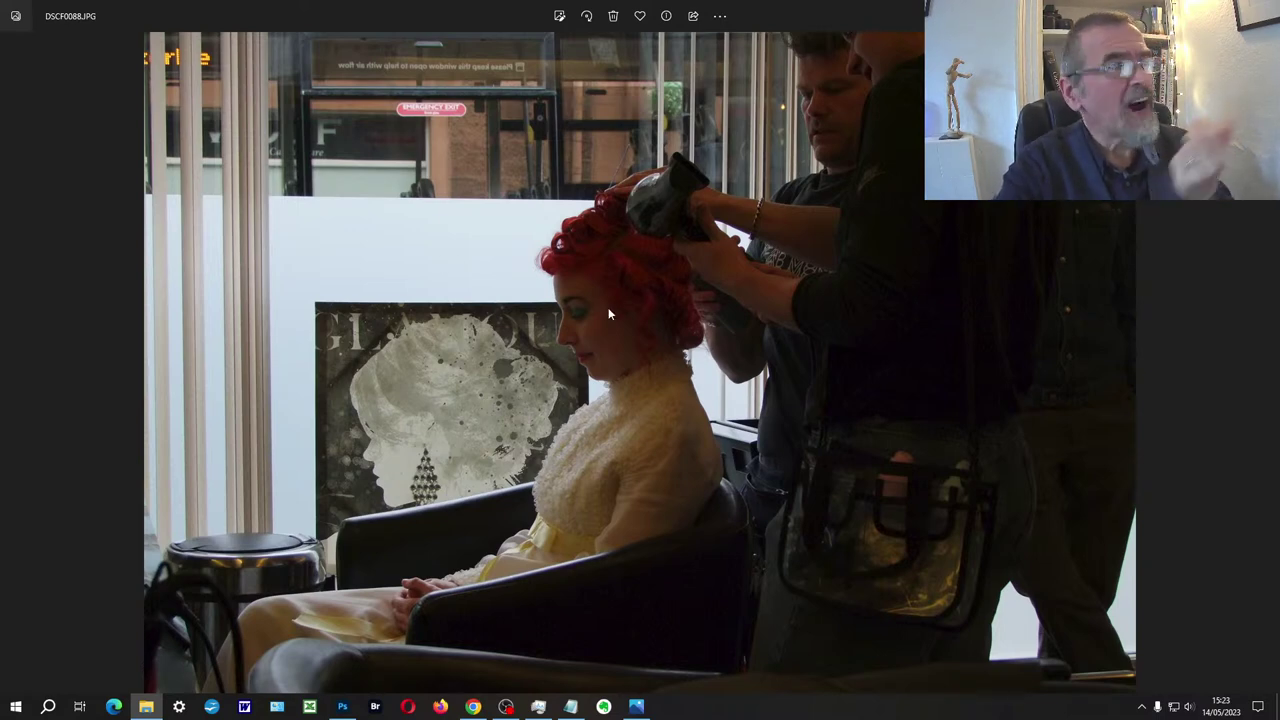
# Step: Open the hair salon photo DSCF0088.JPG from the photo viewer in Photoshop
pyautogui.rightClick(434, 234)
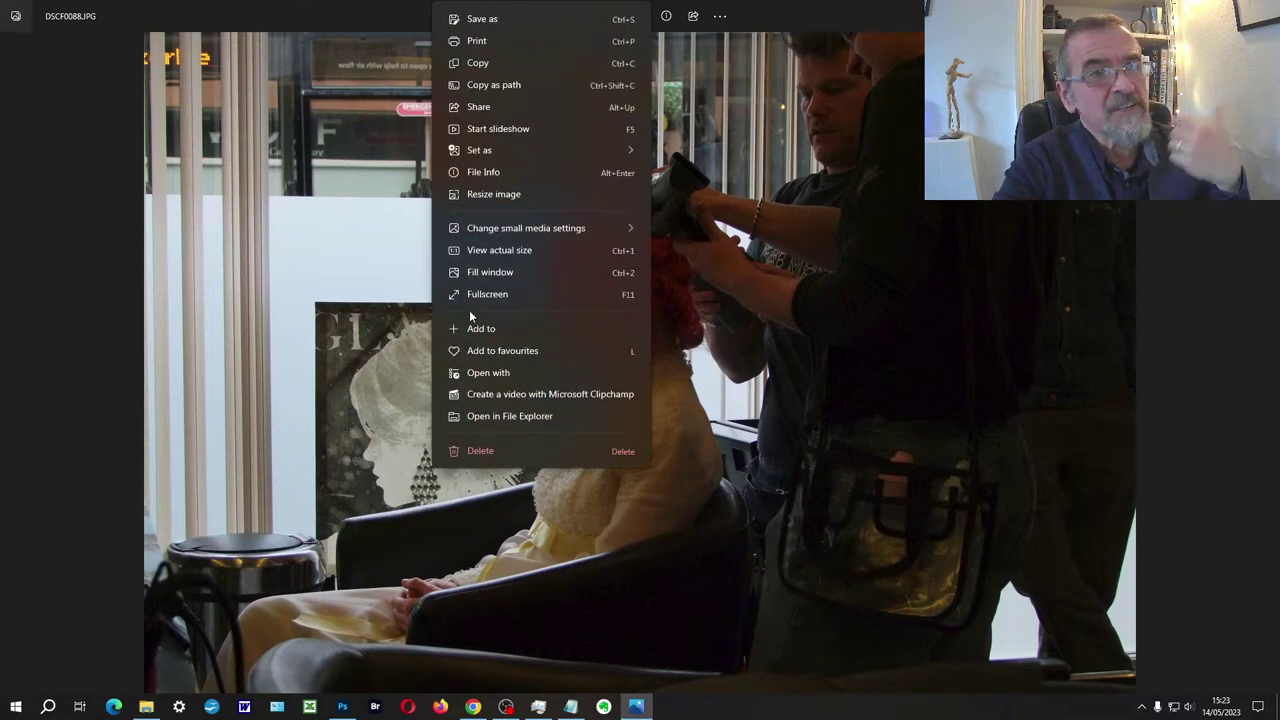
pyautogui.click(481, 374)
pyautogui.click(630, 317)
pyautogui.click(670, 502)
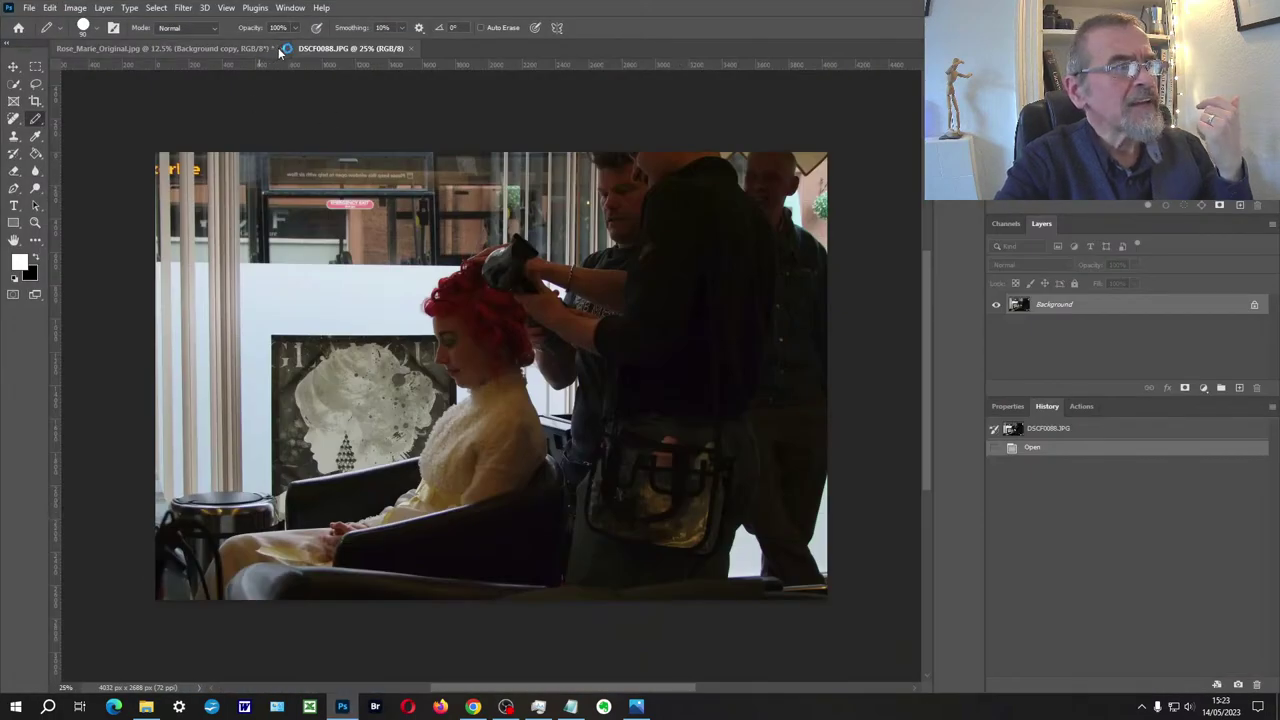
# Step: Close Rose_Marie_Original.jpg without saving, and duplicate the background layer of DSCF0088.JPG
pyautogui.click(276, 48)
pyautogui.click(634, 263)
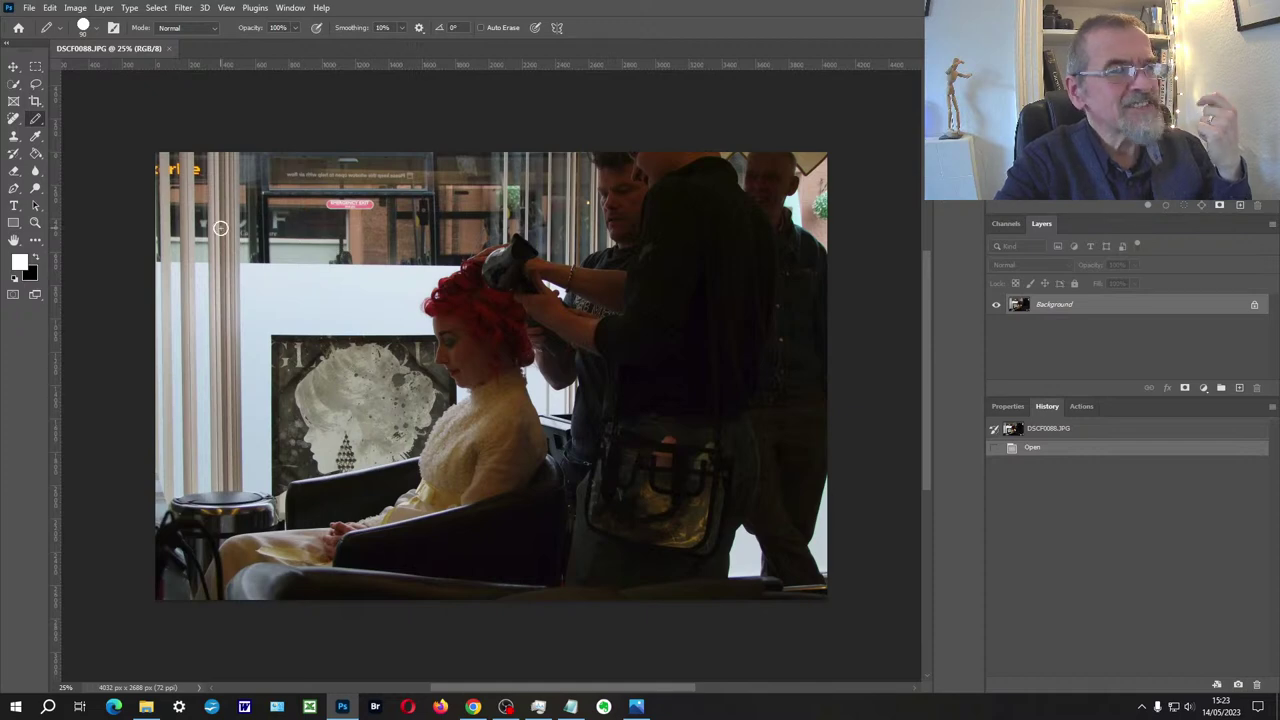
pyautogui.hotkey('ctrl', 'j')
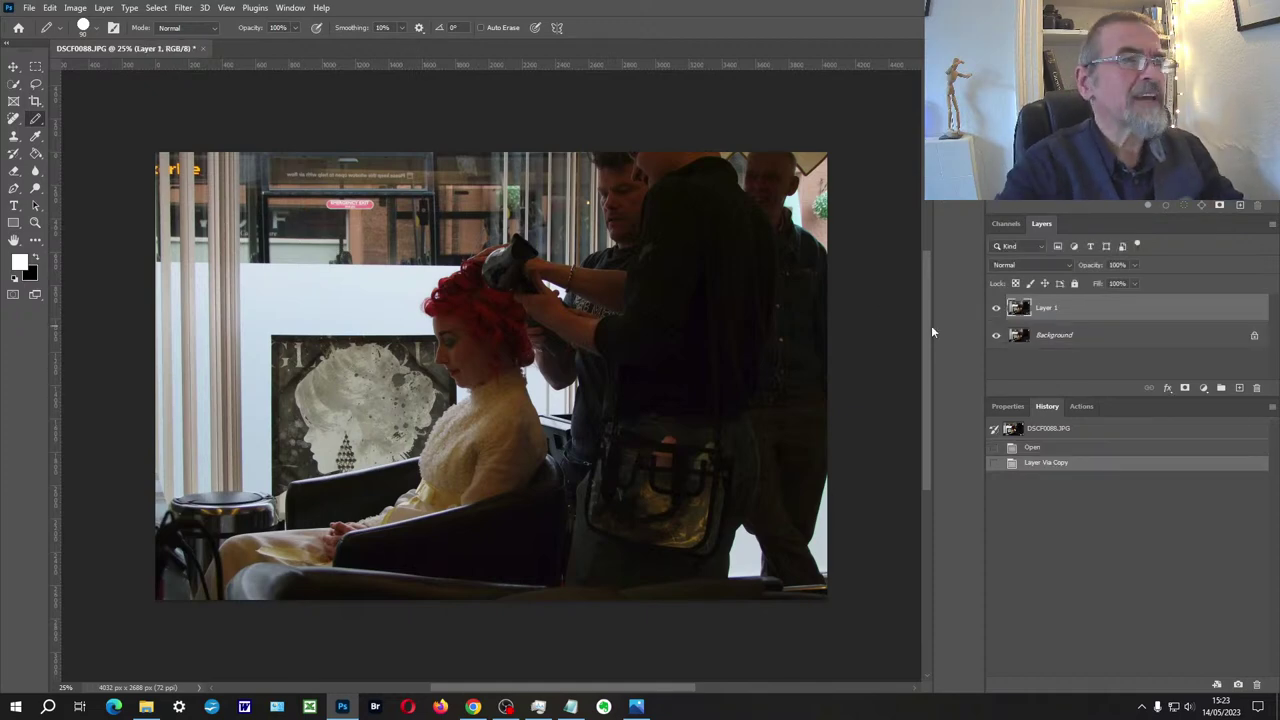
# Step: Brighten the duplicated layer with the Camera Raw Filter: Exposure +1.50, Highlights -90 and Shadows +23
pyautogui.click(184, 8)
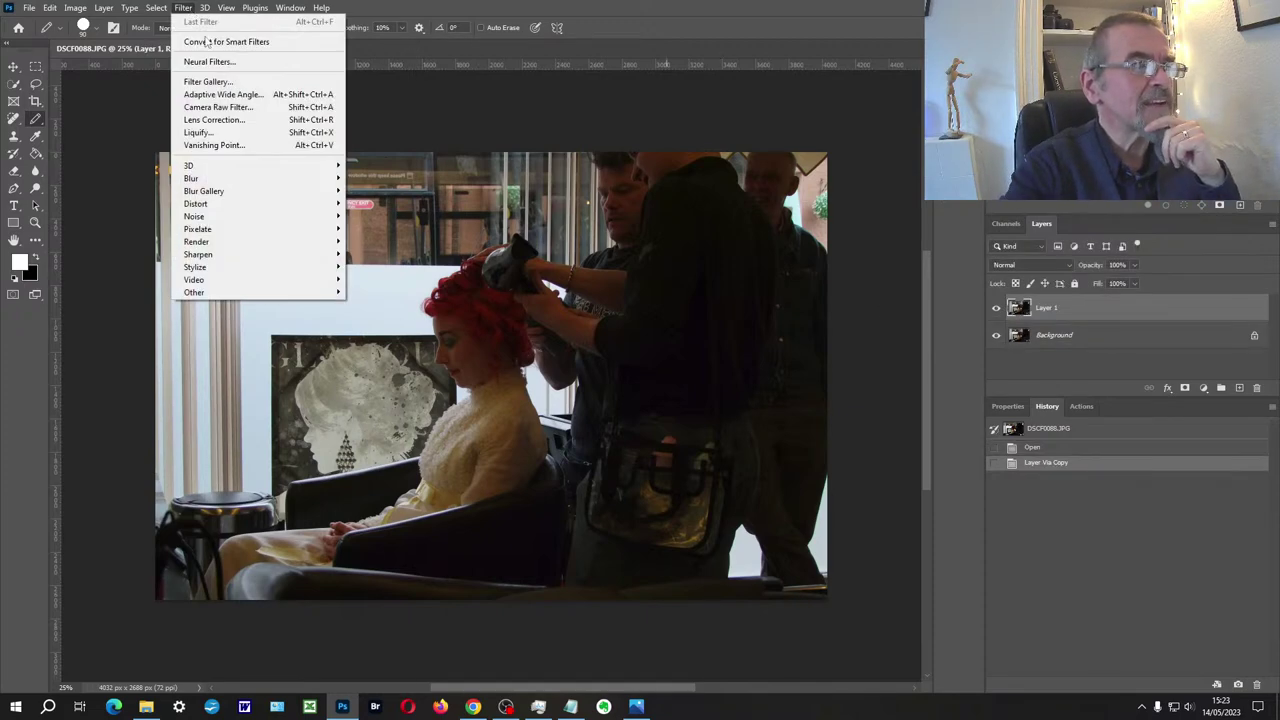
pyautogui.click(236, 115)
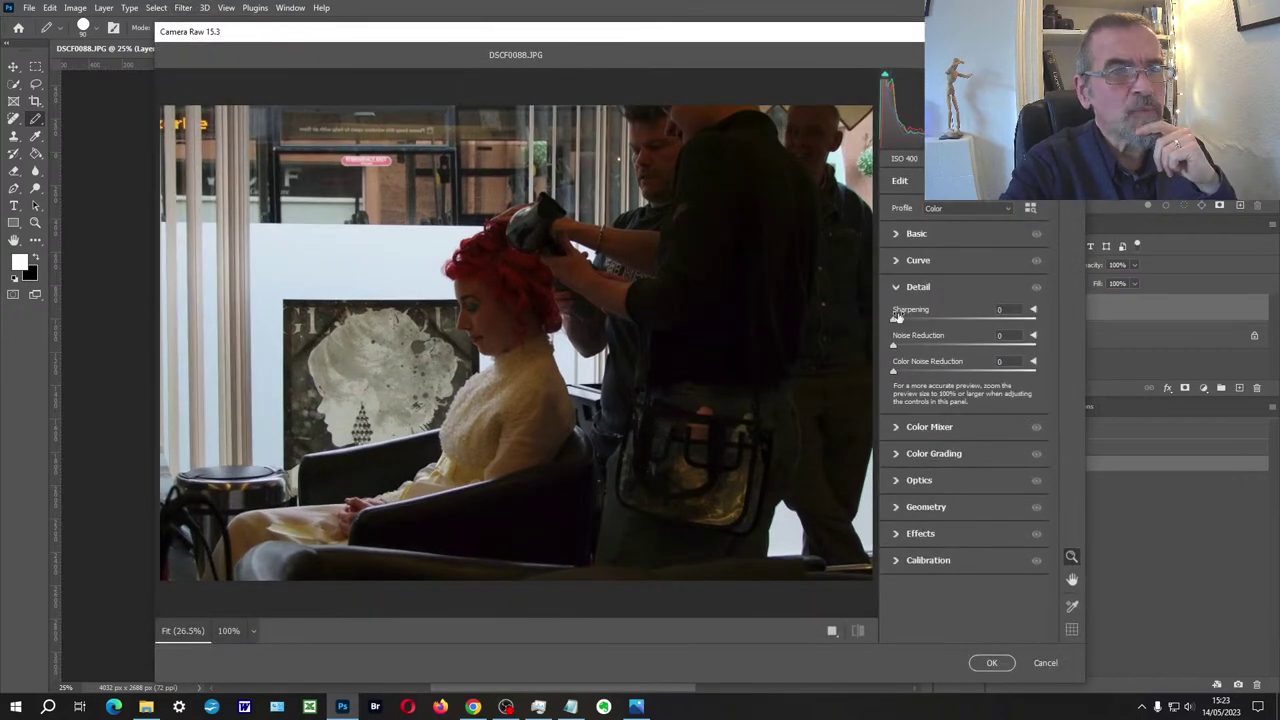
pyautogui.click(897, 234)
pyautogui.moveTo(964, 341)
pyautogui.mouseDown()
pyautogui.moveTo(994, 335)
pyautogui.moveTo(979, 340)
pyautogui.mouseUp()
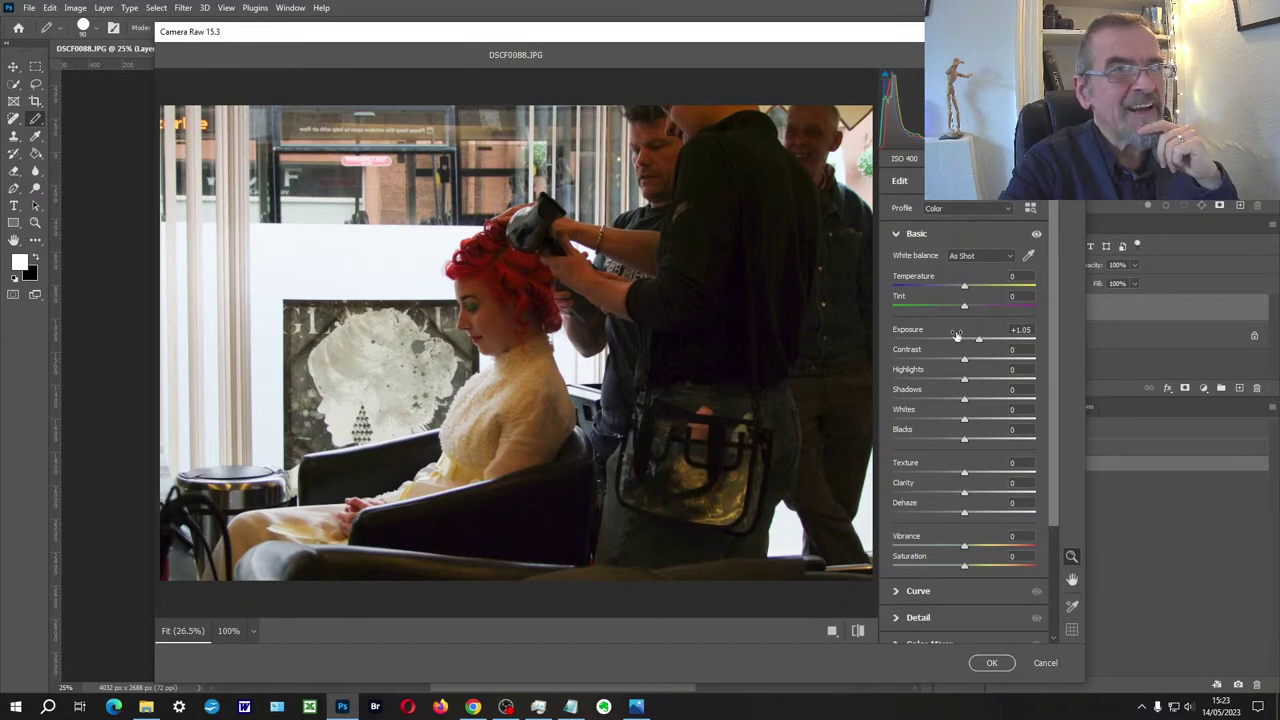
pyautogui.moveTo(979, 341); pyautogui.dragTo(985, 341)
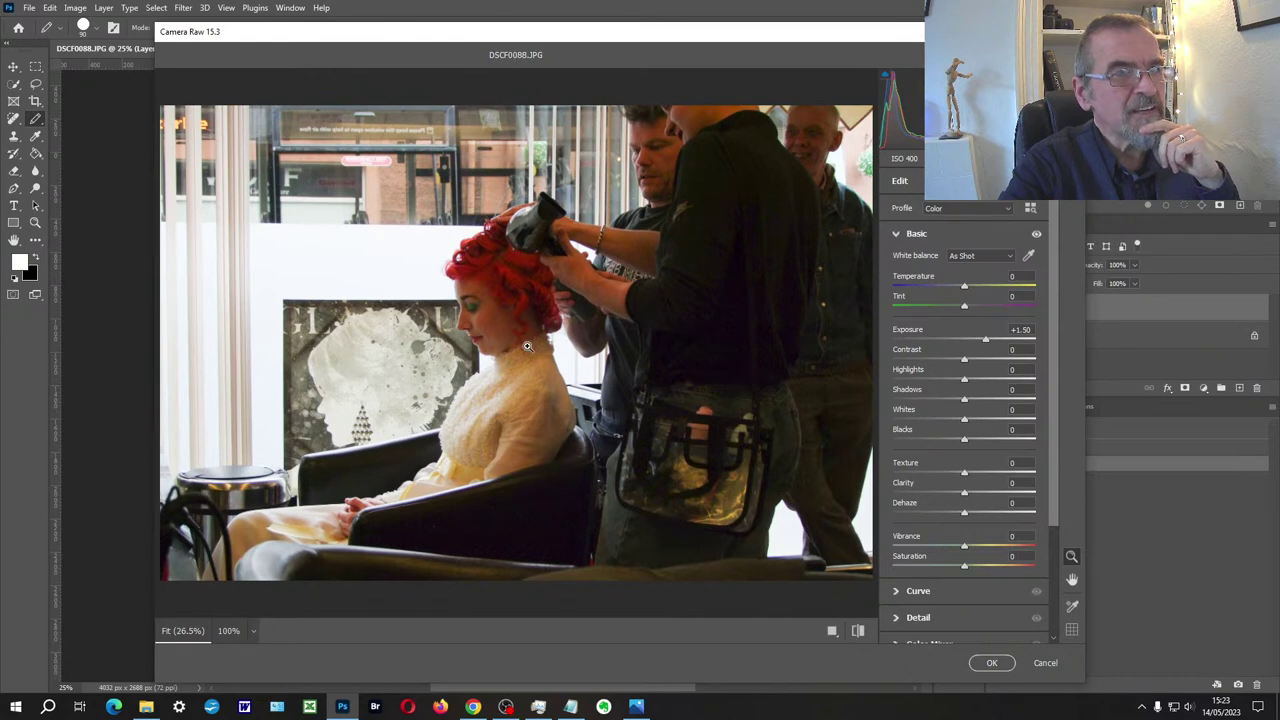
pyautogui.moveTo(964, 380); pyautogui.dragTo(903, 376)
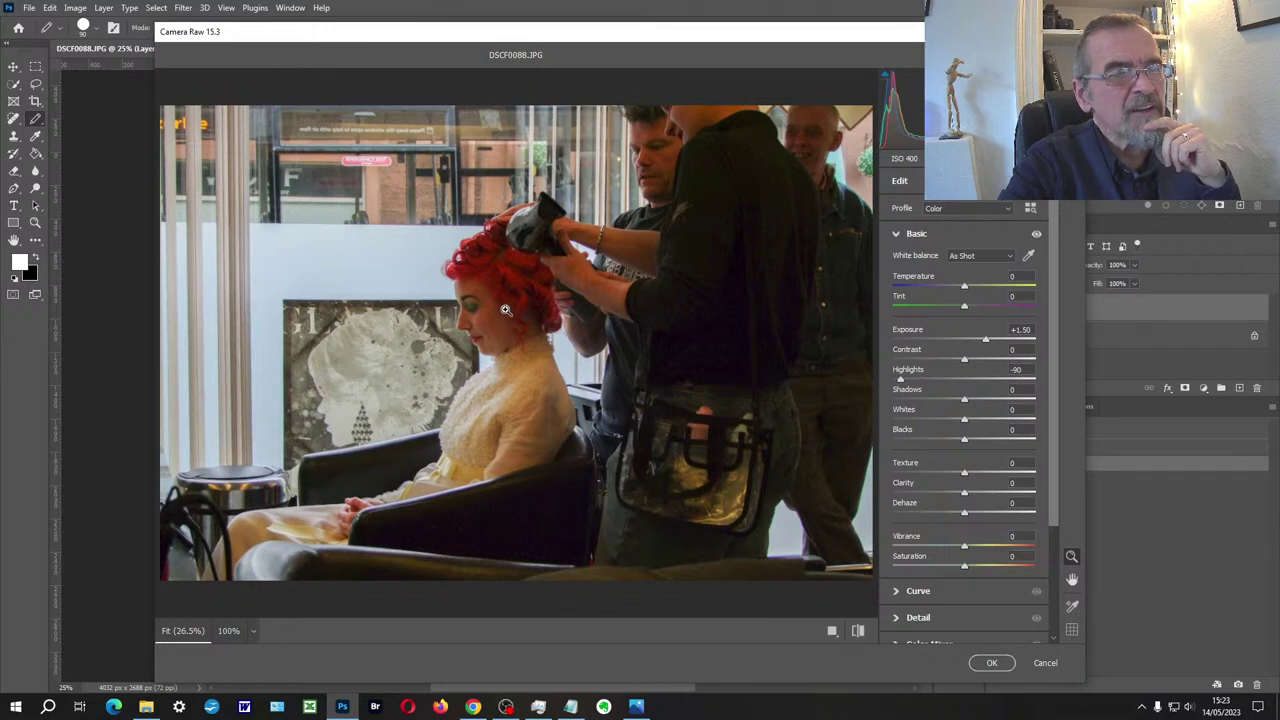
pyautogui.moveTo(965, 400); pyautogui.dragTo(983, 398)
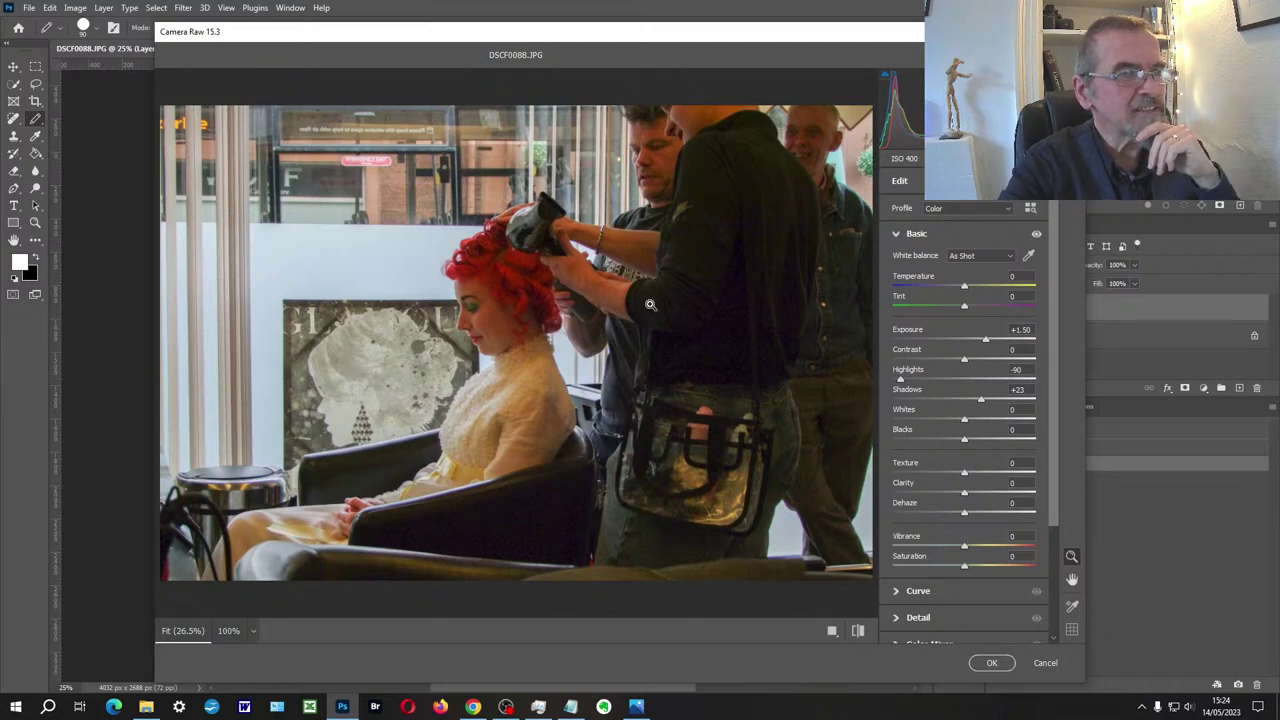
# Step: Inspect the woman's face for noise, set Noise Reduction to 41 and Color Noise Reduction to 50, and apply the Camera Raw Filter
pyautogui.click(502, 320)
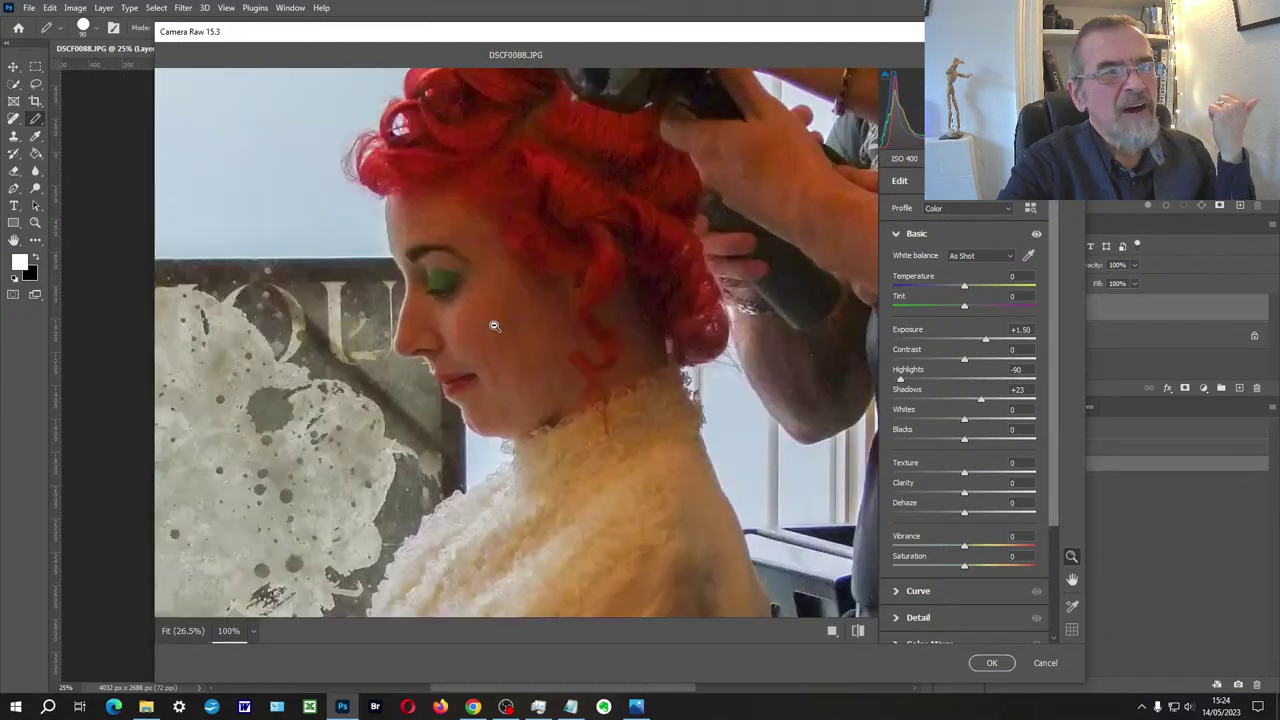
pyautogui.click(492, 328)
pyautogui.click(492, 328)
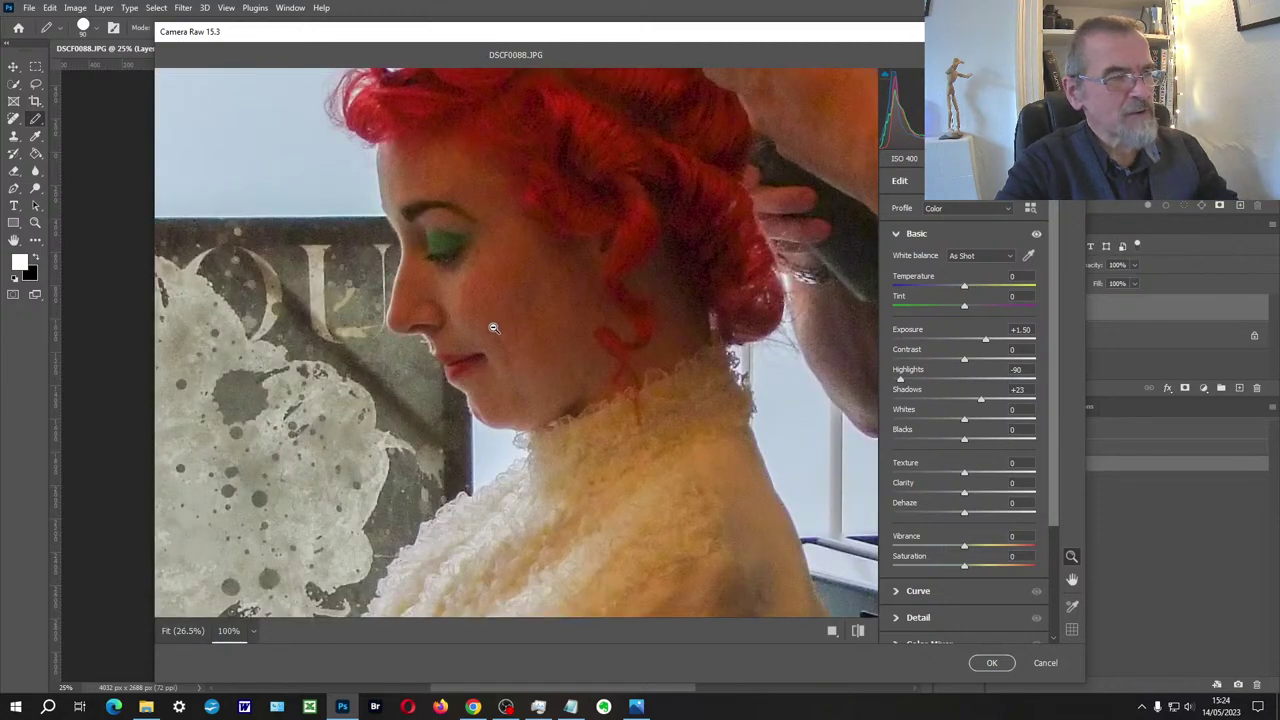
pyautogui.scroll(5, 506, 315)
pyautogui.scroll(5, 506, 310)
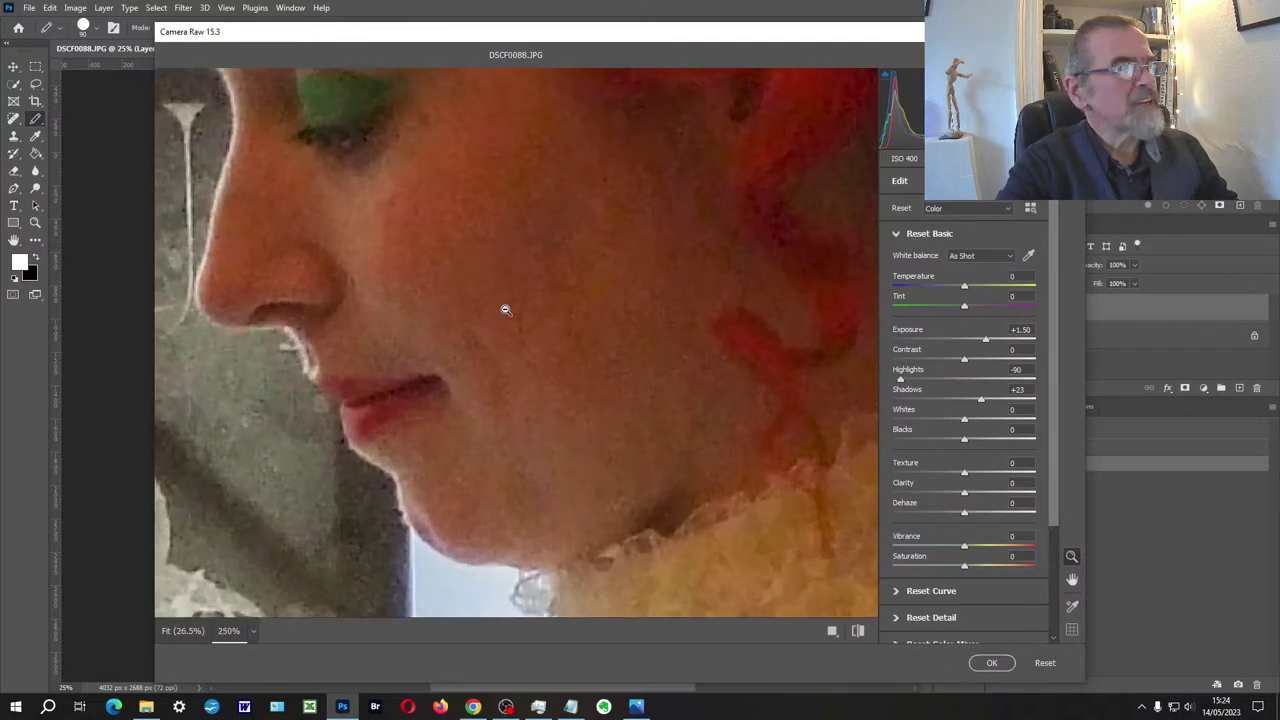
pyautogui.scroll(-8, 501, 330)
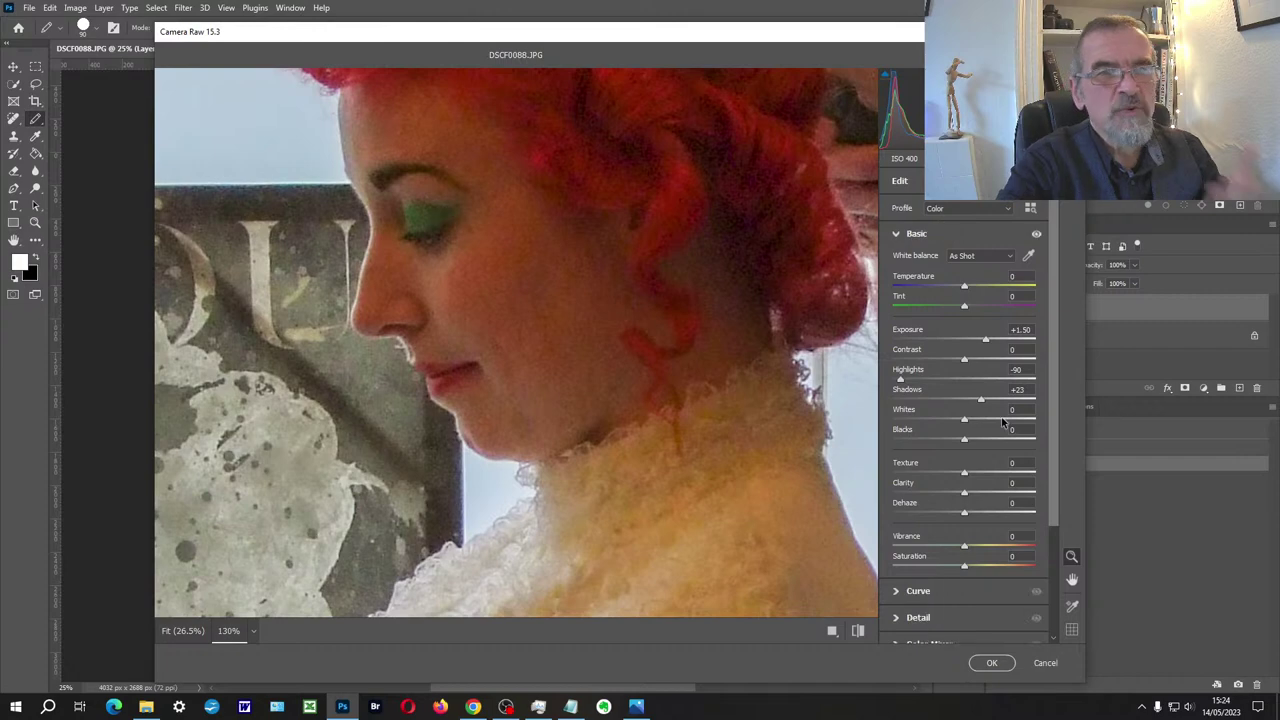
pyautogui.scroll(-3, 999, 444)
pyautogui.click(896, 472)
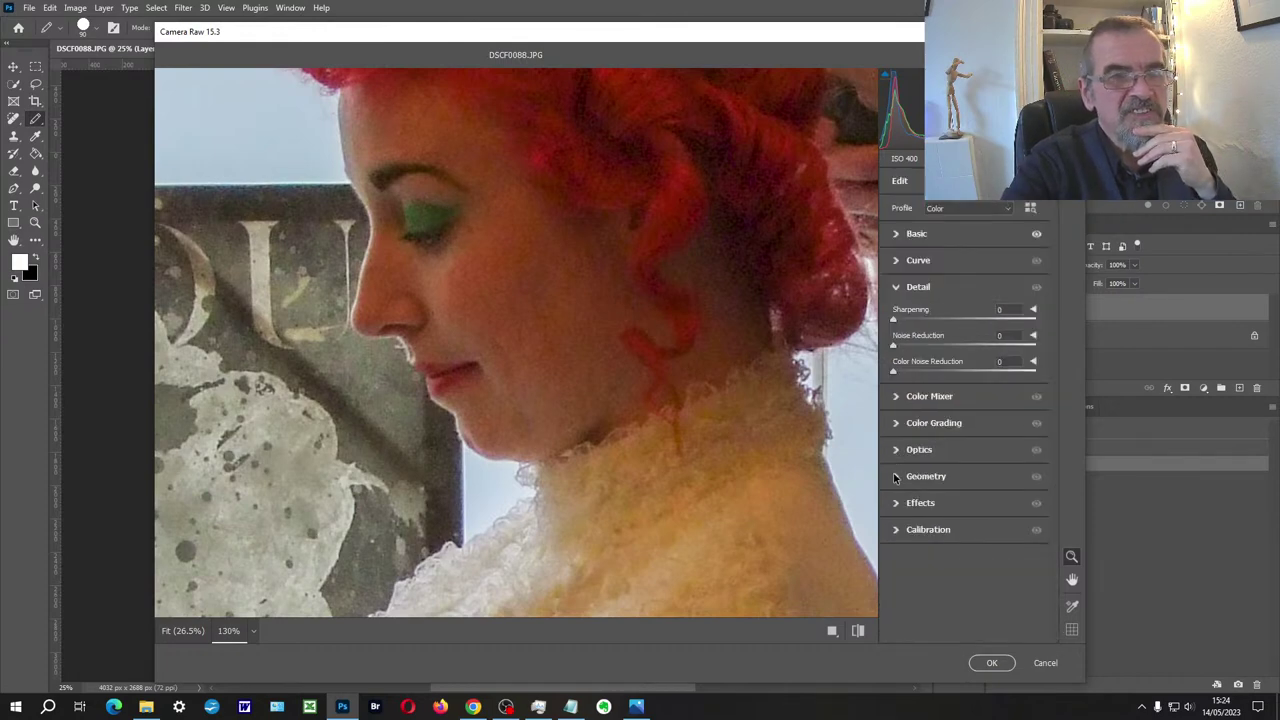
pyautogui.moveTo(894, 345); pyautogui.dragTo(951, 345)
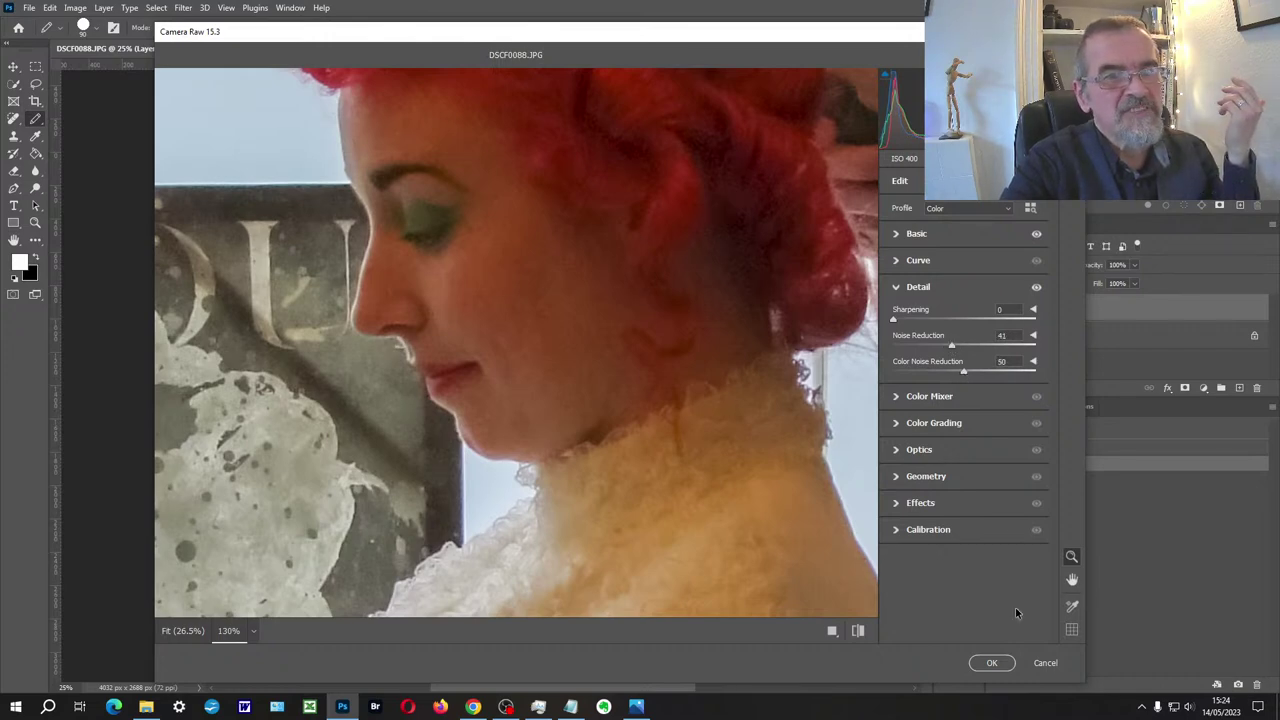
pyautogui.click(992, 662)
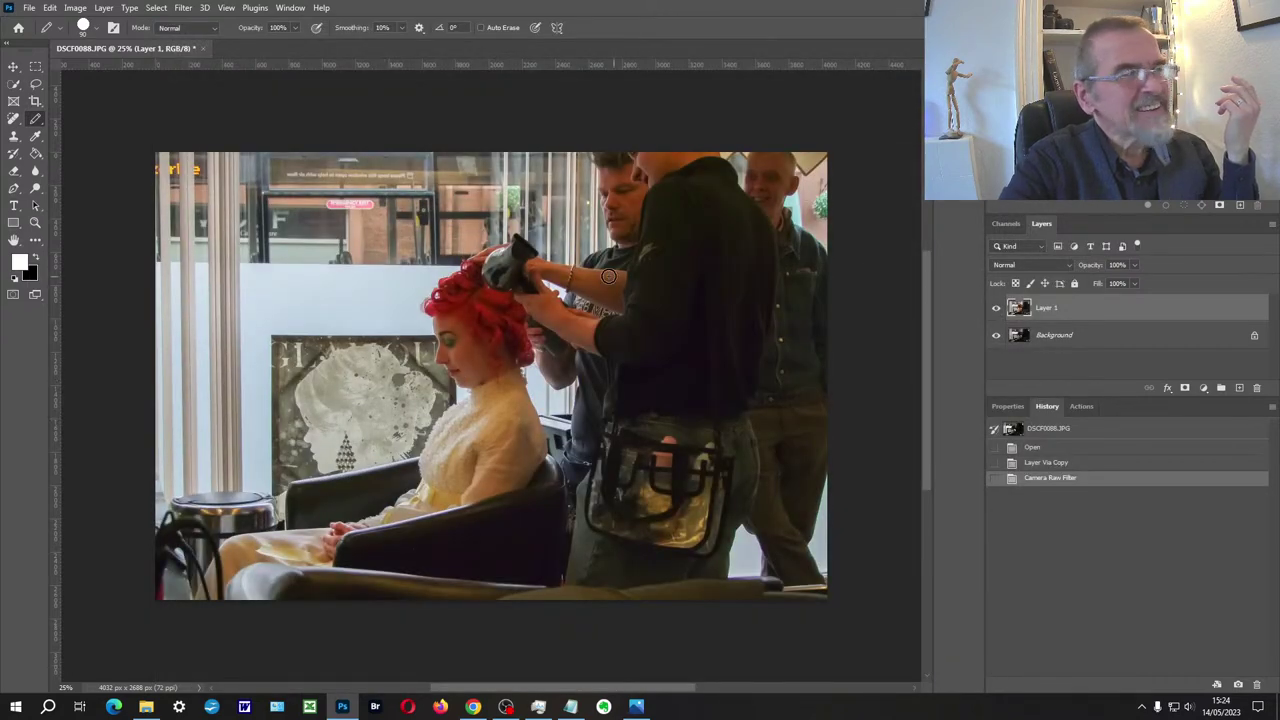
# Step: Examine the noise-reduced face and red hair up close, and return to the view of the whole photo
pyautogui.press('z')
pyautogui.click(474, 359)
pyautogui.click(474, 359)
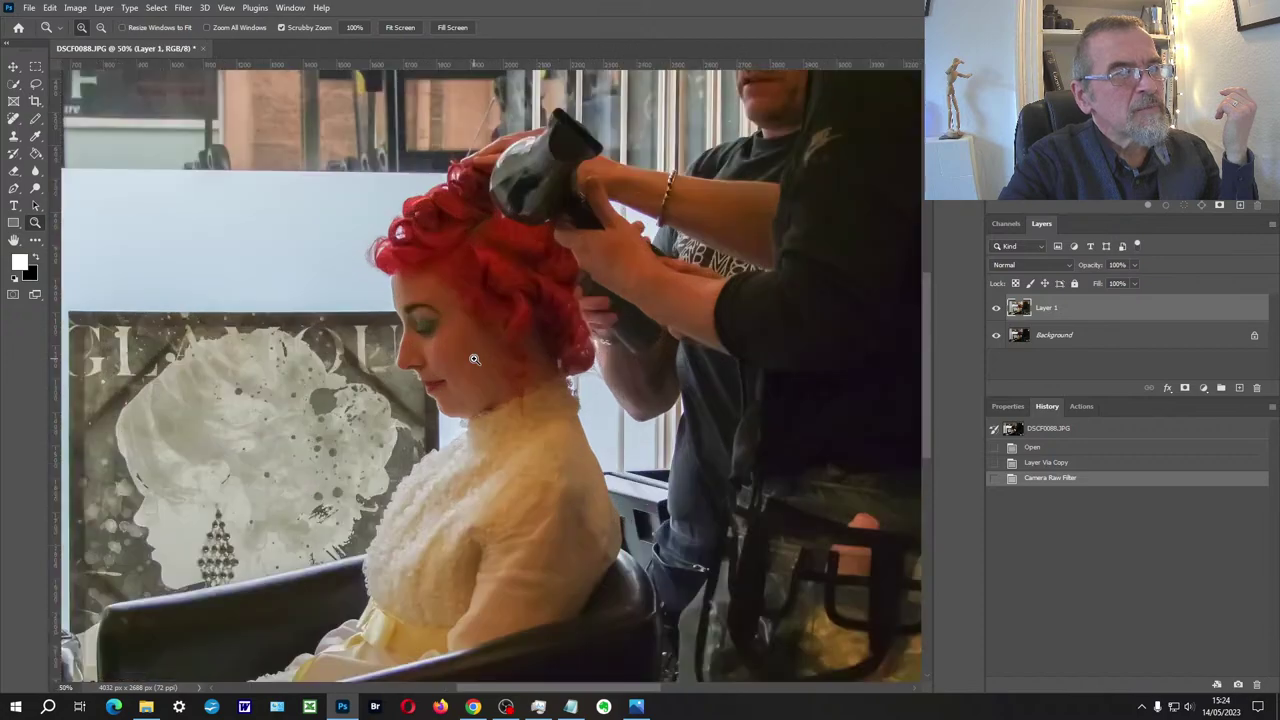
pyautogui.click(472, 358)
pyautogui.click(471, 357)
pyautogui.click(484, 331)
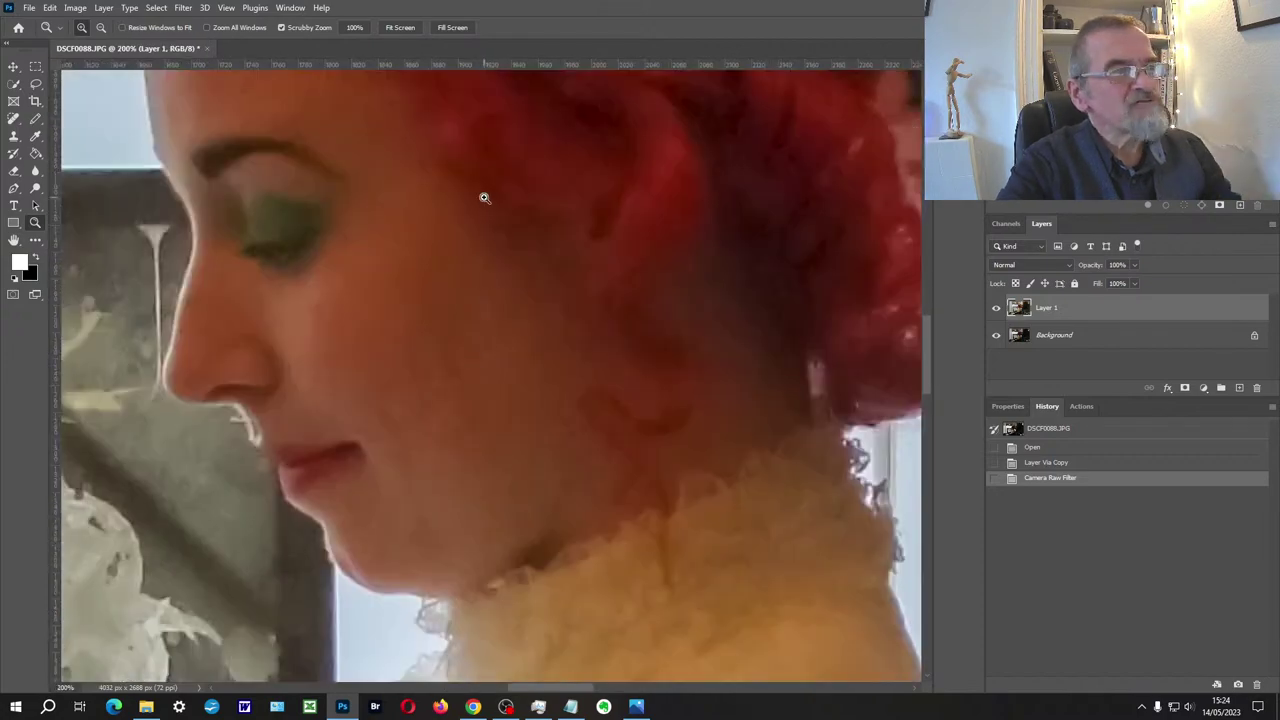
pyautogui.scroll(-5, 482, 204)
pyautogui.scroll(4, 499, 178)
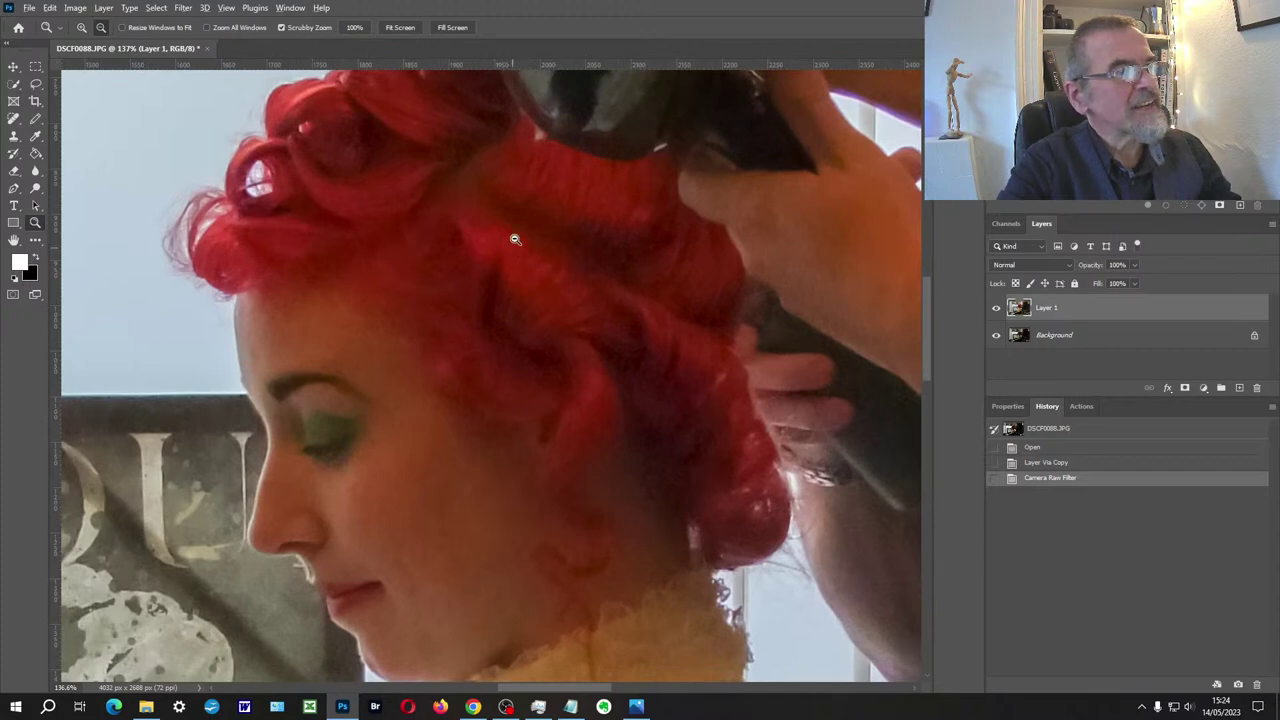
pyautogui.scroll(-5, 515, 255)
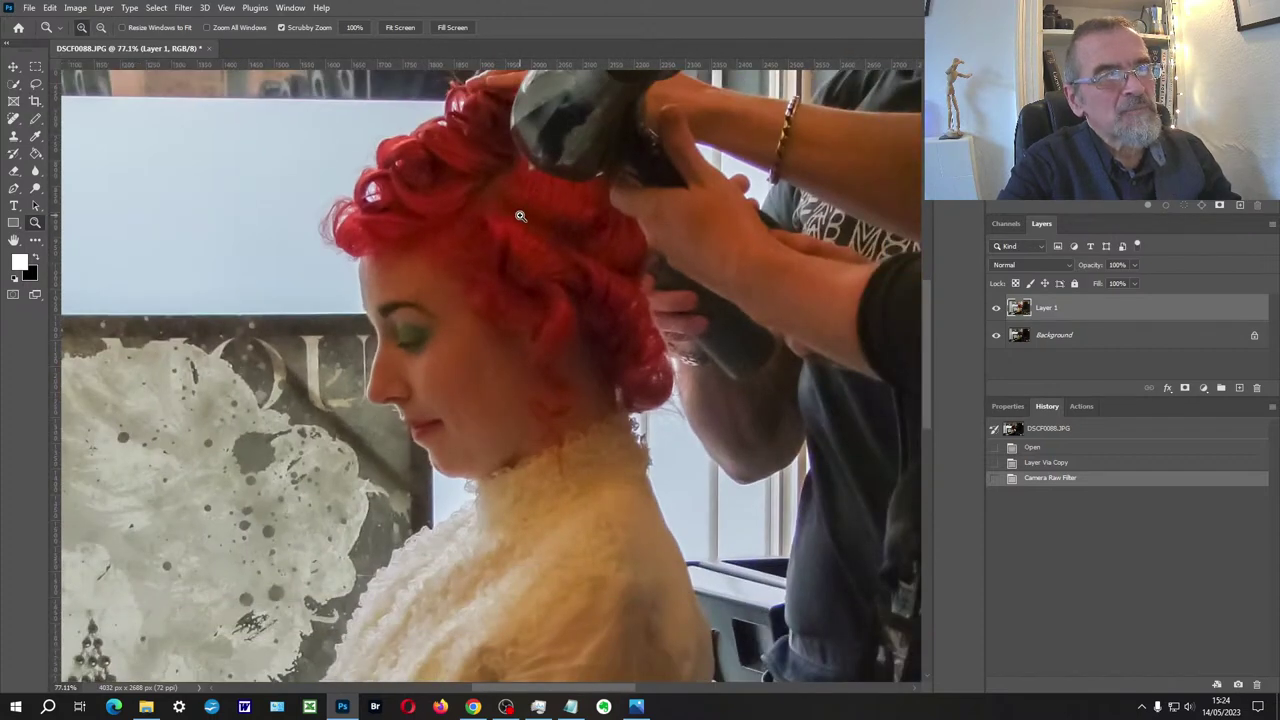
pyautogui.scroll(-6, 520, 216)
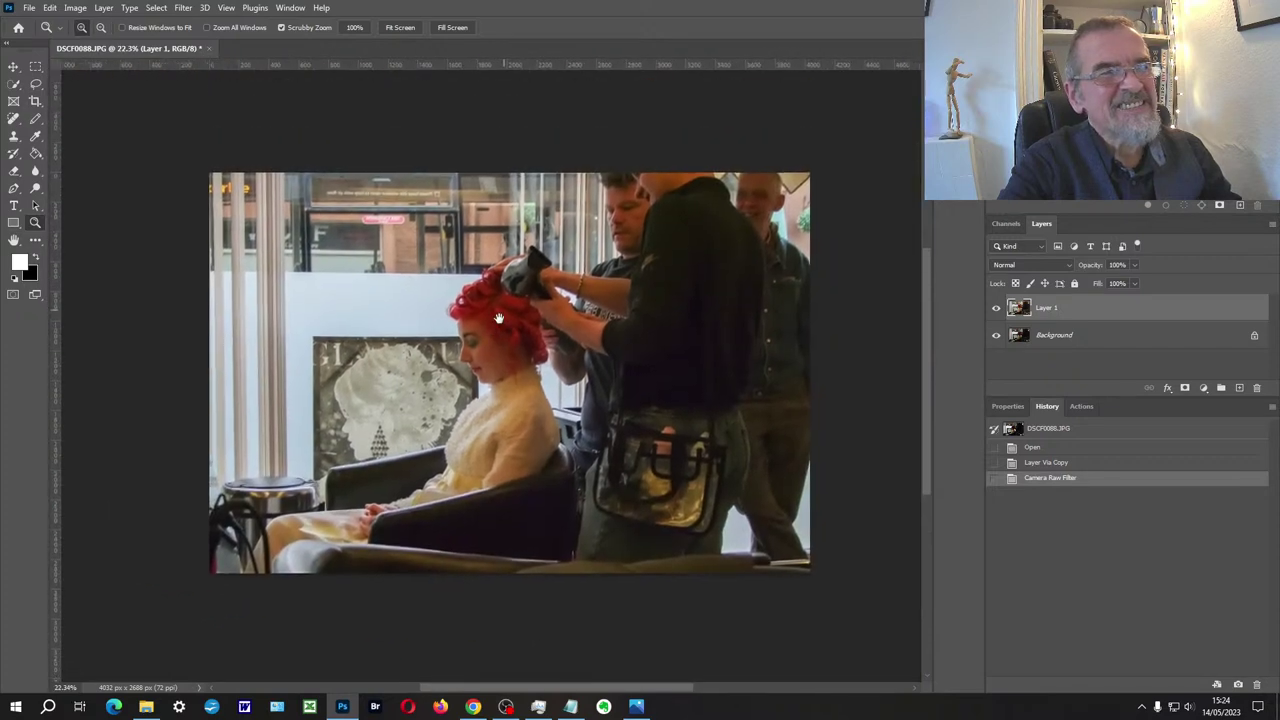
pyautogui.moveTo(498, 318)
pyautogui.mouseDown()
pyautogui.moveTo(479, 300)
pyautogui.moveTo(503, 313)
pyautogui.mouseUp()
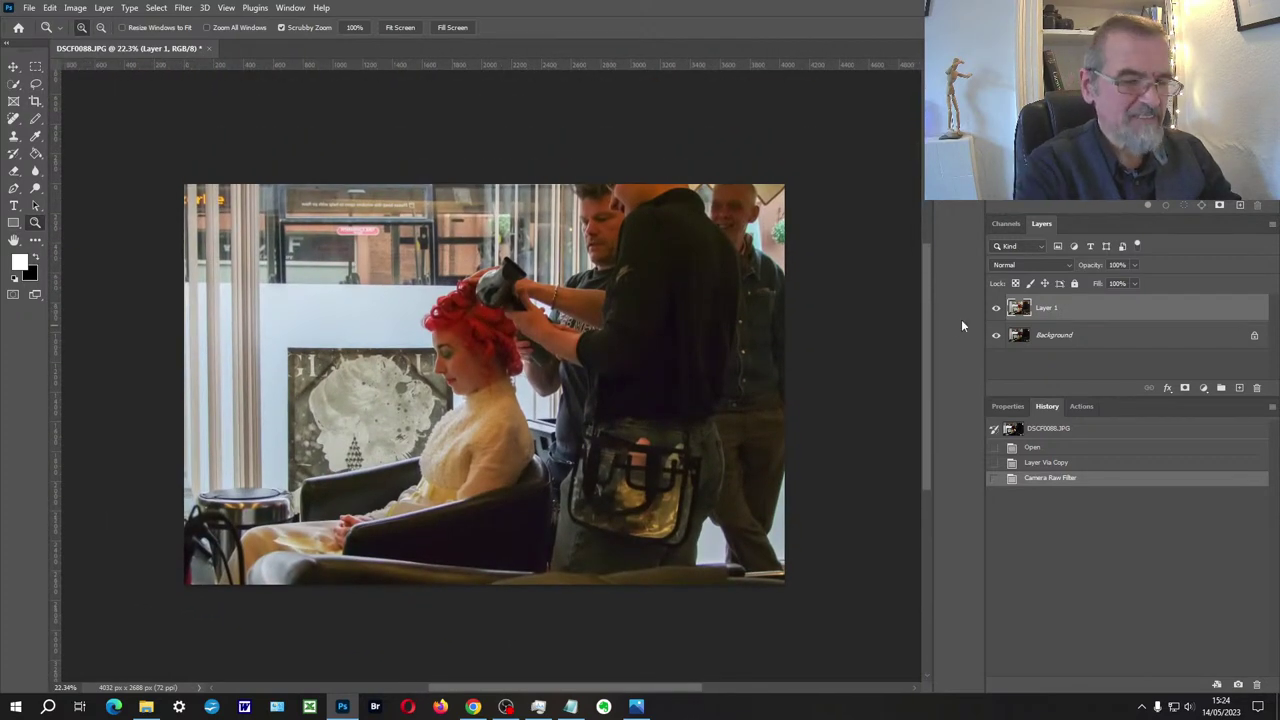
# Step: Duplicate Layer 1 and cool the copy by applying the Camera Raw Filter with Temperature -30
pyautogui.hotkey('ctrl', 'j')
pyautogui.click(183, 7)
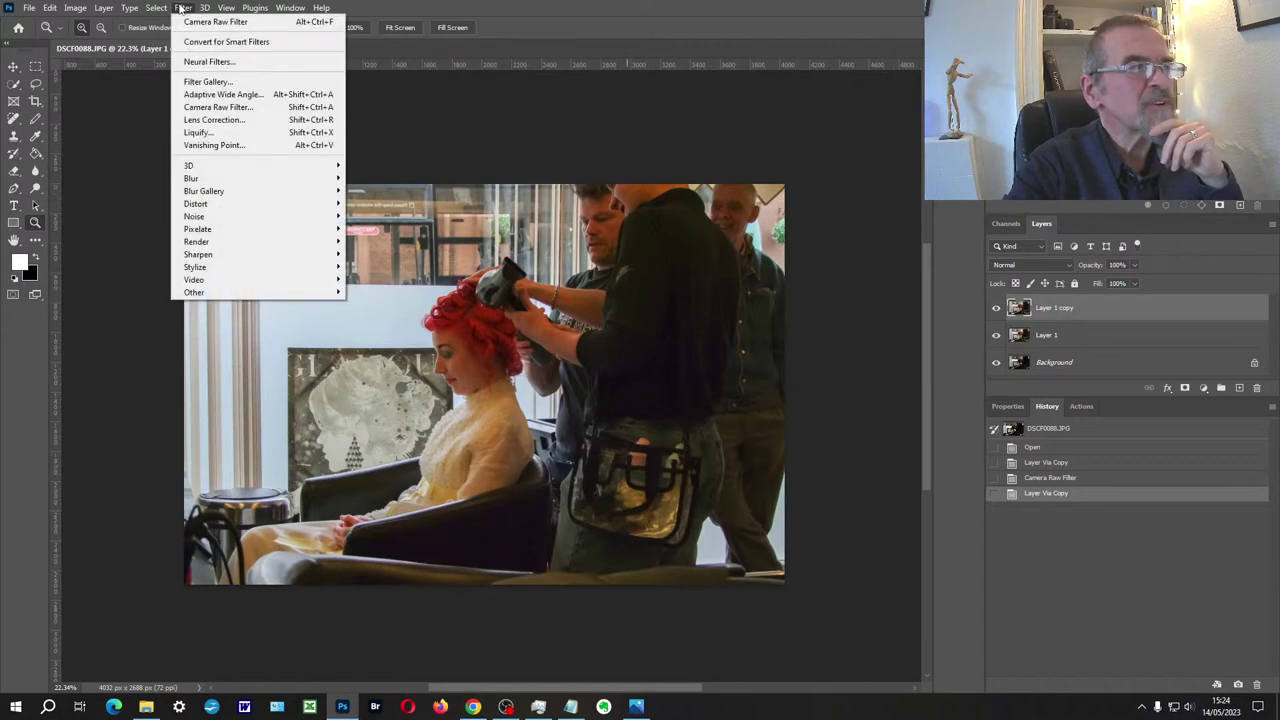
pyautogui.click(262, 107)
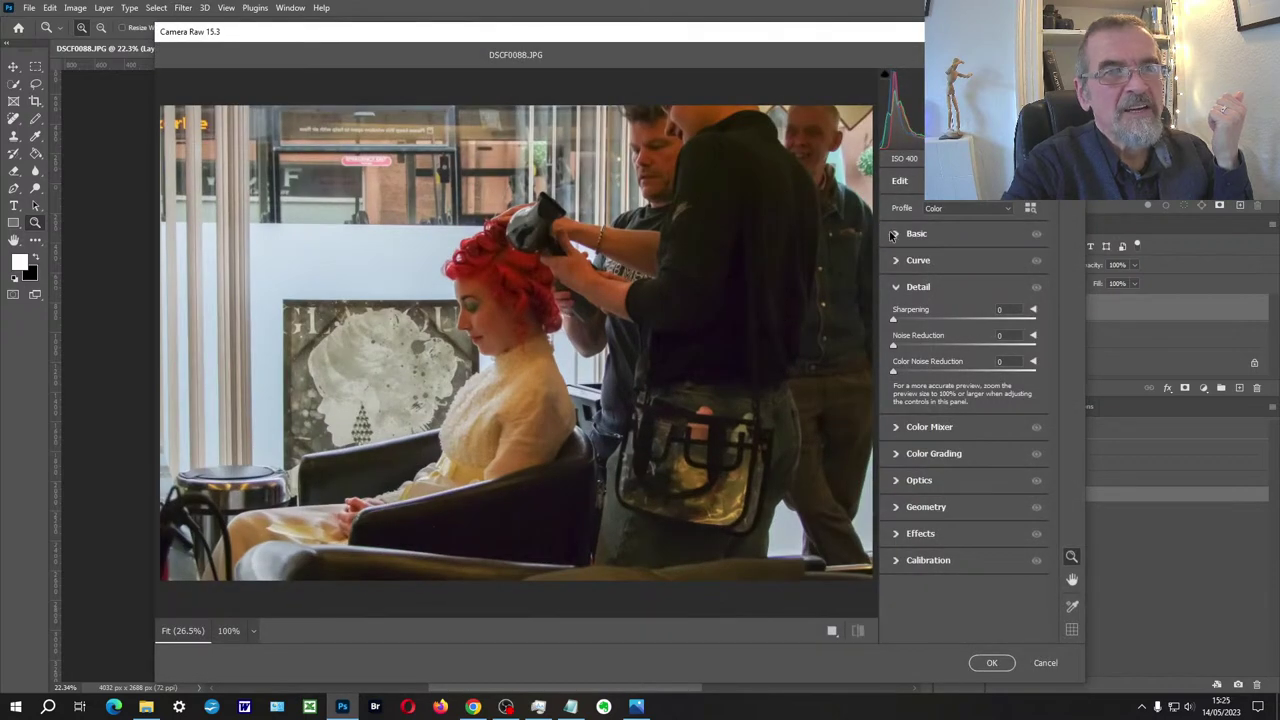
pyautogui.click(890, 236)
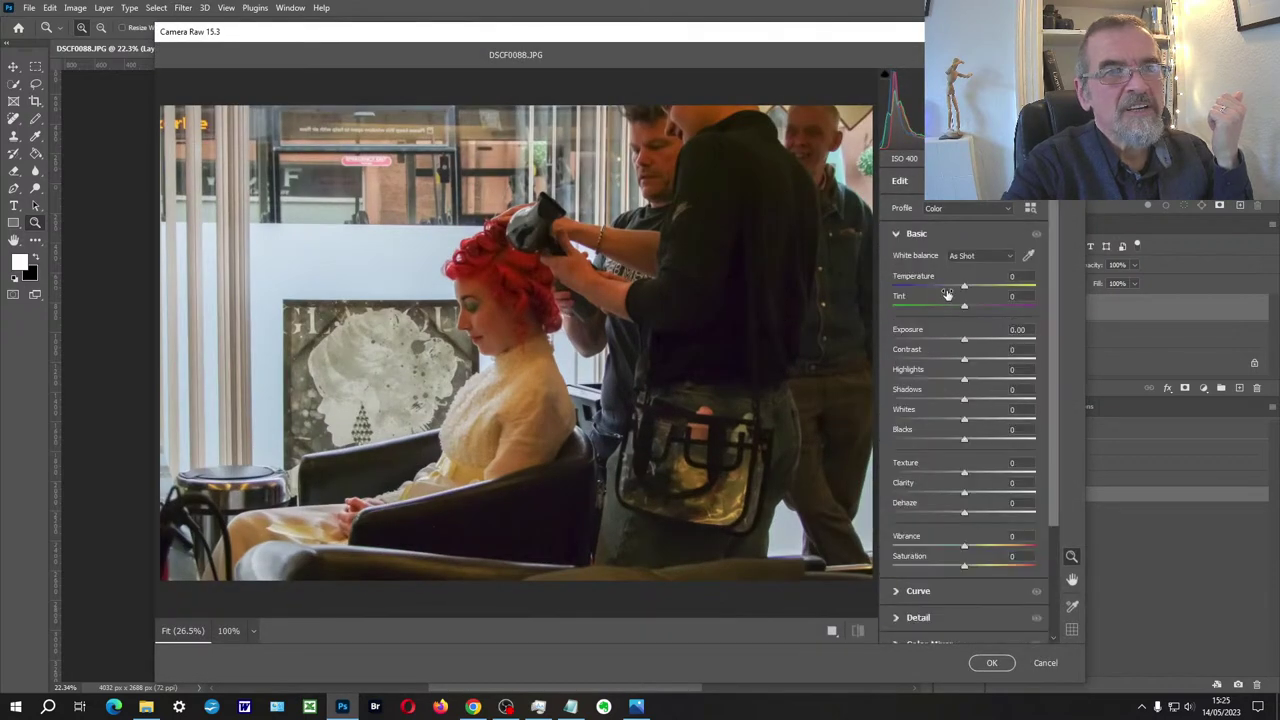
pyautogui.moveTo(964, 290); pyautogui.dragTo(950, 279)
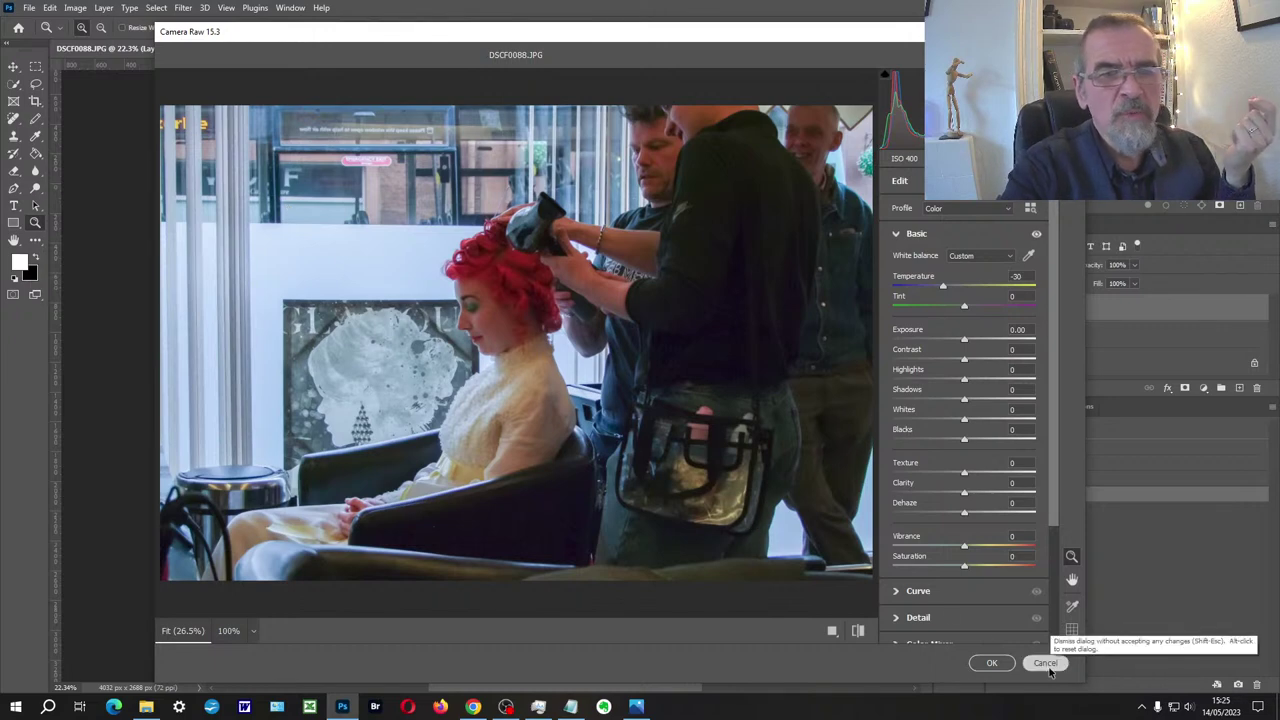
pyautogui.click(990, 663)
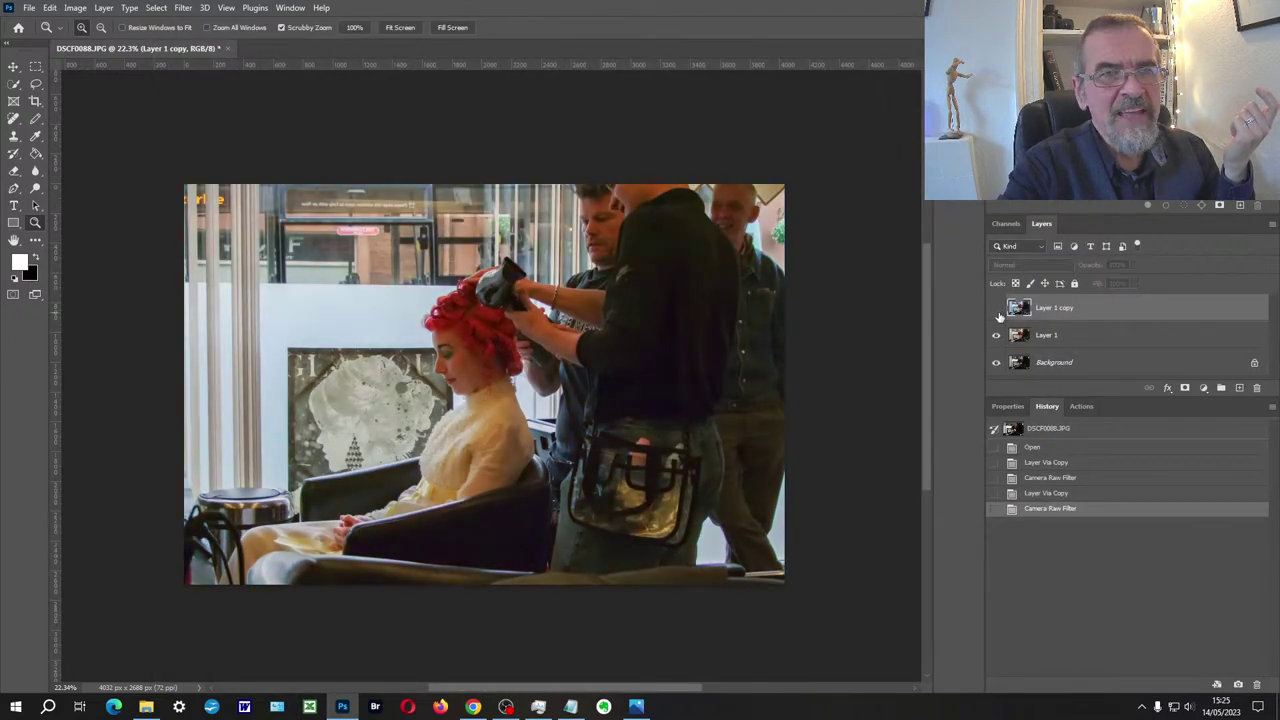
# Step: Hide Layer 1 and its copy, and duplicate the Background layer
pyautogui.moveTo(996, 309); pyautogui.dragTo(995, 341)
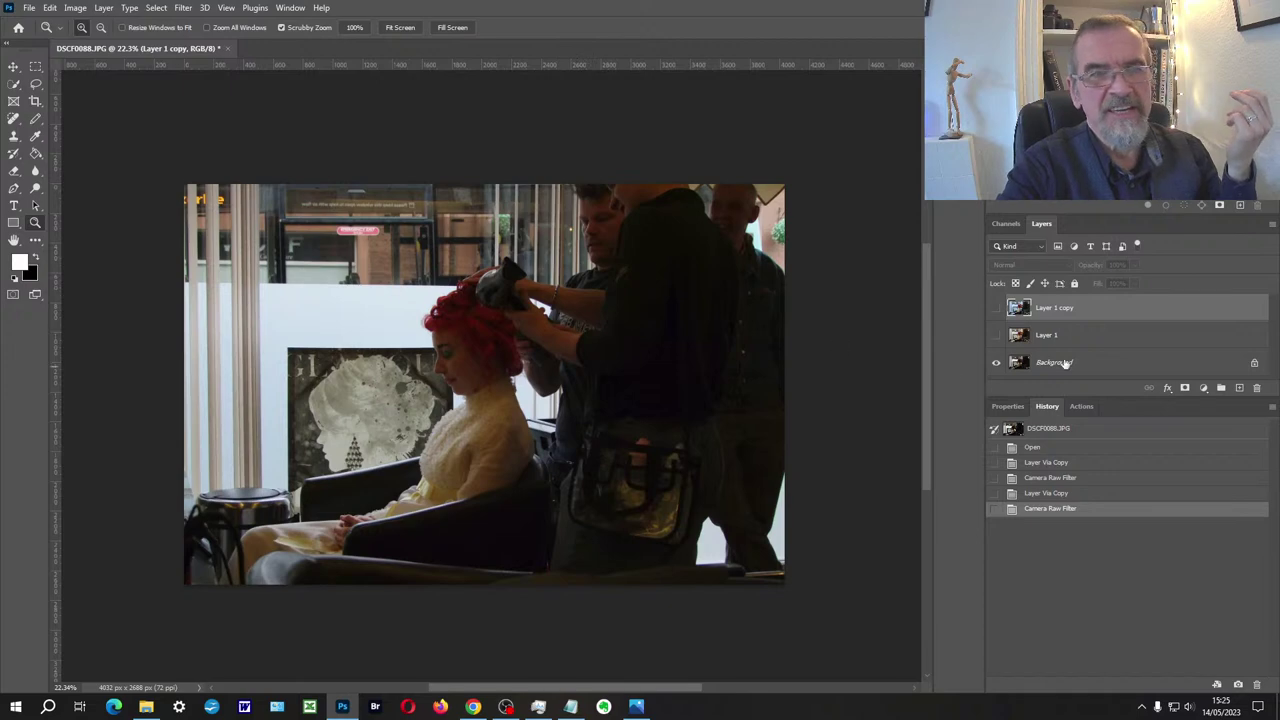
pyautogui.click(1066, 364)
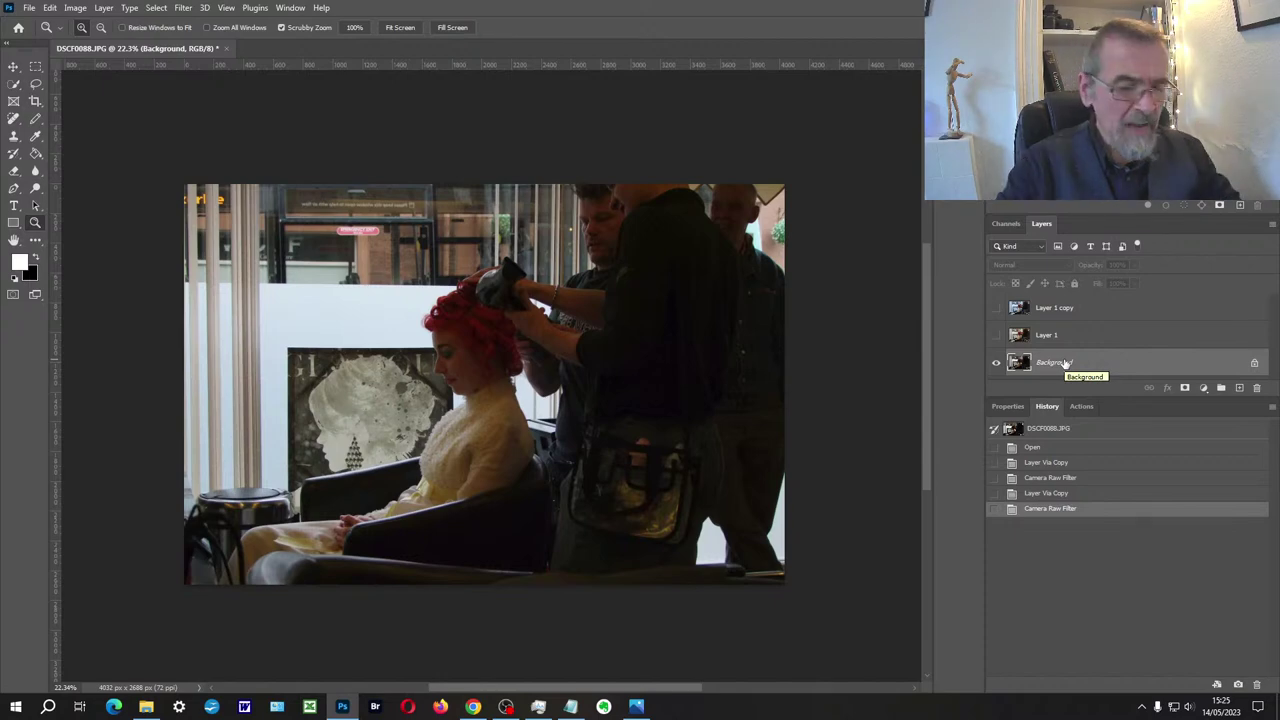
pyautogui.hotkey('ctrl', 'j')
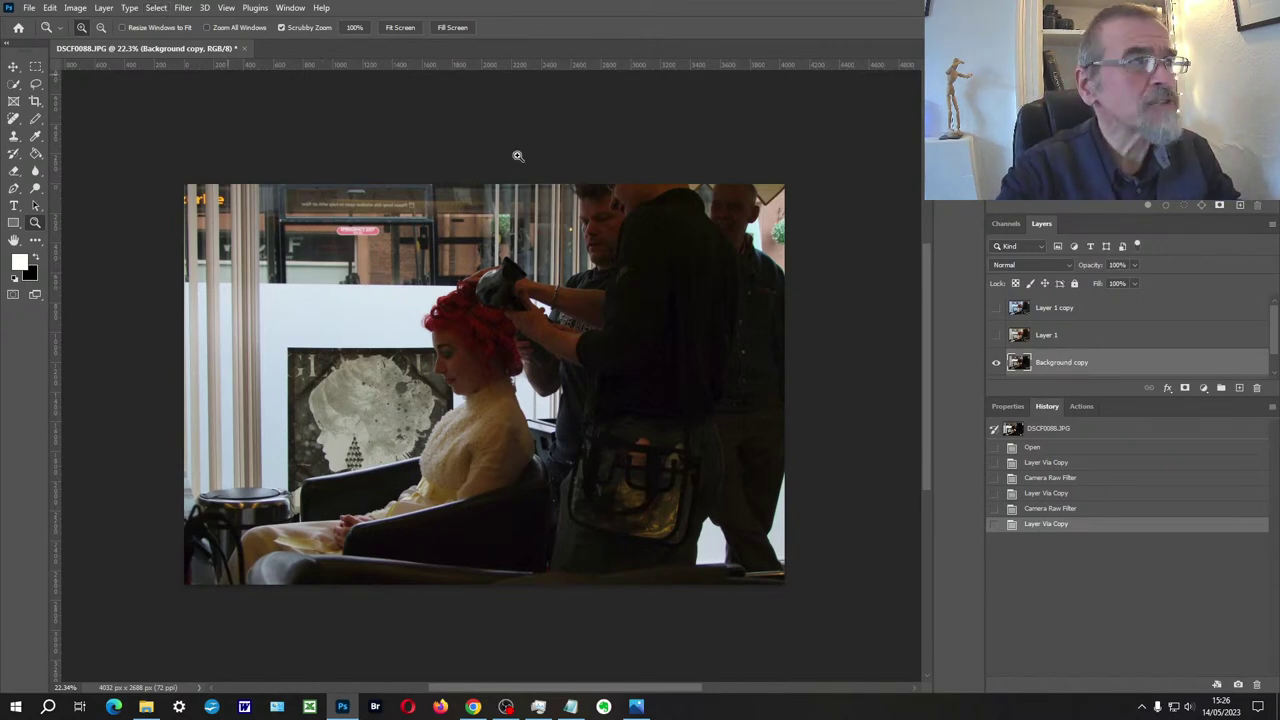
pyautogui.scroll(-1, 1160, 330)
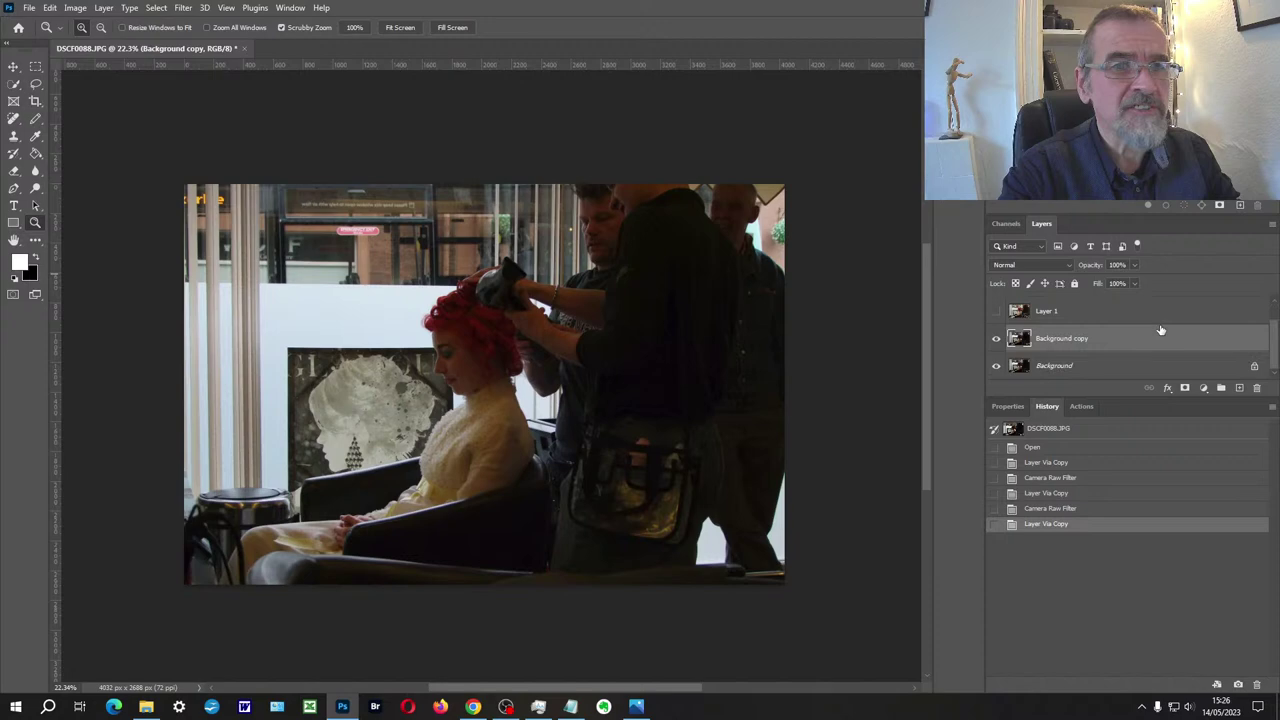
# Step: In the Camera Raw Filter, apply automatic tone settings to the background copy, and set Highlights to -77 and Saturation to -100
pyautogui.click(183, 8)
pyautogui.click(201, 107)
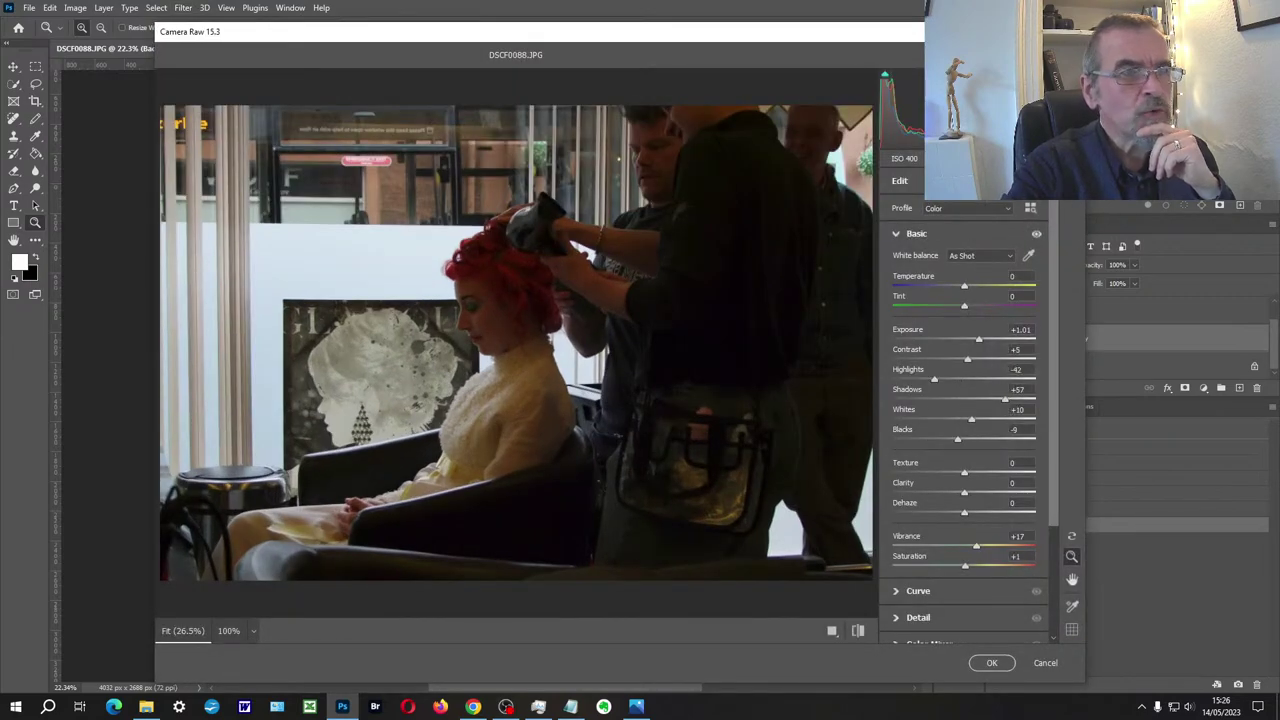
pyautogui.hotkey('ctrl', 'u')
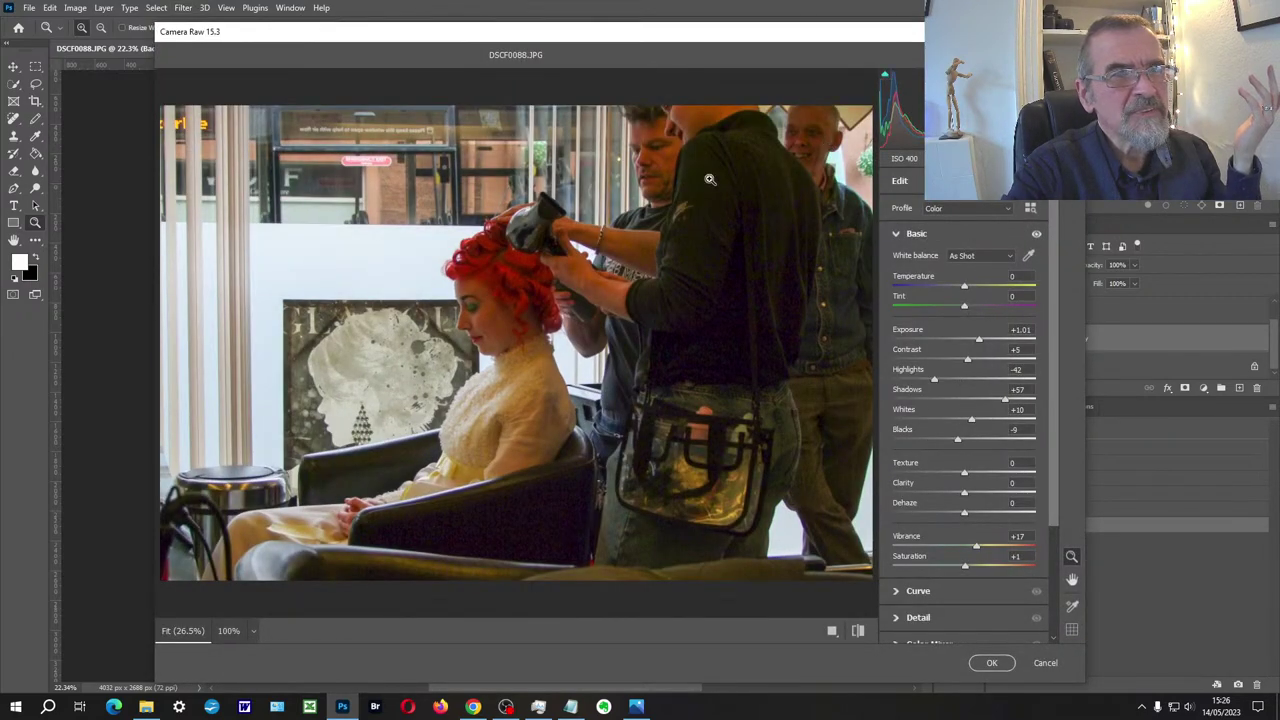
pyautogui.moveTo(935, 380); pyautogui.dragTo(909, 381)
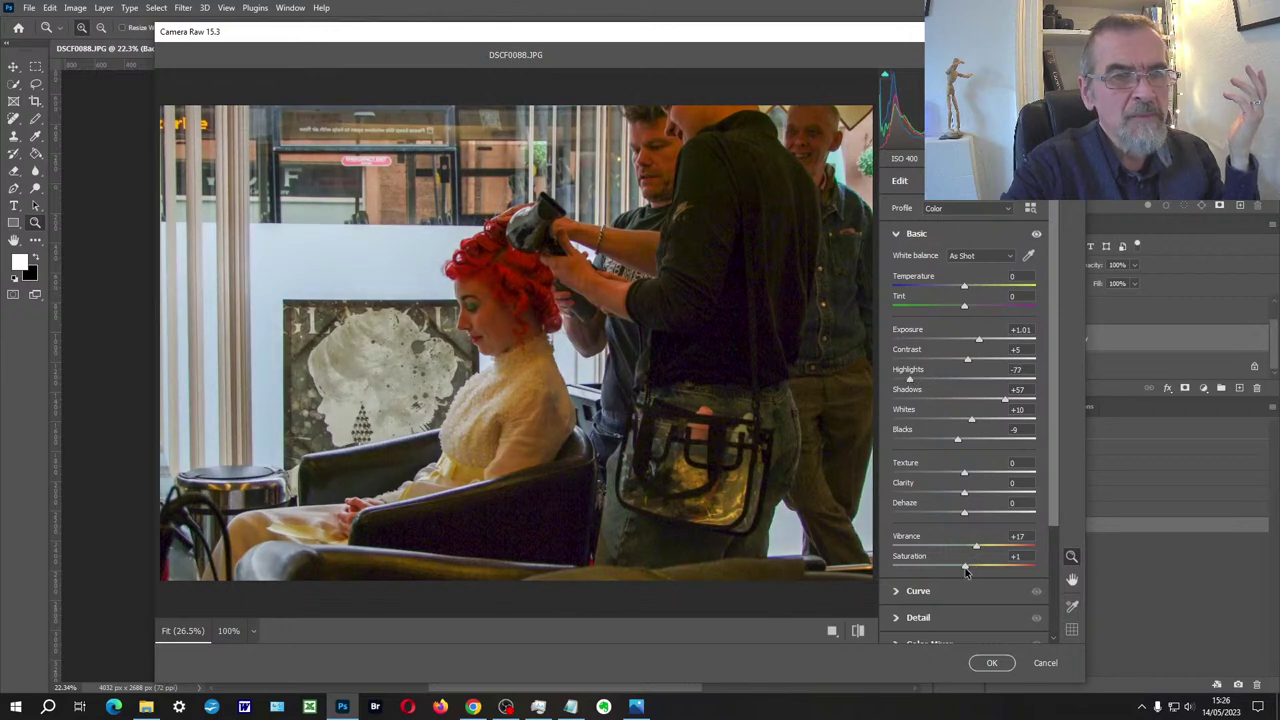
pyautogui.moveTo(966, 567); pyautogui.dragTo(853, 567)
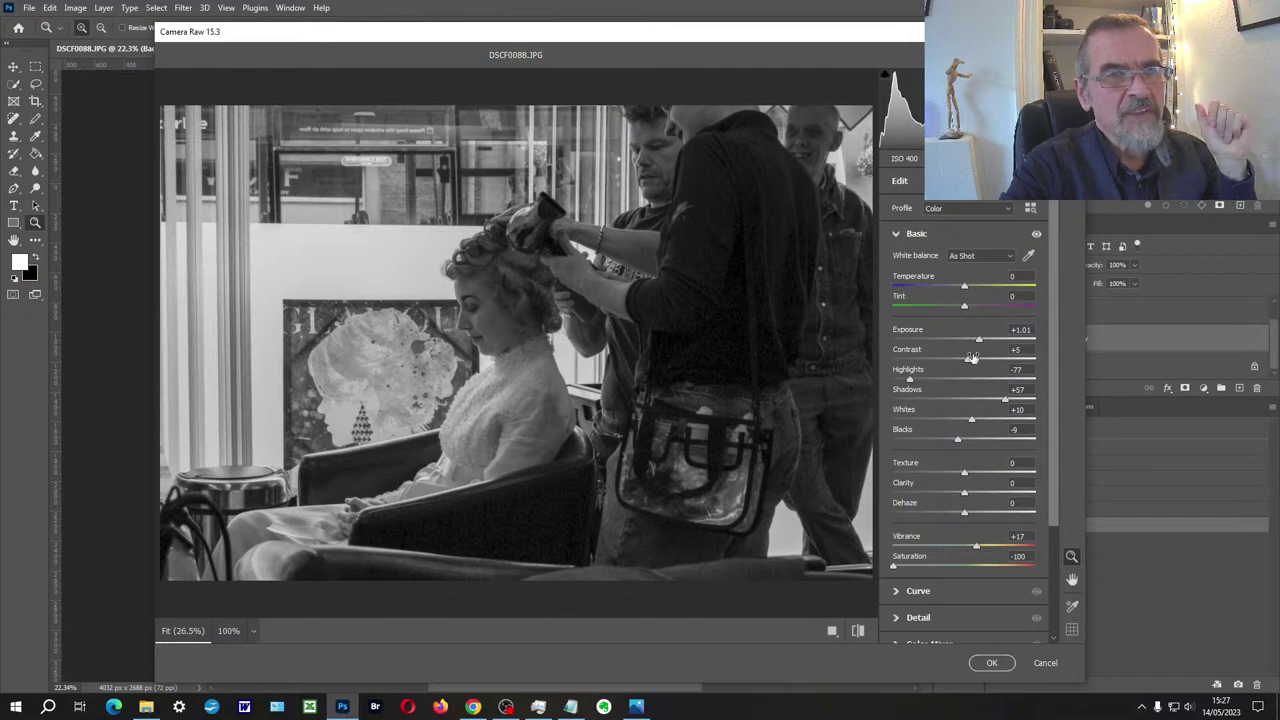
# Step: In the Camera Raw Filter, set Contrast to +40, Clarity to +95 and Highlights to -100 for the black-and-white copy
pyautogui.moveTo(968, 365)
pyautogui.mouseDown()
pyautogui.moveTo(988, 362)
pyautogui.moveTo(976, 366)
pyautogui.mouseUp()
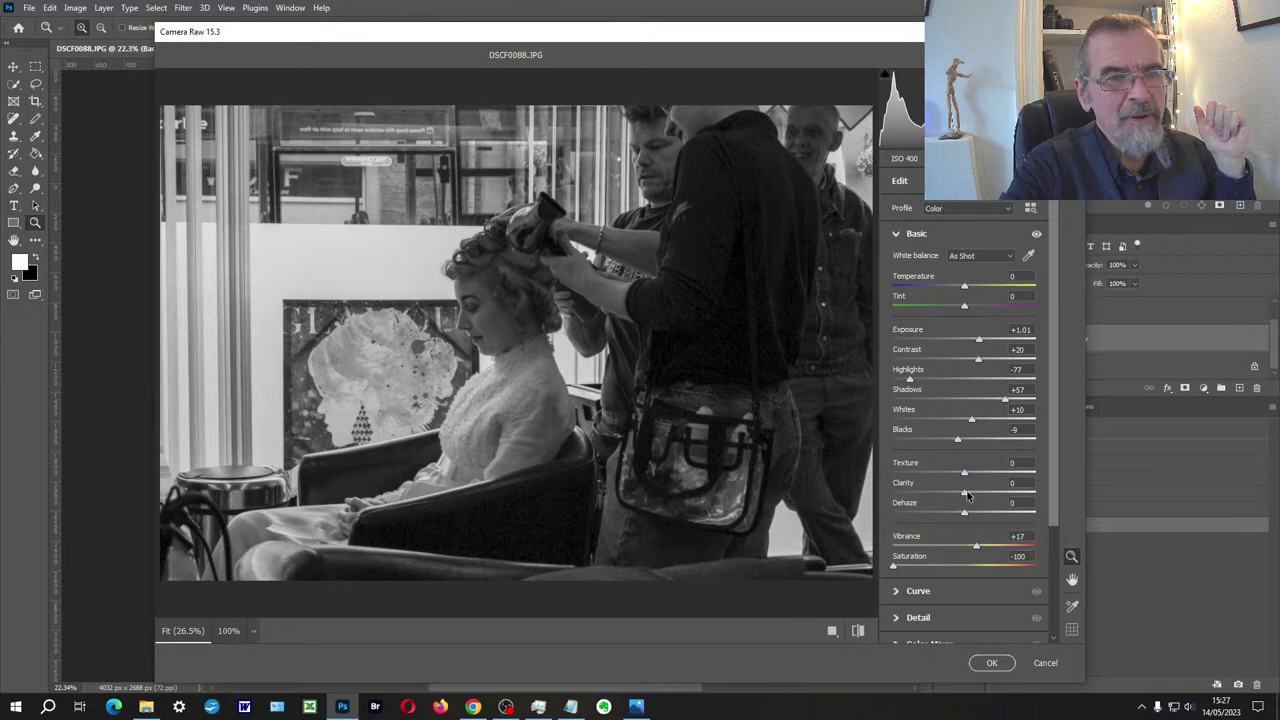
pyautogui.moveTo(966, 495); pyautogui.dragTo(1038, 494)
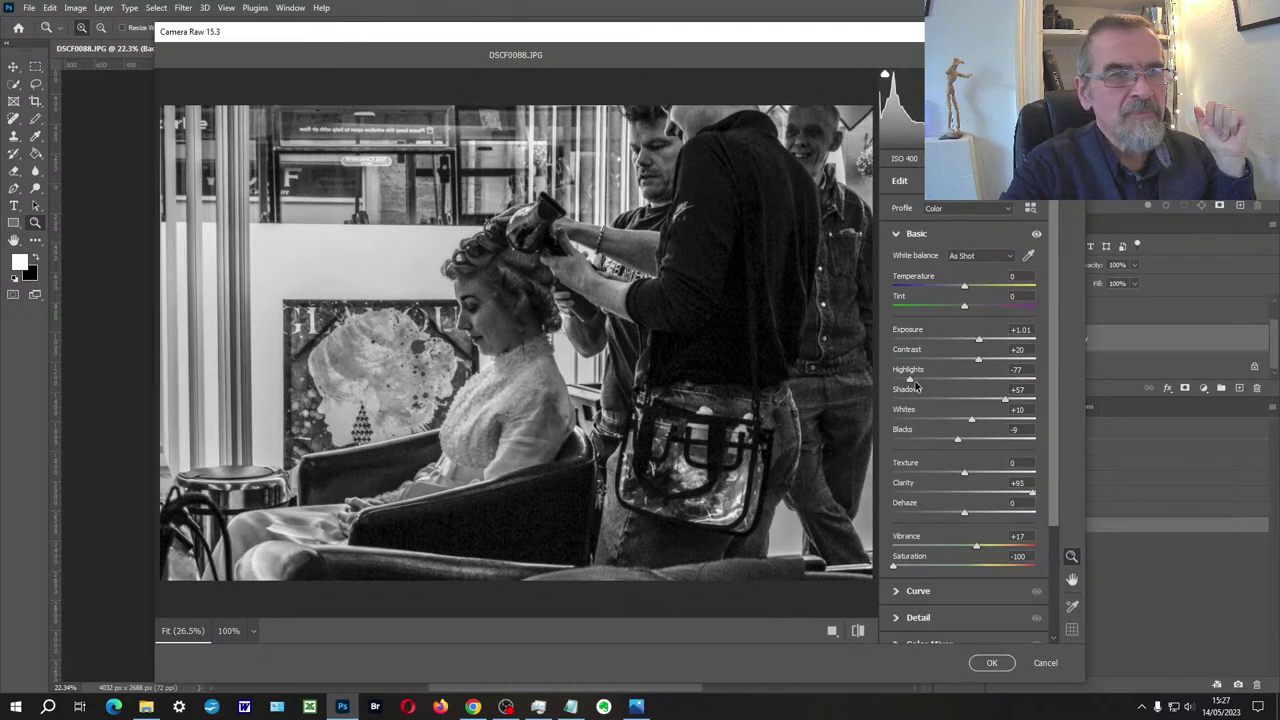
pyautogui.moveTo(911, 381); pyautogui.dragTo(895, 382)
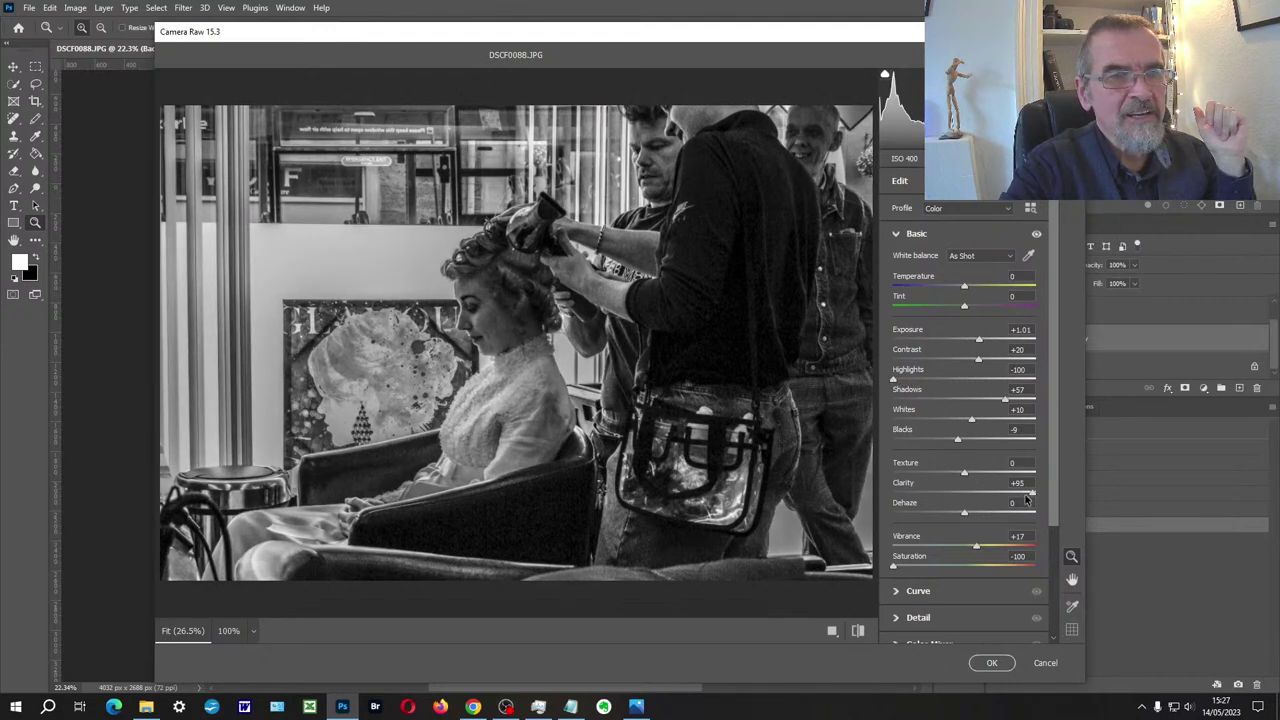
pyautogui.moveTo(977, 366); pyautogui.dragTo(993, 364)
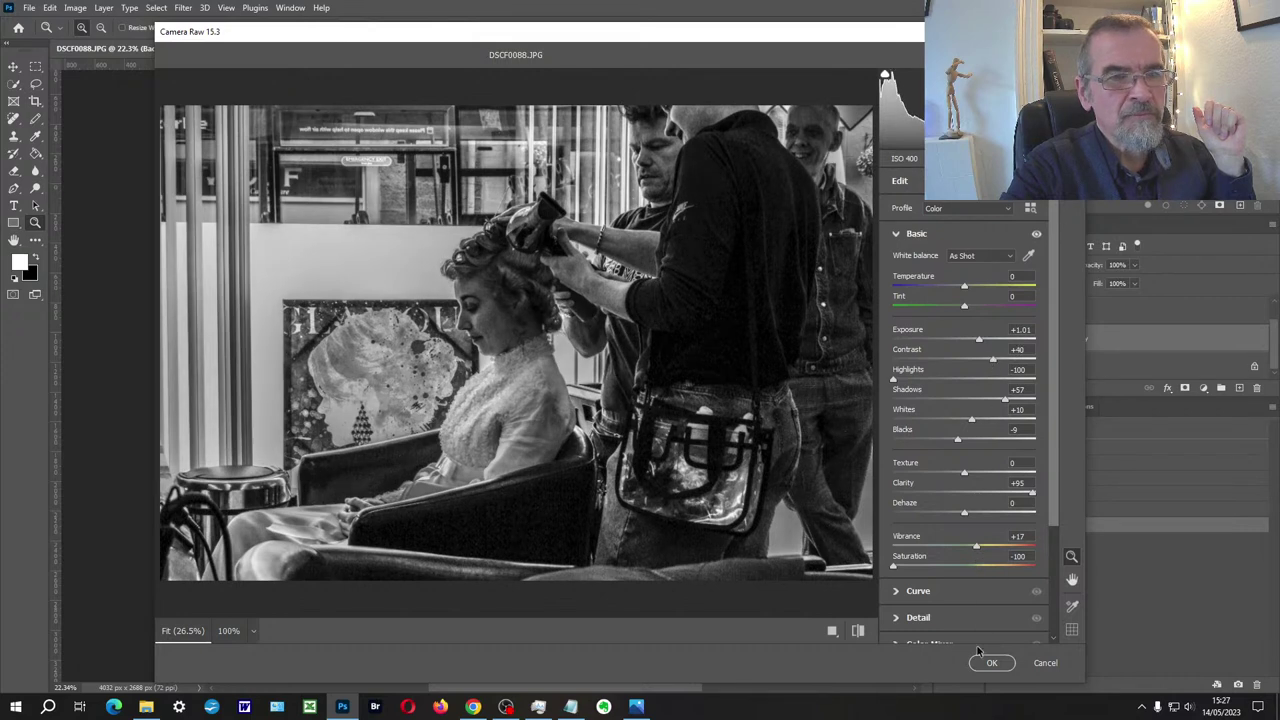
# Step: Set the Optics Vignette to -8 and apply the Camera Raw Filter to the background copy
pyautogui.scroll(-3, 961, 598)
pyautogui.click(898, 553)
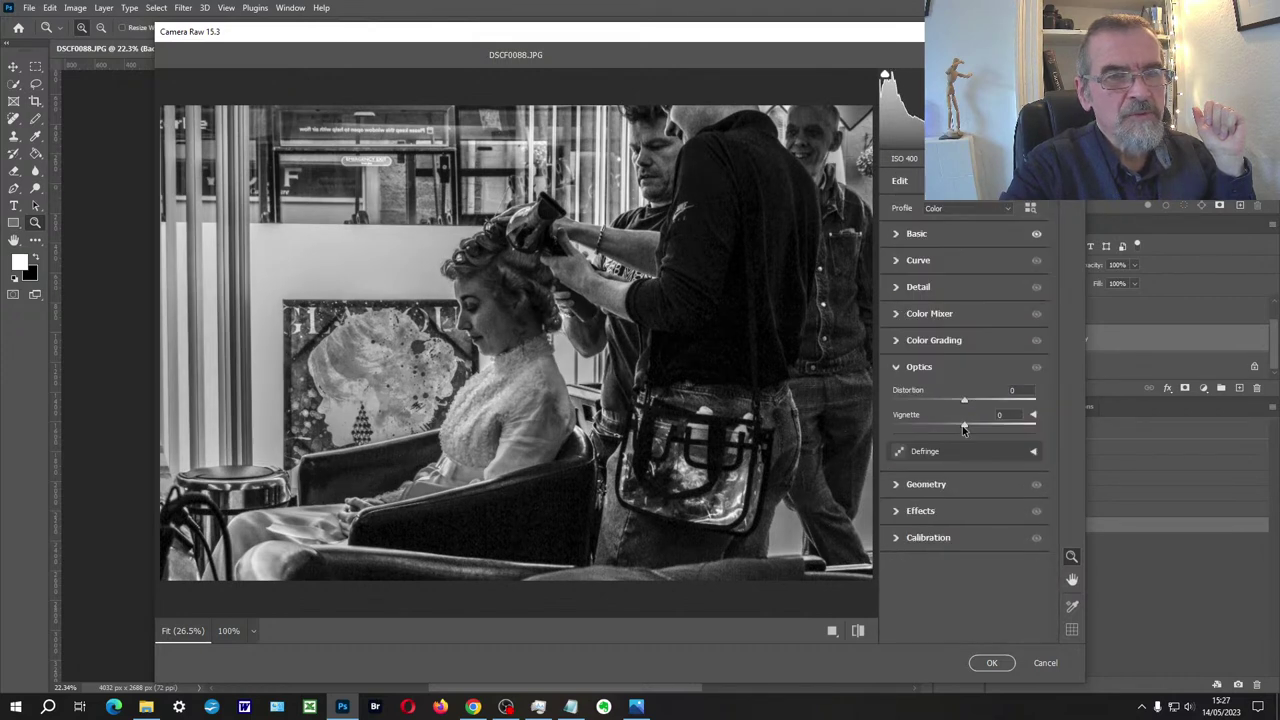
pyautogui.moveTo(966, 428)
pyautogui.mouseDown()
pyautogui.moveTo(940, 428)
pyautogui.moveTo(960, 440)
pyautogui.moveTo(957, 428)
pyautogui.mouseUp()
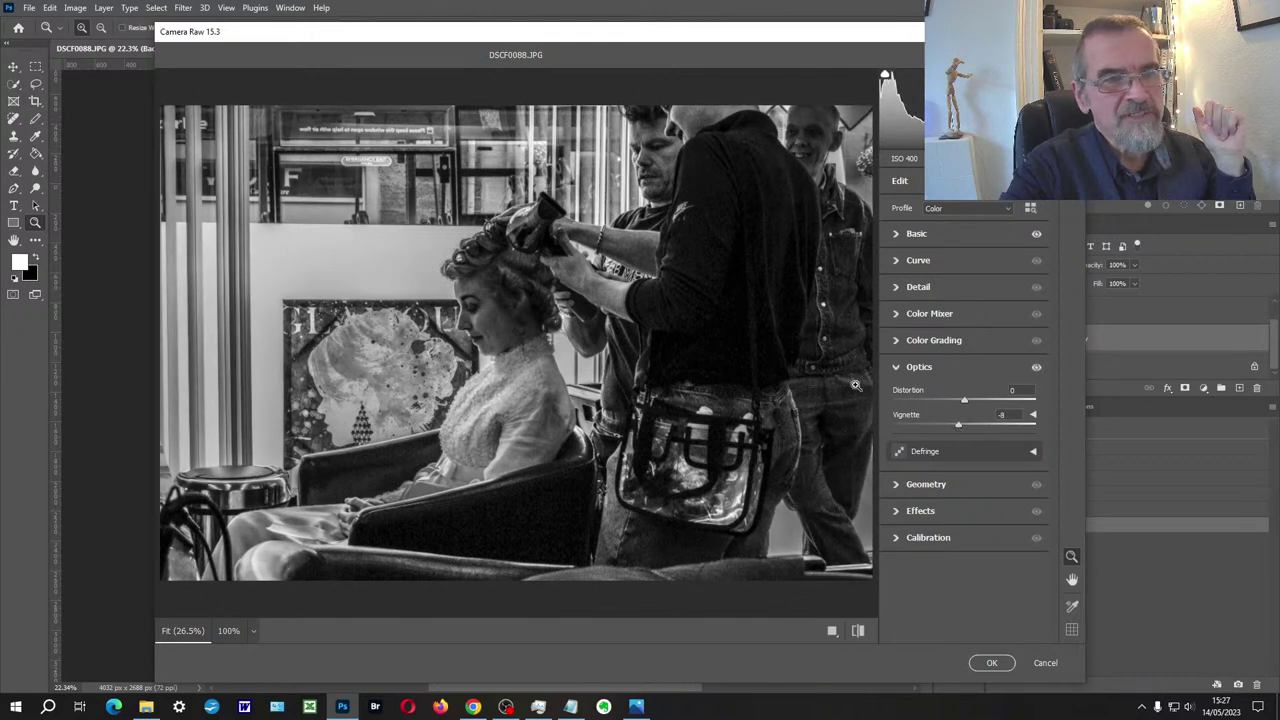
pyautogui.click(980, 665)
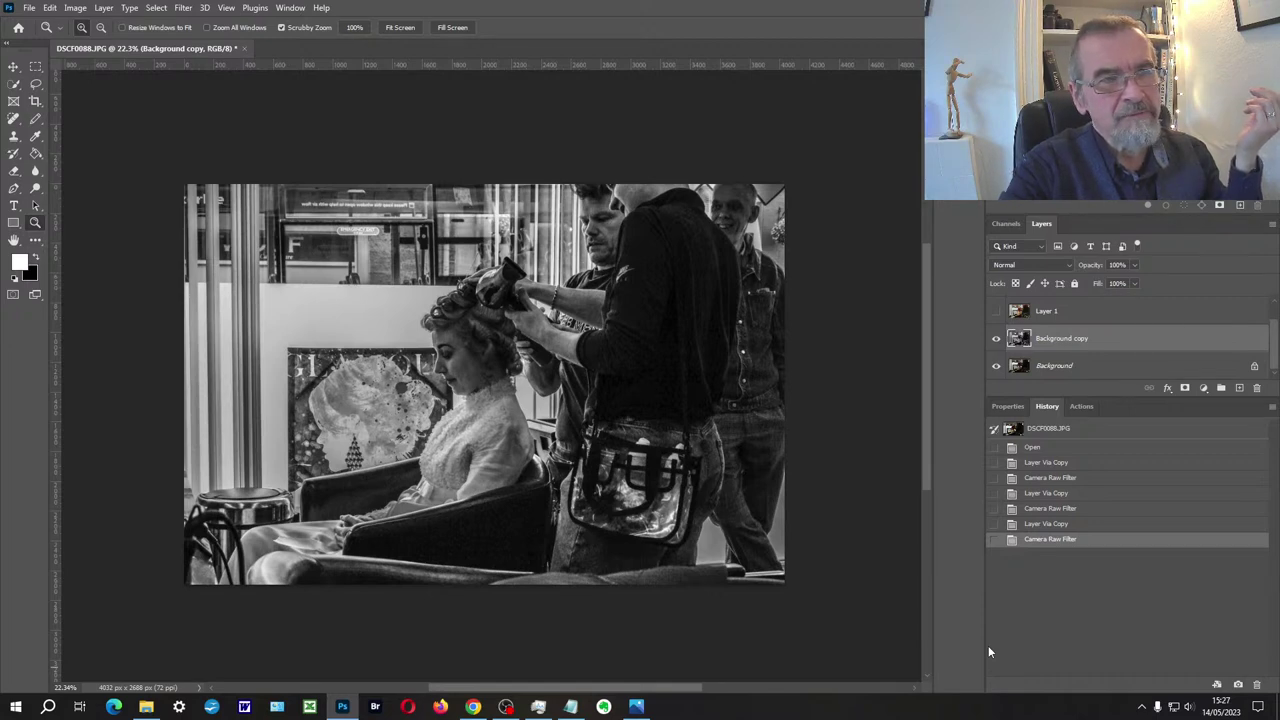
# Step: Examine the grain on the woman's face up close in the black-and-white version
pyautogui.click(470, 403)
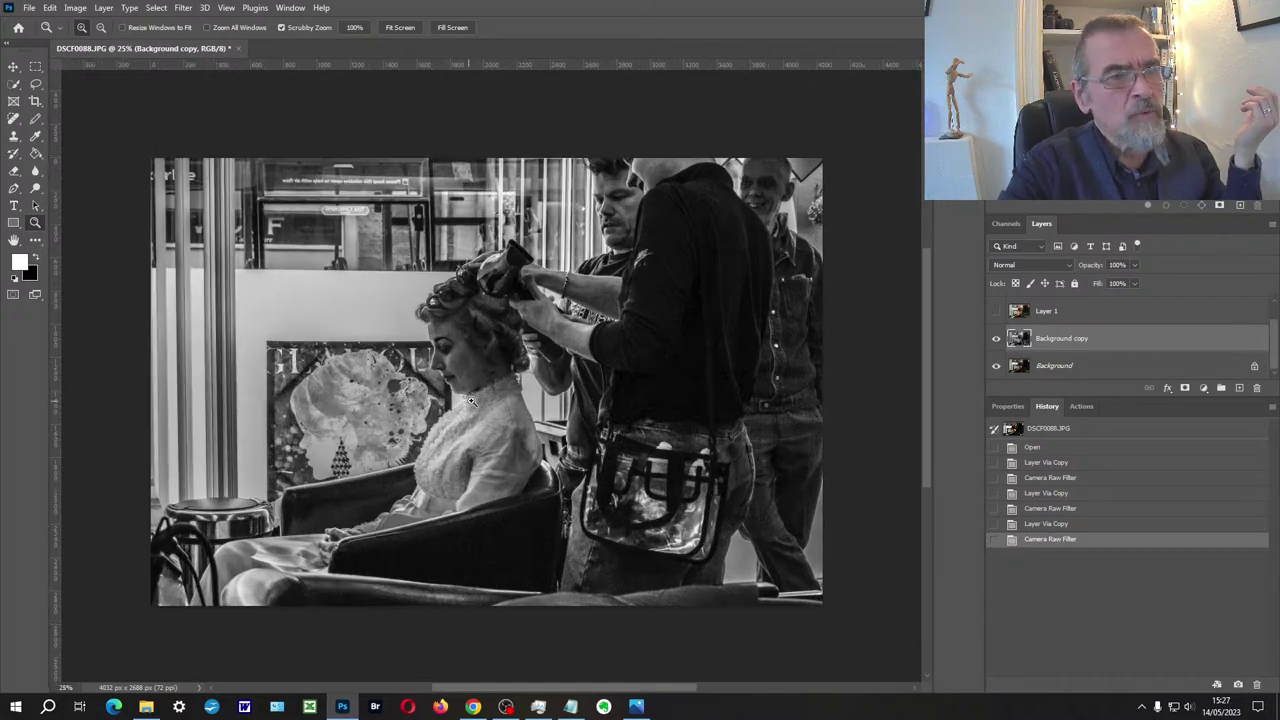
pyautogui.click(481, 394)
pyautogui.click(481, 394)
pyautogui.click(474, 369)
pyautogui.click(440, 322)
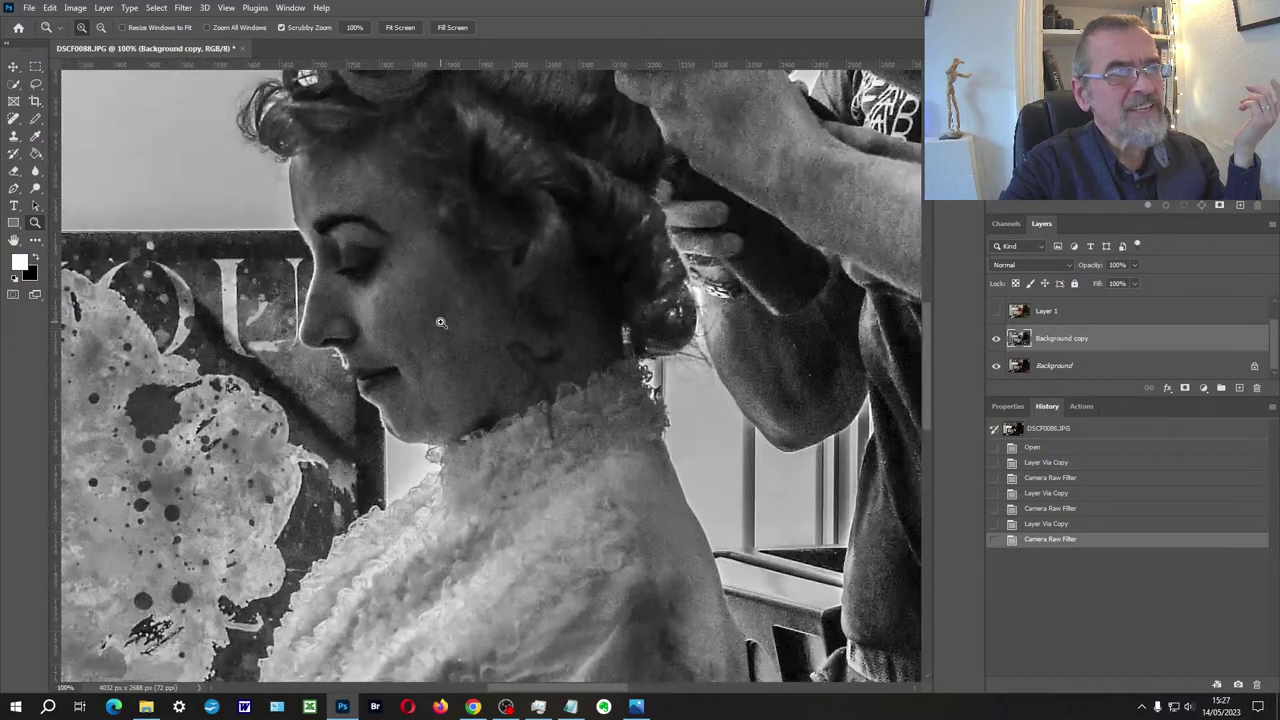
pyautogui.click(440, 322)
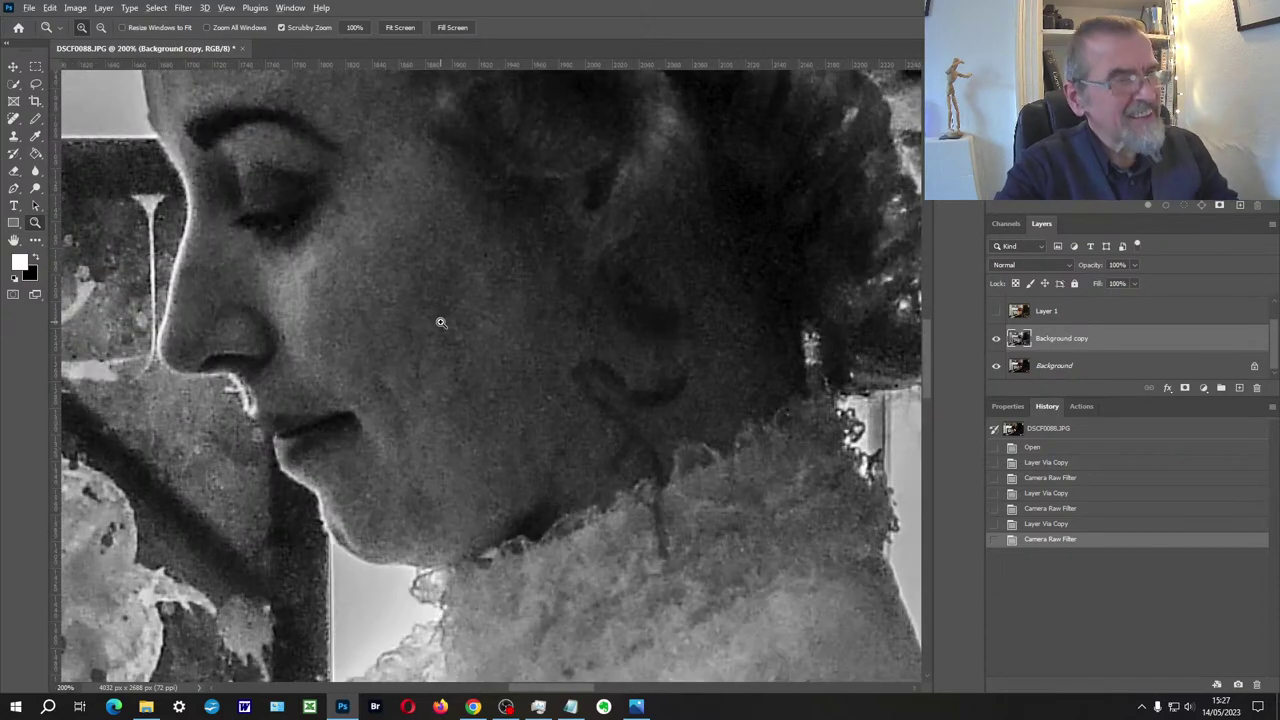
pyautogui.keyDown('alt'); pyautogui.click(440, 322); pyautogui.keyUp('alt')
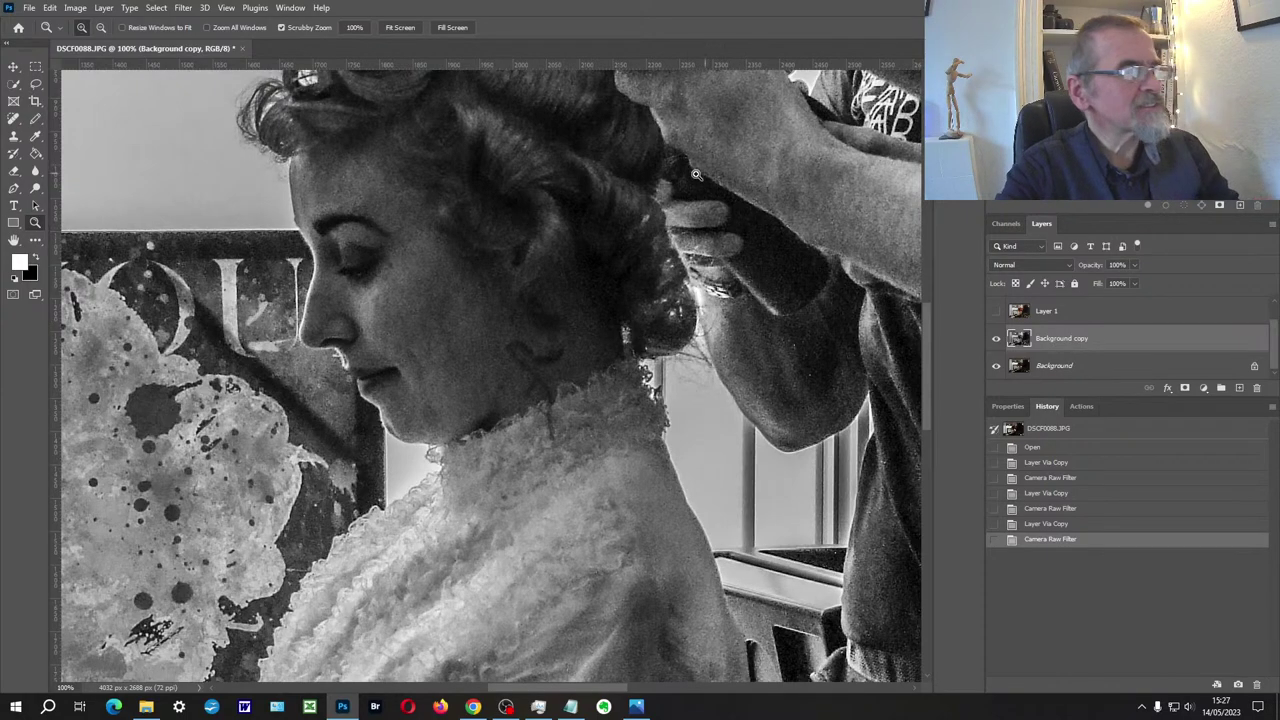
# Step: Inspect the pixel-level noise around the hairdresser's fingers and forearm, and return to a 50% view of the photo
pyautogui.click(729, 147)
pyautogui.click(729, 147)
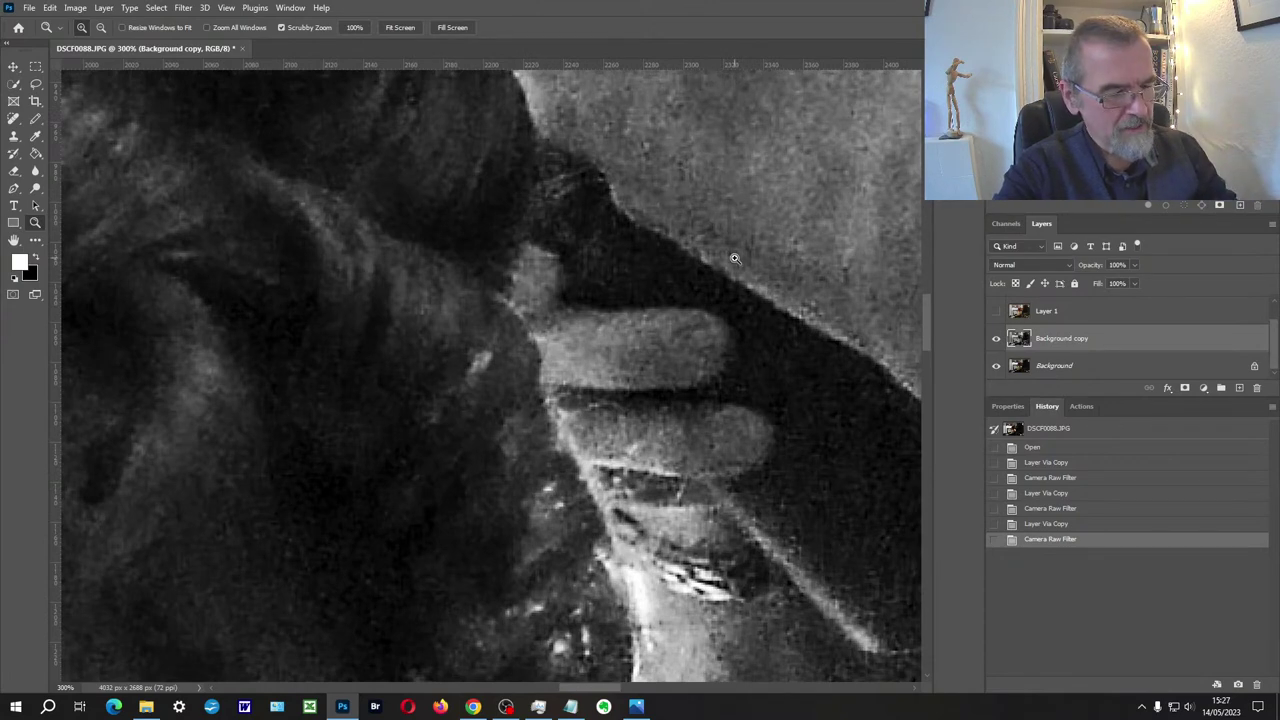
pyautogui.keyDown('alt'); pyautogui.click(740, 257); pyautogui.keyUp('alt')
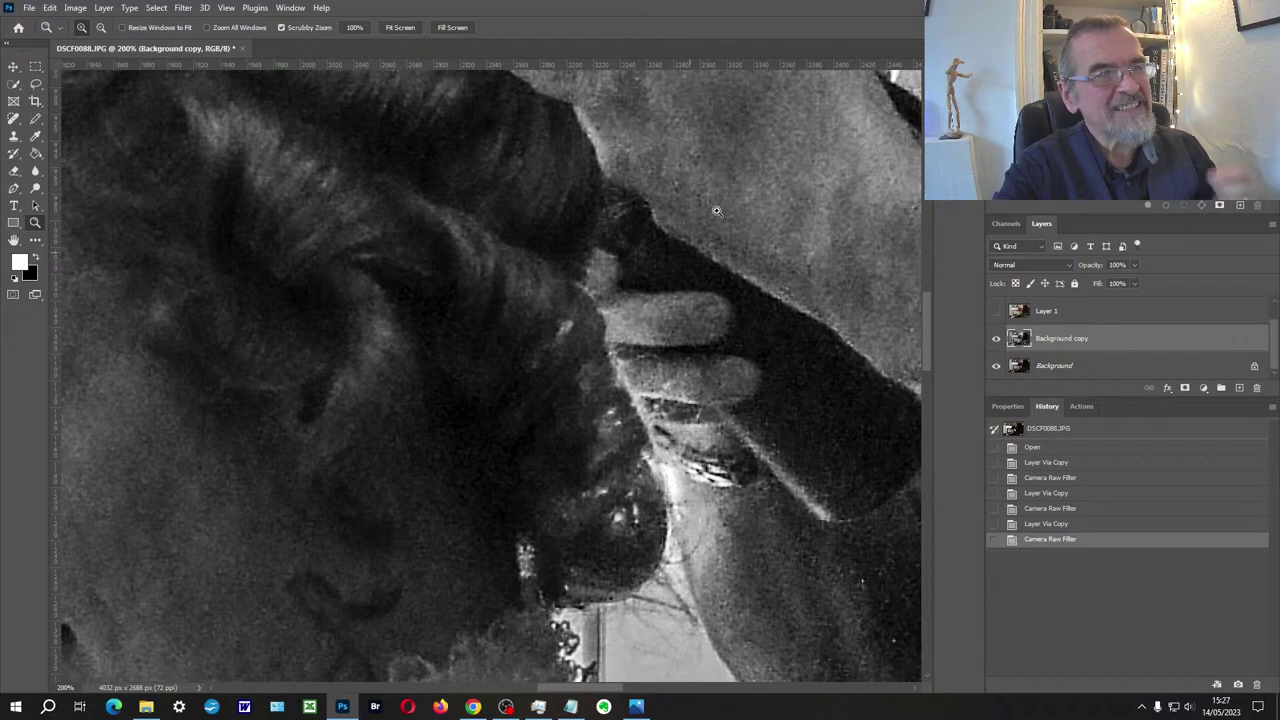
pyautogui.click(755, 258)
pyautogui.click(745, 264)
pyautogui.click(730, 272)
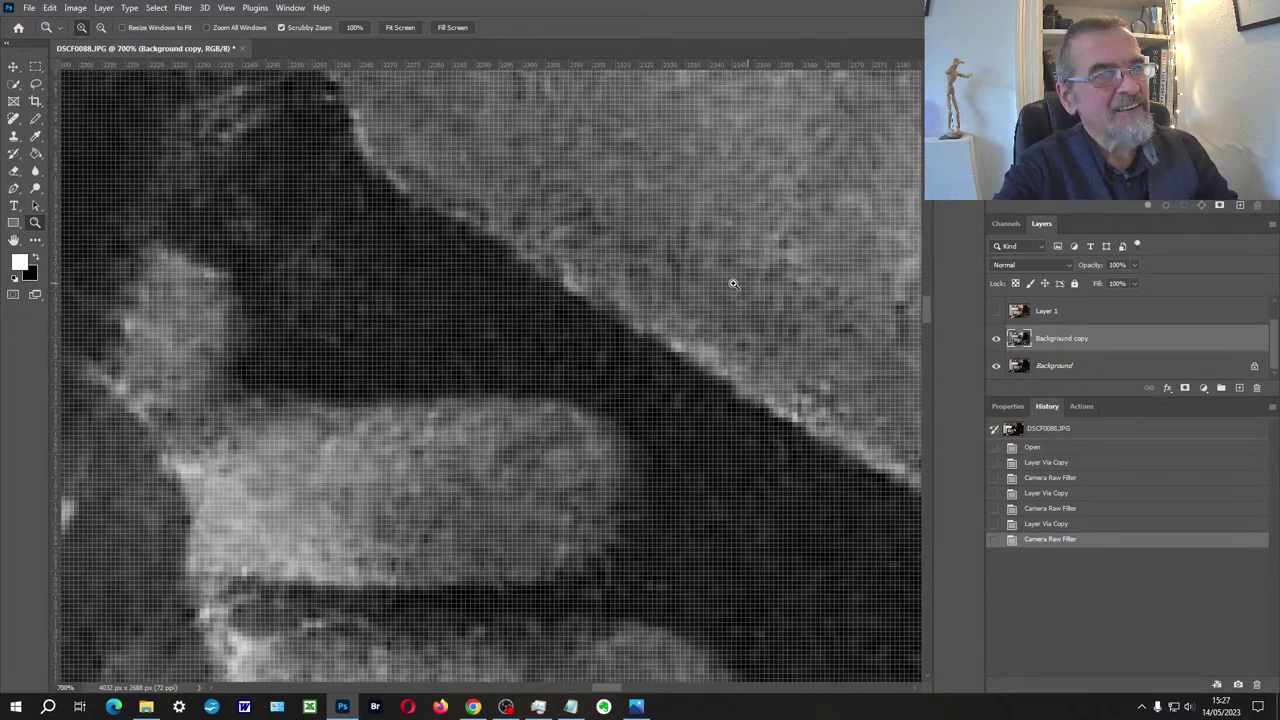
pyautogui.click(719, 280)
pyautogui.keyDown('alt'); pyautogui.click(719, 280); pyautogui.keyUp('alt')
pyautogui.moveTo(731, 220); pyautogui.dragTo(437, 245)
pyautogui.keyDown('alt'); pyautogui.click(548, 182); pyautogui.keyUp('alt')
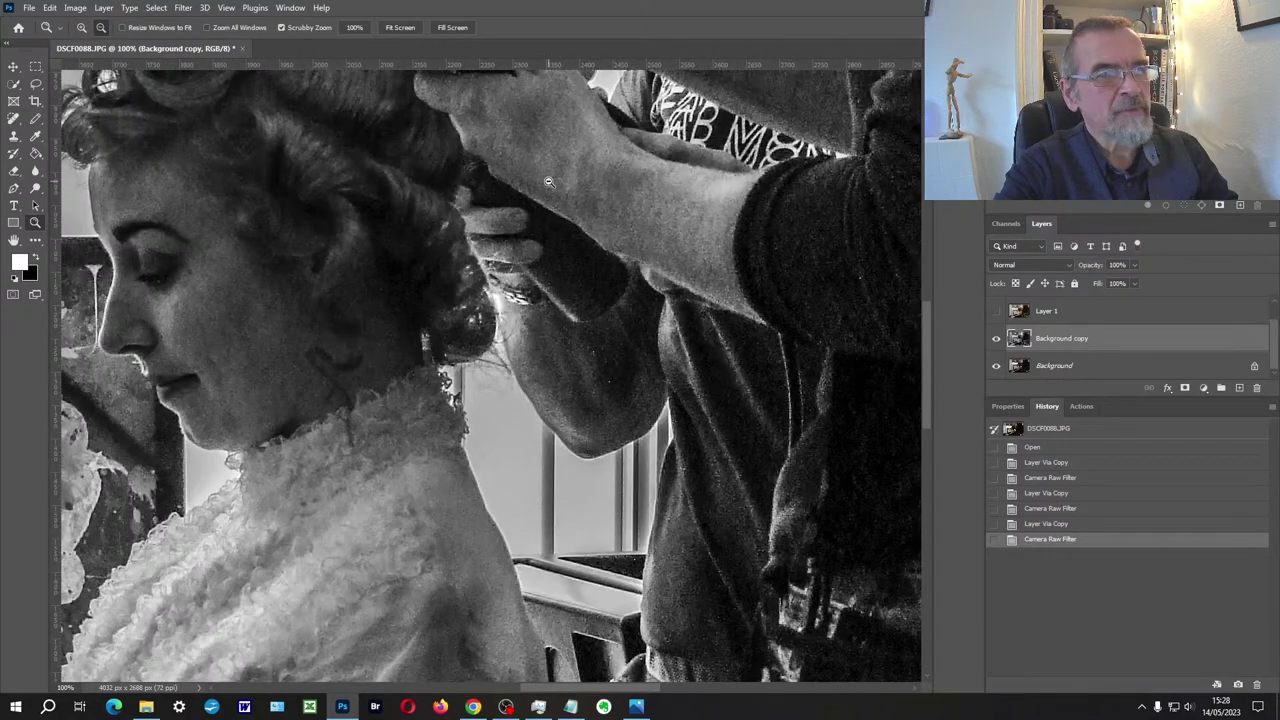
pyautogui.keyDown('alt'); pyautogui.click(548, 182); pyautogui.keyUp('alt')
pyautogui.keyDown('alt'); pyautogui.click(533, 223); pyautogui.keyUp('alt')
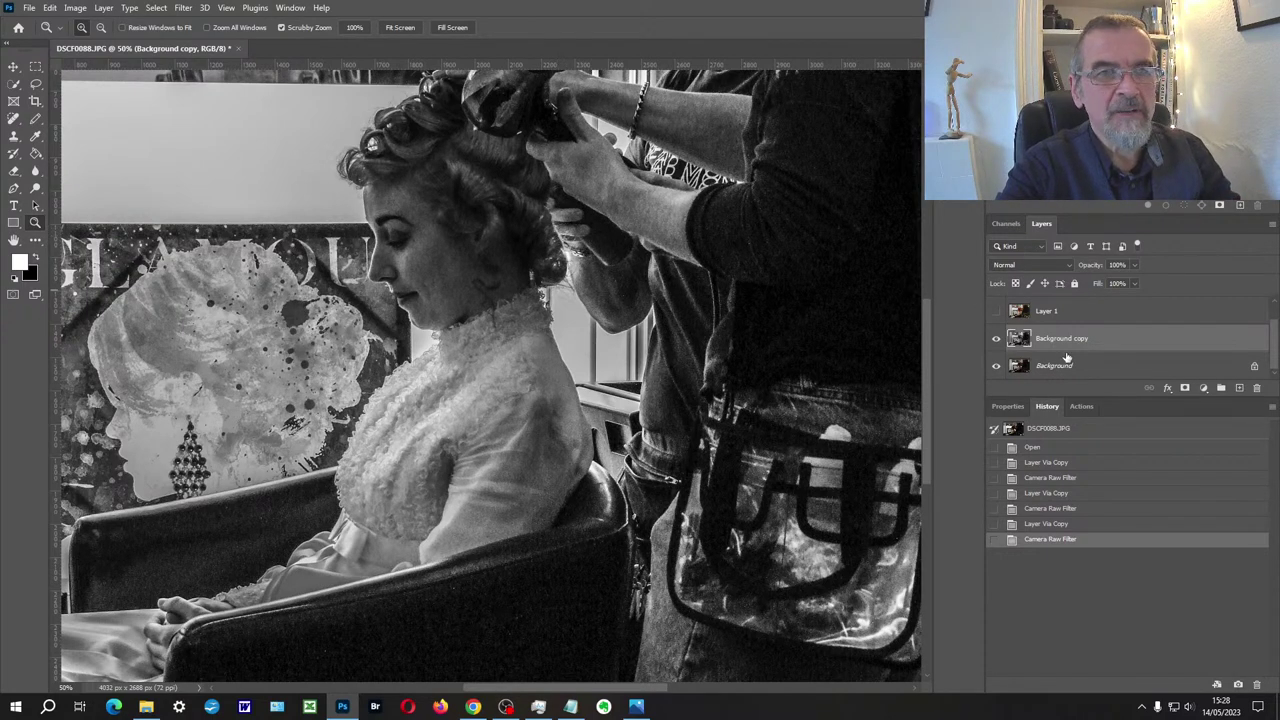
# Step: Duplicate the black-and-white layer and apply Add Noise to the copy with Amount 4.87%, Gaussian distribution and Monochromatic
pyautogui.hotkey('ctrl', 'j')
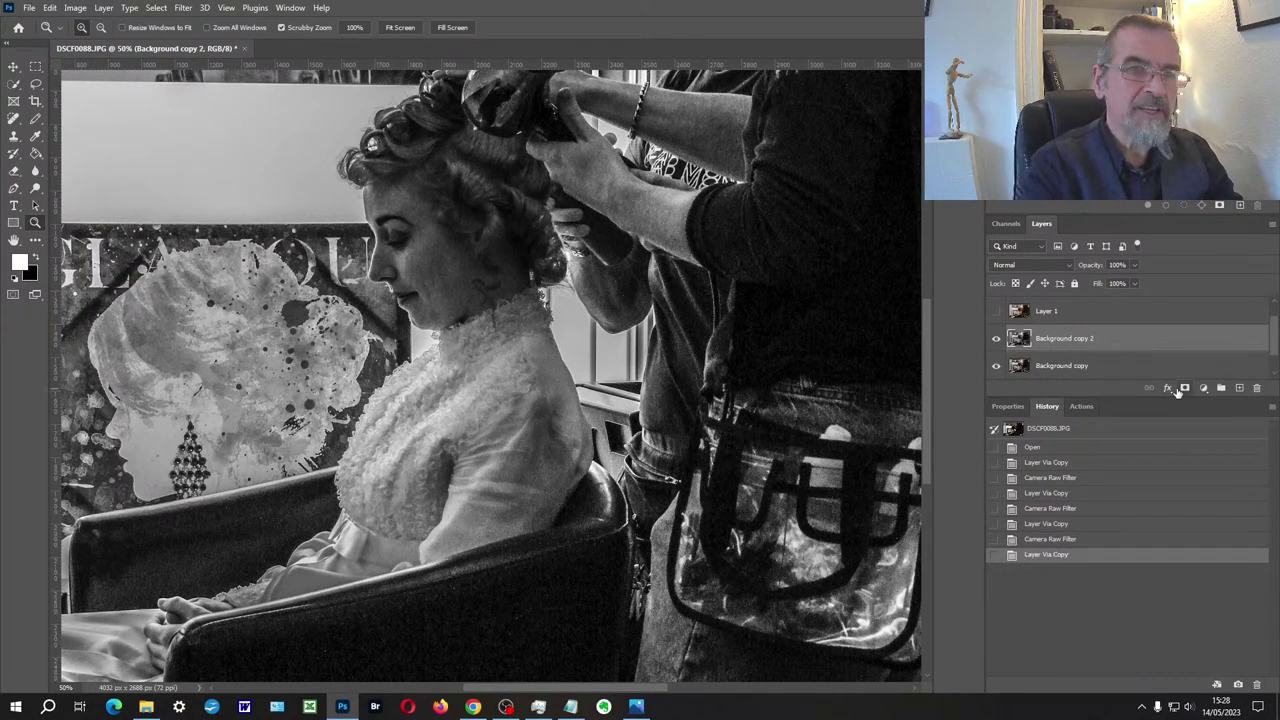
pyautogui.click(183, 8)
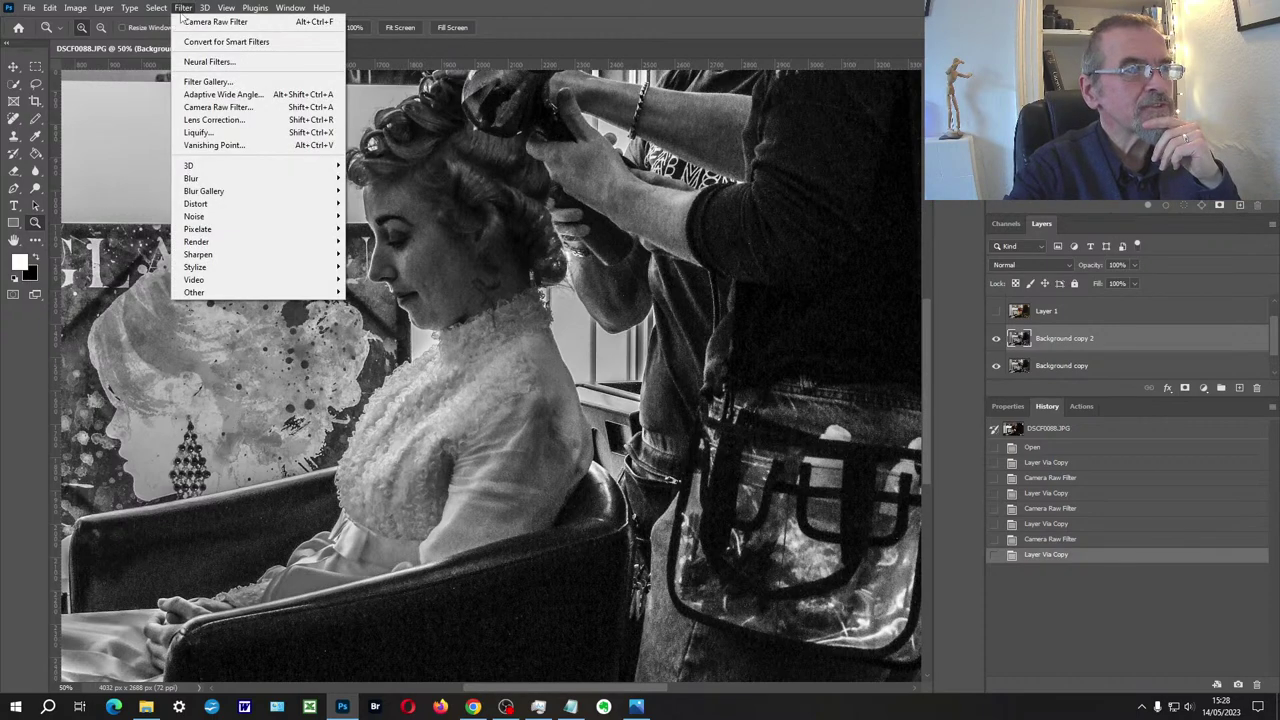
pyautogui.click(375, 216)
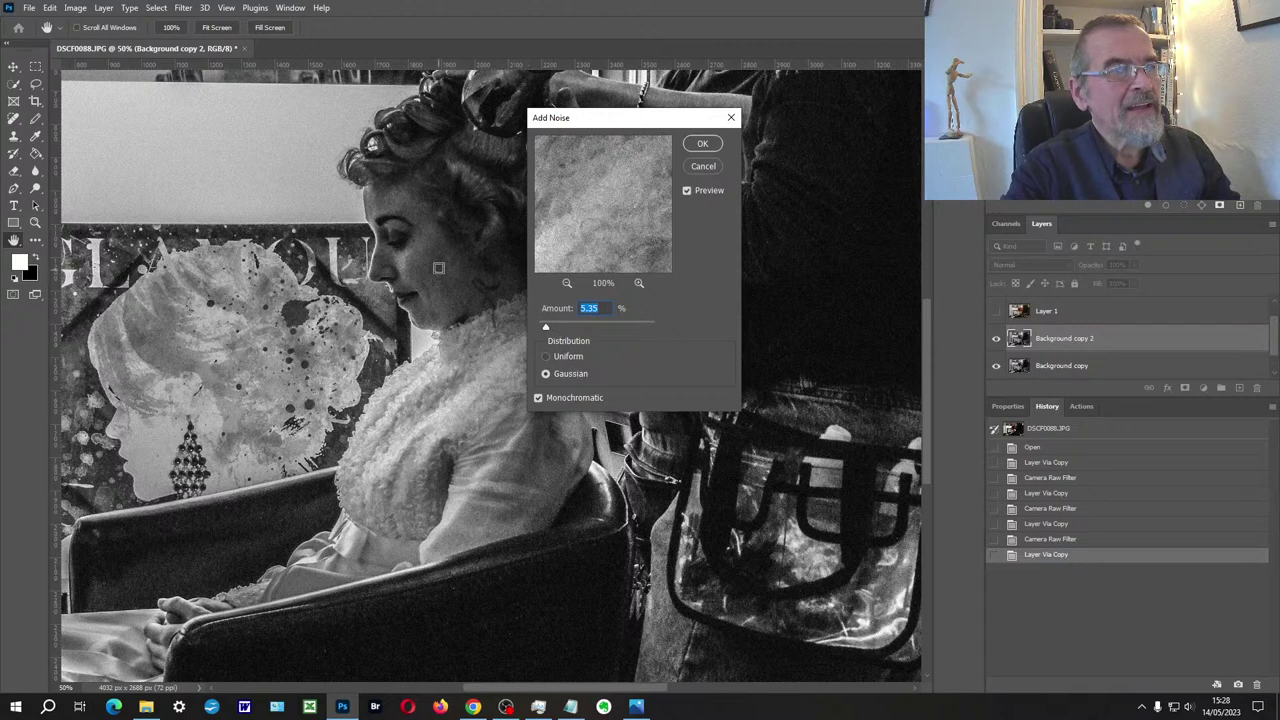
pyautogui.press('alt')
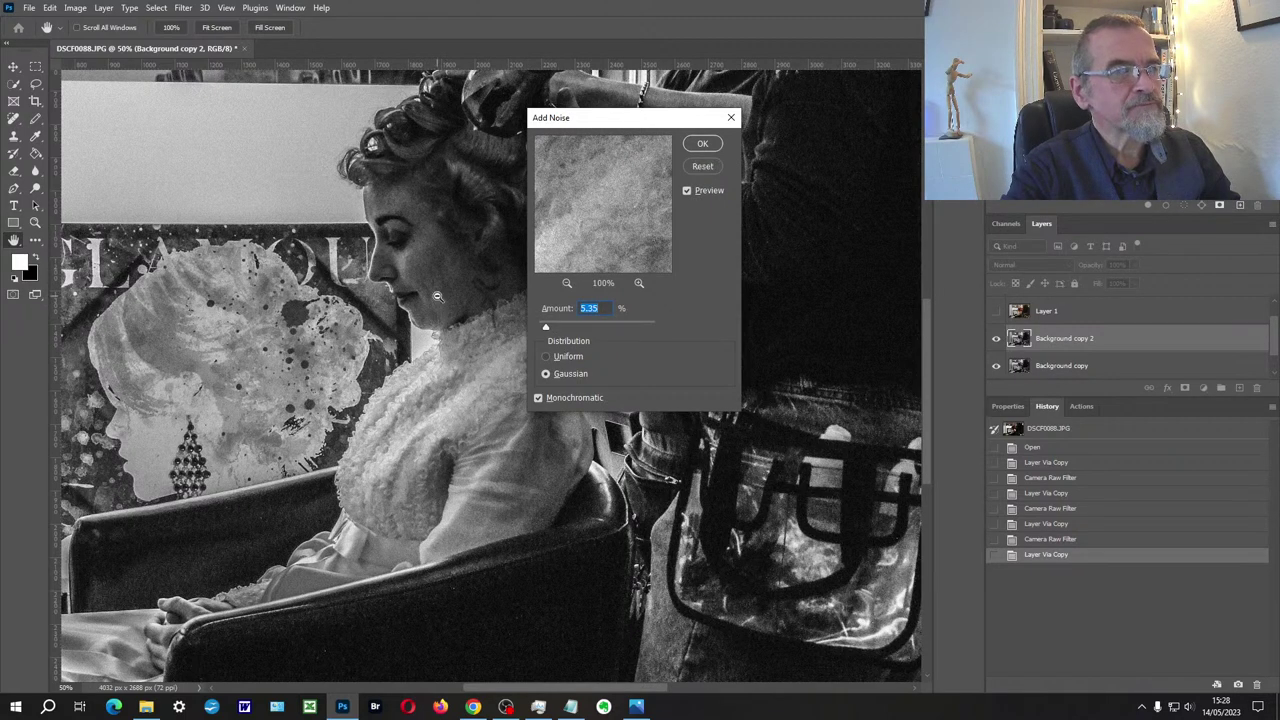
pyautogui.moveTo(547, 330)
pyautogui.mouseDown()
pyautogui.moveTo(585, 327)
pyautogui.moveTo(538, 335)
pyautogui.mouseUp()
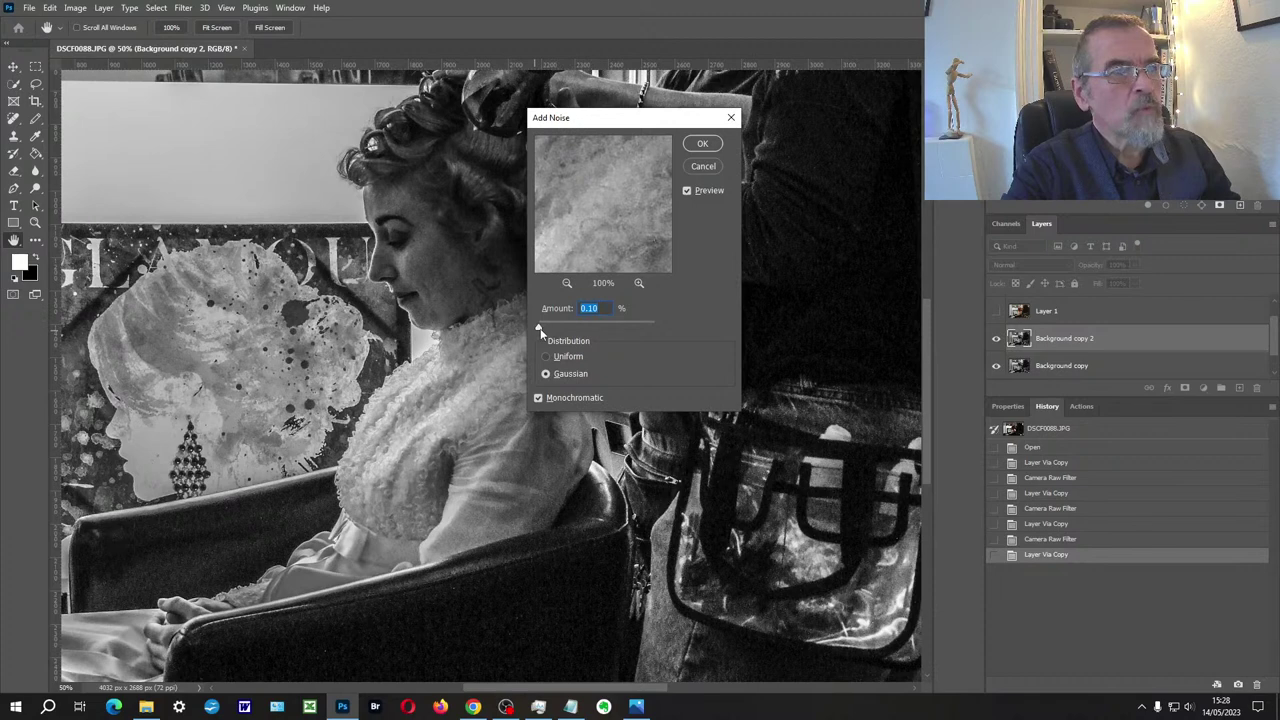
pyautogui.moveTo(543, 331); pyautogui.dragTo(545, 331)
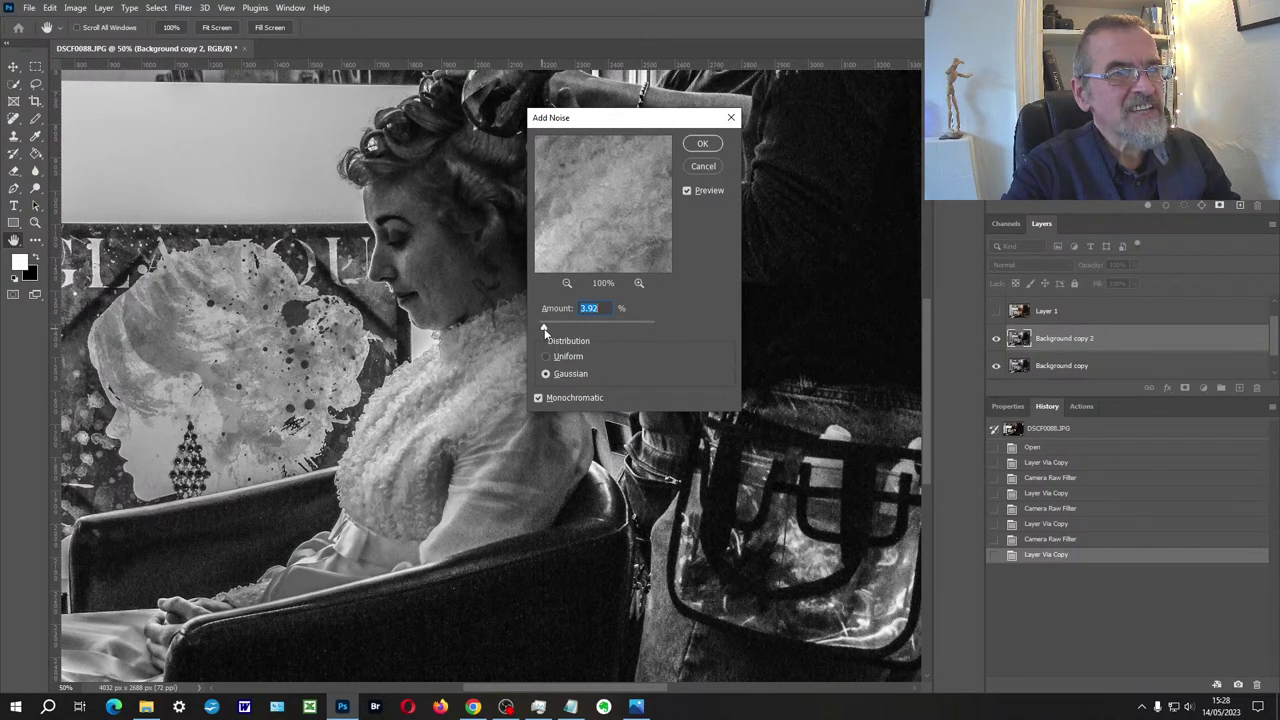
pyautogui.moveTo(587, 171); pyautogui.dragTo(613, 271)
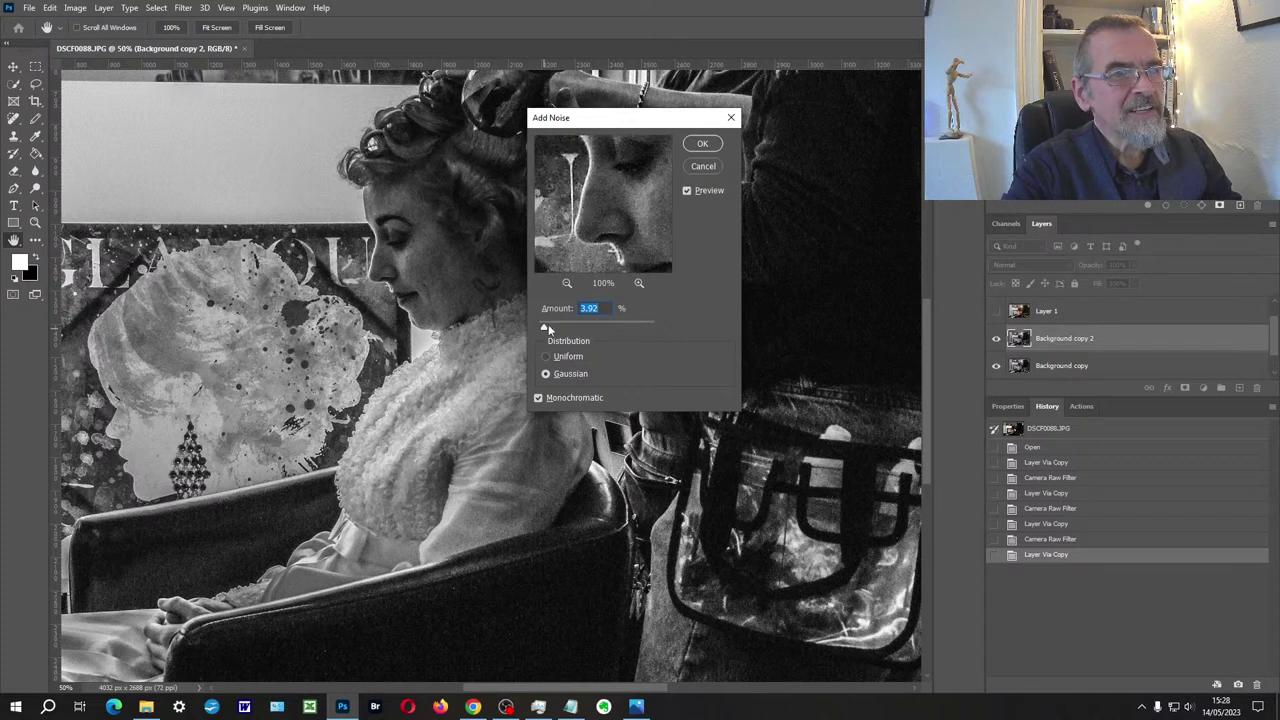
pyautogui.moveTo(545, 331); pyautogui.dragTo(546, 331)
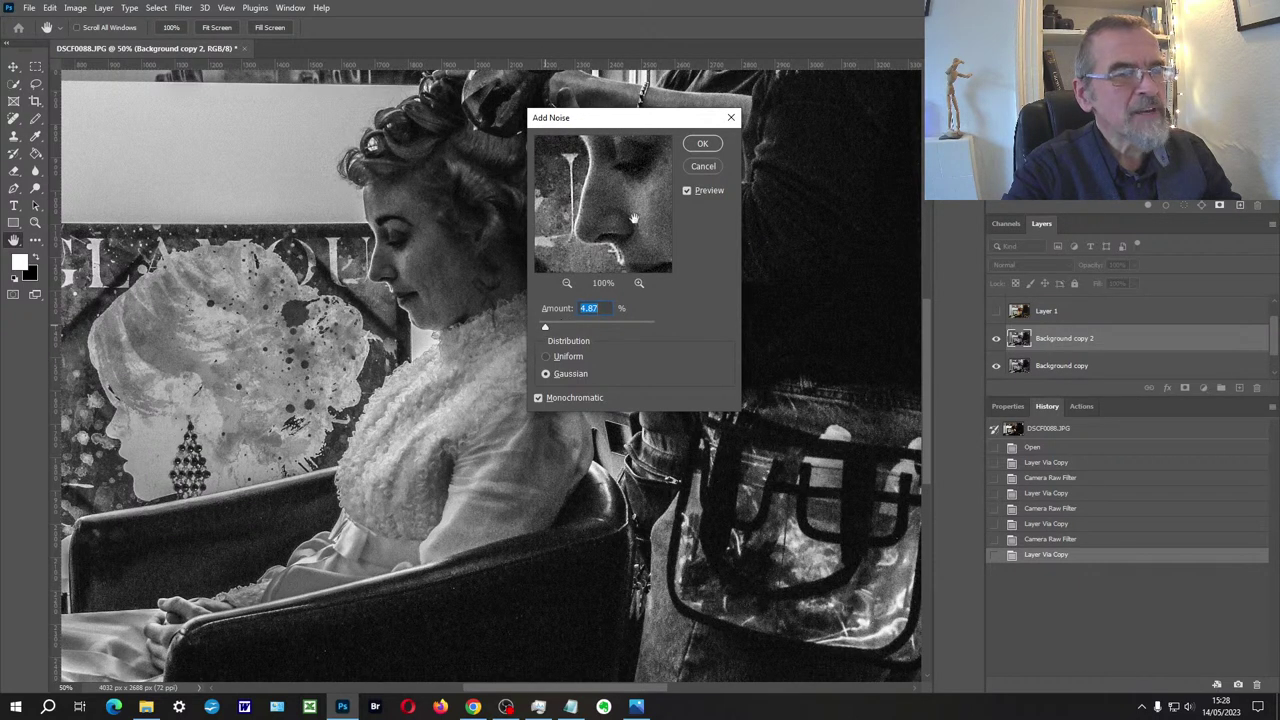
pyautogui.click(702, 145)
# Step: Soften the added grain on the duplicate layer with a Gaussian Blur of 0.5 pixels radius
pyautogui.press('z')
pyautogui.moveTo(414, 265); pyautogui.dragTo(420, 262)
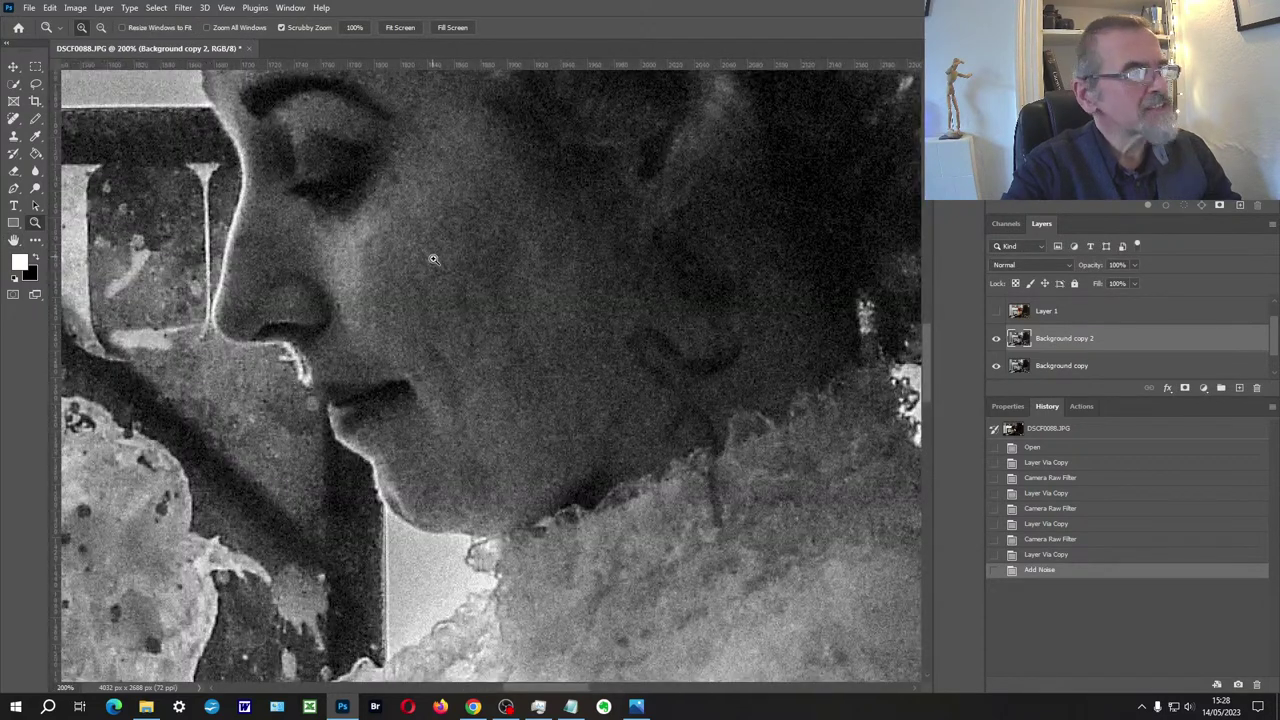
pyautogui.click(188, 10)
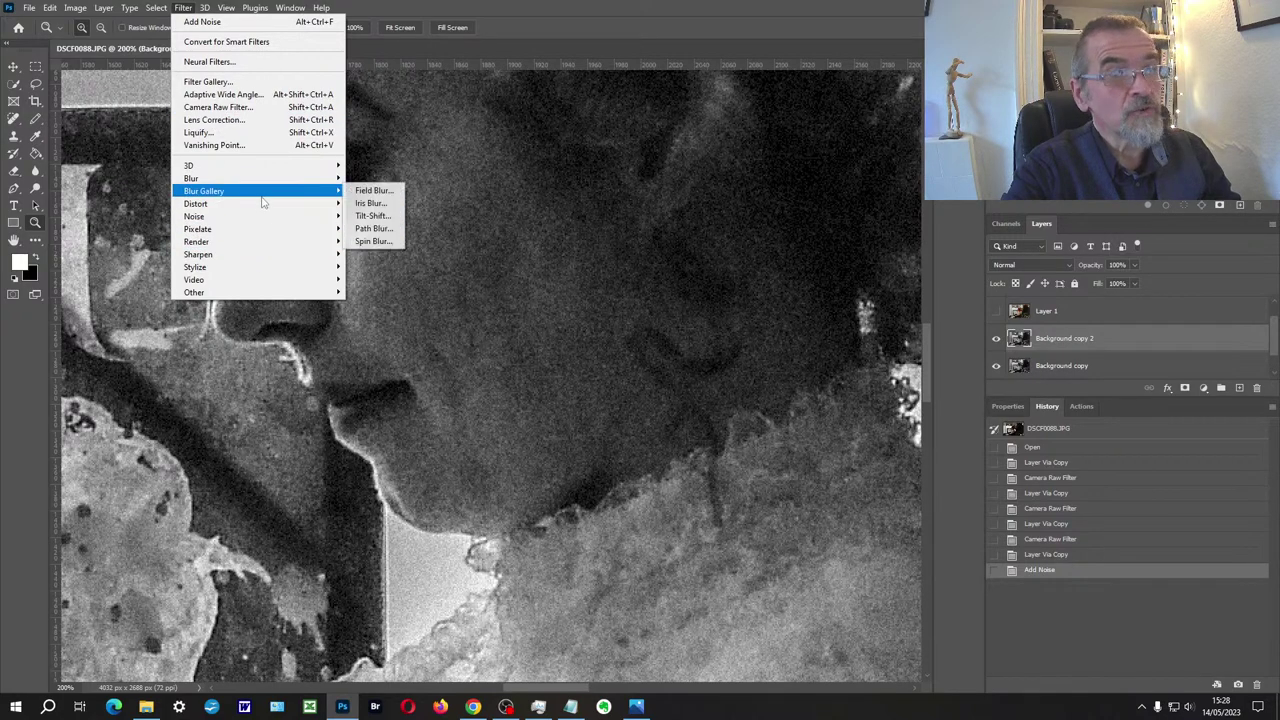
pyautogui.moveTo(262, 204)
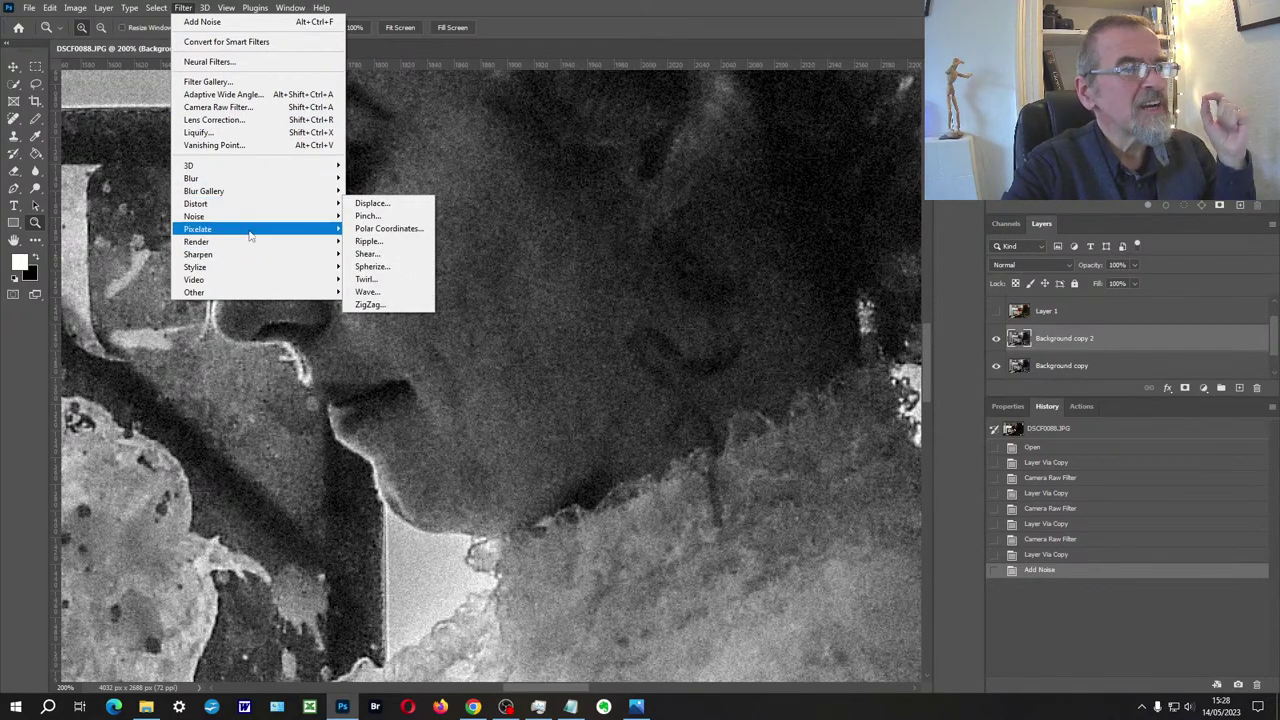
pyautogui.moveTo(252, 180)
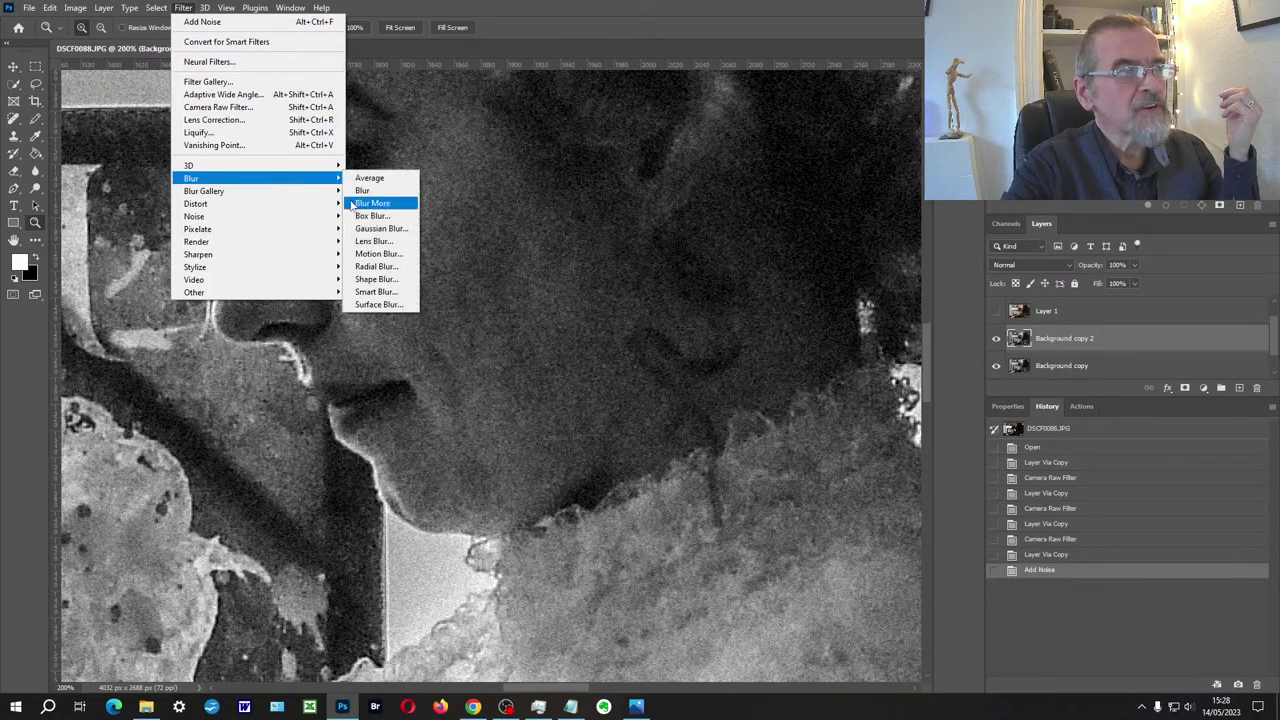
pyautogui.click(386, 229)
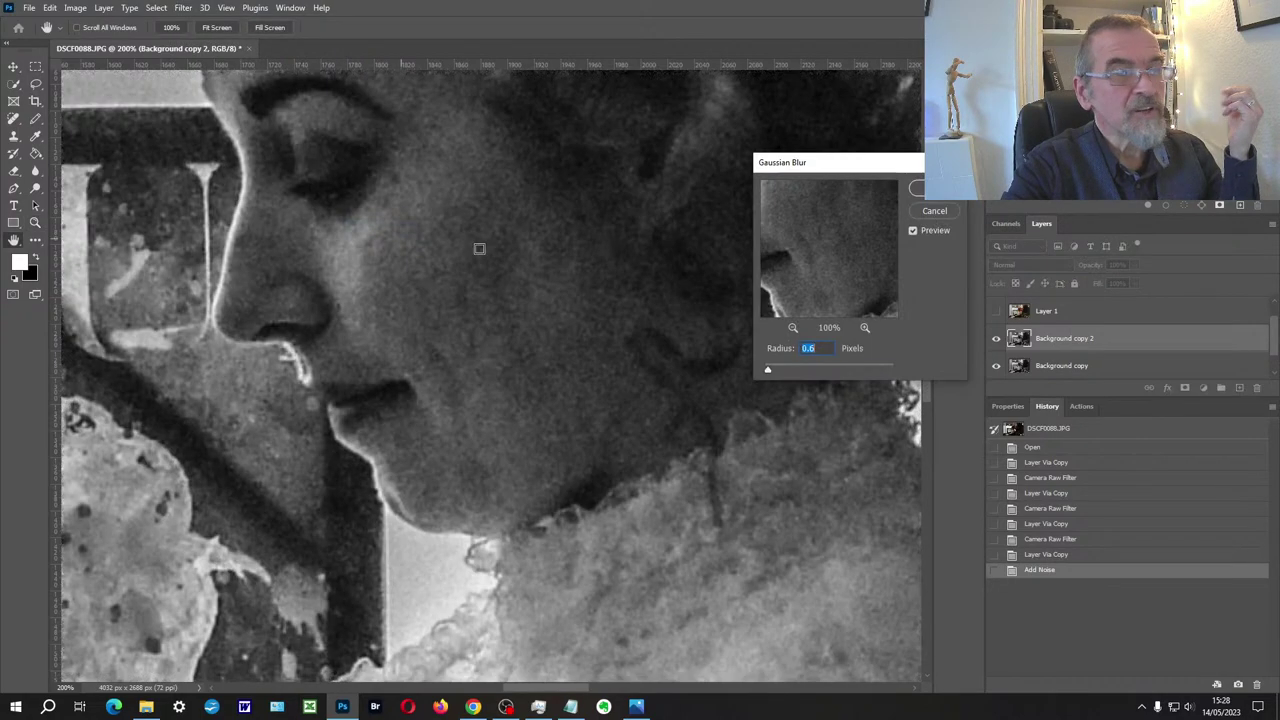
pyautogui.moveTo(768, 373)
pyautogui.mouseDown()
pyautogui.moveTo(797, 366)
pyautogui.moveTo(760, 371)
pyautogui.mouseUp()
pyautogui.click(766, 373)
pyautogui.click(766, 373)
pyautogui.click(766, 373)
pyautogui.click(766, 373)
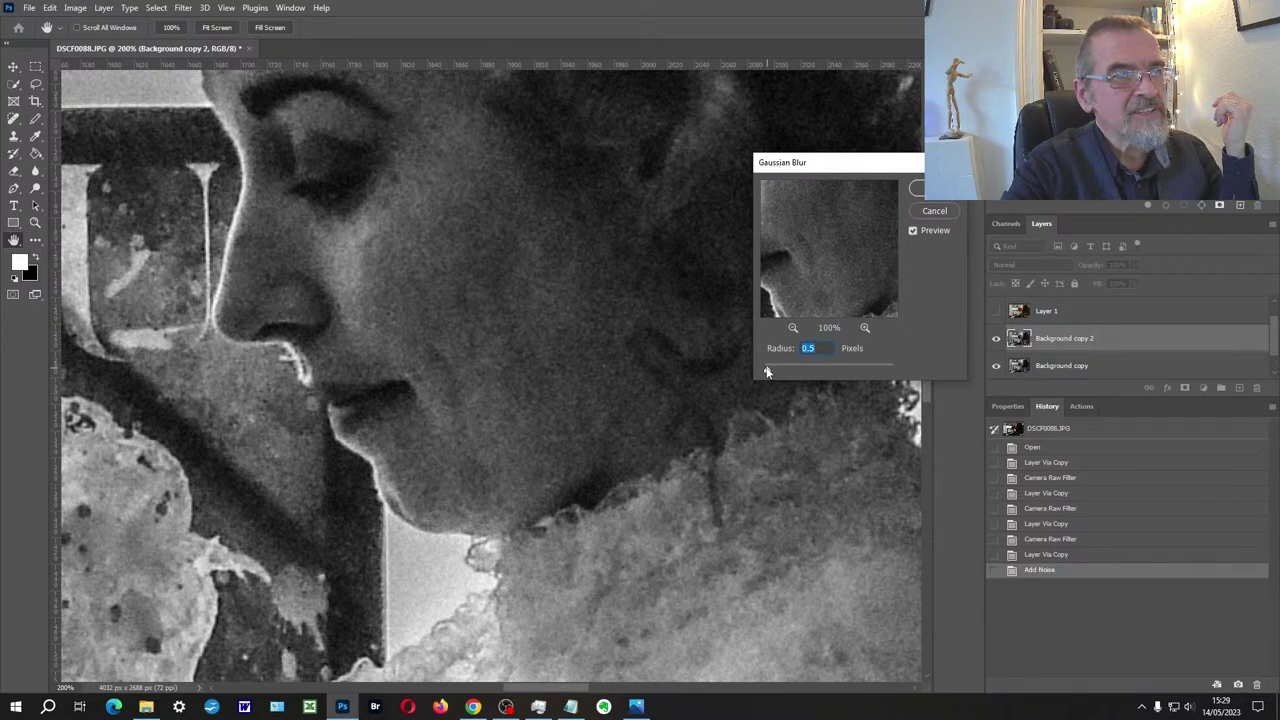
pyautogui.click(767, 370)
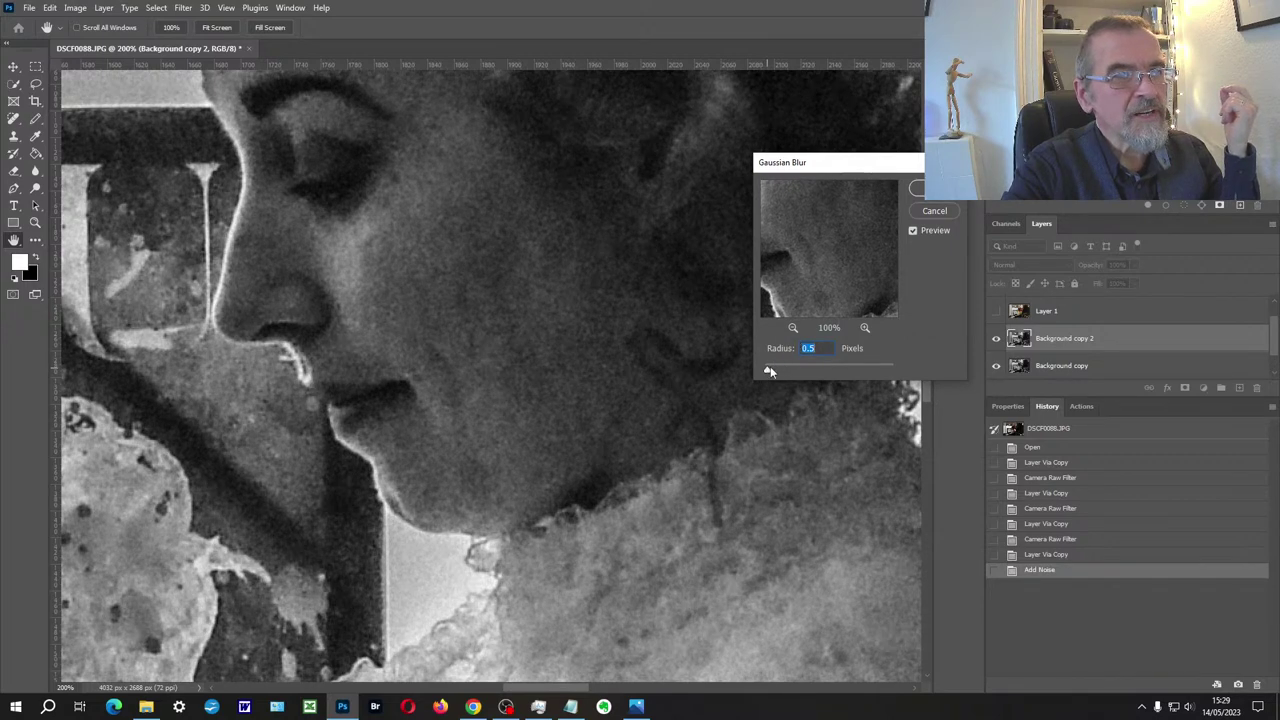
pyautogui.press('Return')
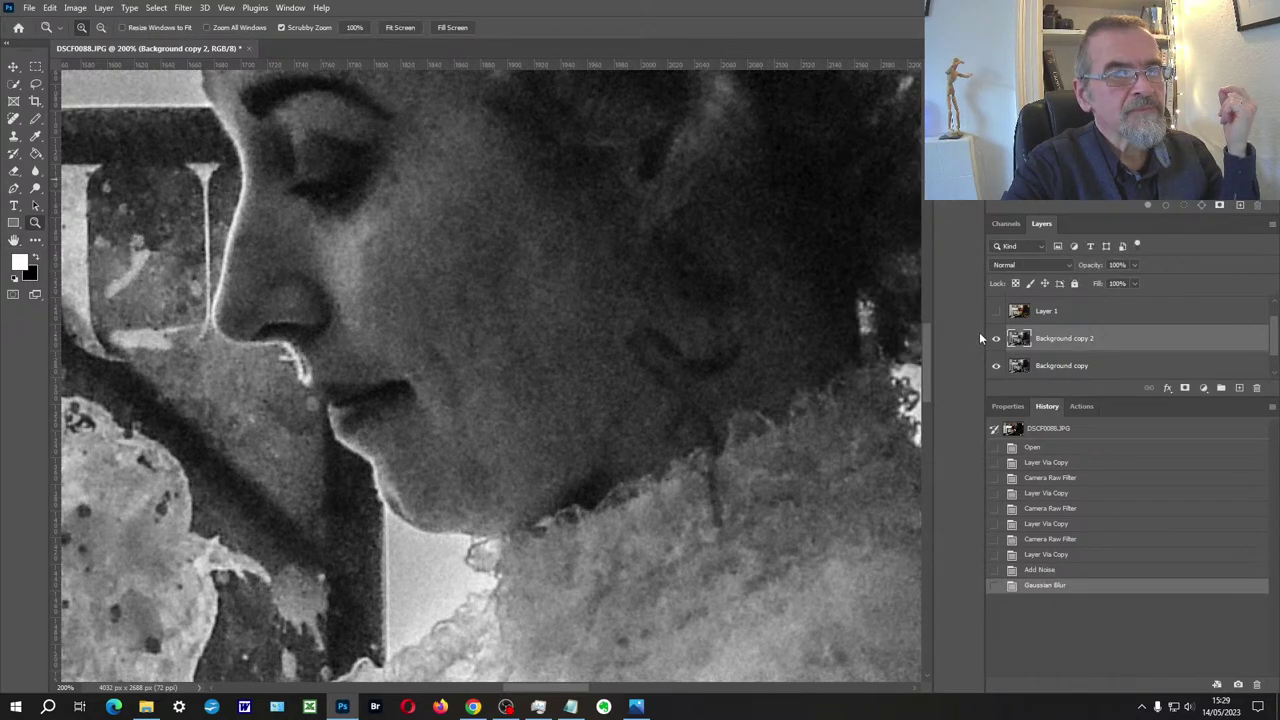
# Step: Compare the woman's face with and without the Background copy 2 grain layer at magnifications from 200% to 500%
pyautogui.click(995, 338)
pyautogui.click(995, 338)
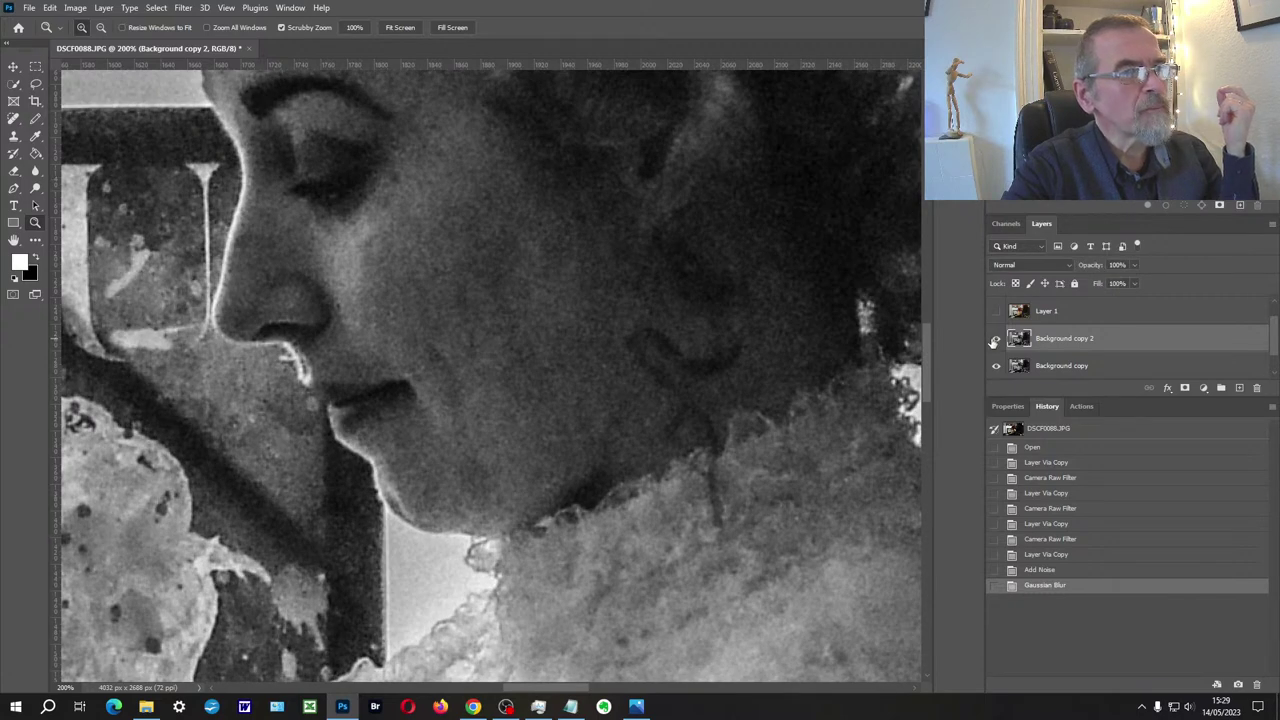
pyautogui.click(995, 338)
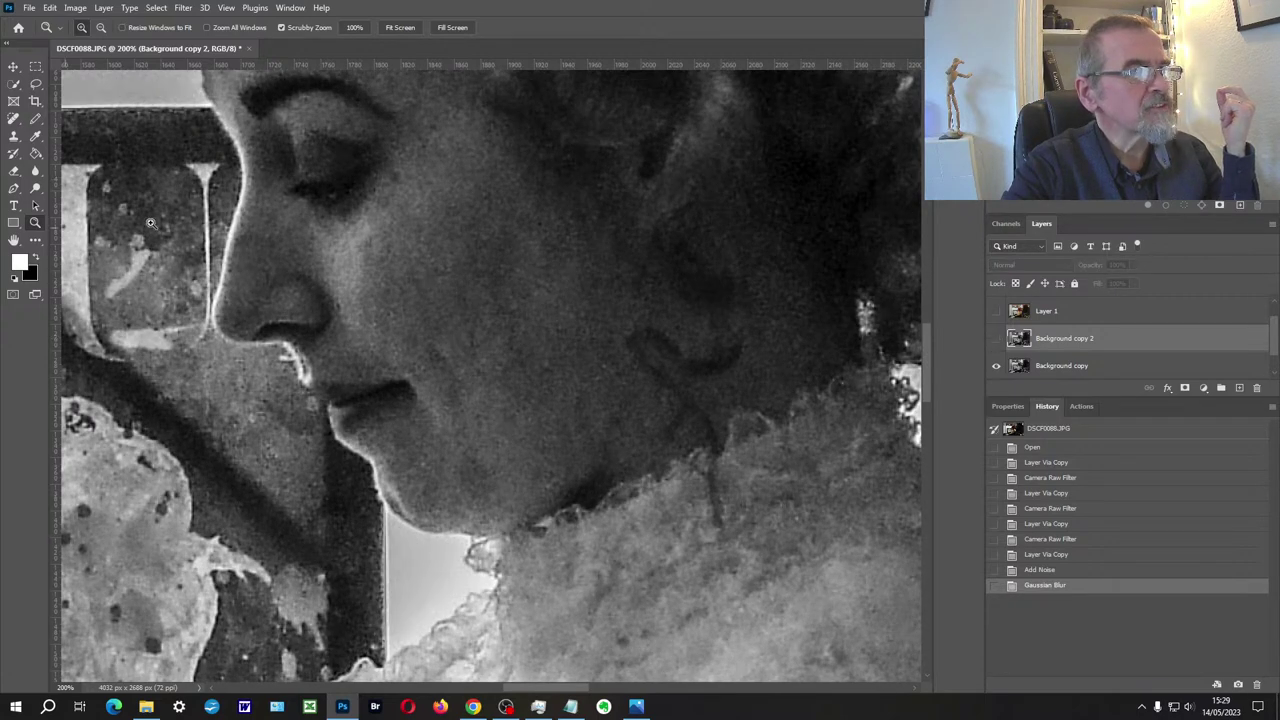
pyautogui.click(385, 216)
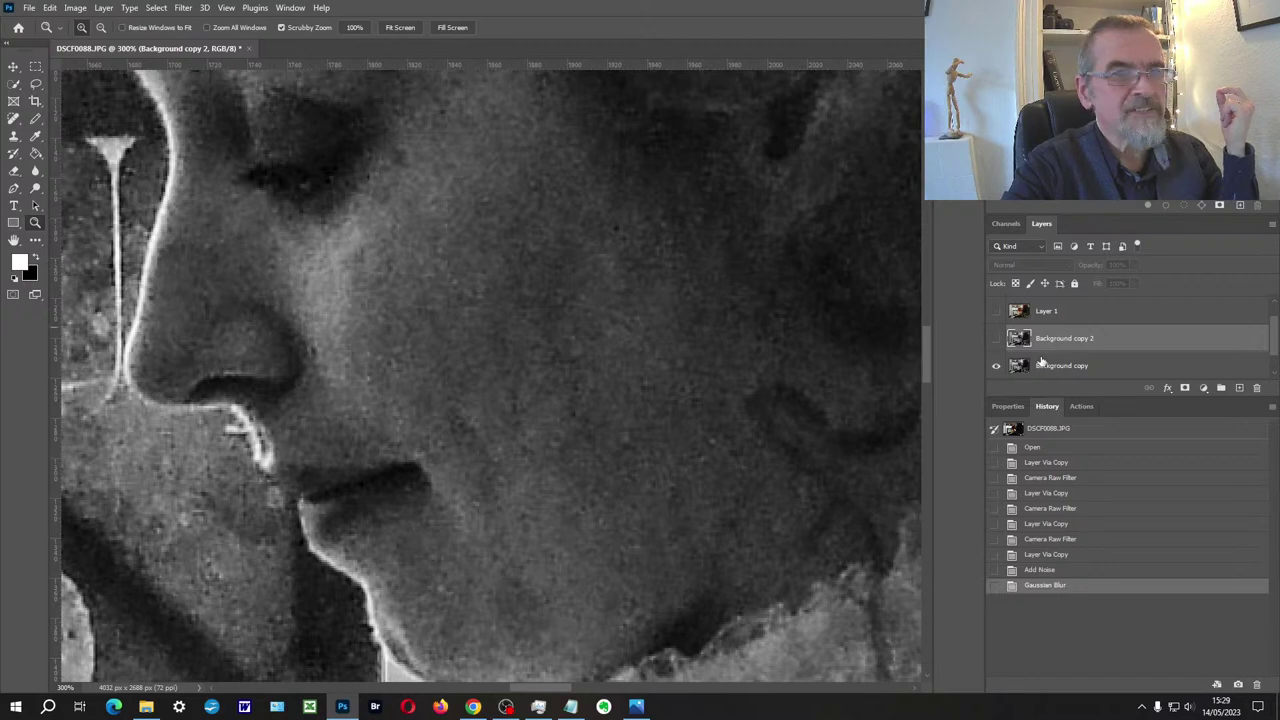
pyautogui.click(995, 339)
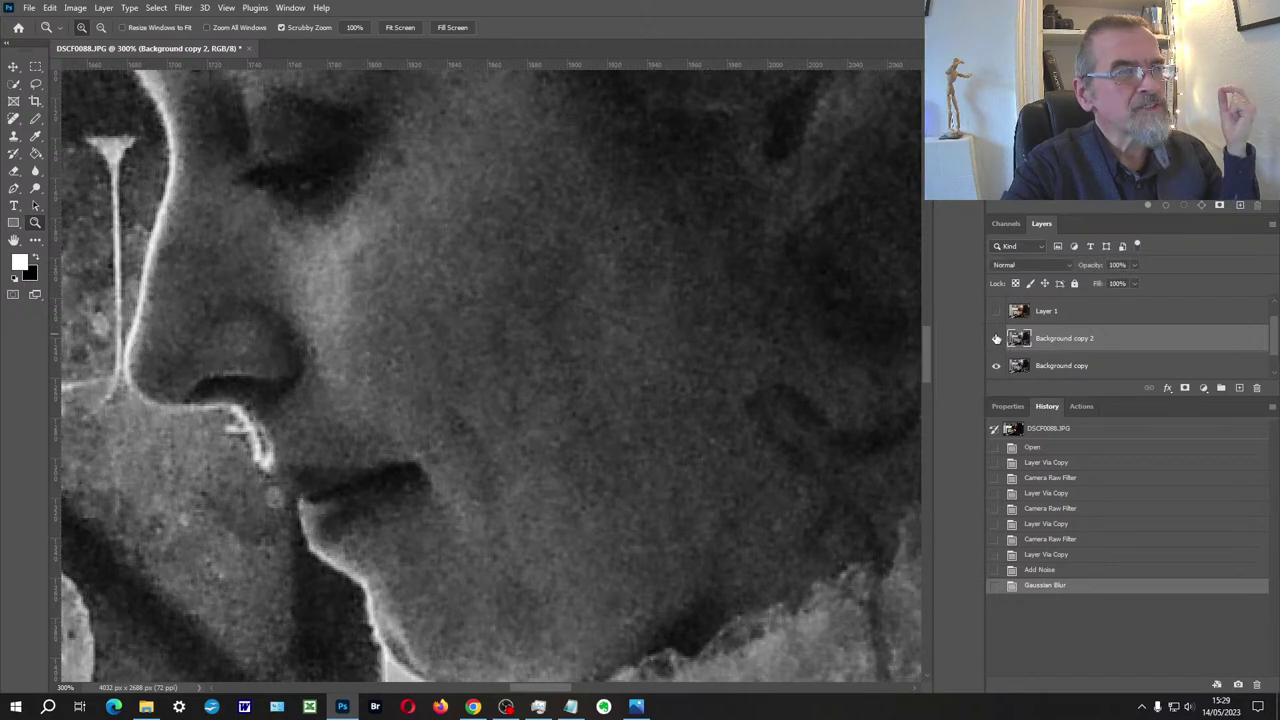
pyautogui.click(995, 339)
pyautogui.click(995, 339)
pyautogui.click(309, 277)
pyautogui.click(309, 277)
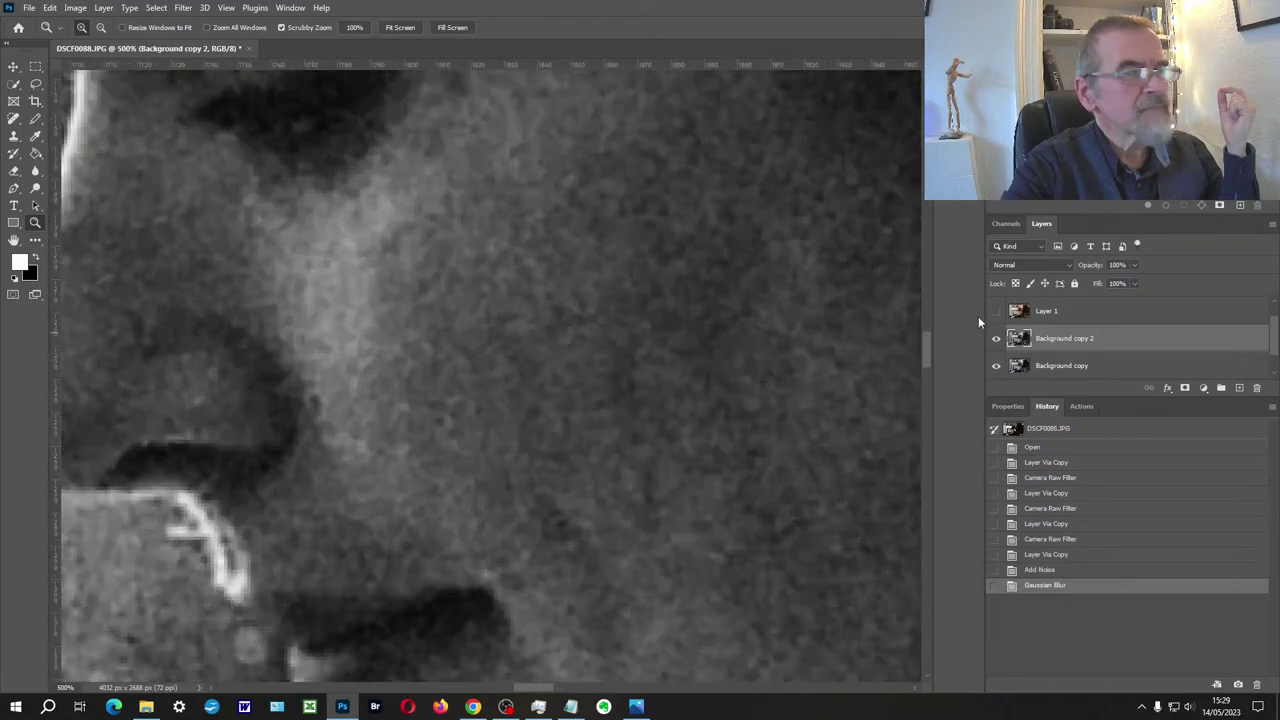
pyautogui.click(995, 339)
pyautogui.click(996, 339)
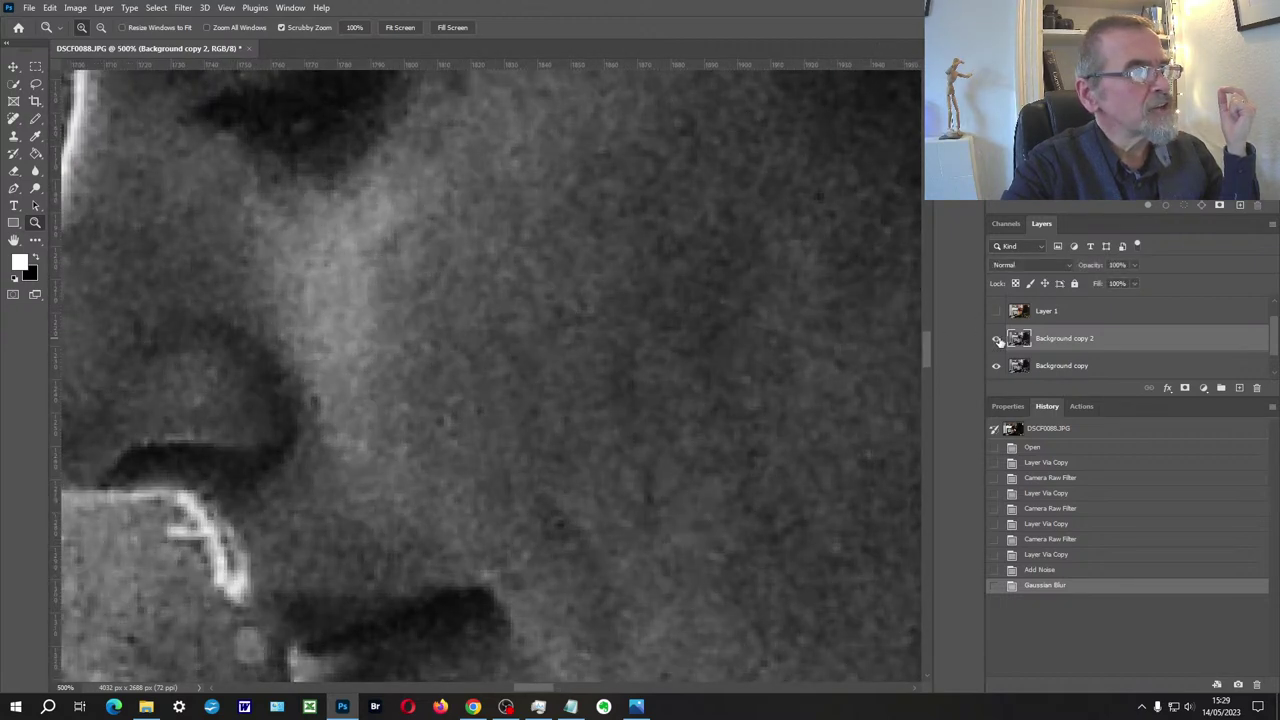
pyautogui.keyDown('alt'); pyautogui.click(390, 284); pyautogui.keyUp('alt')
pyautogui.keyDown('alt'); pyautogui.click(390, 284); pyautogui.keyUp('alt')
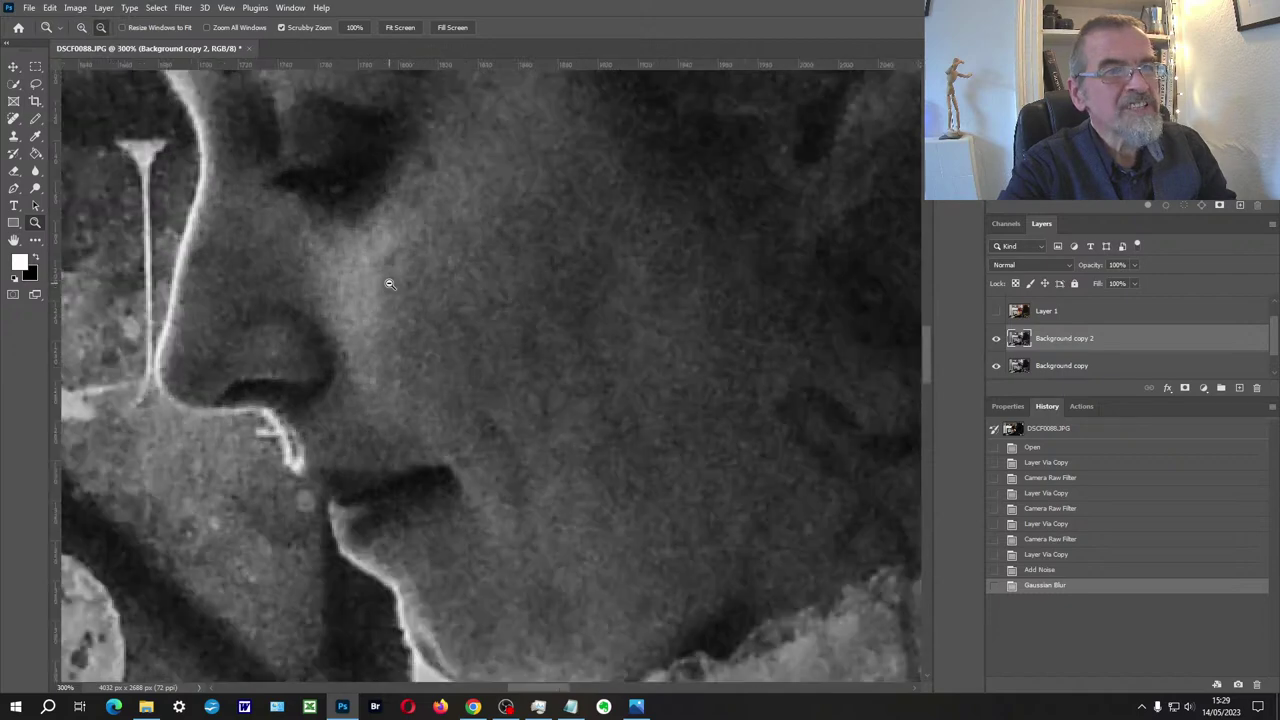
pyautogui.keyDown('alt'); pyautogui.click(390, 284); pyautogui.keyUp('alt')
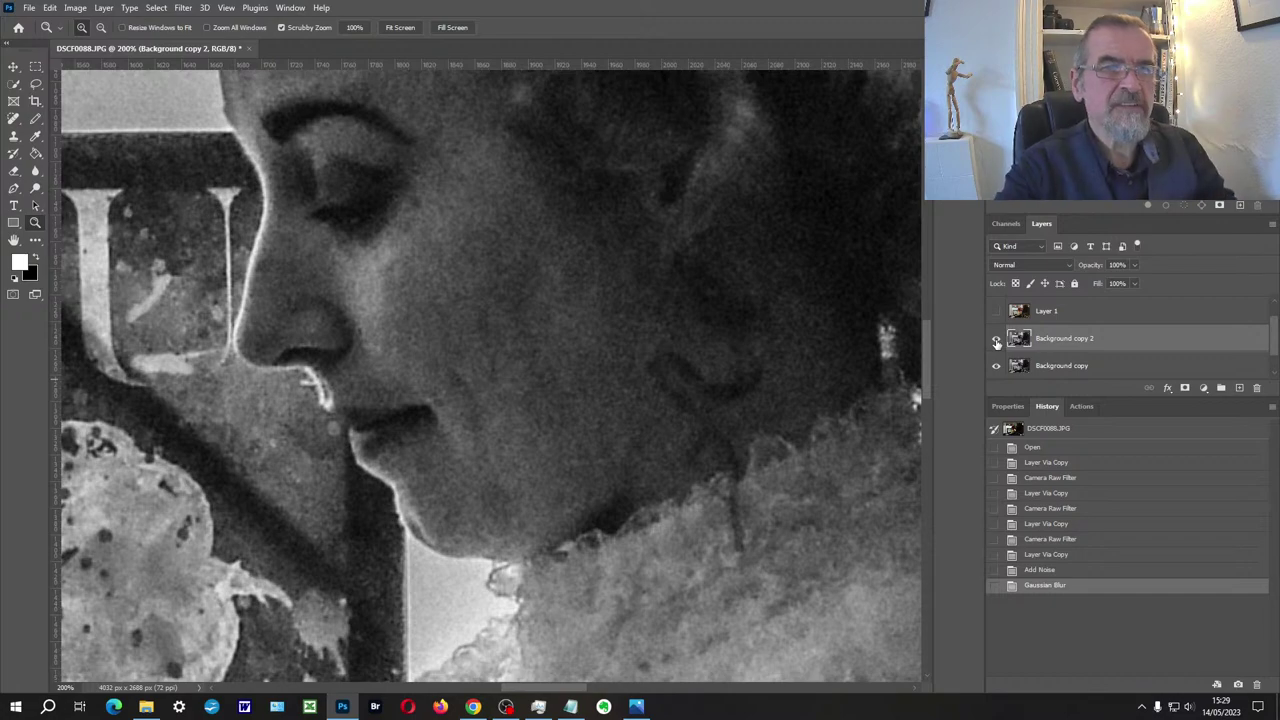
# Step: Add a Levels adjustment layer above Background copy 2 and lower its white input point to brighten the highlights
pyautogui.keyDown('alt'); pyautogui.click(456, 352); pyautogui.keyUp('alt')
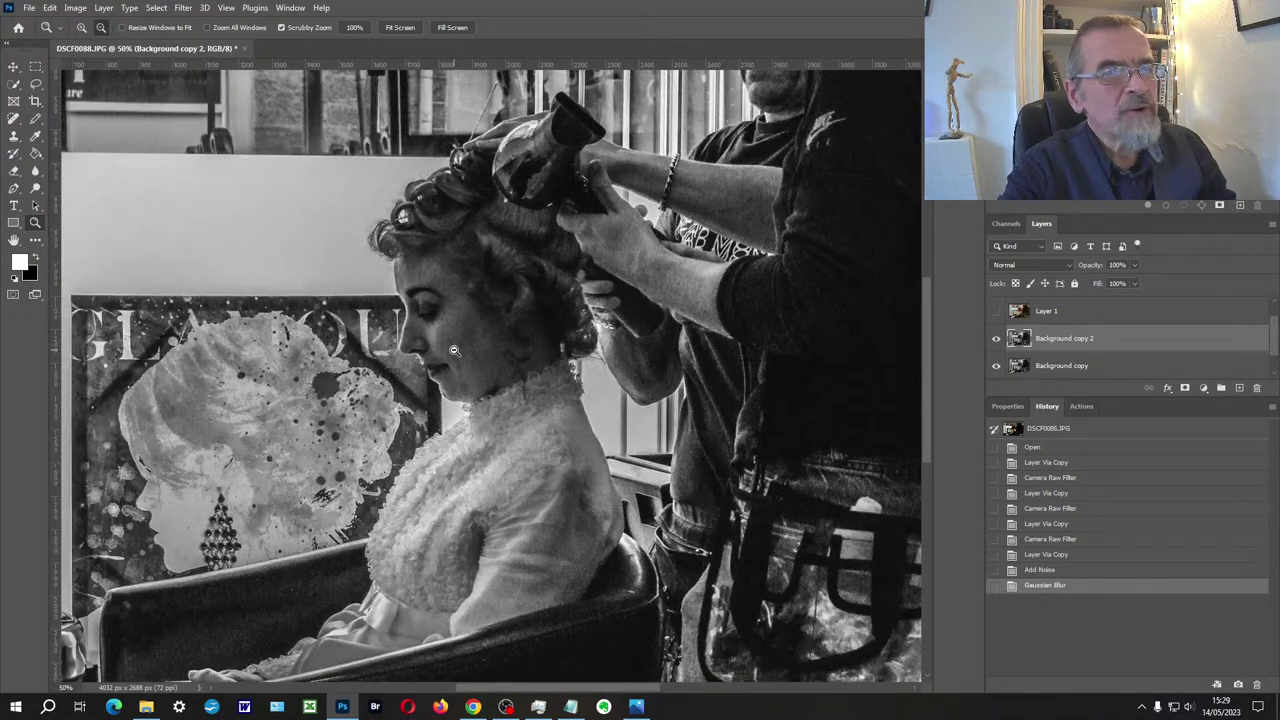
pyautogui.keyDown('alt'); pyautogui.click(601, 279); pyautogui.keyUp('alt')
pyautogui.keyDown('alt'); pyautogui.click(558, 305); pyautogui.keyUp('alt')
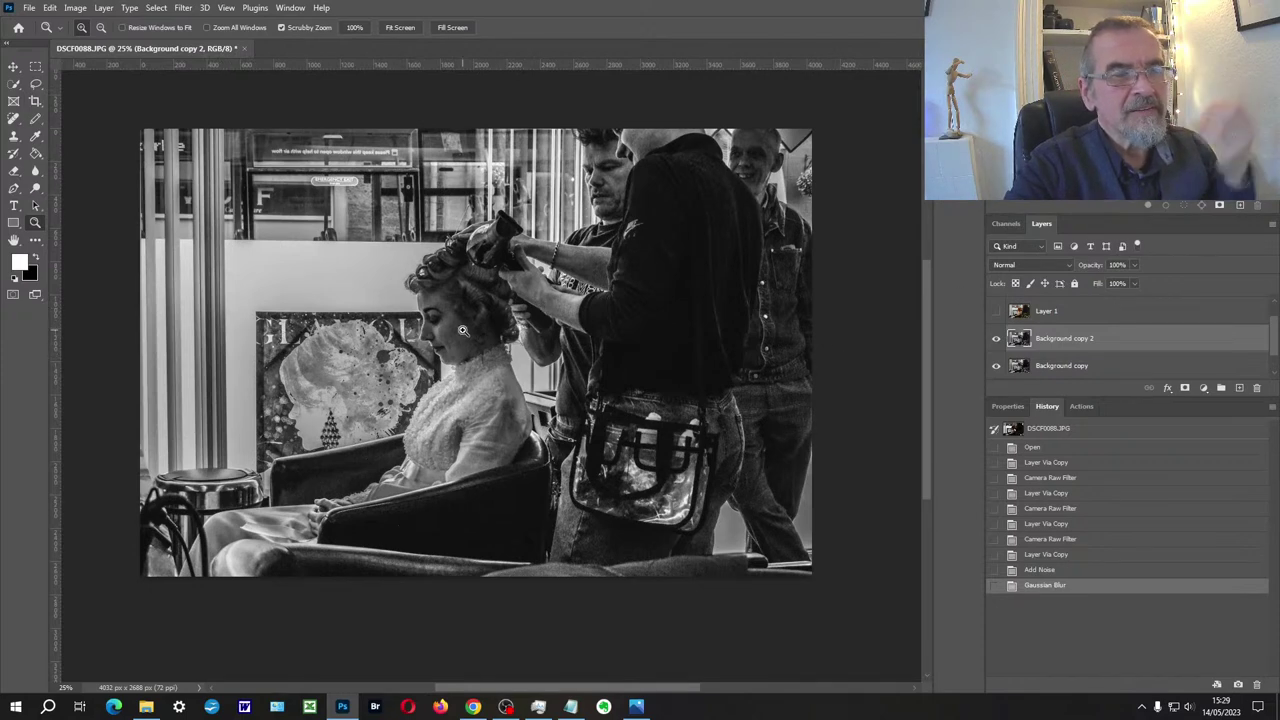
pyautogui.click(1203, 388)
pyautogui.click(1210, 456)
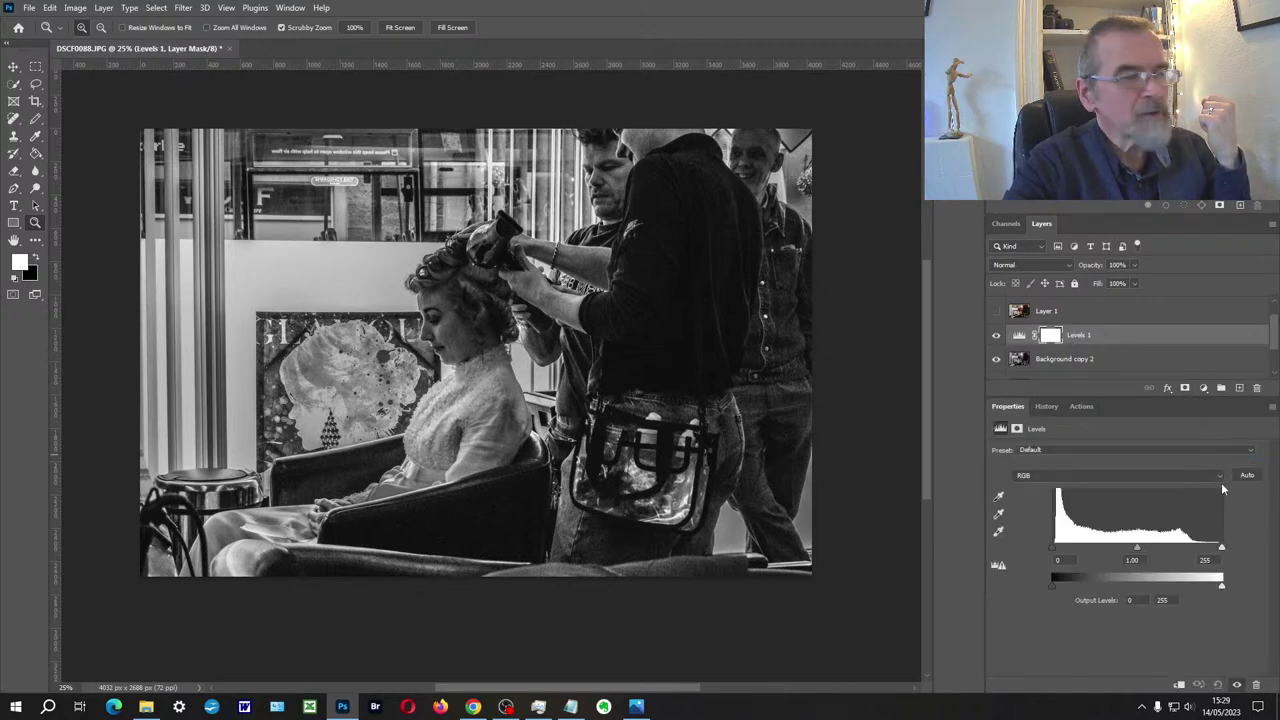
pyautogui.moveTo(1221, 553); pyautogui.dragTo(1193, 549)
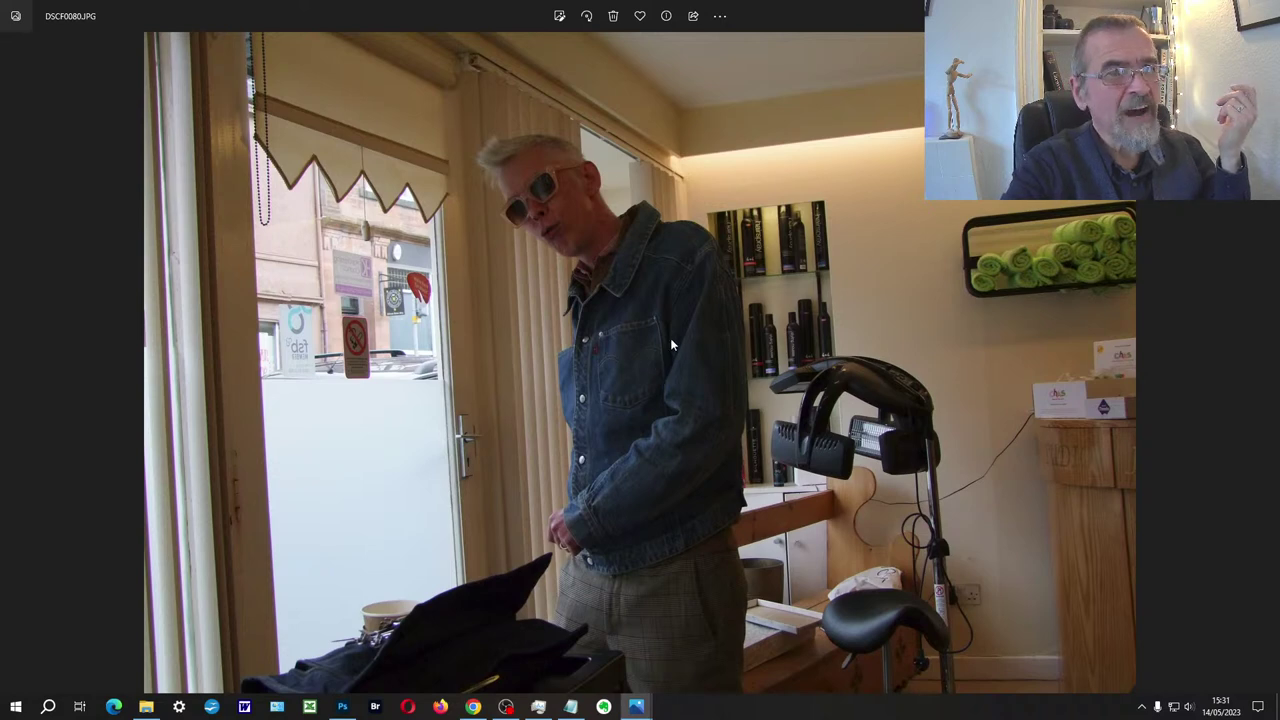
# Step: Open DSCF0080.JPG from the photo viewer in Photoshop and examine the man's face and sunglasses up close
pyautogui.rightClick(604, 258)
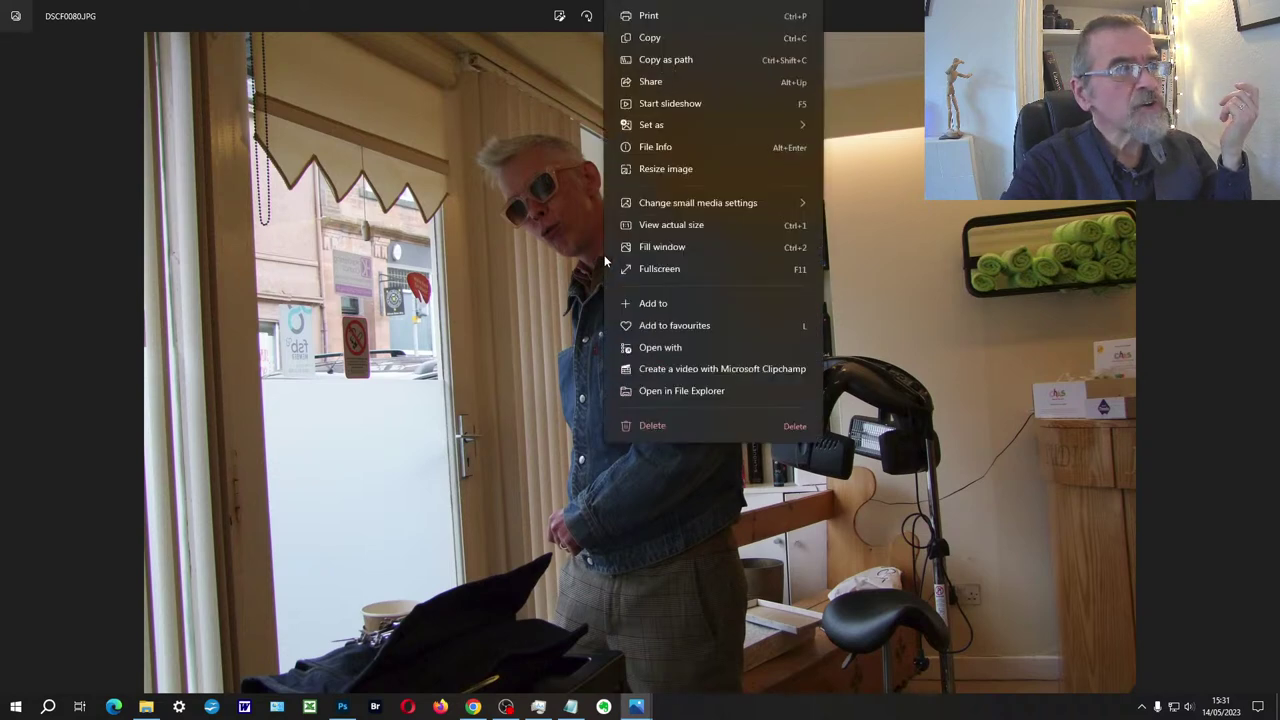
pyautogui.click(672, 373)
pyautogui.click(650, 316)
pyautogui.click(682, 503)
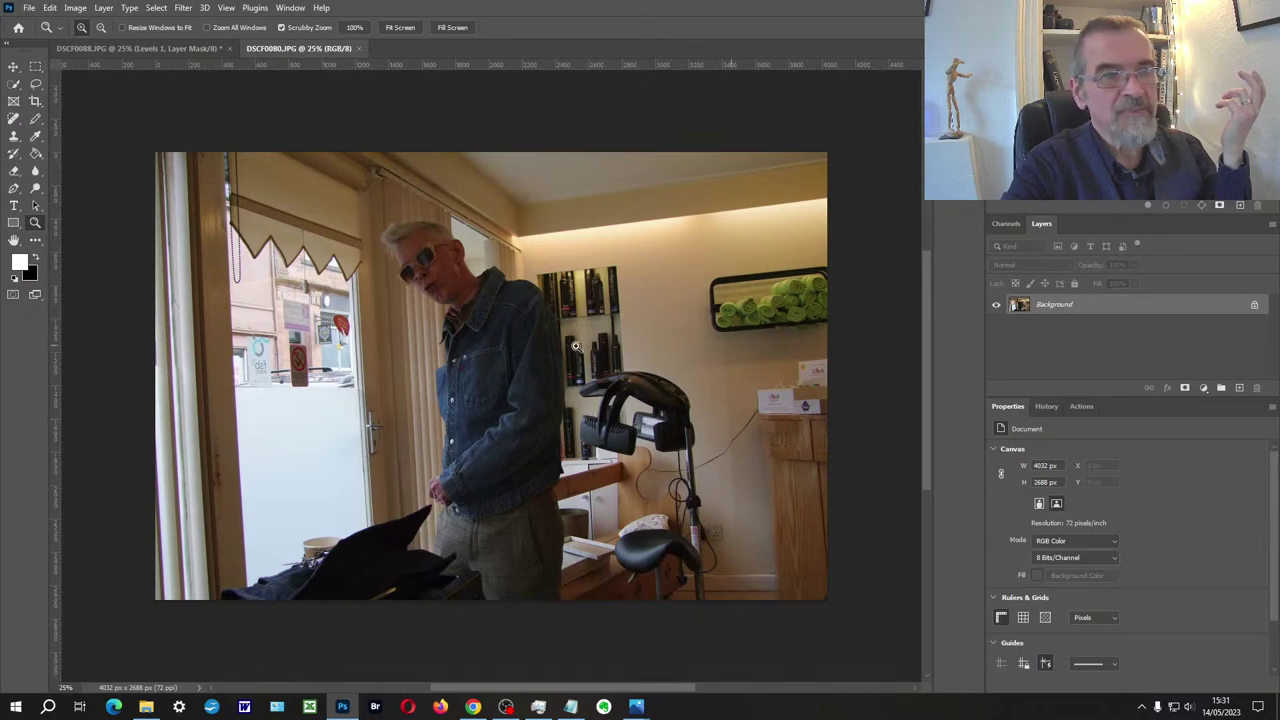
pyautogui.moveTo(476, 272); pyautogui.dragTo(503, 306)
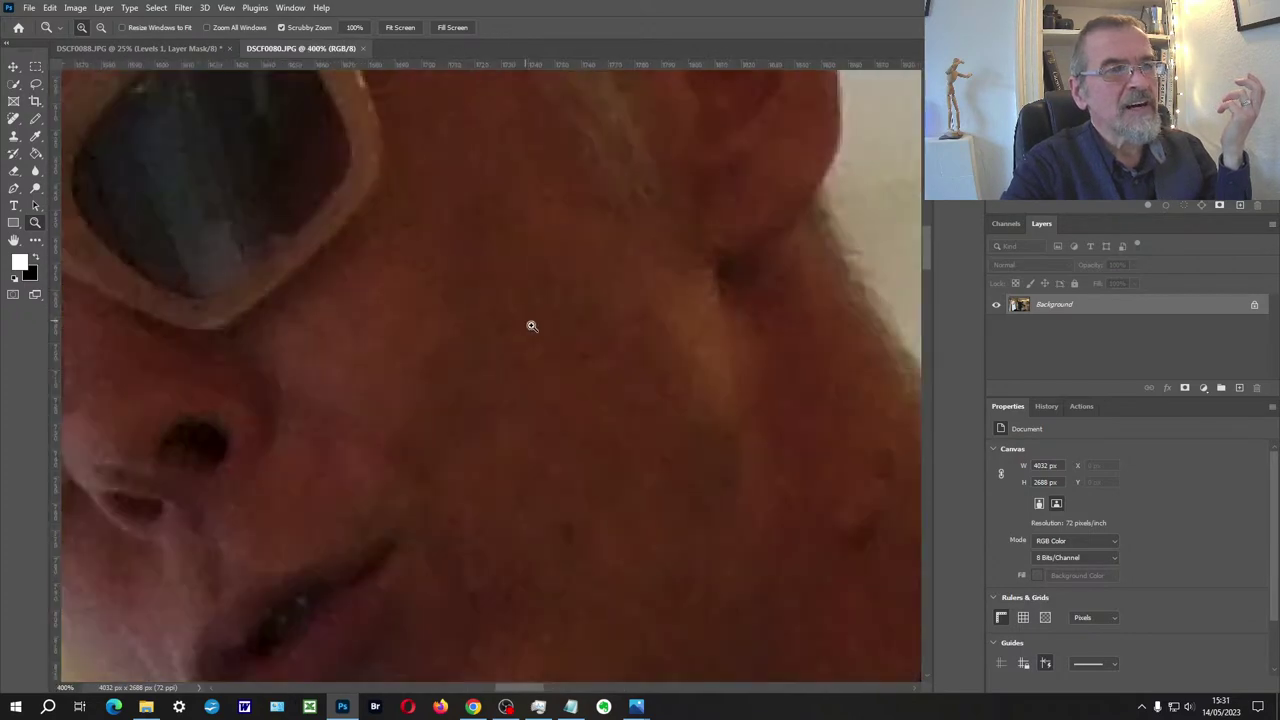
pyautogui.moveTo(418, 307); pyautogui.dragTo(657, 394)
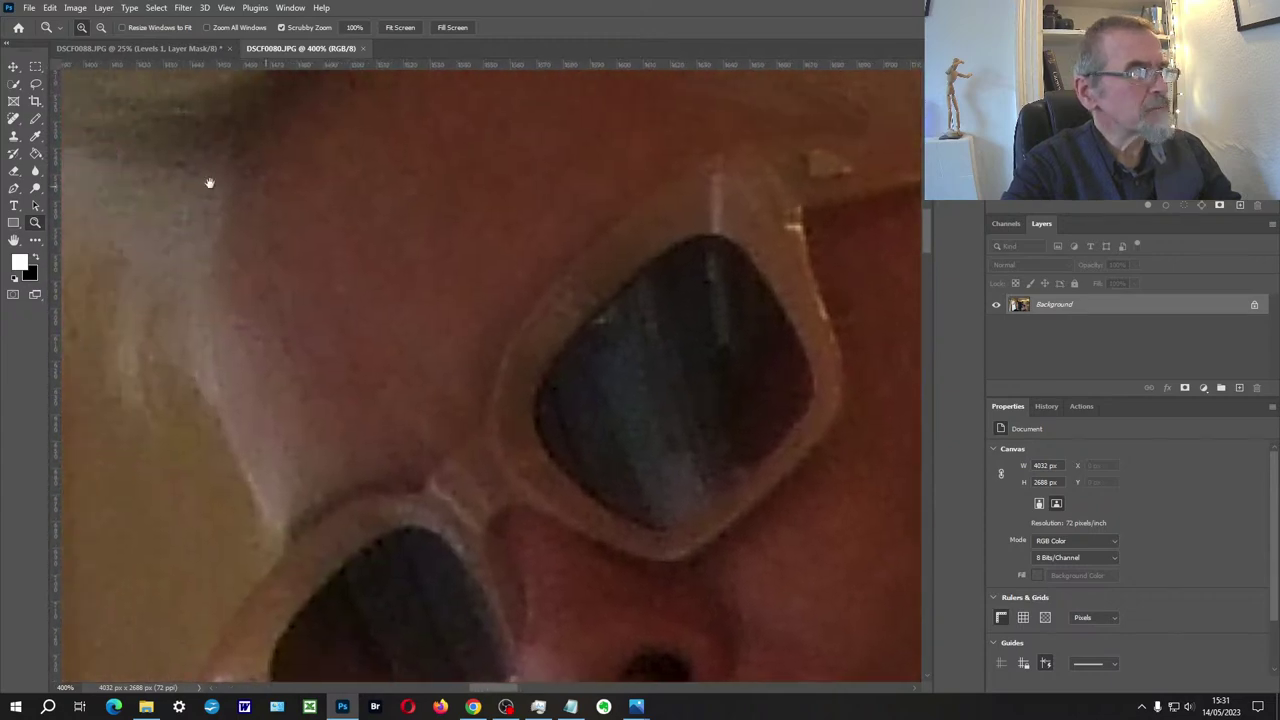
pyautogui.moveTo(331, 251); pyautogui.dragTo(348, 250)
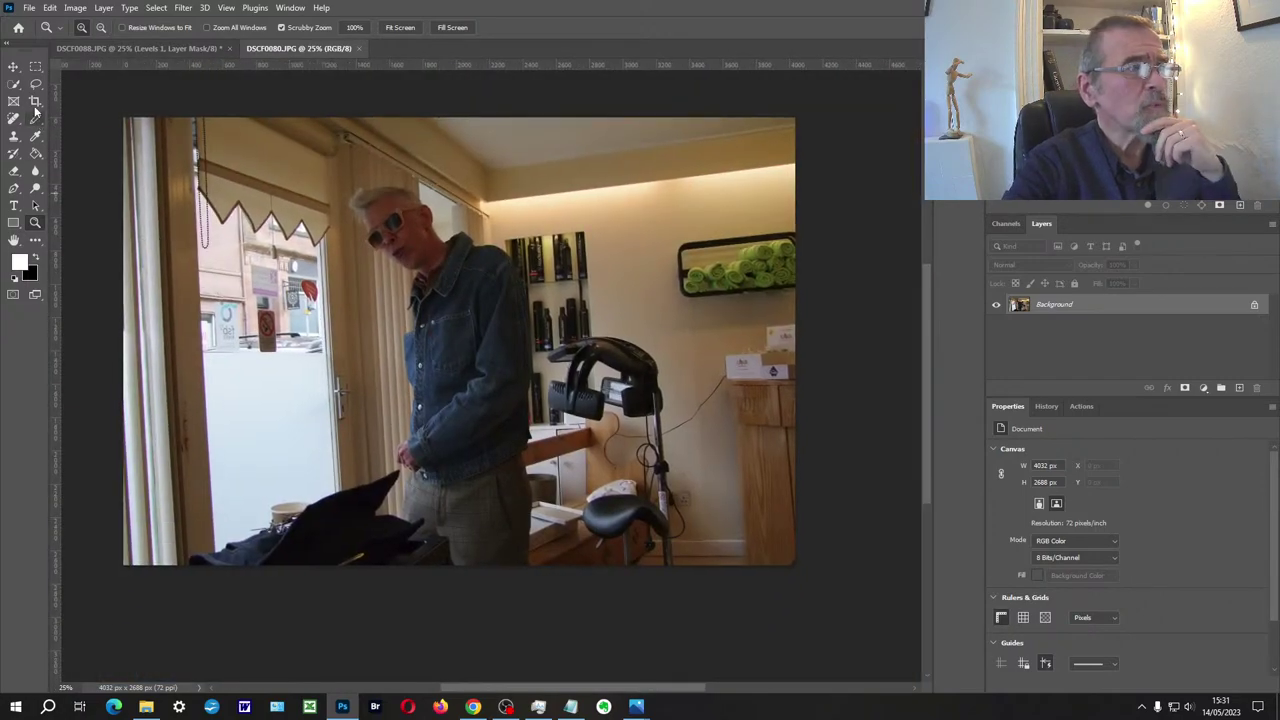
# Step: Rotate the photo slightly clockwise to straighten the door frame and crop it around the man to about 2544 × 2440 px
pyautogui.click(35, 101)
pyautogui.moveTo(100, 120); pyautogui.dragTo(131, 103)
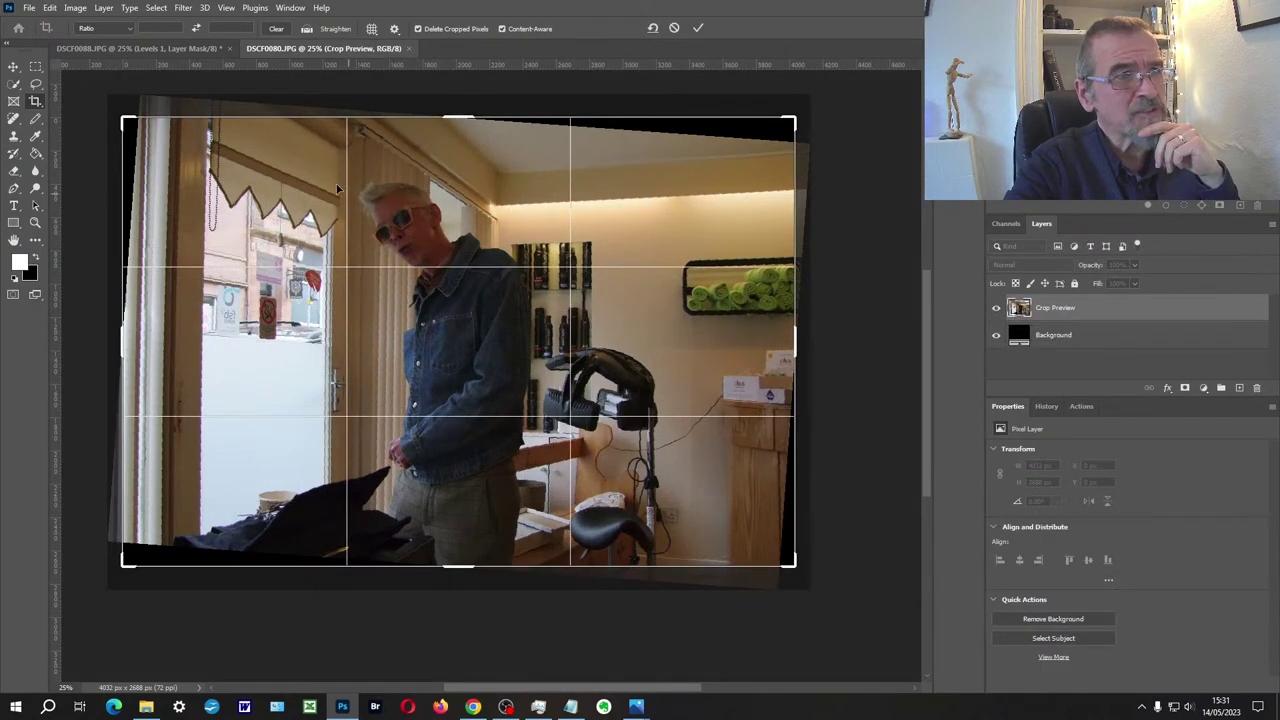
pyautogui.moveTo(104, 121); pyautogui.dragTo(108, 116)
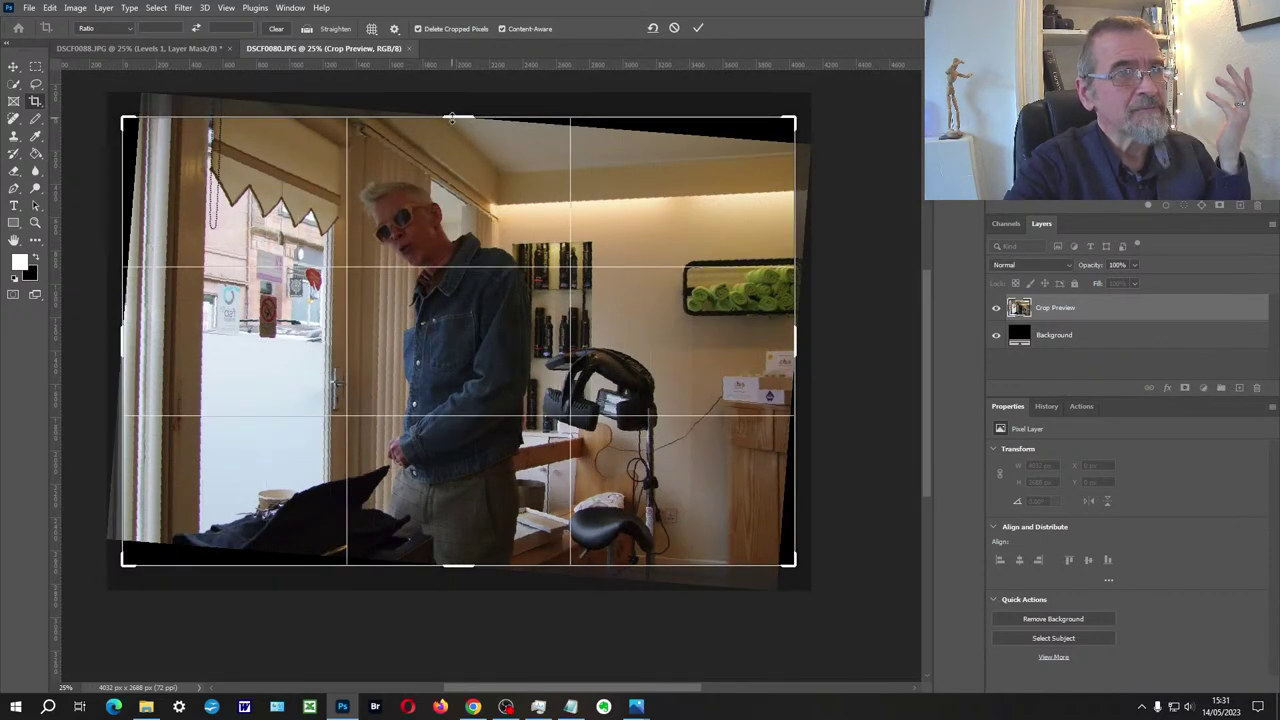
pyautogui.moveTo(793, 340); pyautogui.dragTo(700, 345)
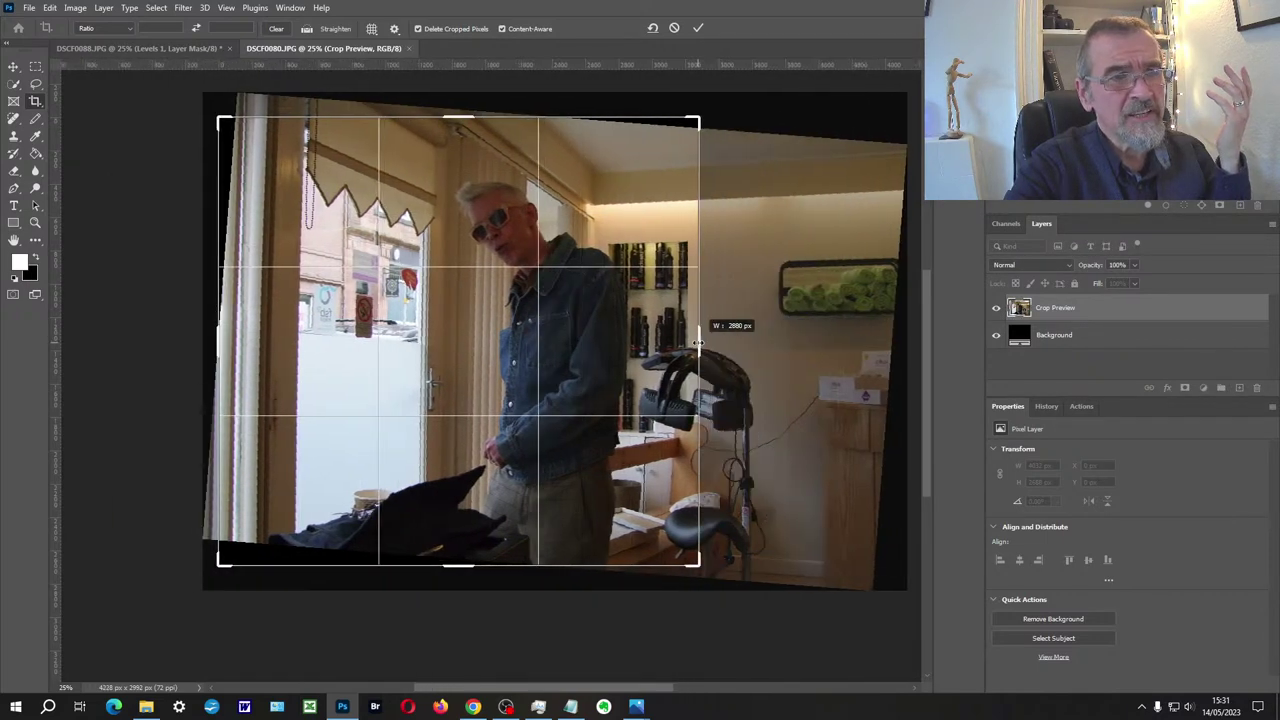
pyautogui.moveTo(223, 352); pyautogui.dragTo(248, 352)
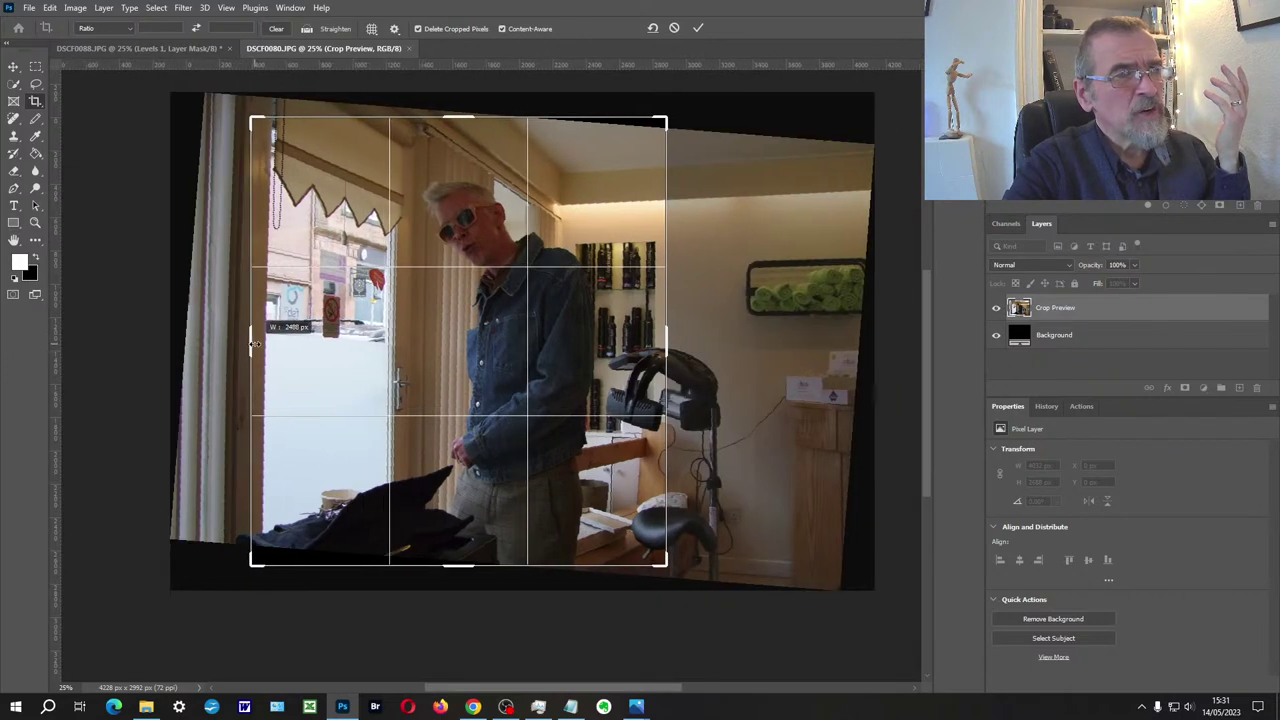
pyautogui.moveTo(458, 566)
pyautogui.mouseDown()
pyautogui.moveTo(458, 537)
pyautogui.moveTo(455, 549)
pyautogui.mouseUp()
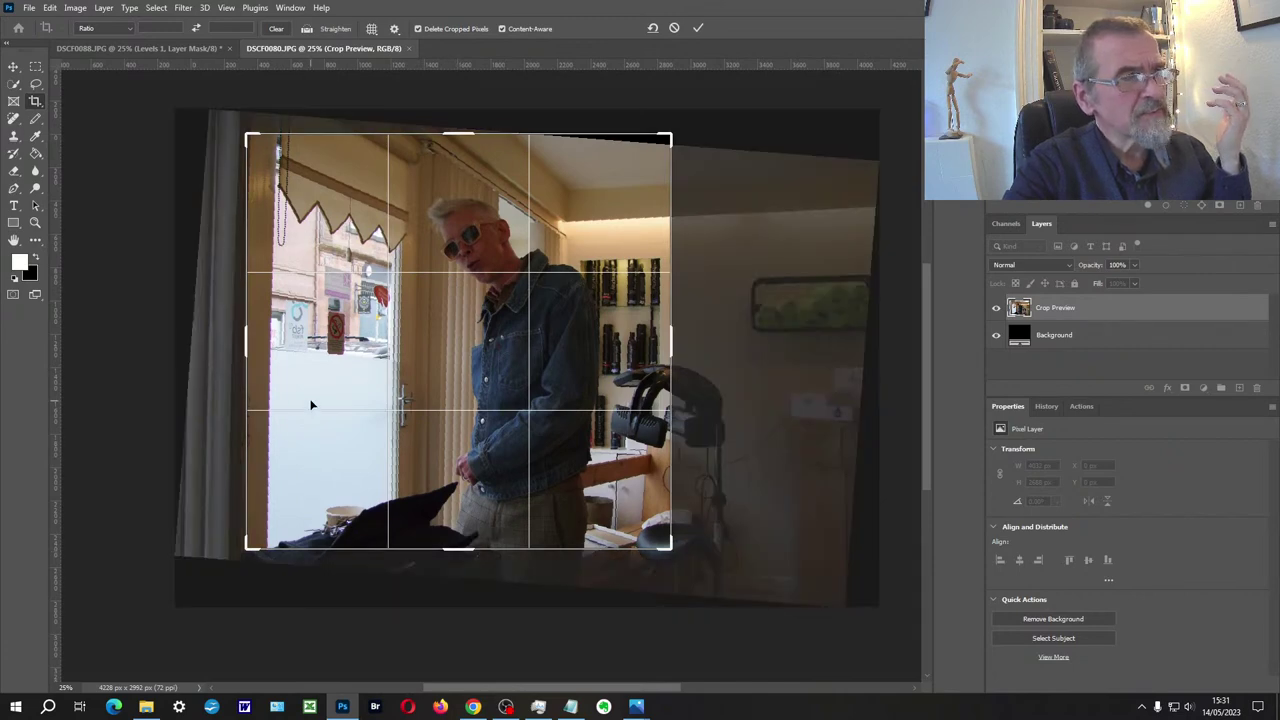
pyautogui.moveTo(449, 133); pyautogui.dragTo(440, 138)
pyautogui.press('Return')
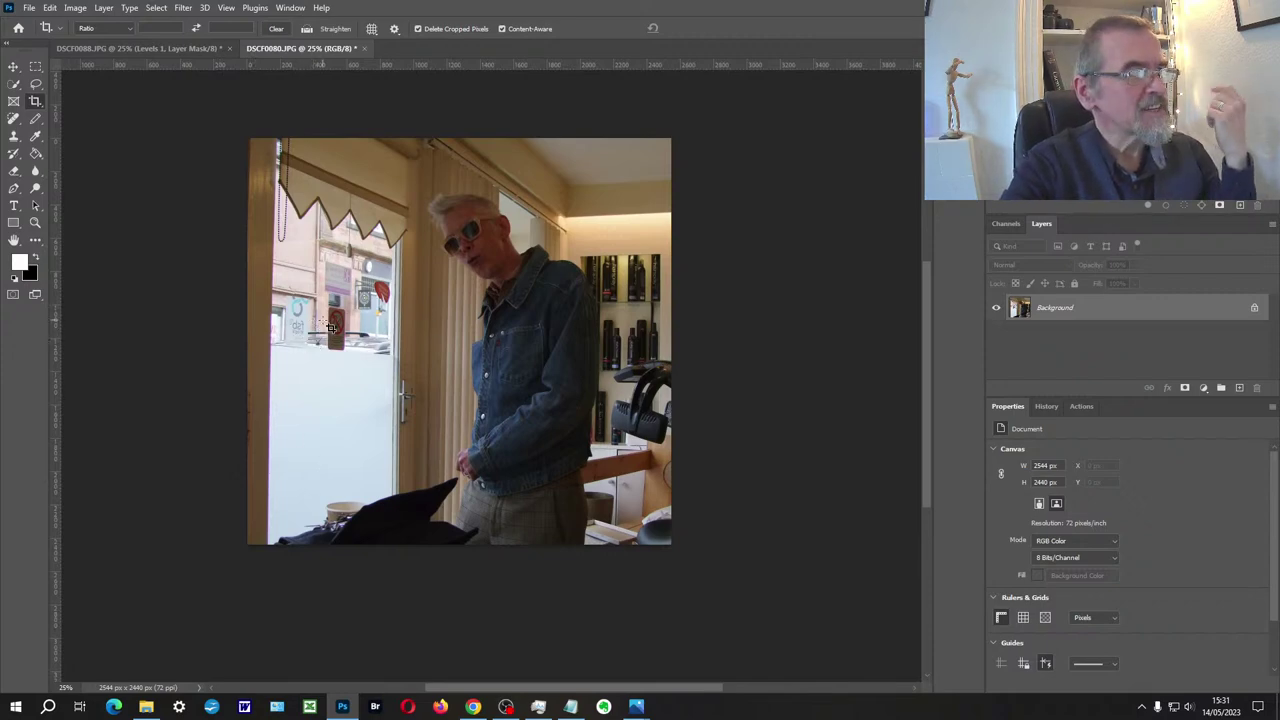
# Step: Crop the photo's sides to a tighter portrait format of about 1704 × 2440 px, keeping a strip of the window
pyautogui.click(325, 328)
pyautogui.moveTo(248, 348); pyautogui.dragTo(313, 338)
pyautogui.moveTo(458, 354); pyautogui.dragTo(511, 331)
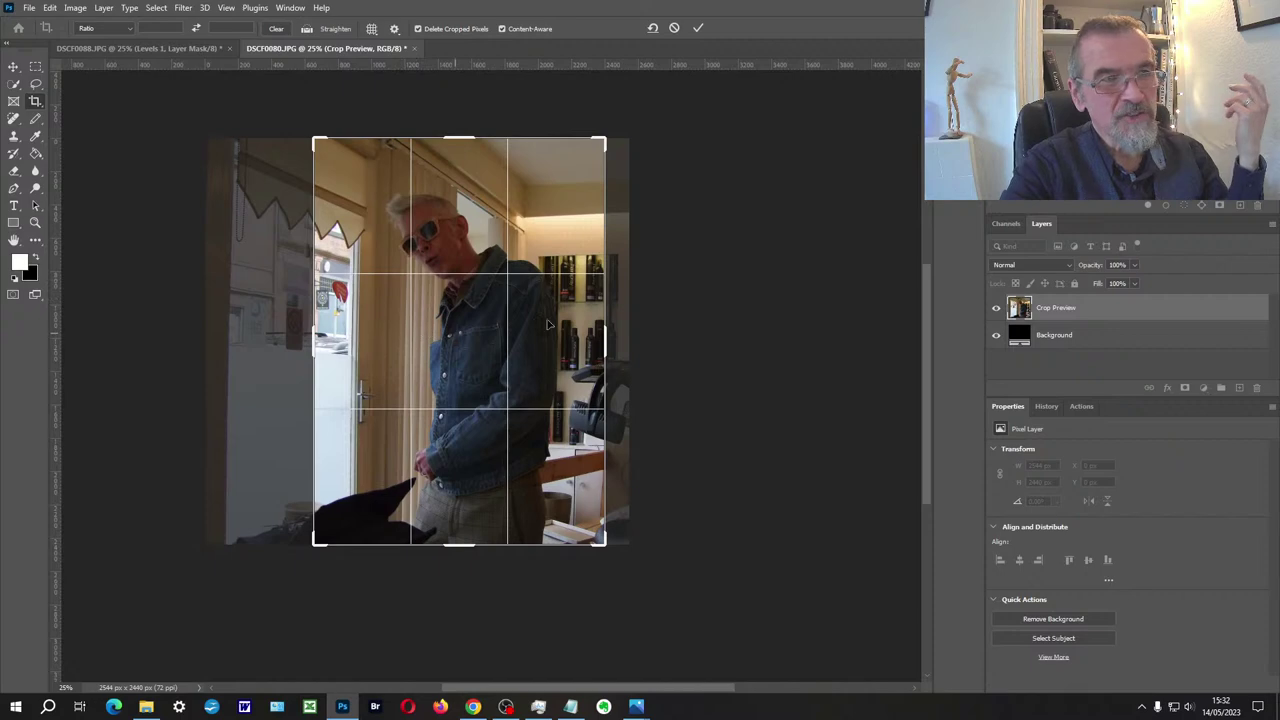
pyautogui.moveTo(464, 357); pyautogui.dragTo(471, 357)
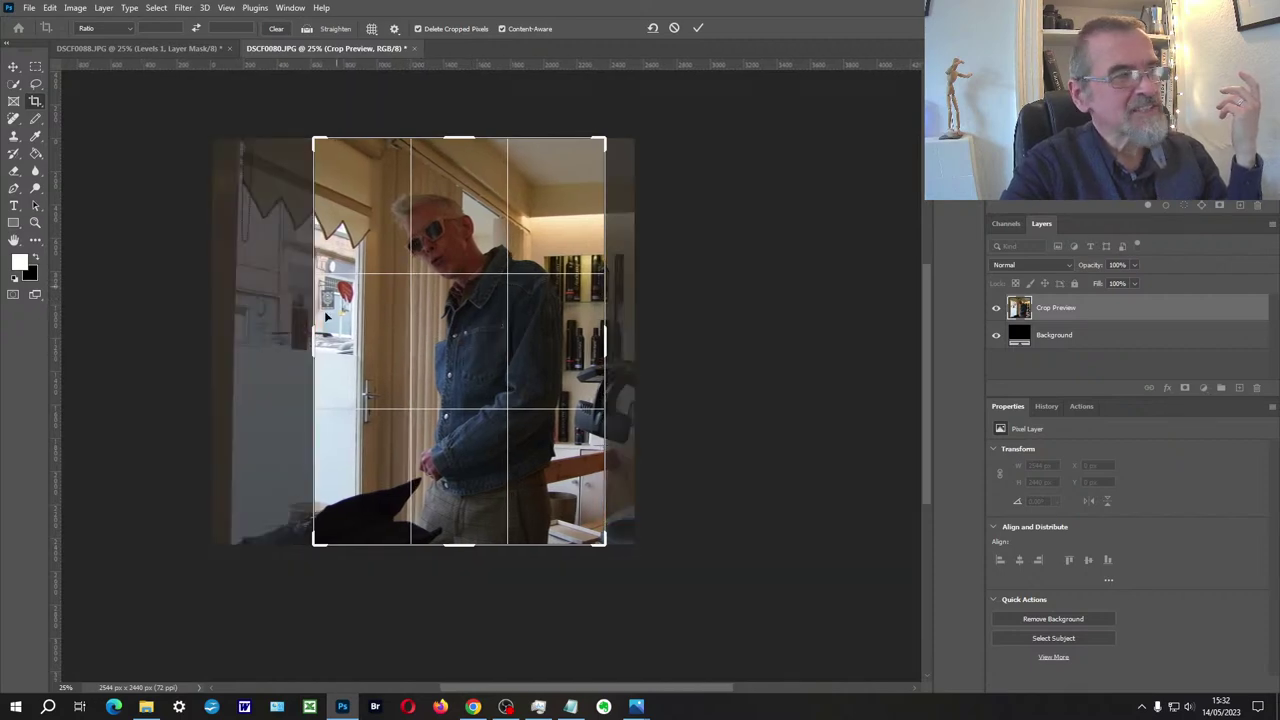
pyautogui.moveTo(316, 342); pyautogui.dragTo(316, 340)
pyautogui.press('Return')
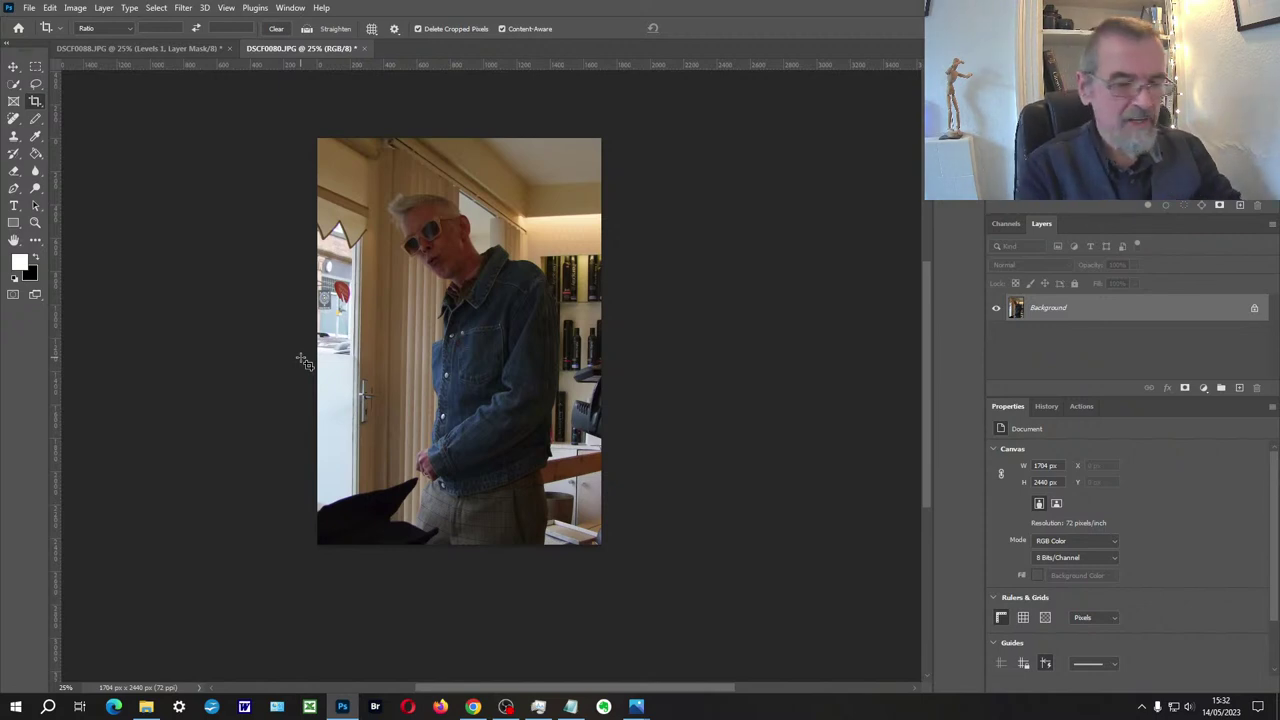
# Step: Duplicate the cropped background layer, start a Camera Raw filter on the copy, apply automatic tone settings and set Saturation to -100
pyautogui.hotkey('ctrl', 'j')
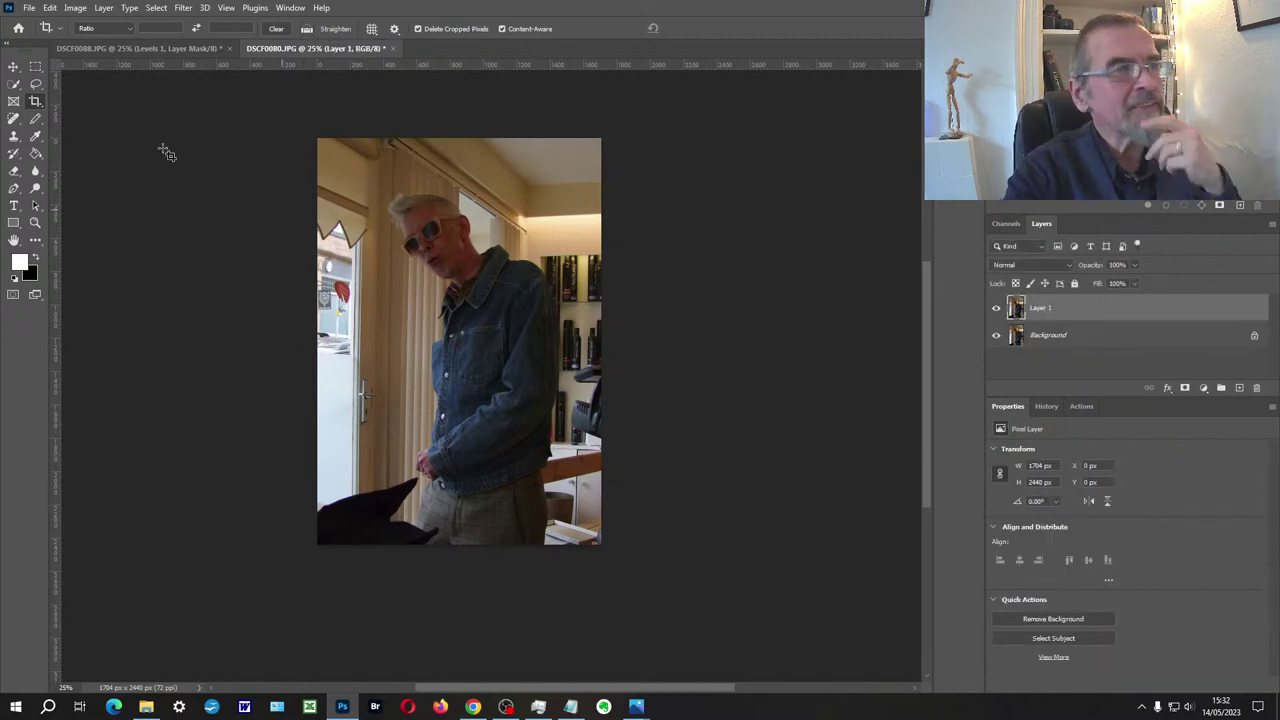
pyautogui.click(183, 7)
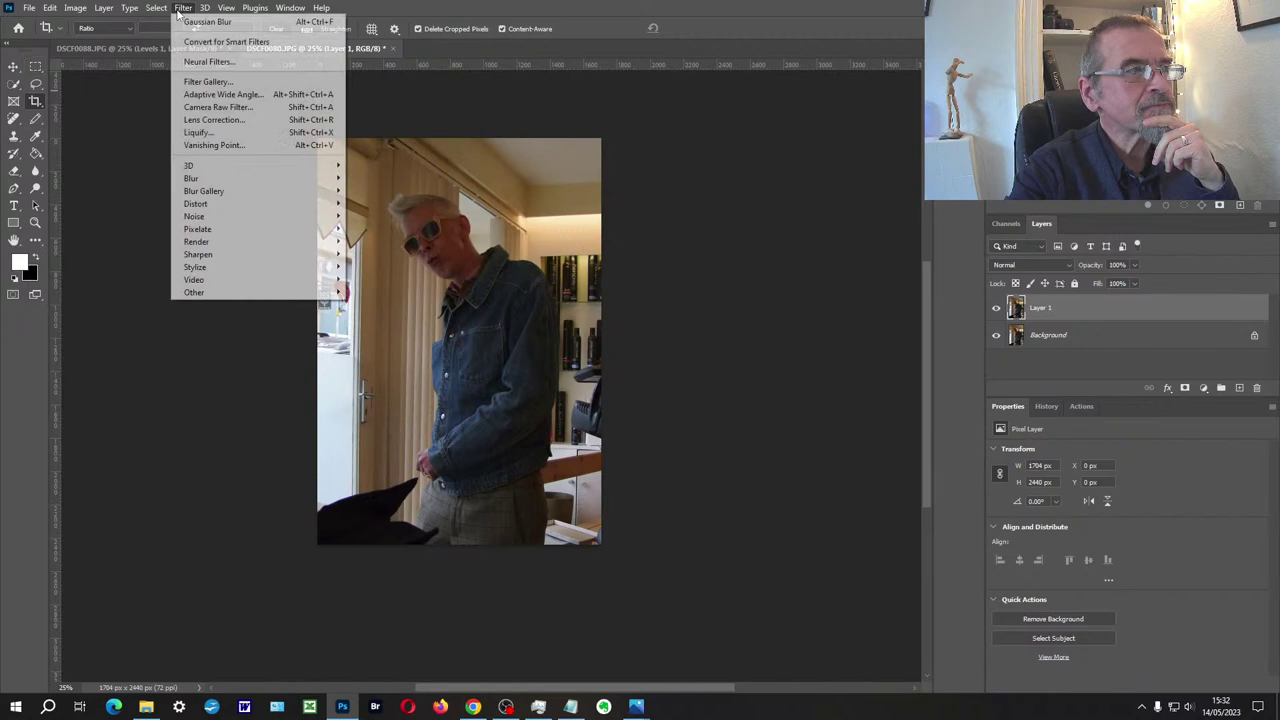
pyautogui.click(198, 107)
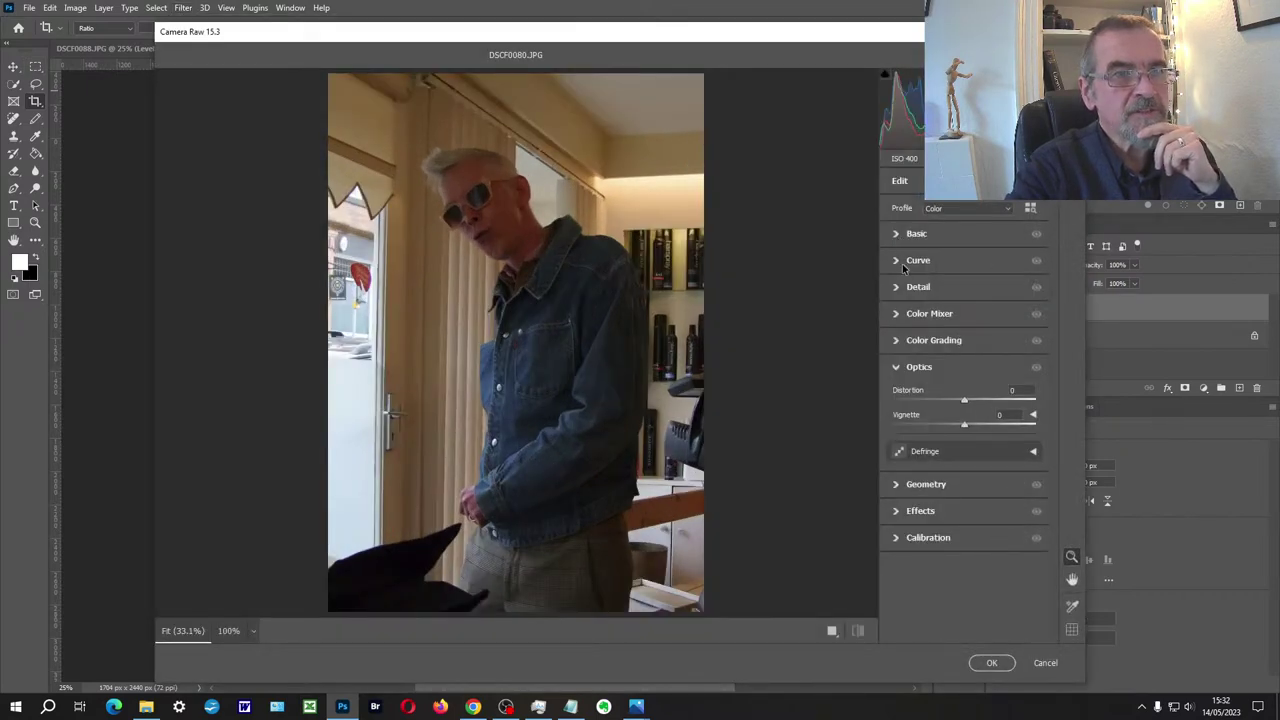
pyautogui.click(897, 236)
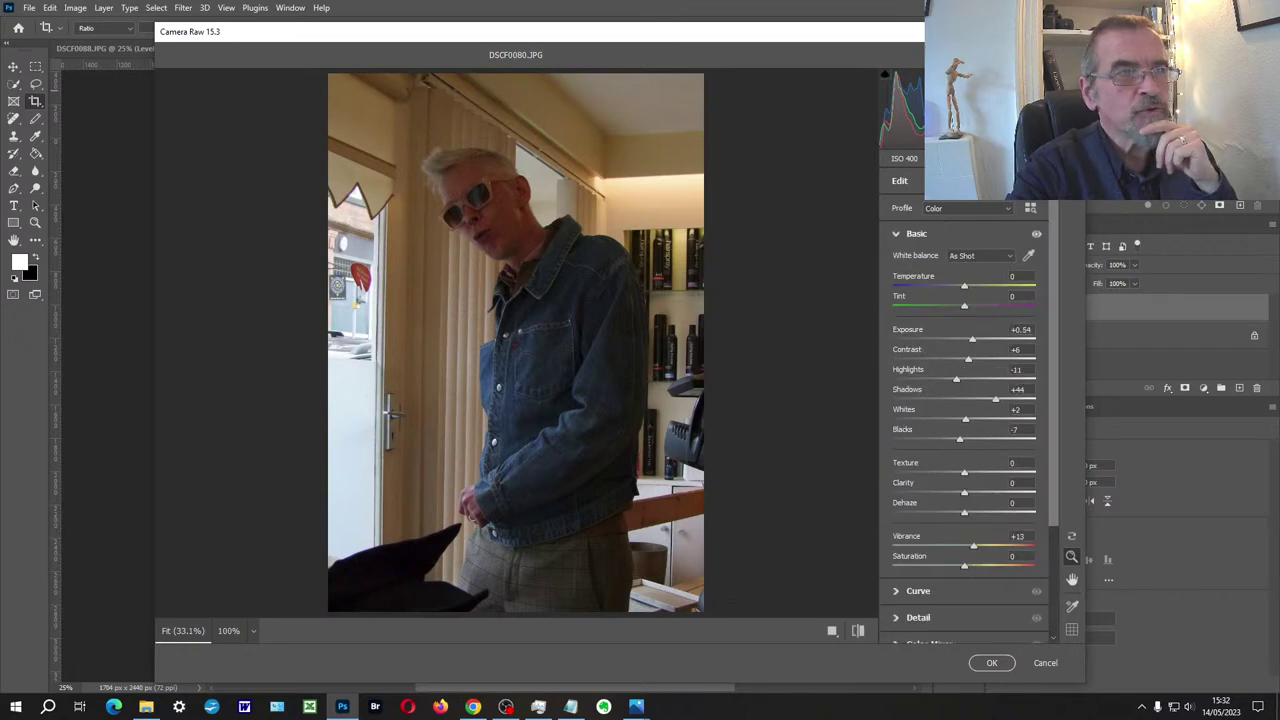
pyautogui.click(985, 180)
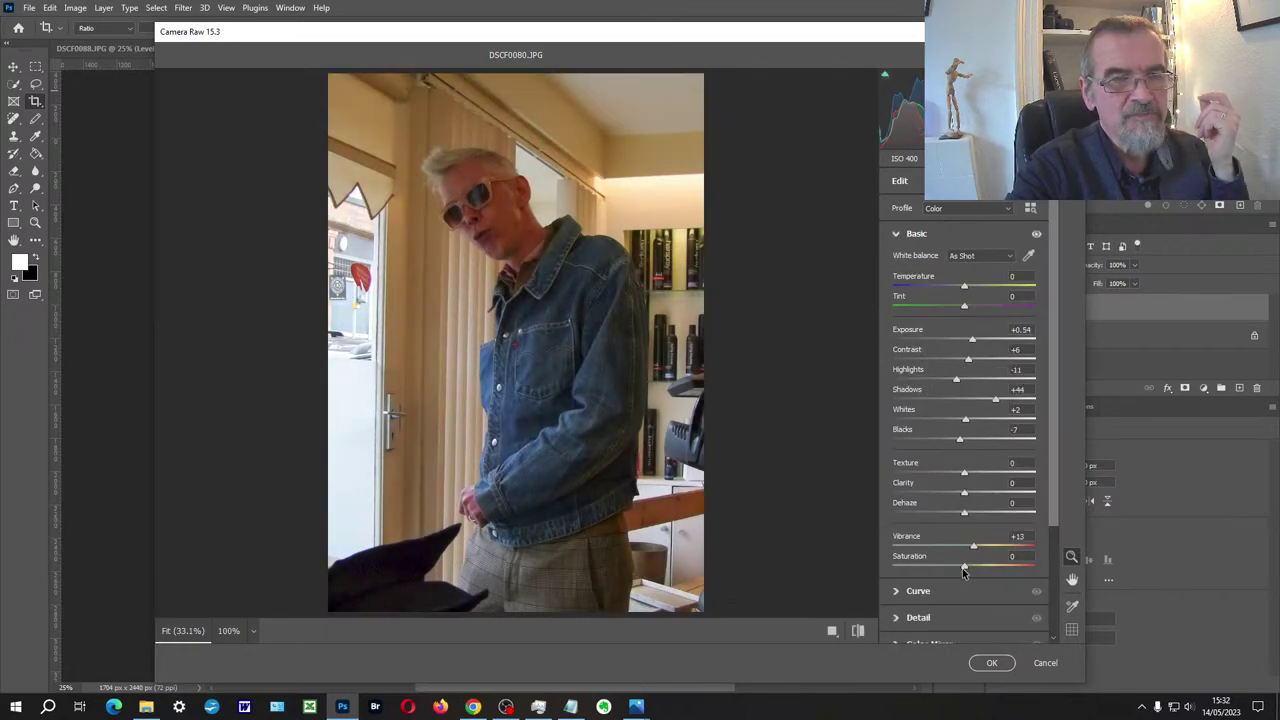
pyautogui.moveTo(966, 567); pyautogui.dragTo(857, 575)
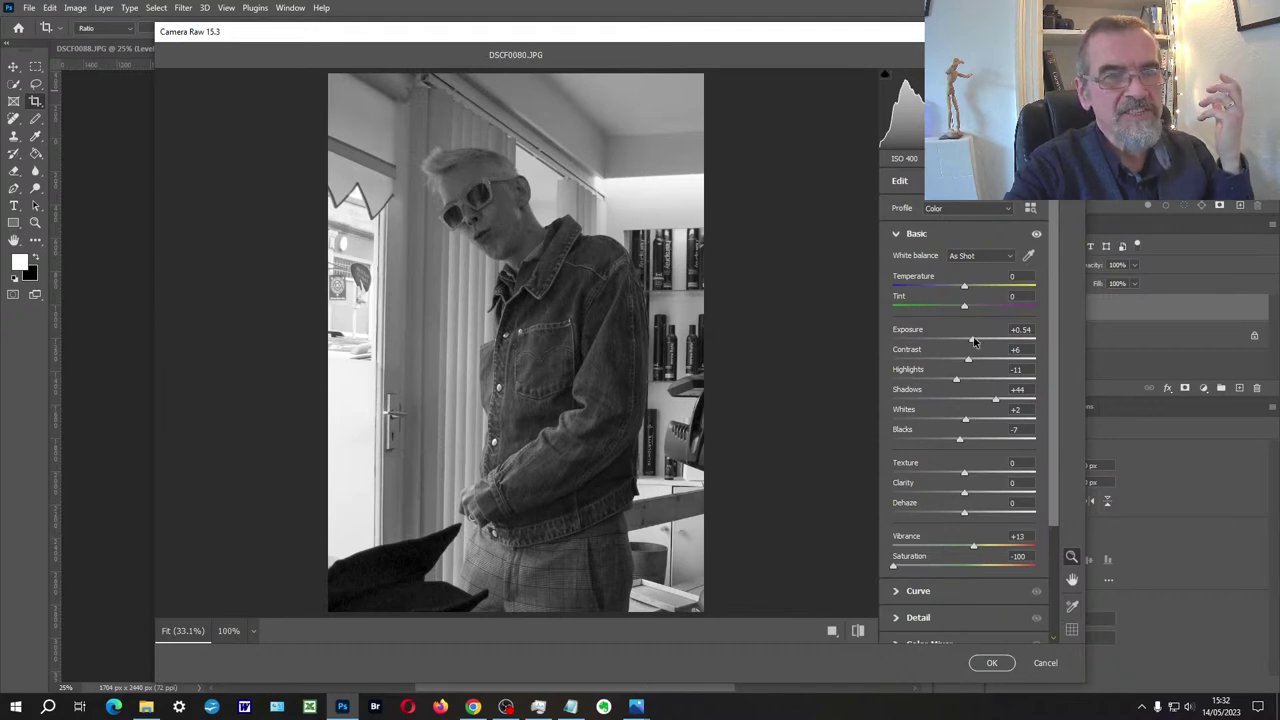
# Step: Strengthen the black-and-white look with Exposure +1.70, Contrast +54, Shadows +62 and Clarity +44
pyautogui.moveTo(975, 342); pyautogui.dragTo(984, 337)
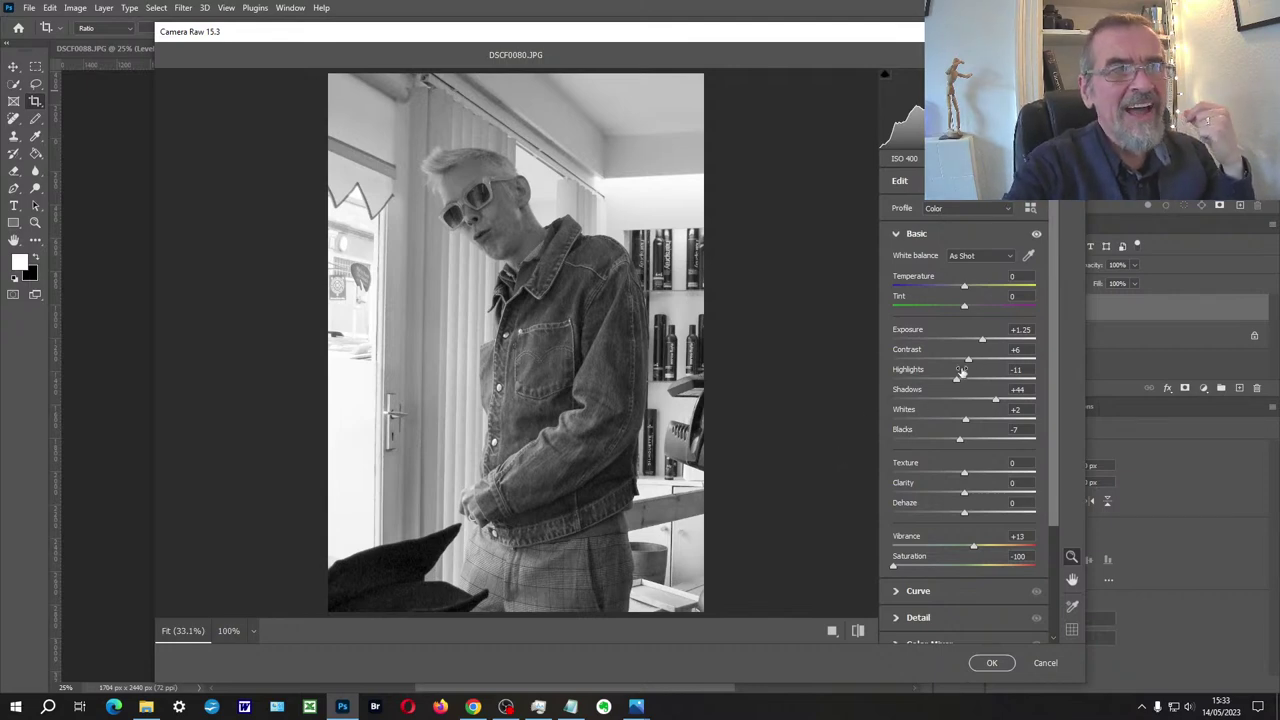
pyautogui.moveTo(965, 495); pyautogui.dragTo(995, 497)
pyautogui.moveTo(967, 363); pyautogui.dragTo(1003, 363)
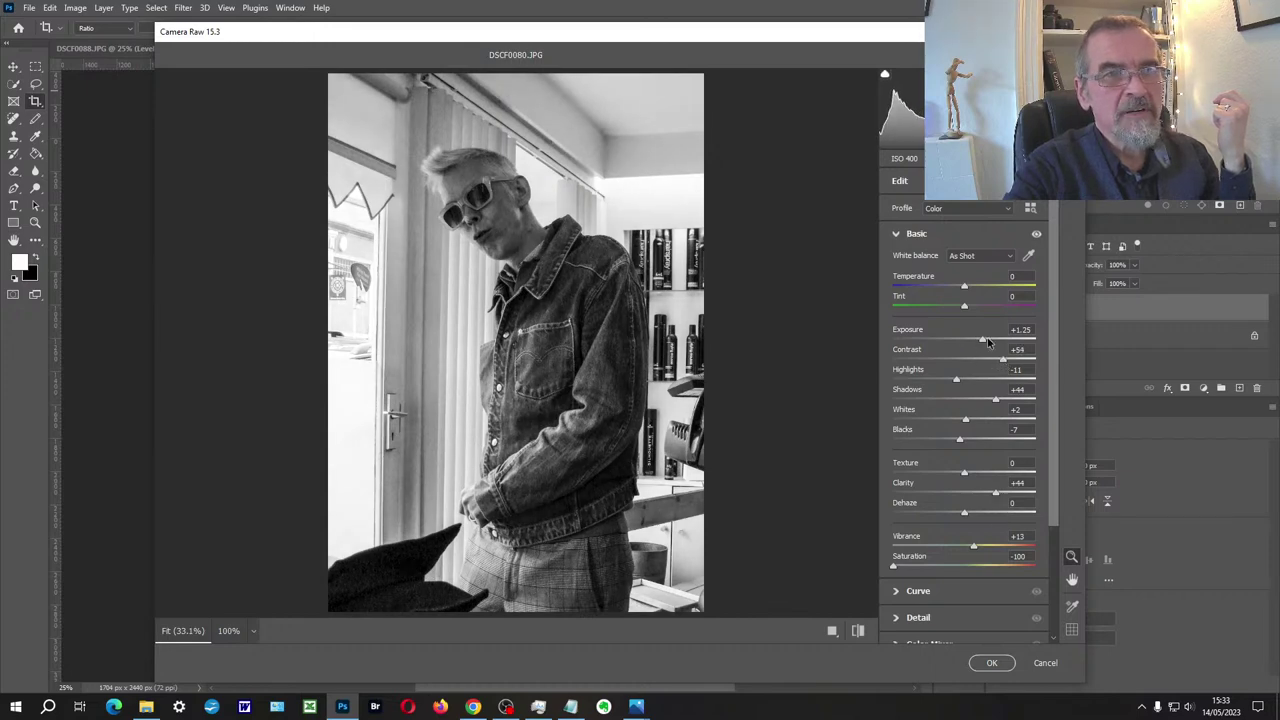
pyautogui.moveTo(995, 400); pyautogui.dragTo(1009, 400)
pyautogui.moveTo(990, 340); pyautogui.dragTo(992, 340)
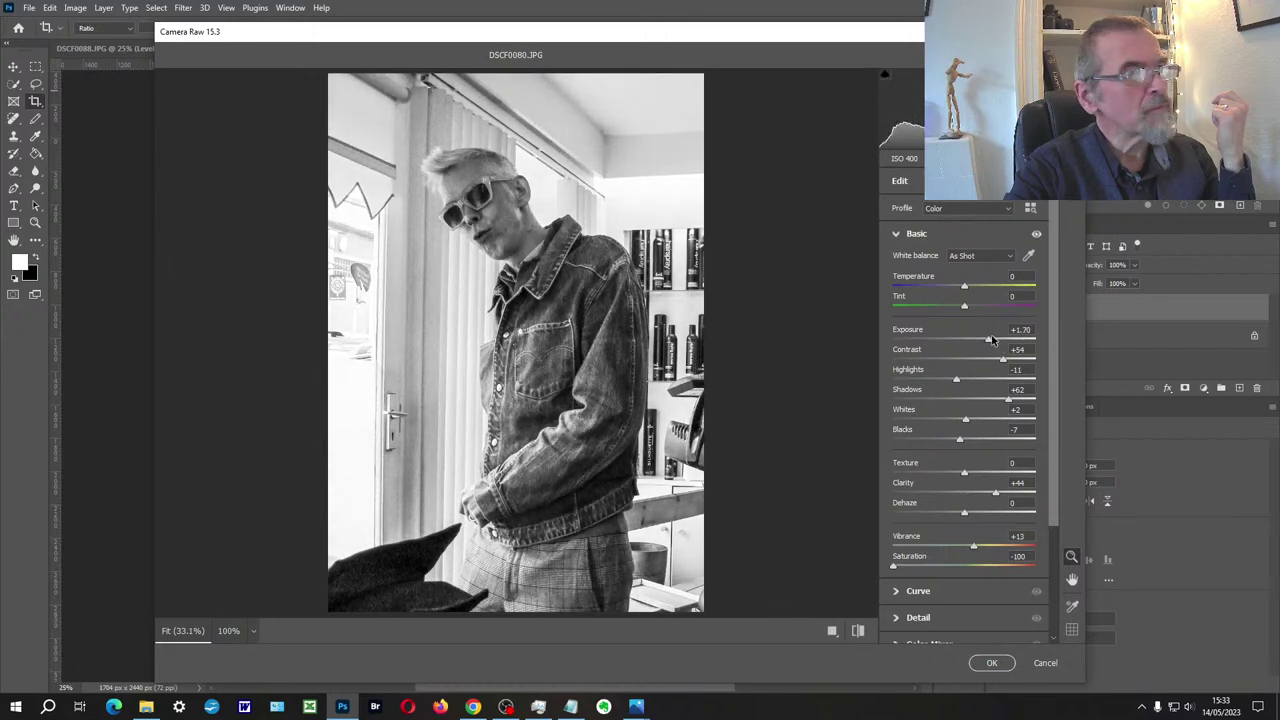
# Step: Darken the photo's corners with an Optics Vignette of -72 and apply the Camera Raw filter
pyautogui.scroll(-3, 1006, 503)
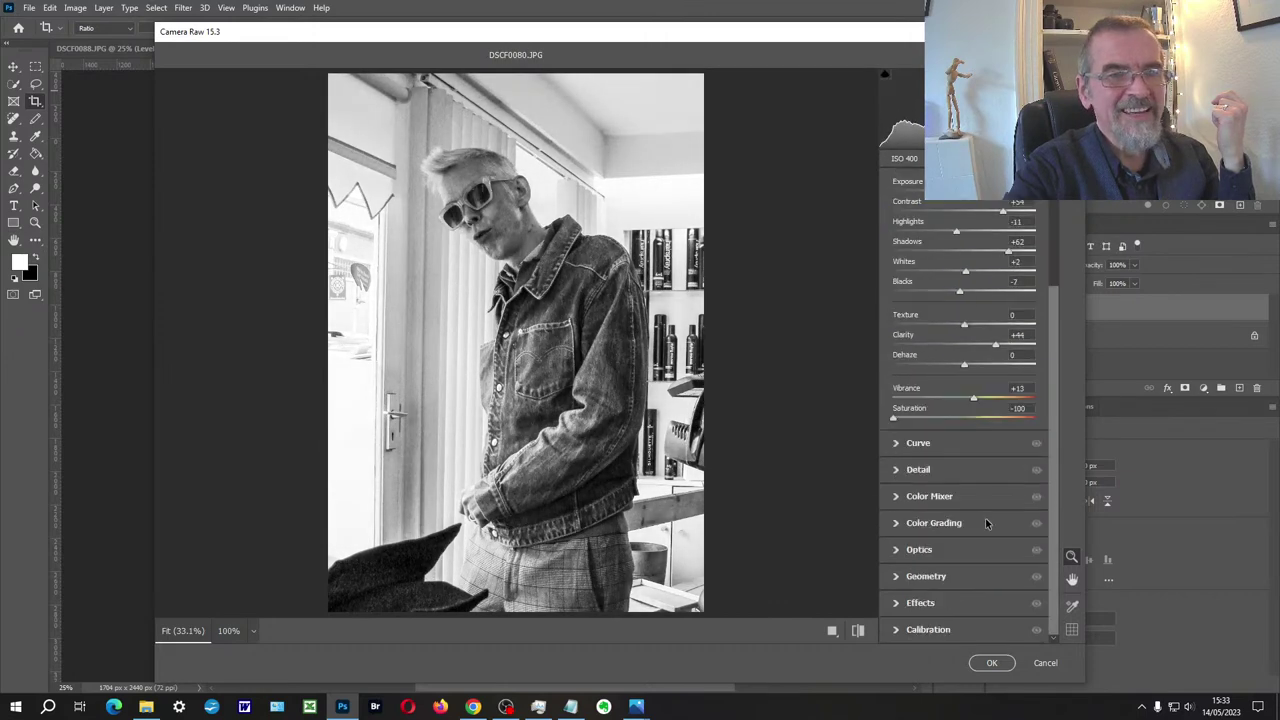
pyautogui.click(896, 550)
pyautogui.moveTo(966, 426); pyautogui.dragTo(914, 429)
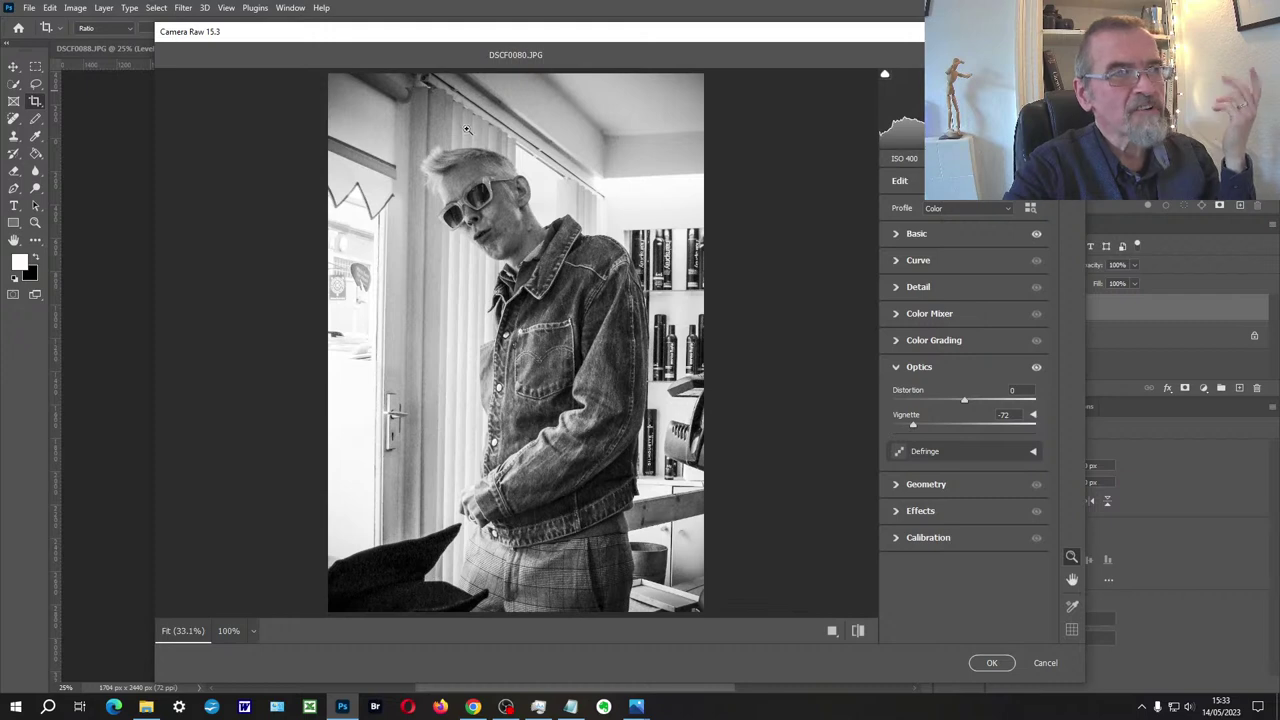
pyautogui.click(994, 663)
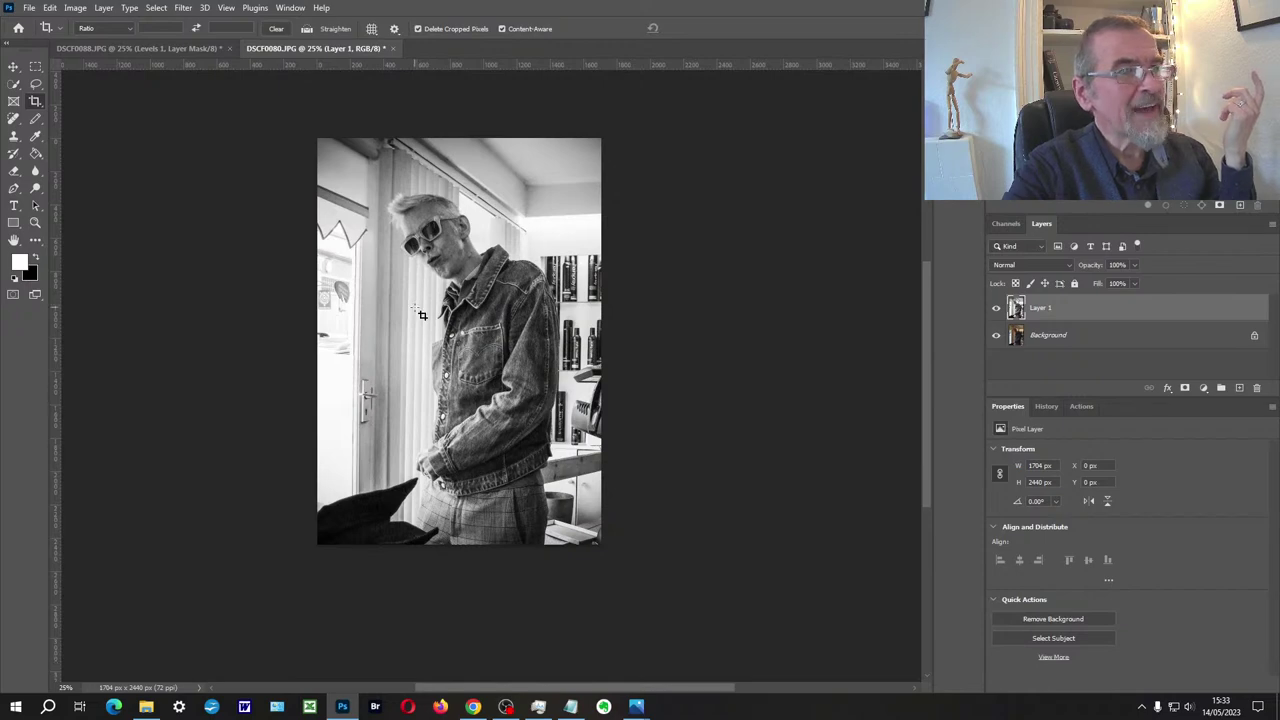
# Step: Duplicate the black-and-white layer and inspect the existing grain on the man's face
pyautogui.press('z')
pyautogui.click(419, 279)
pyautogui.moveTo(509, 316); pyautogui.dragTo(499, 345)
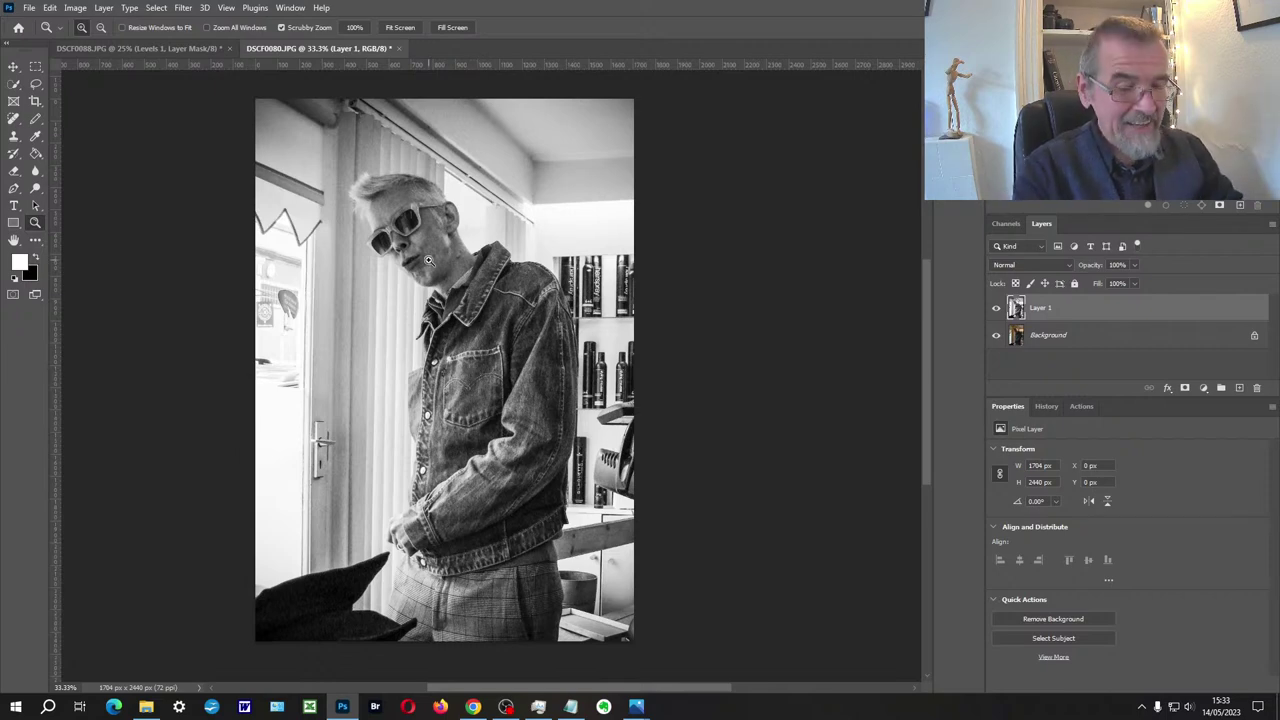
pyautogui.hotkey('ctrl', 'j')
pyautogui.moveTo(389, 224); pyautogui.dragTo(389, 224)
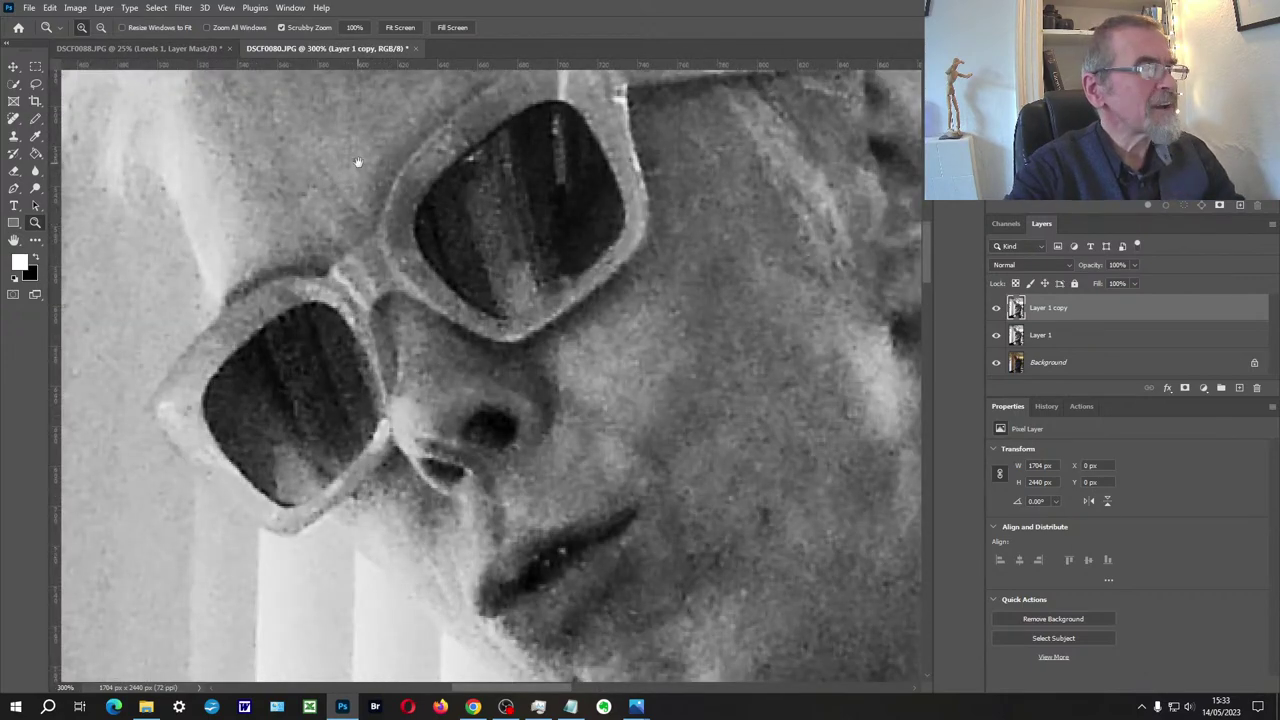
pyautogui.click(358, 165)
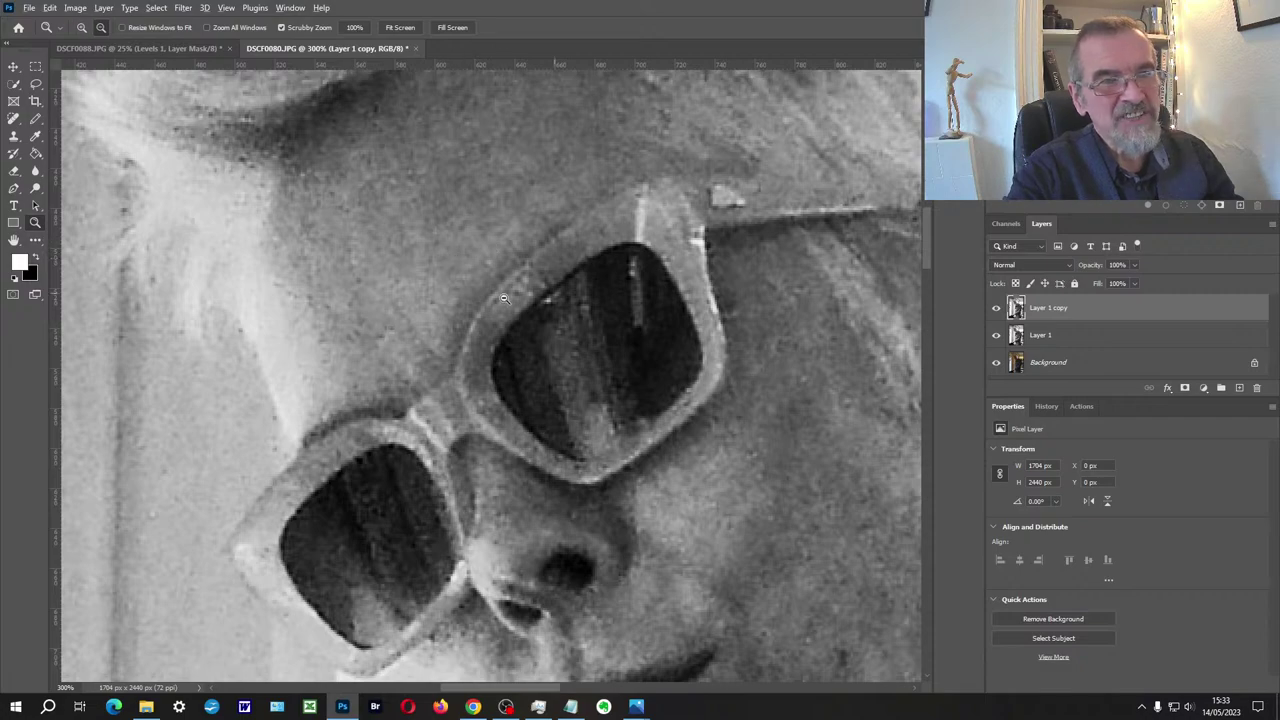
pyautogui.keyDown('alt'); pyautogui.click(391, 253); pyautogui.keyUp('alt')
pyautogui.keyDown('alt'); pyautogui.click(393, 251); pyautogui.keyUp('alt')
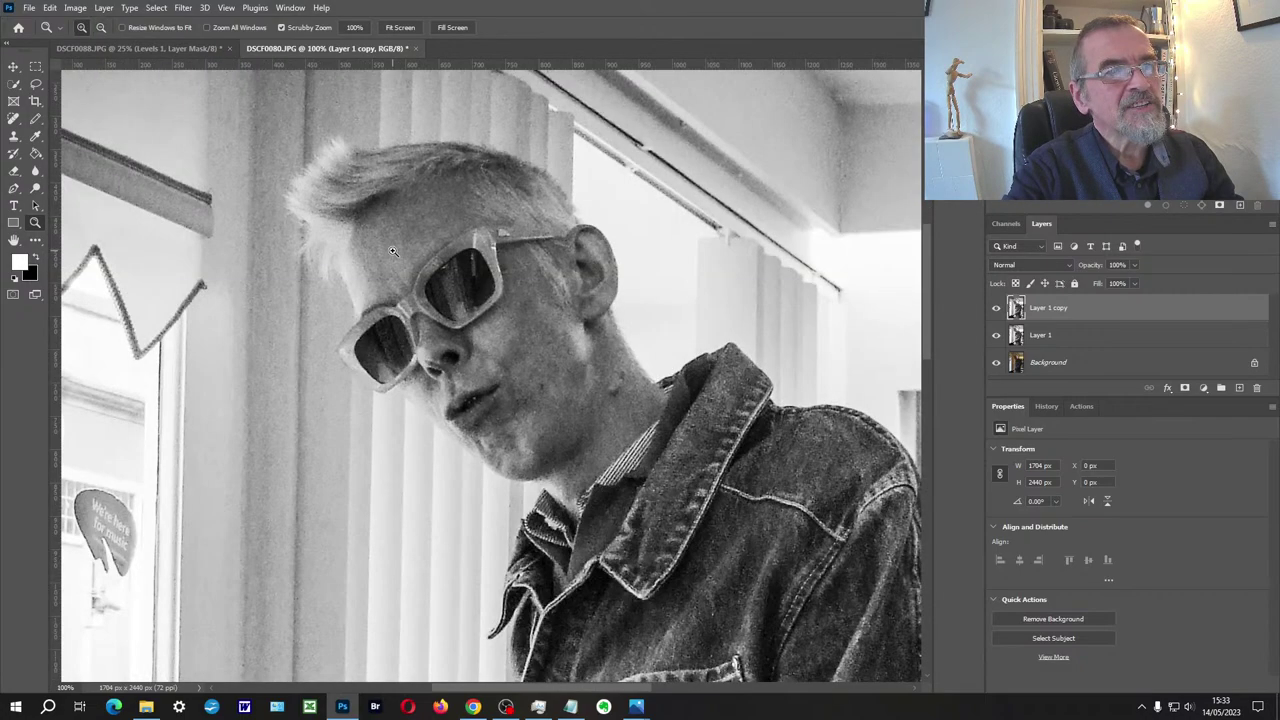
# Step: Add monochromatic Gaussian noise with an amount of 6% to the duplicated layer
pyautogui.click(183, 8)
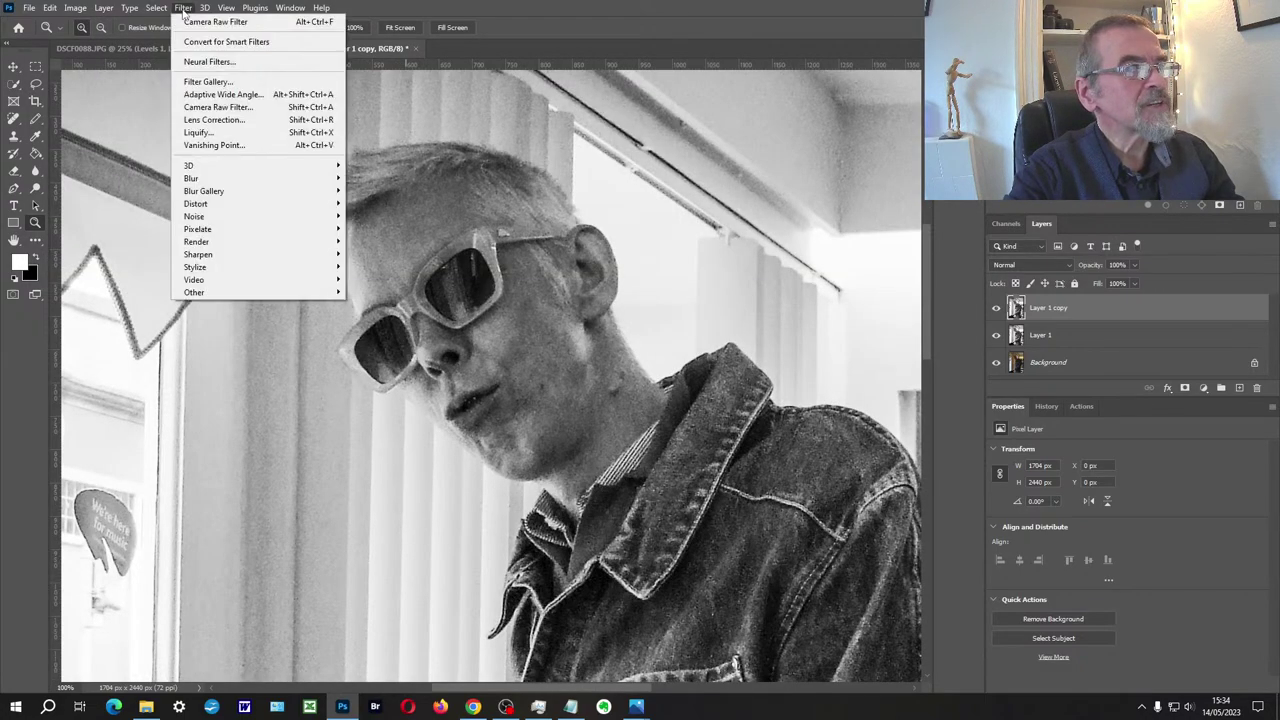
pyautogui.moveTo(204, 218)
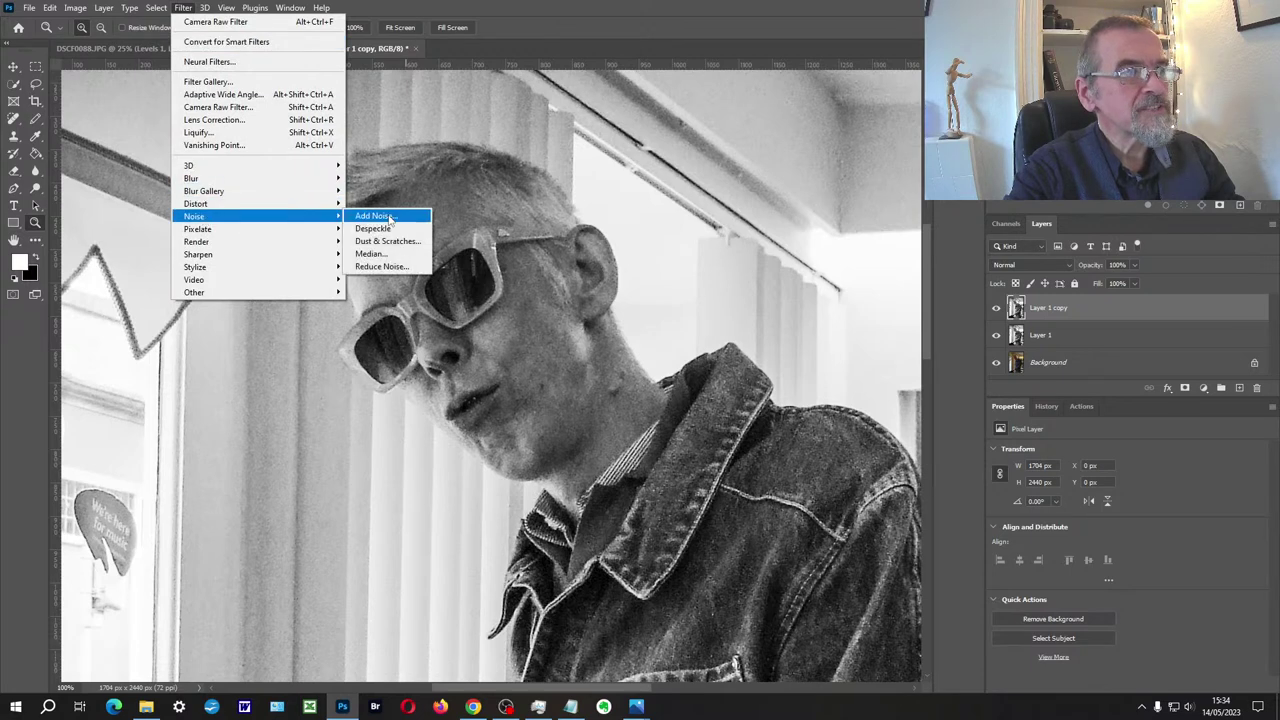
pyautogui.click(390, 218)
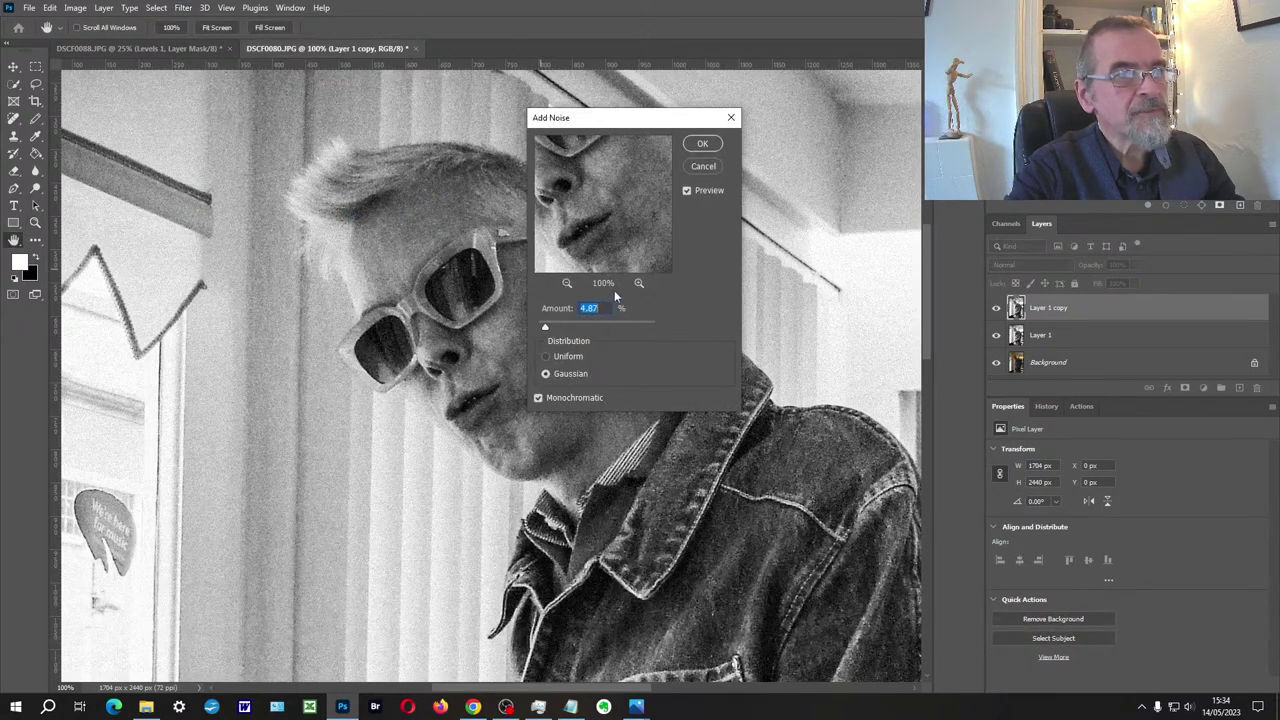
pyautogui.moveTo(545, 322); pyautogui.dragTo(548, 330)
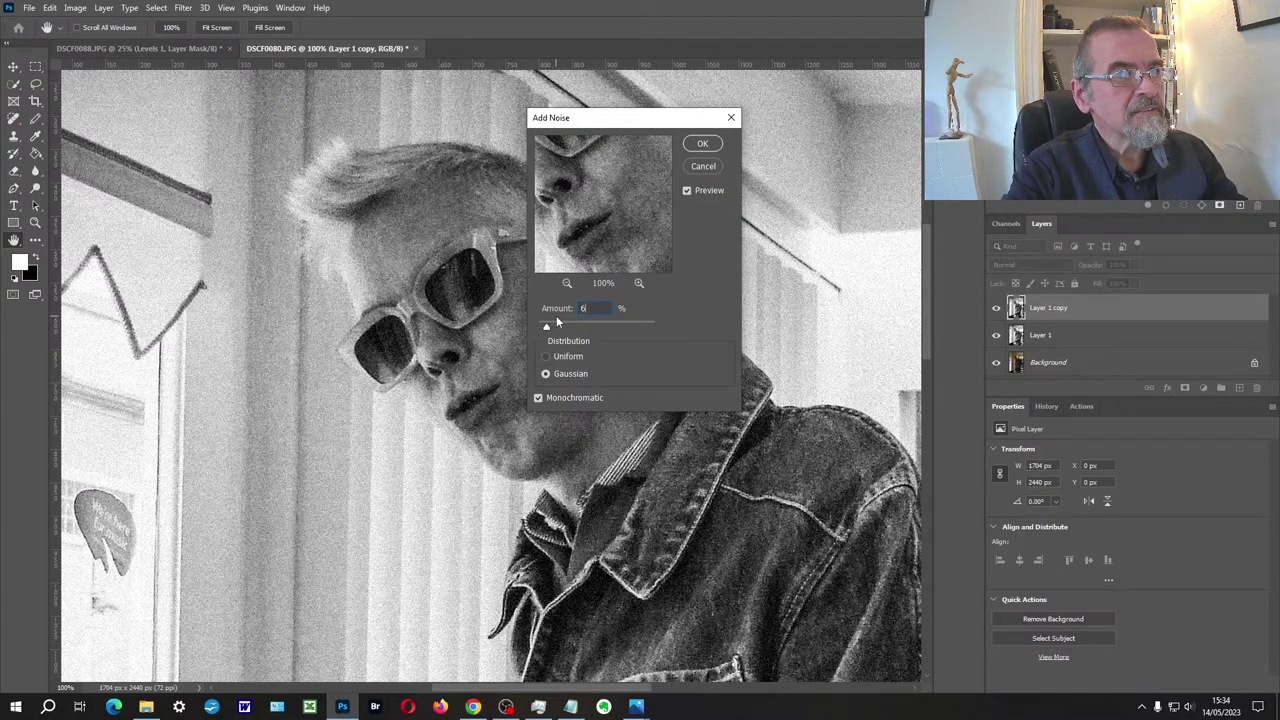
pyautogui.click(705, 144)
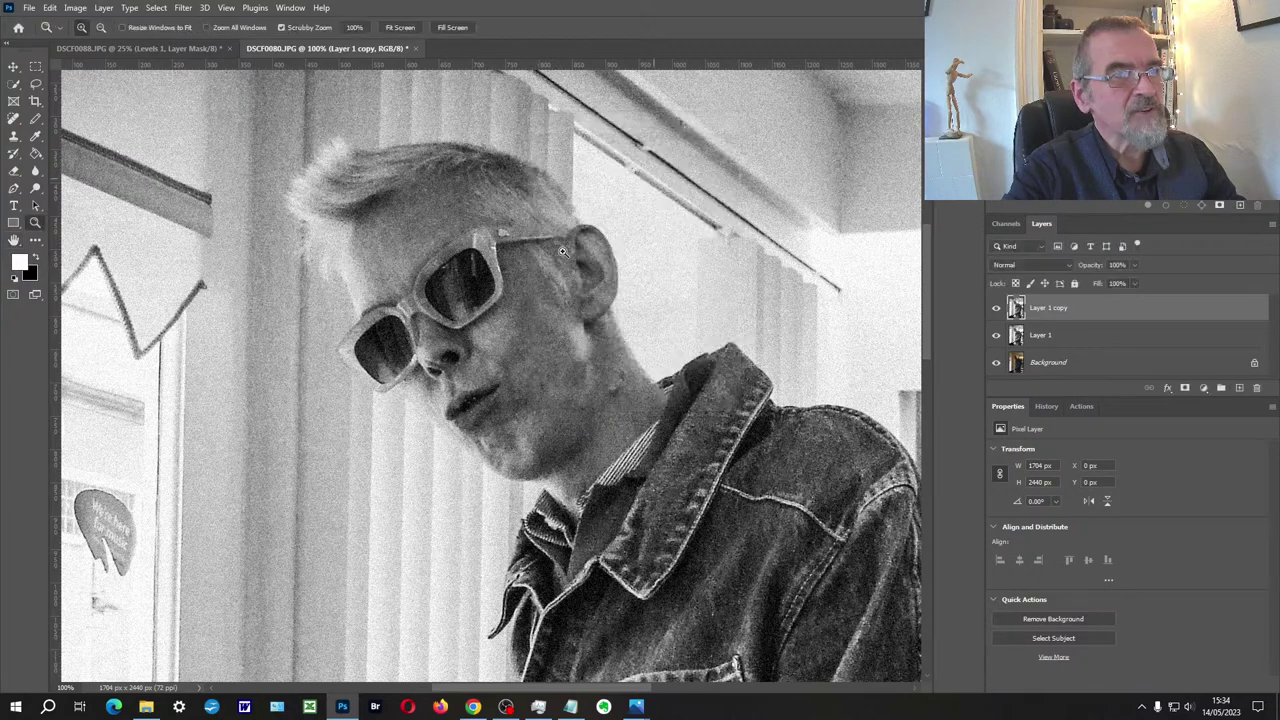
# Step: Soften the added grain on the copied layer with a Gaussian Blur of 0.5 pixels radius
pyautogui.click(184, 8)
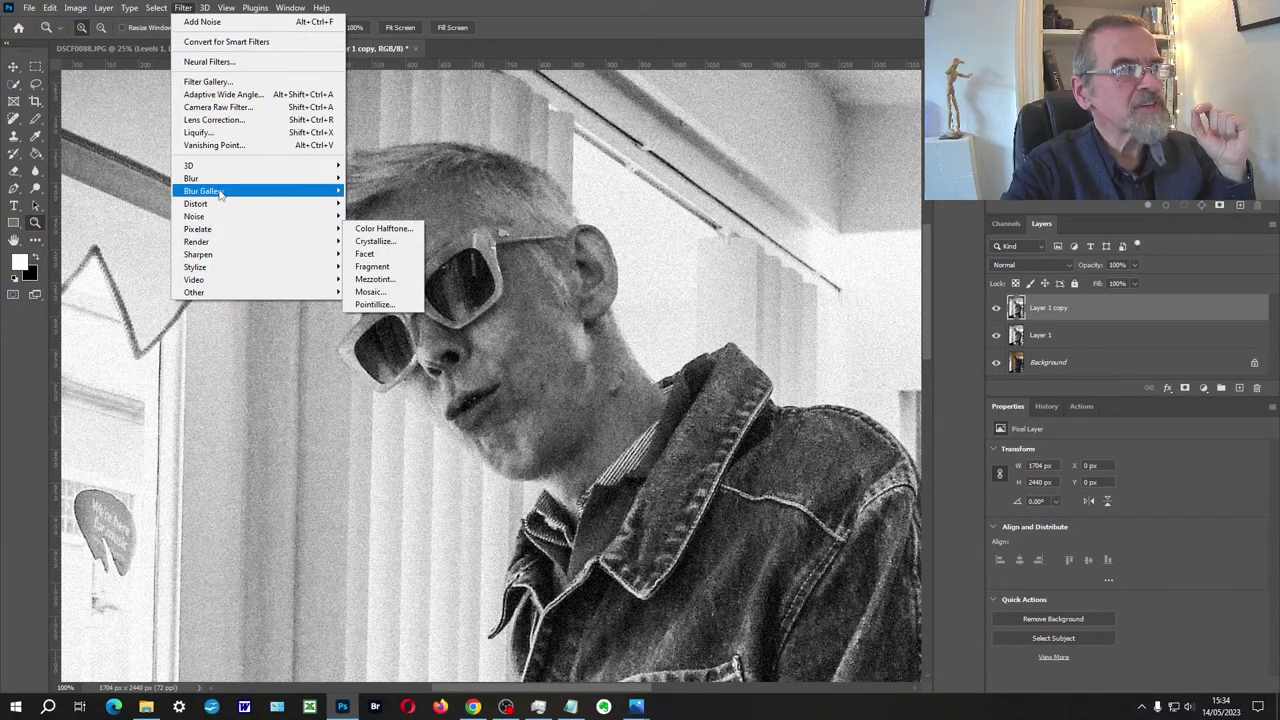
pyautogui.moveTo(287, 183)
pyautogui.click(382, 229)
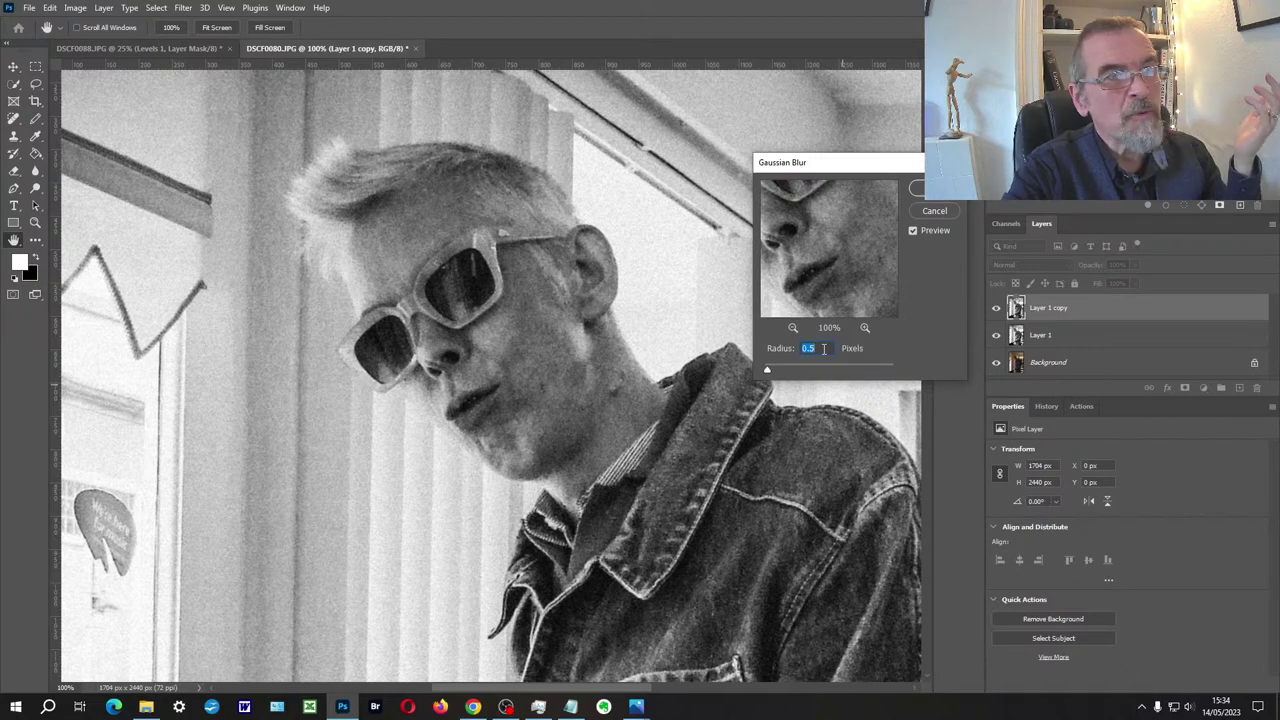
pyautogui.click(928, 189)
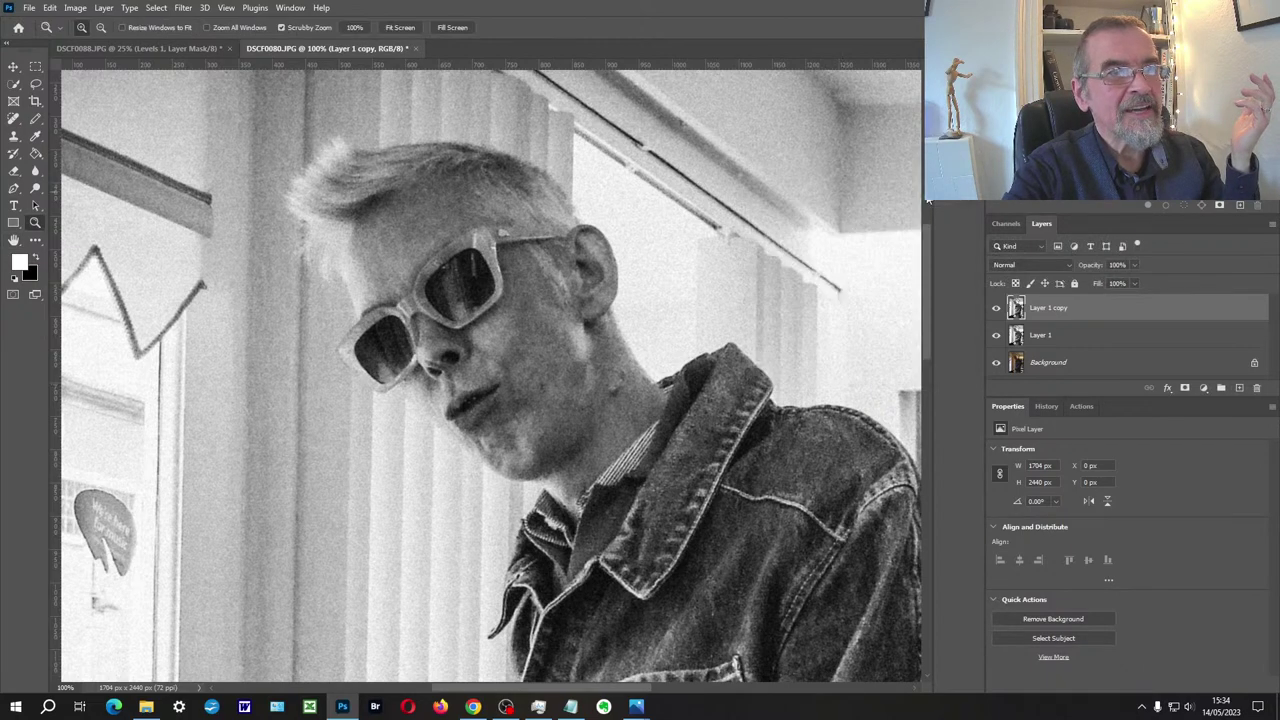
# Step: Compare the man's face with and without the added grain by toggling the top layer's visibility
pyautogui.click(418, 200)
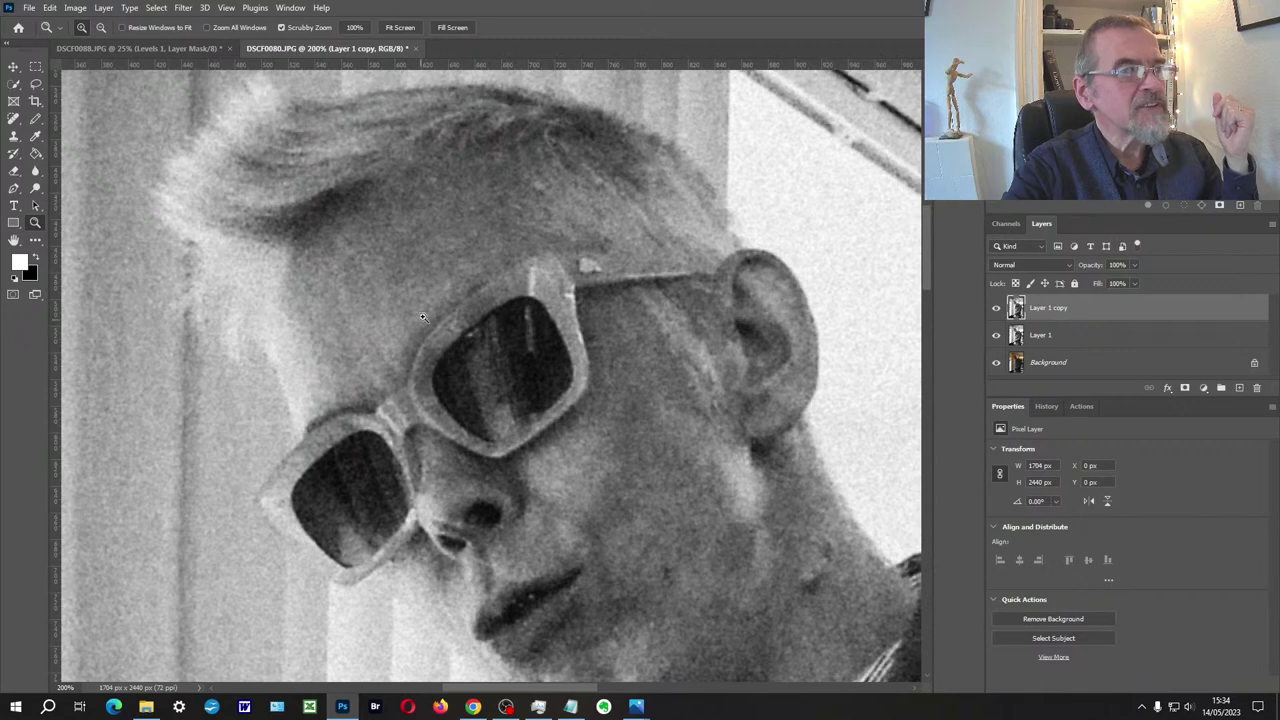
pyautogui.click(996, 308)
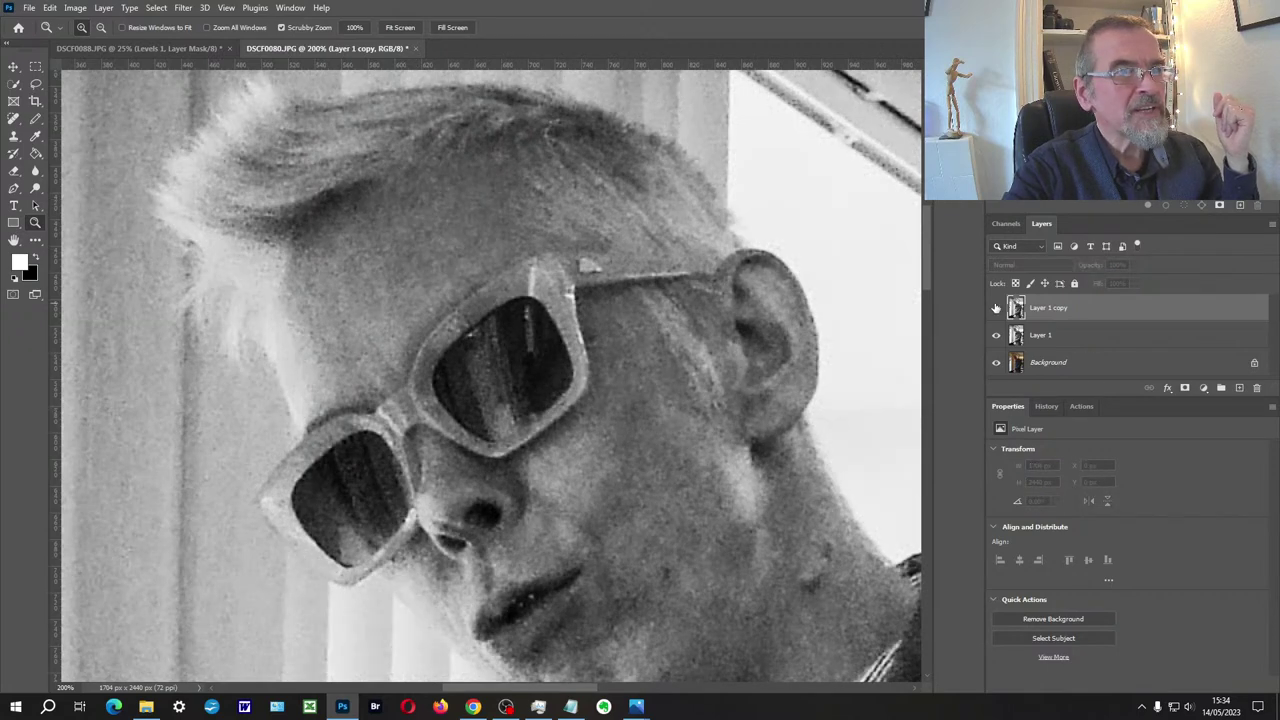
pyautogui.click(996, 308)
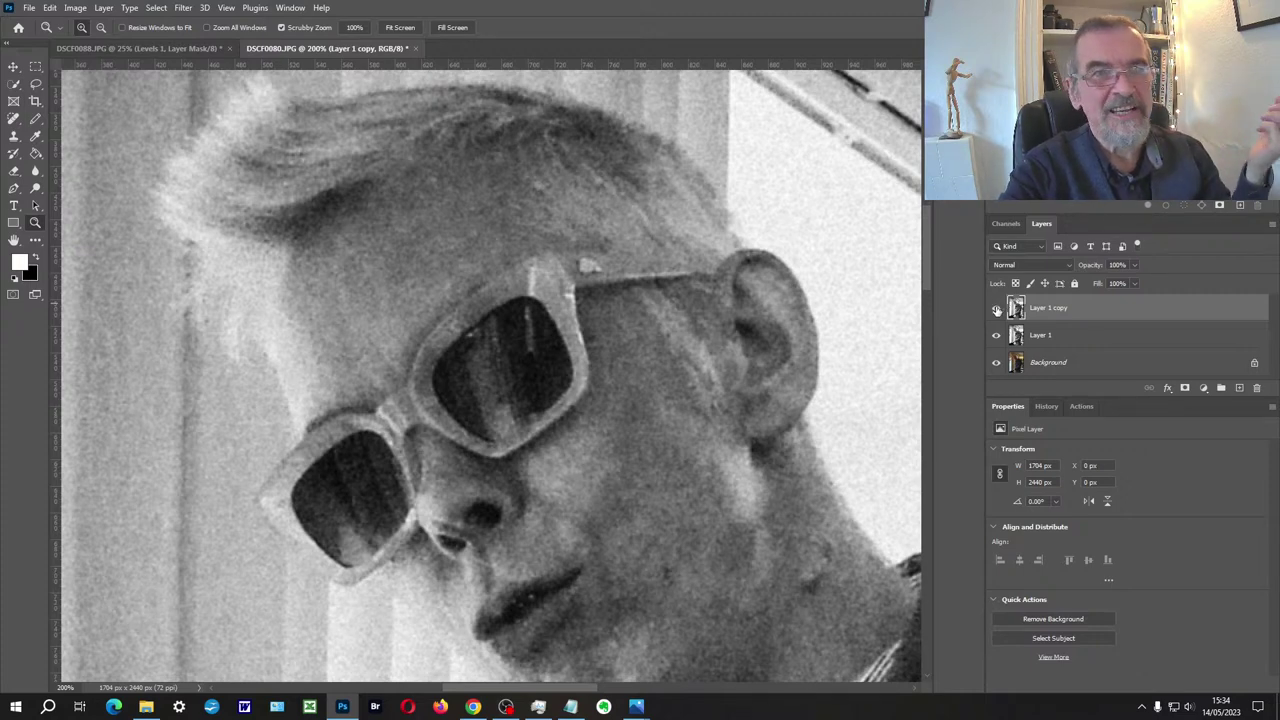
pyautogui.click(996, 309)
pyautogui.click(996, 309)
pyautogui.click(996, 309)
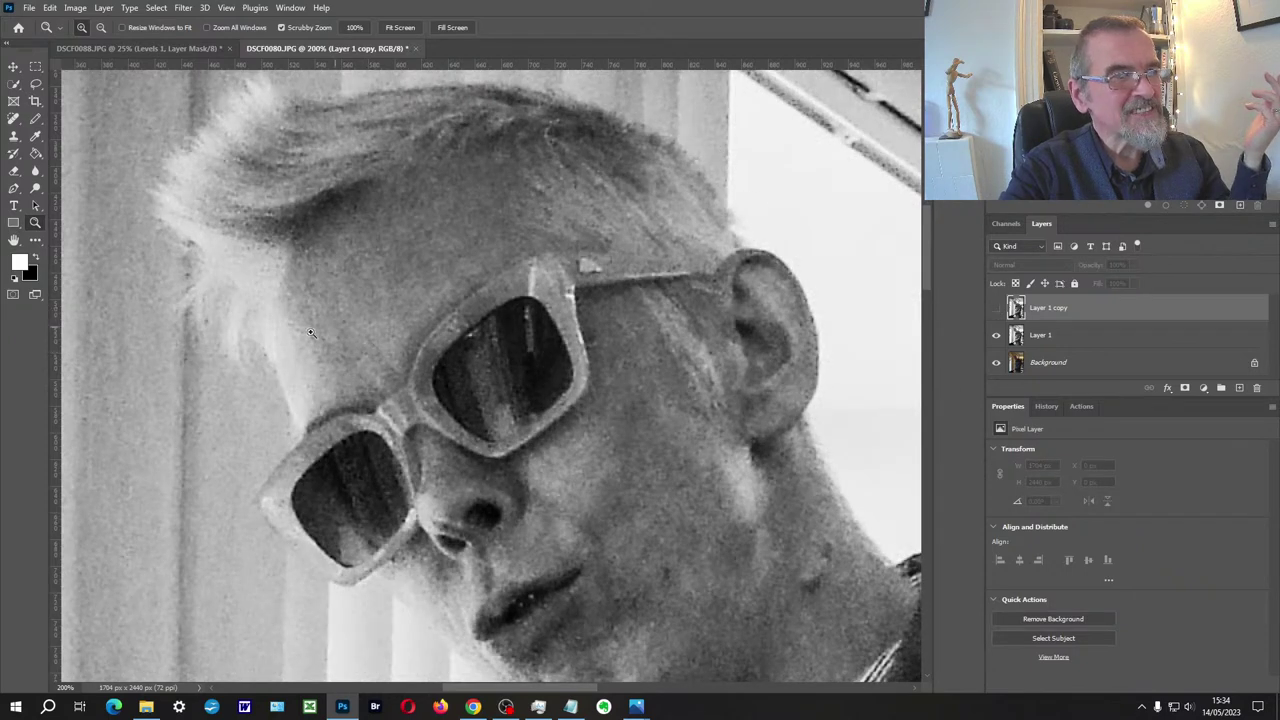
pyautogui.click(996, 309)
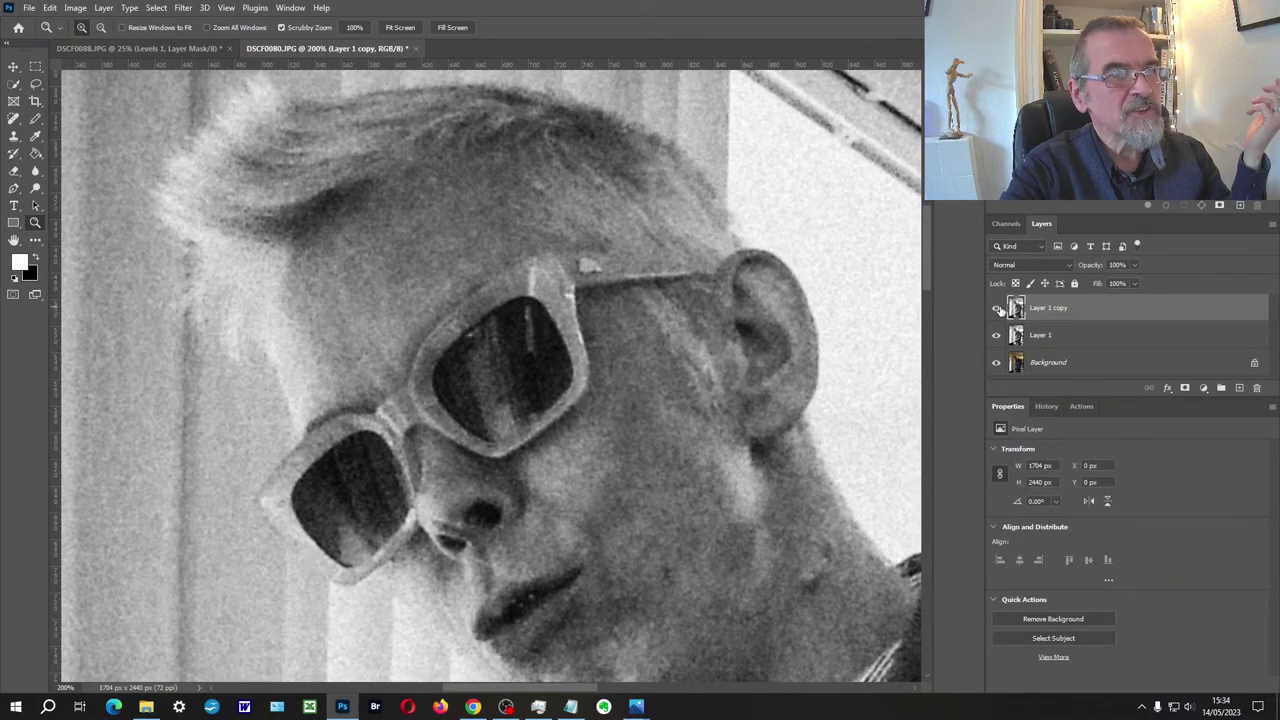
# Step: Hide Layer 1 and toggle the grained top layer to compare the whole black-and-white portrait with the colour original
pyautogui.keyDown('alt'); pyautogui.click(369, 374); pyautogui.keyUp('alt')
pyautogui.keyDown('alt'); pyautogui.click(369, 374); pyautogui.keyUp('alt')
pyautogui.keyDown('alt'); pyautogui.click(369, 374); pyautogui.keyUp('alt')
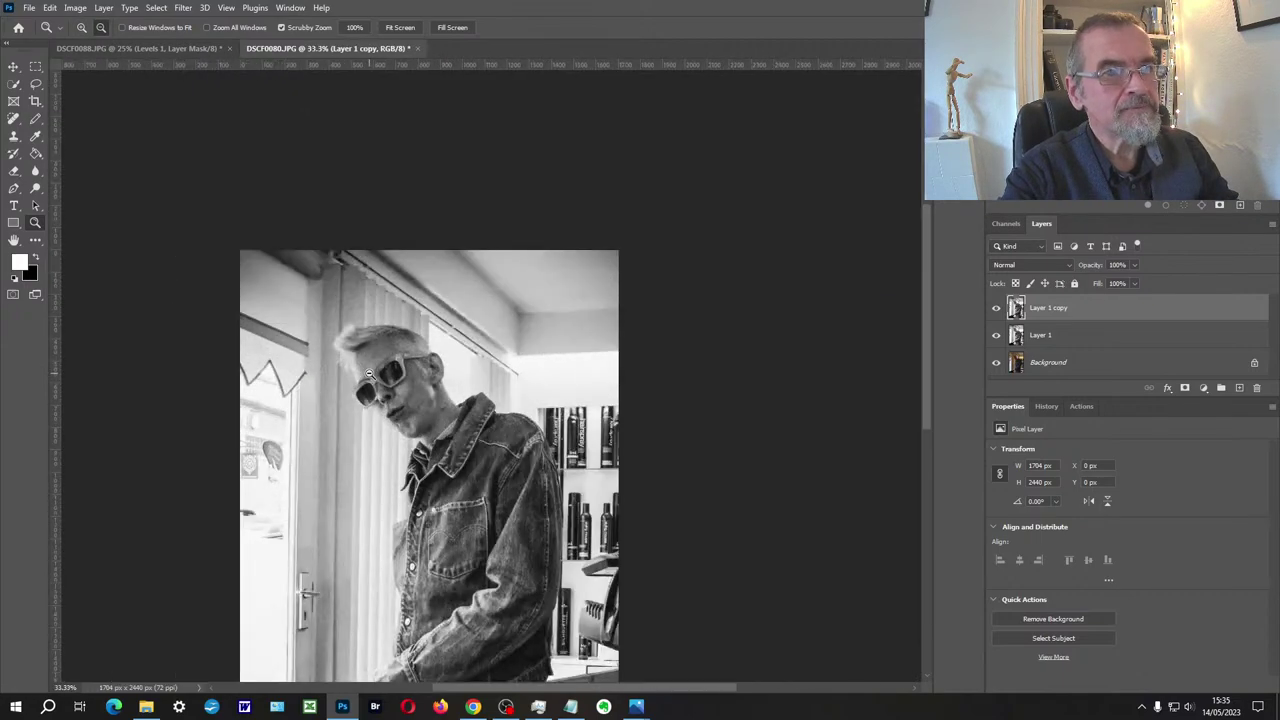
pyautogui.keyDown('alt'); pyautogui.click(369, 374); pyautogui.keyUp('alt')
pyautogui.moveTo(388, 248); pyautogui.dragTo(388, 251)
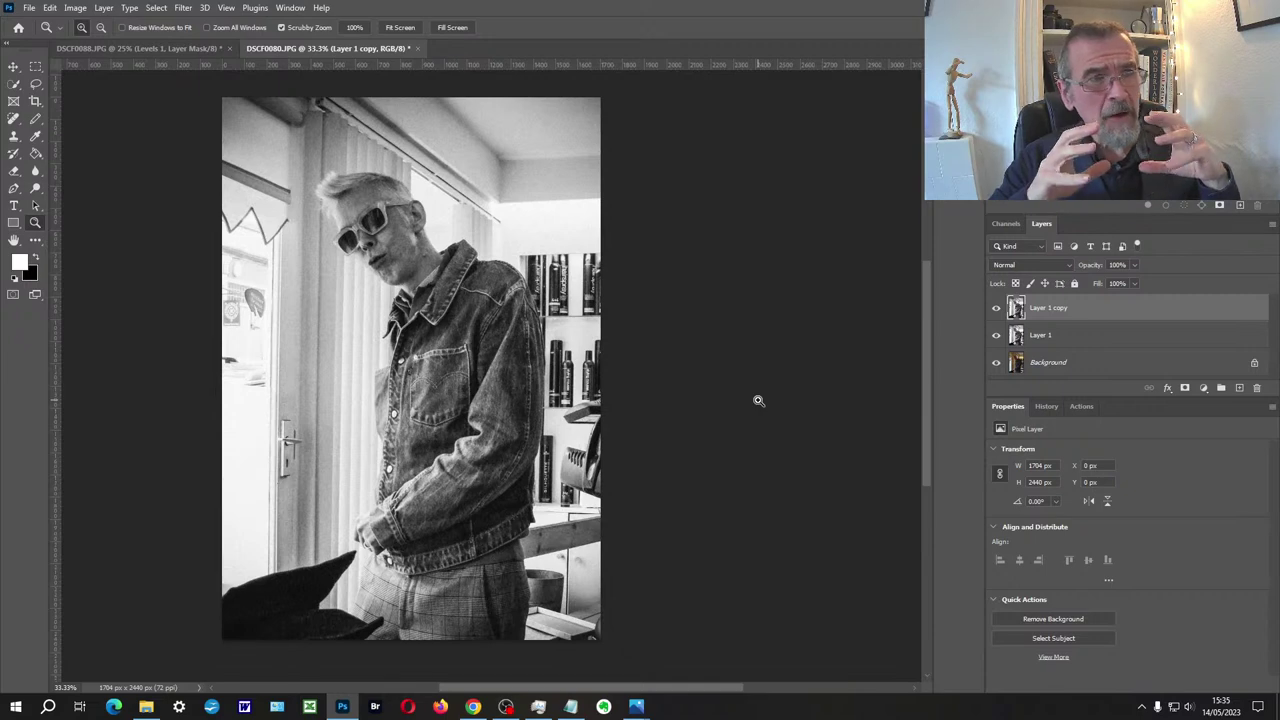
pyautogui.click(996, 335)
pyautogui.click(996, 308)
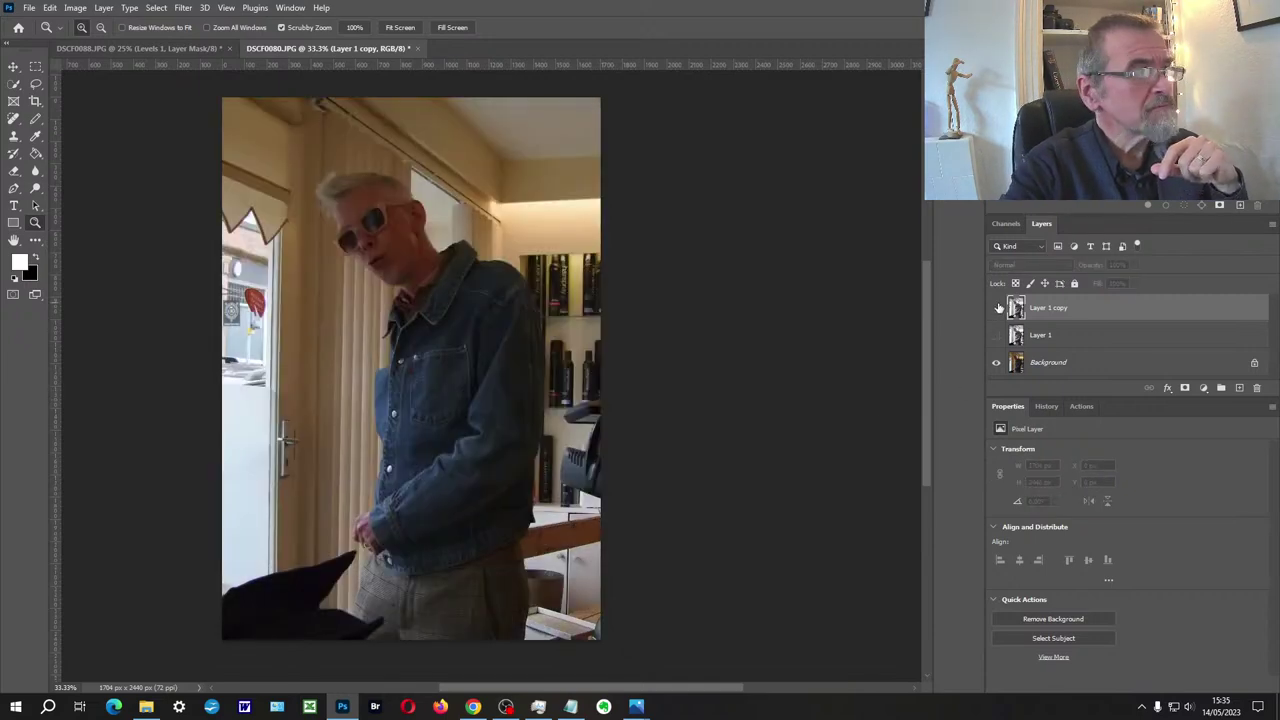
pyautogui.click(996, 308)
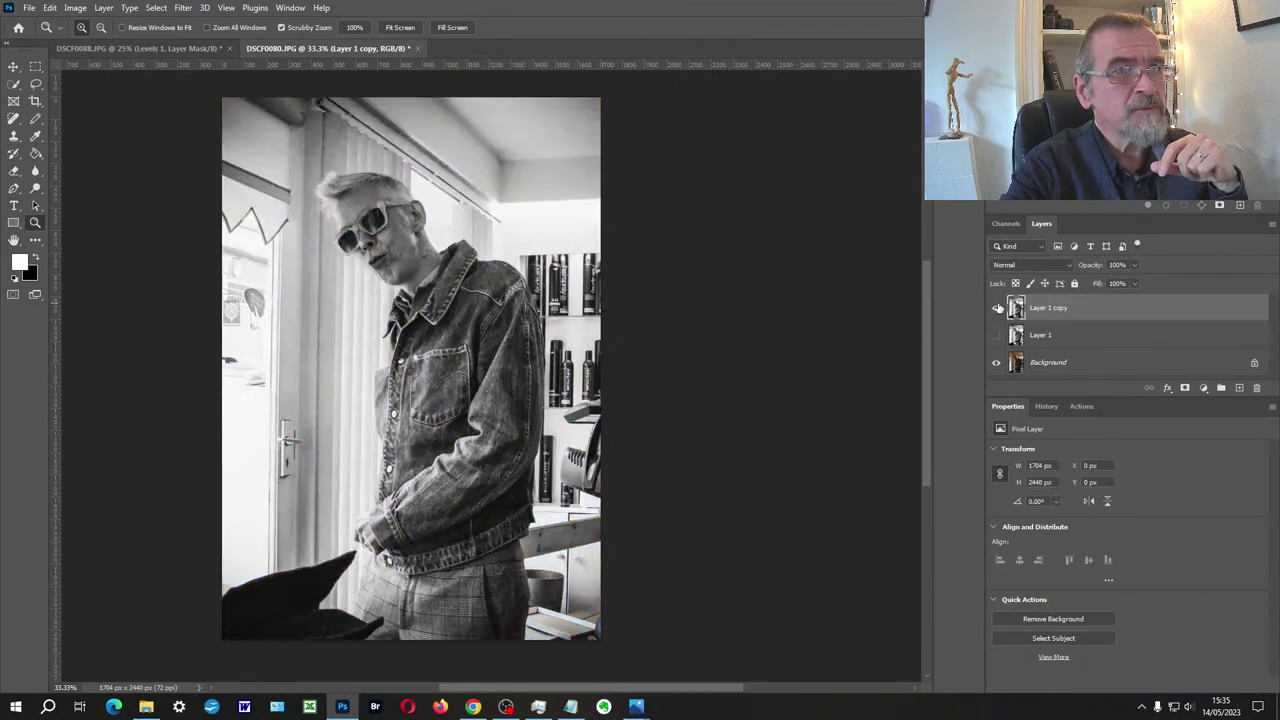
pyautogui.click(996, 308)
pyautogui.click(996, 308)
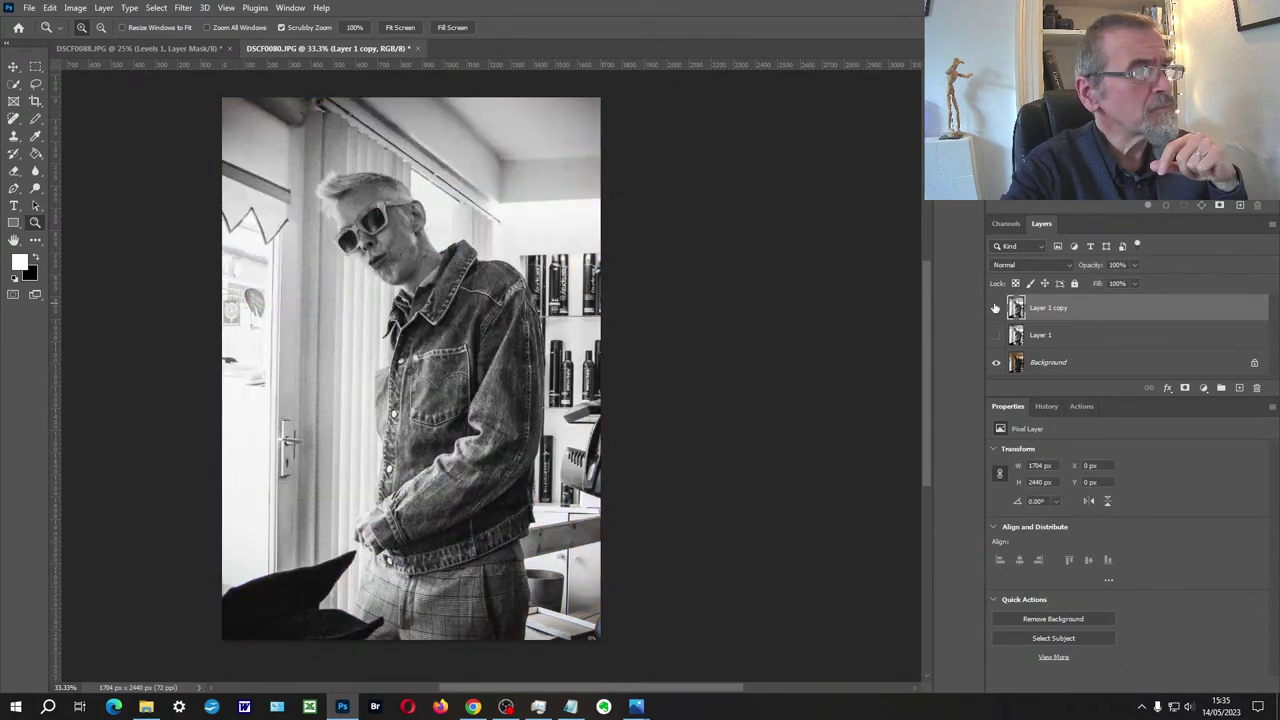